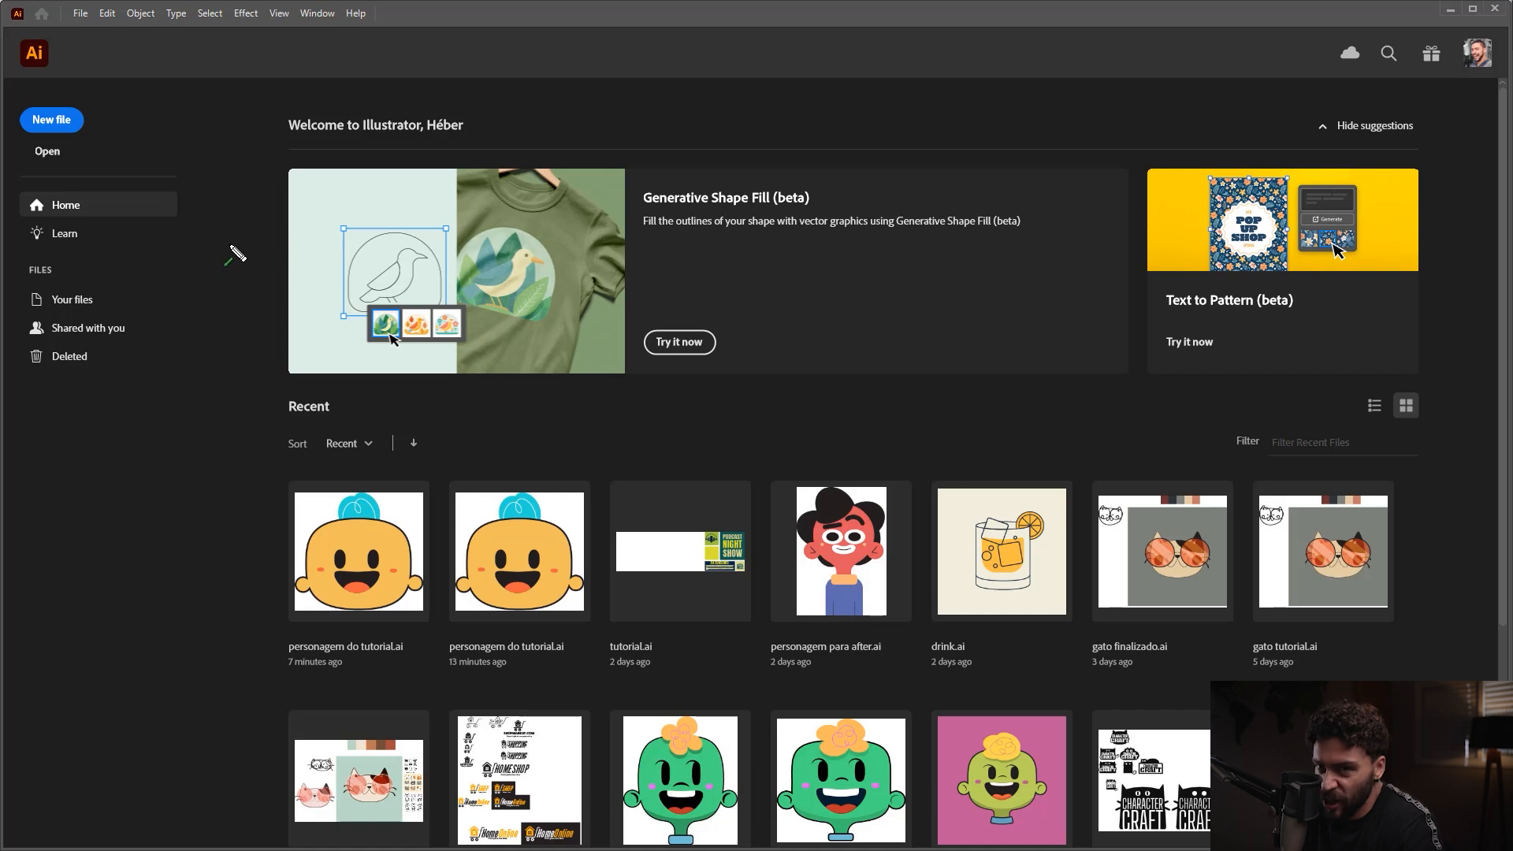
drag(268, 191, 88, 134)
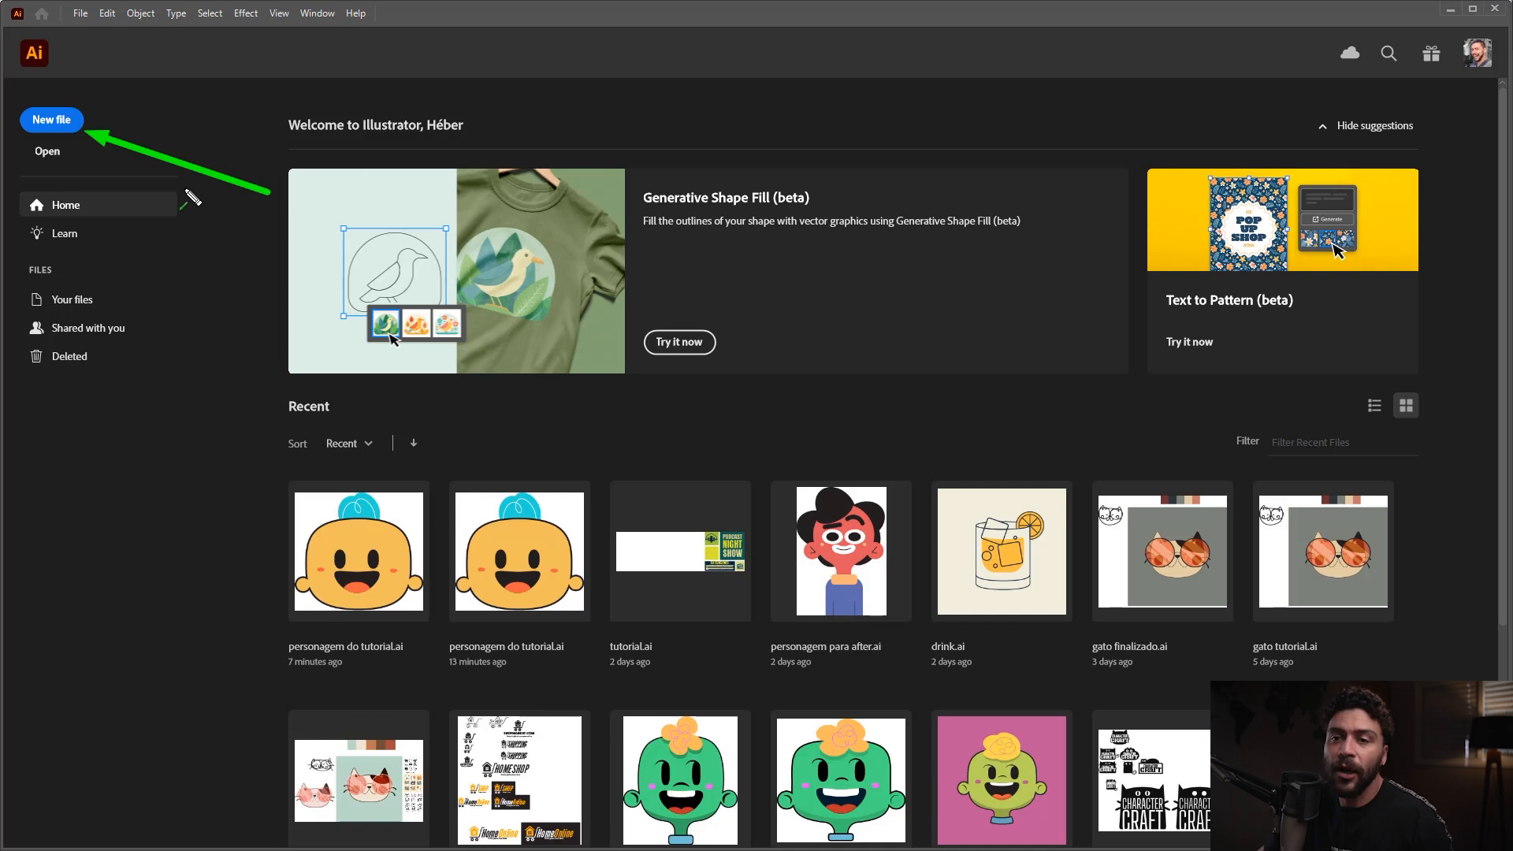
drag(235, 139, 71, 154)
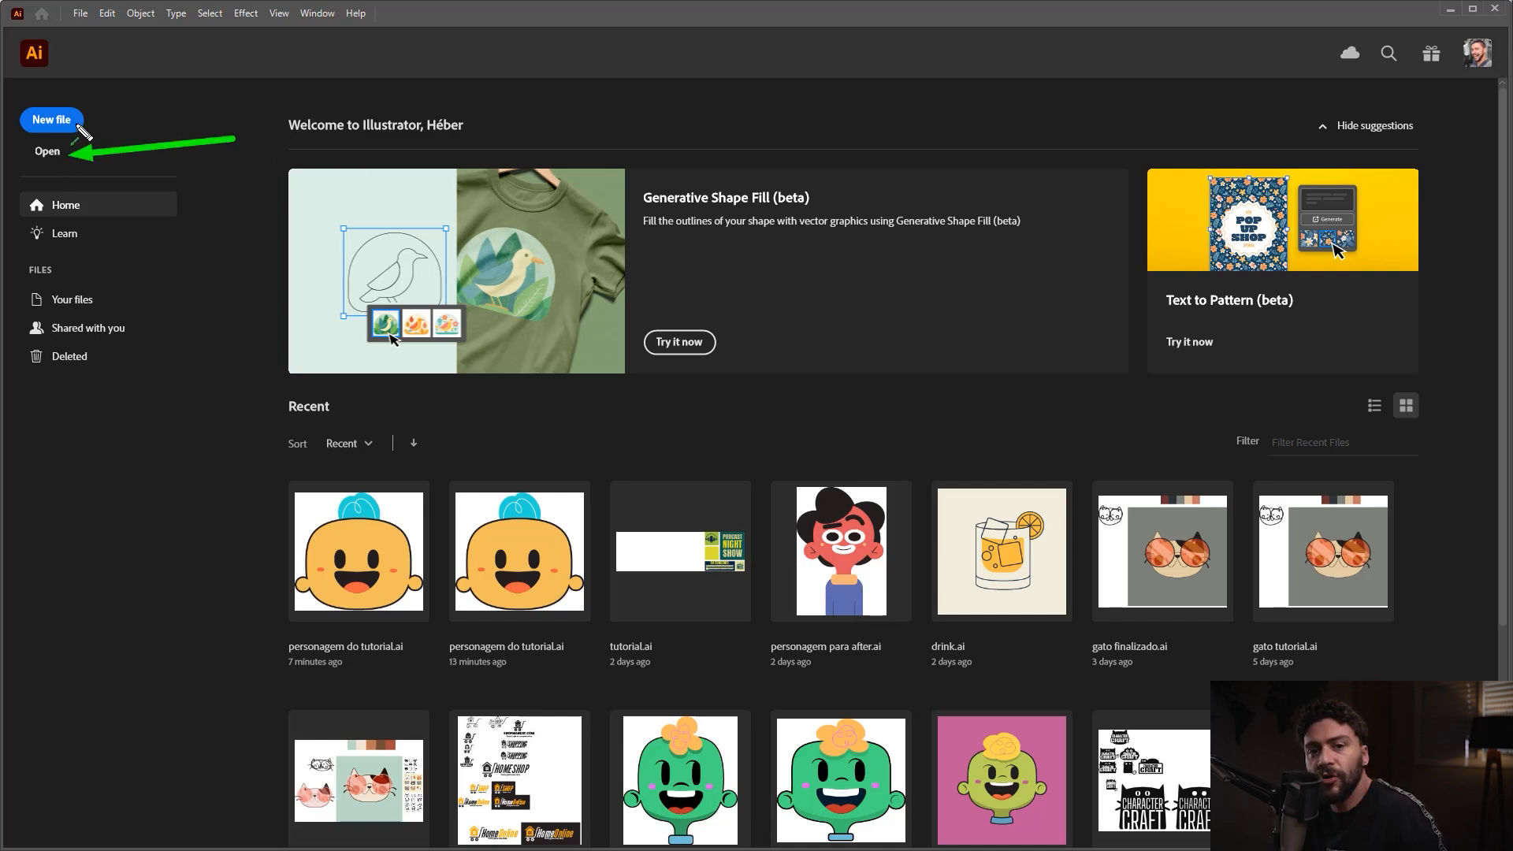
drag(516, 362, 398, 496)
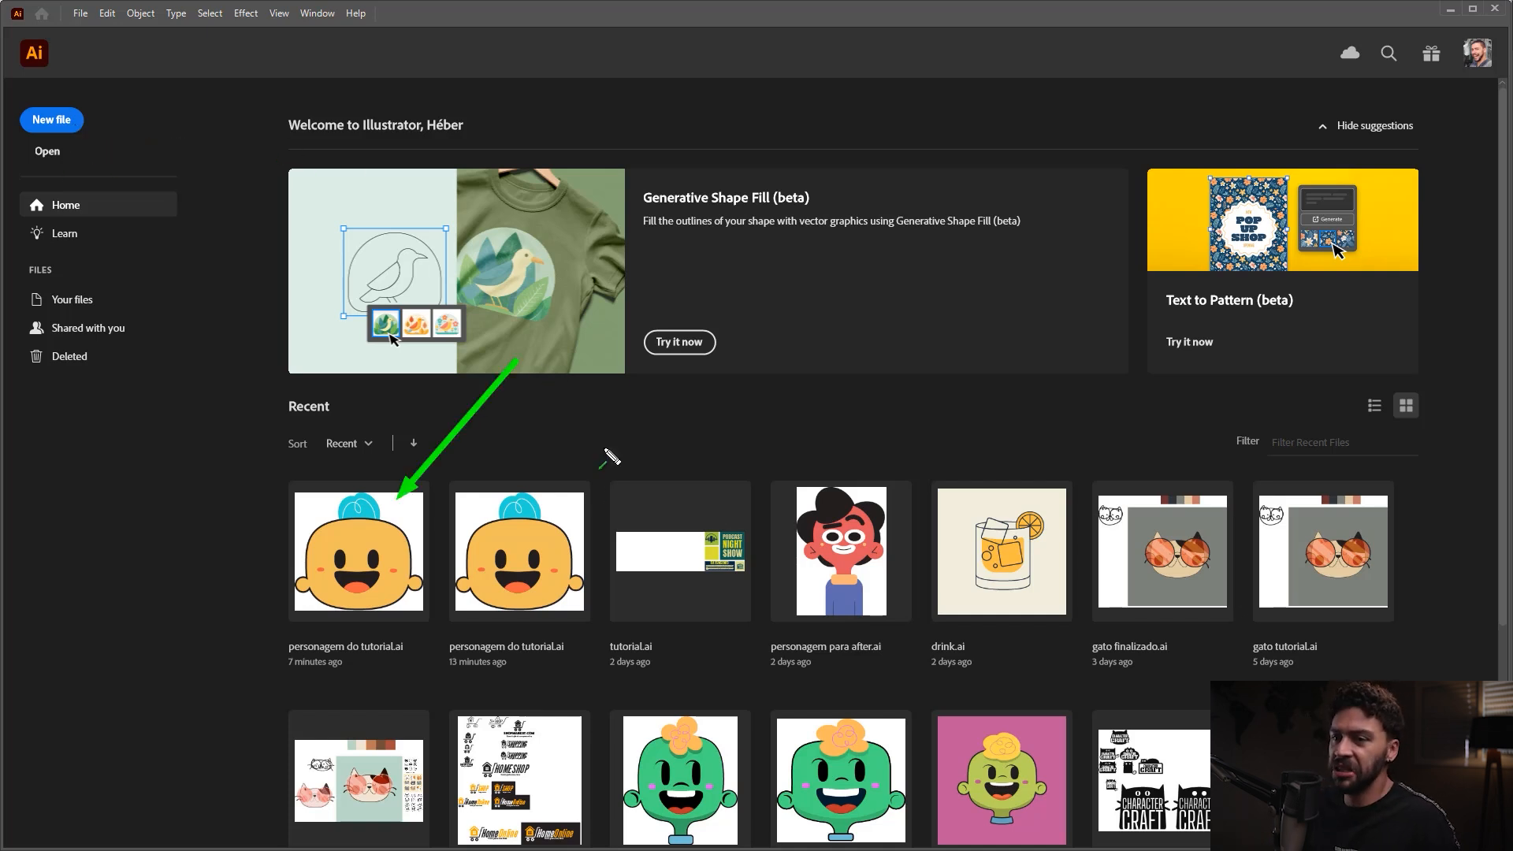
drag(630, 352, 607, 484)
drag(830, 385, 855, 492)
drag(1052, 388, 1104, 501)
drag(1251, 462, 1336, 516)
drag(1375, 523, 1371, 573)
drag(792, 230, 799, 224)
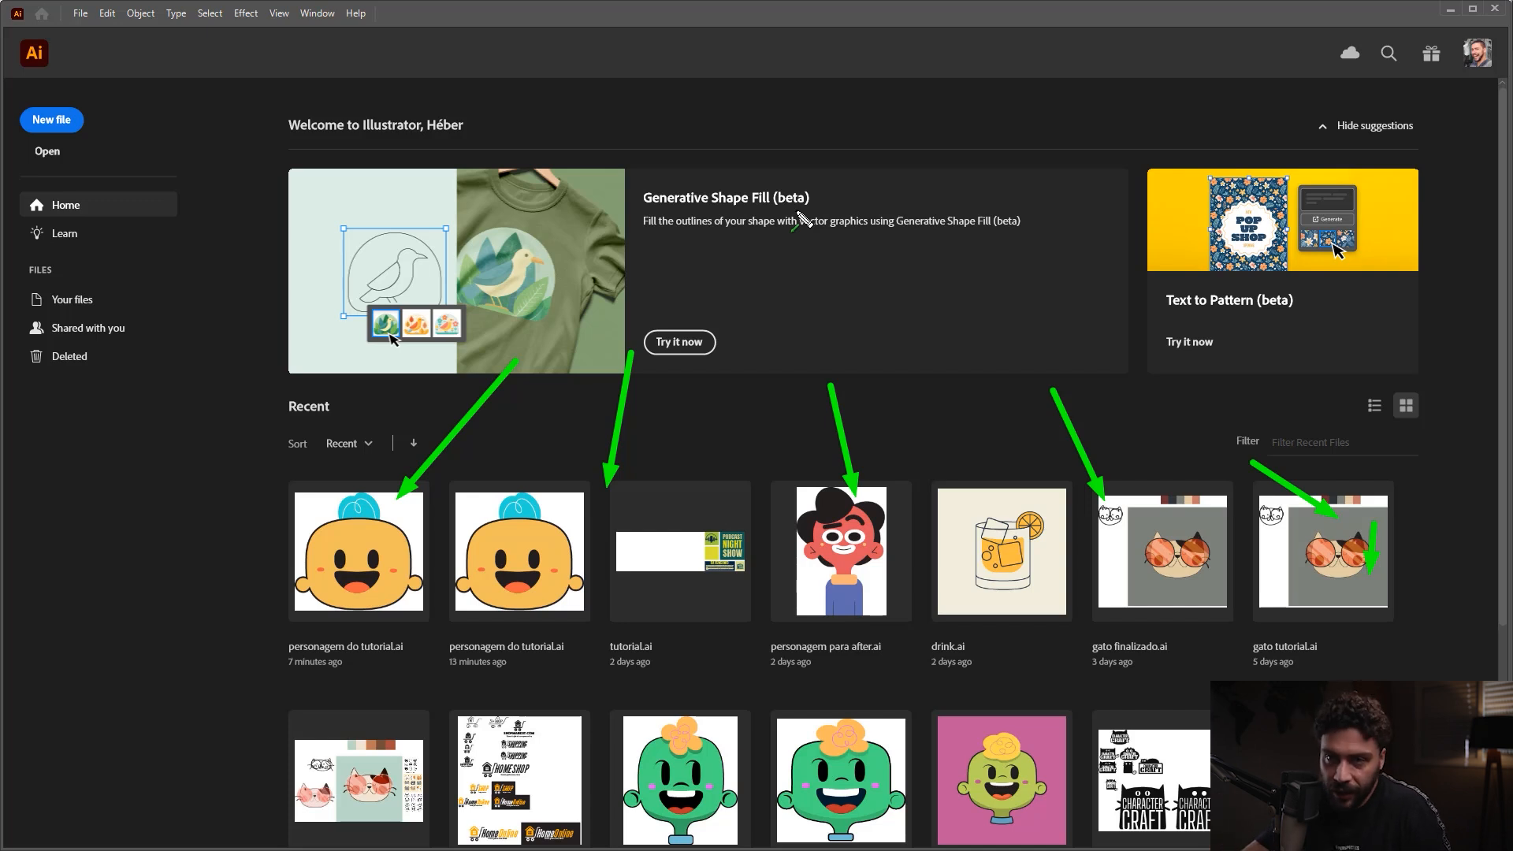
key(ctrl+z)
key(ctrl+z)
key(ctrl+z)
key(ctrl+z)
key(ctrl+z)
key(ctrl+z)
drag(203, 175, 69, 162)
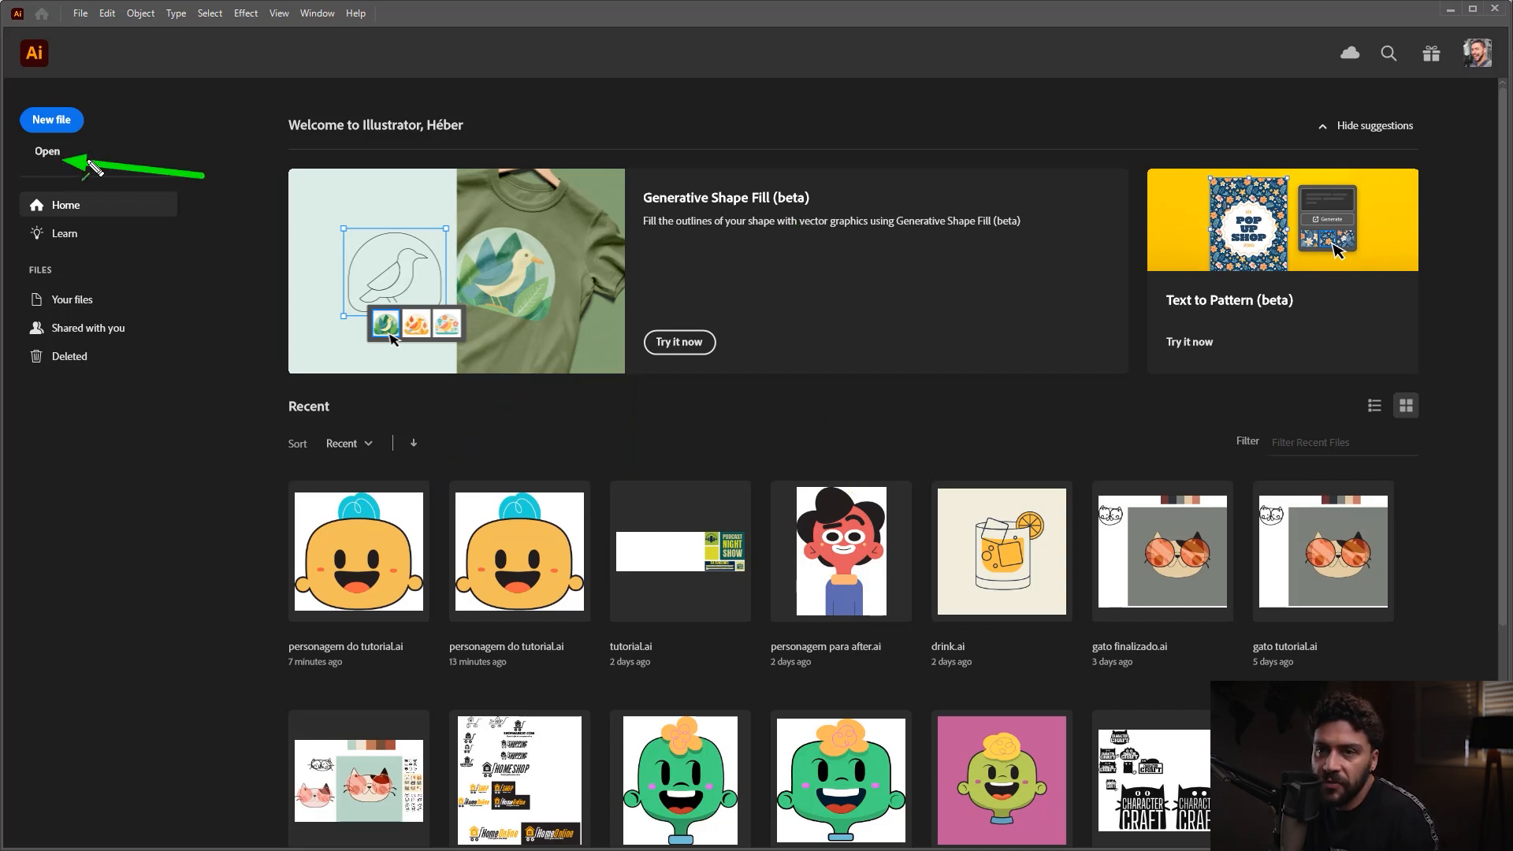
key(ctrl+z)
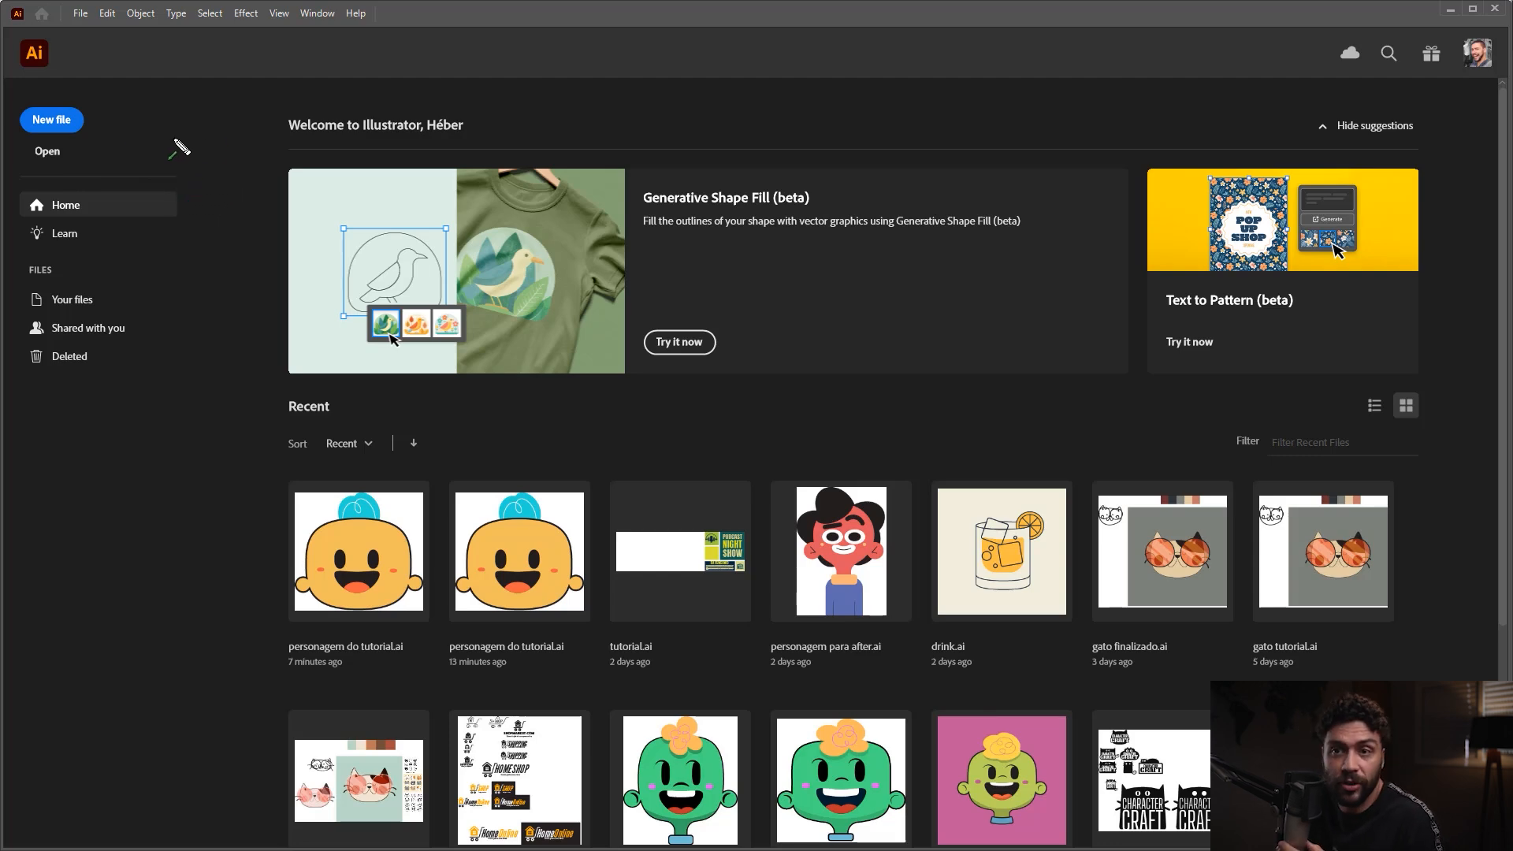
drag(214, 147, 79, 127)
Step: Start a new file to bring up the New Document settings
click(55, 120)
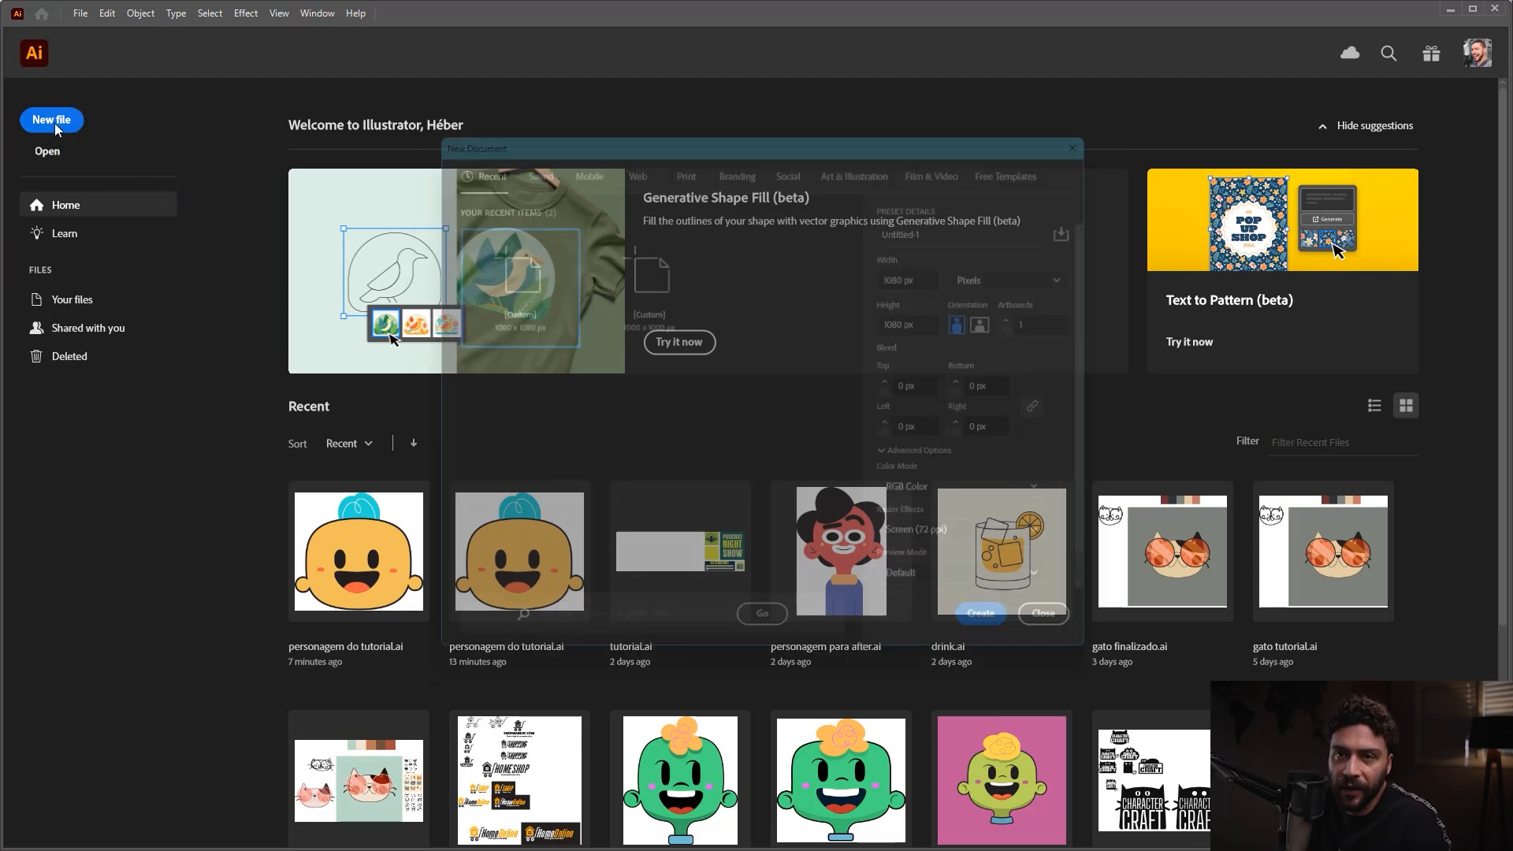
drag(739, 128, 703, 120)
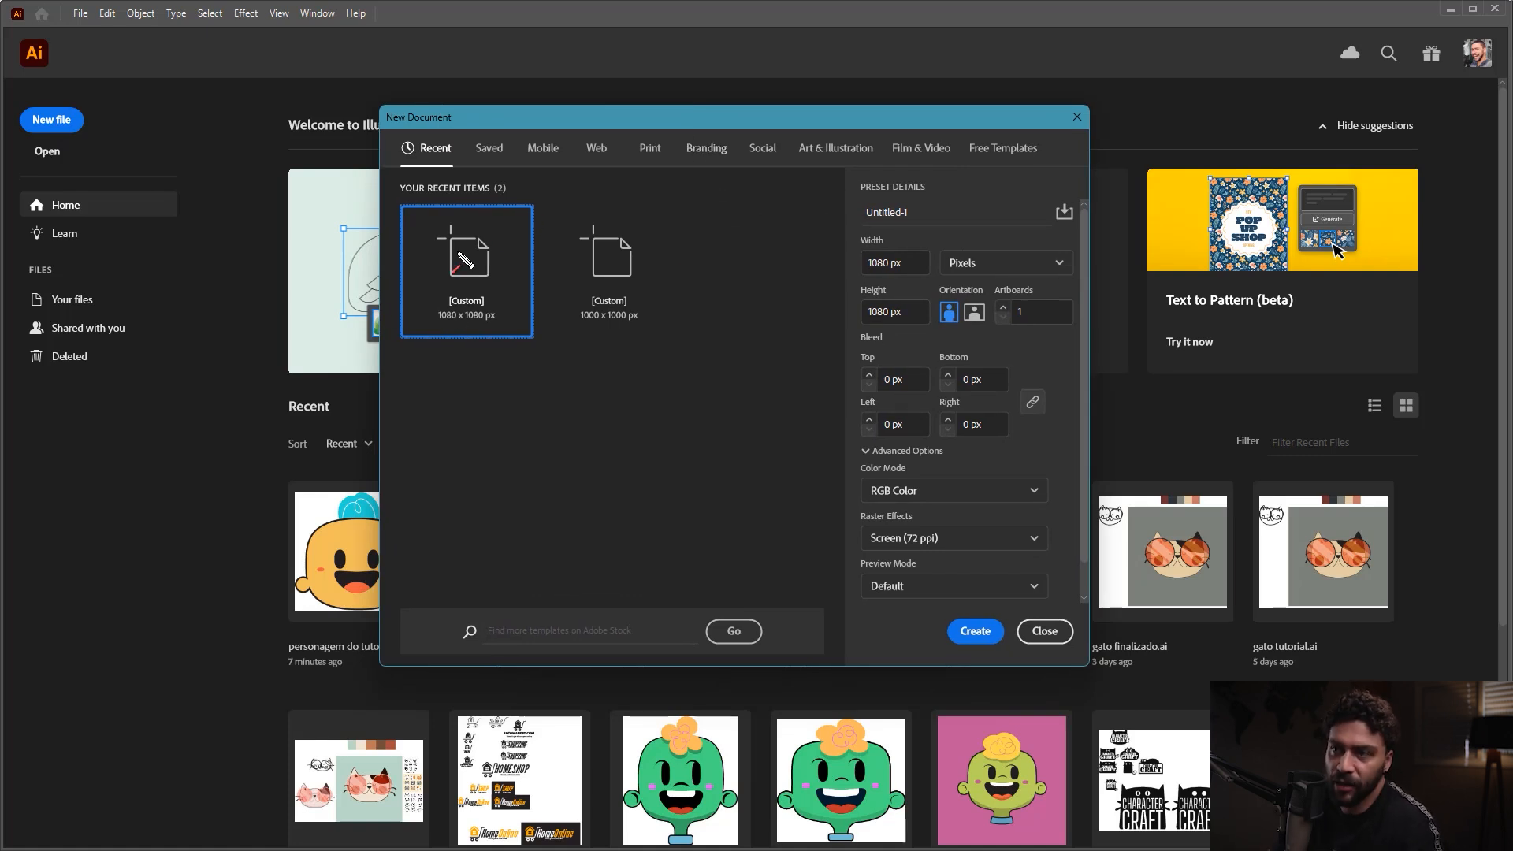
drag(460, 314, 498, 167)
drag(558, 288, 599, 153)
mouse_move(602, 240)
mouse_down()
mouse_move(644, 198)
mouse_move(737, 179)
mouse_up()
drag(737, 209, 851, 172)
drag(902, 175, 962, 183)
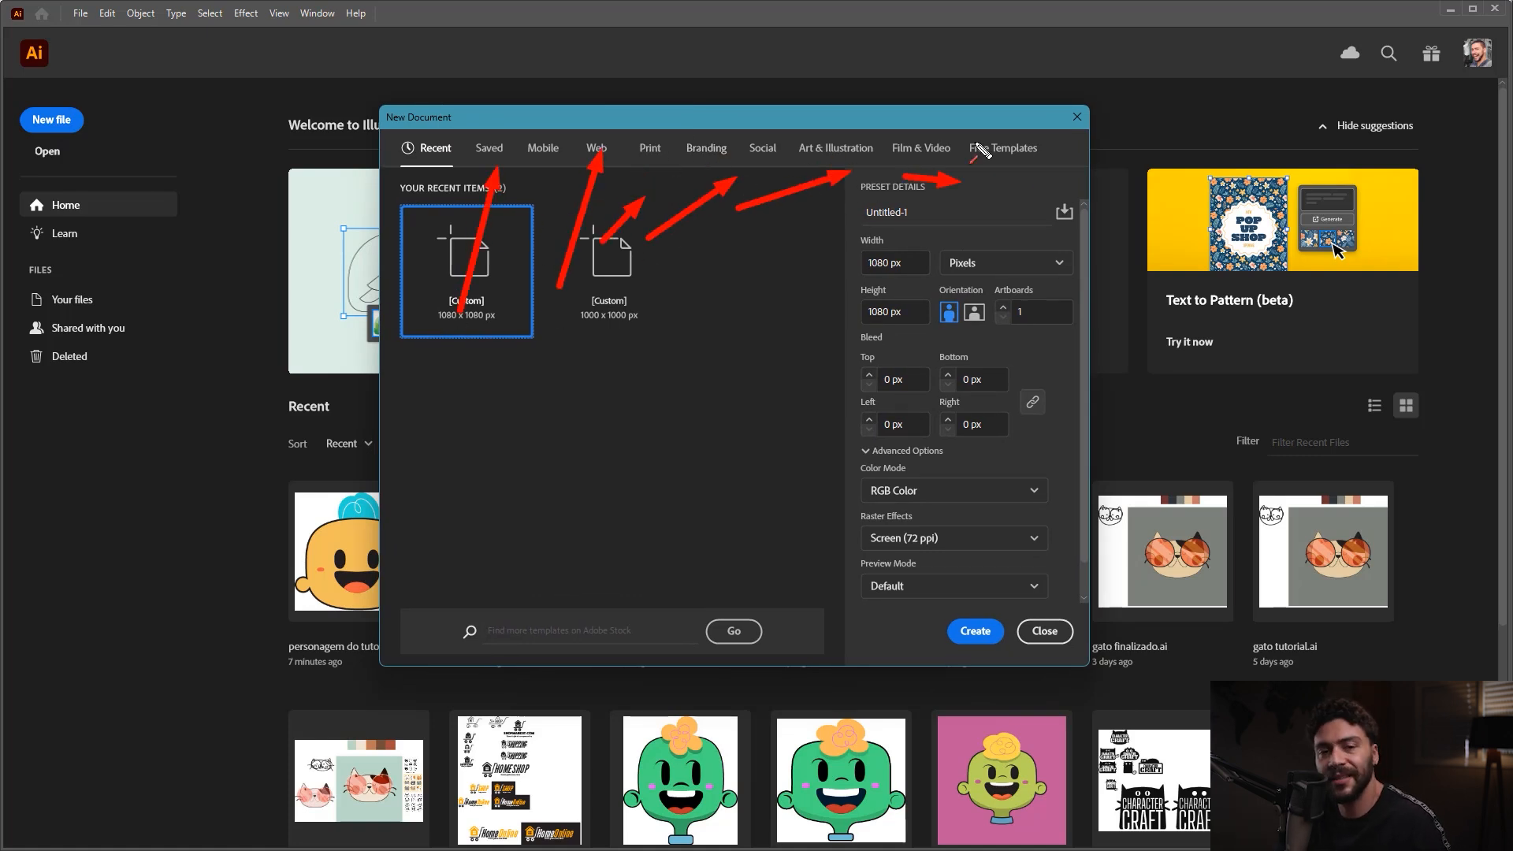
key(ctrl+z)
key(ctrl+z)
key(ctrl+z)
key(ctrl+z)
key(ctrl+z)
key(ctrl+z)
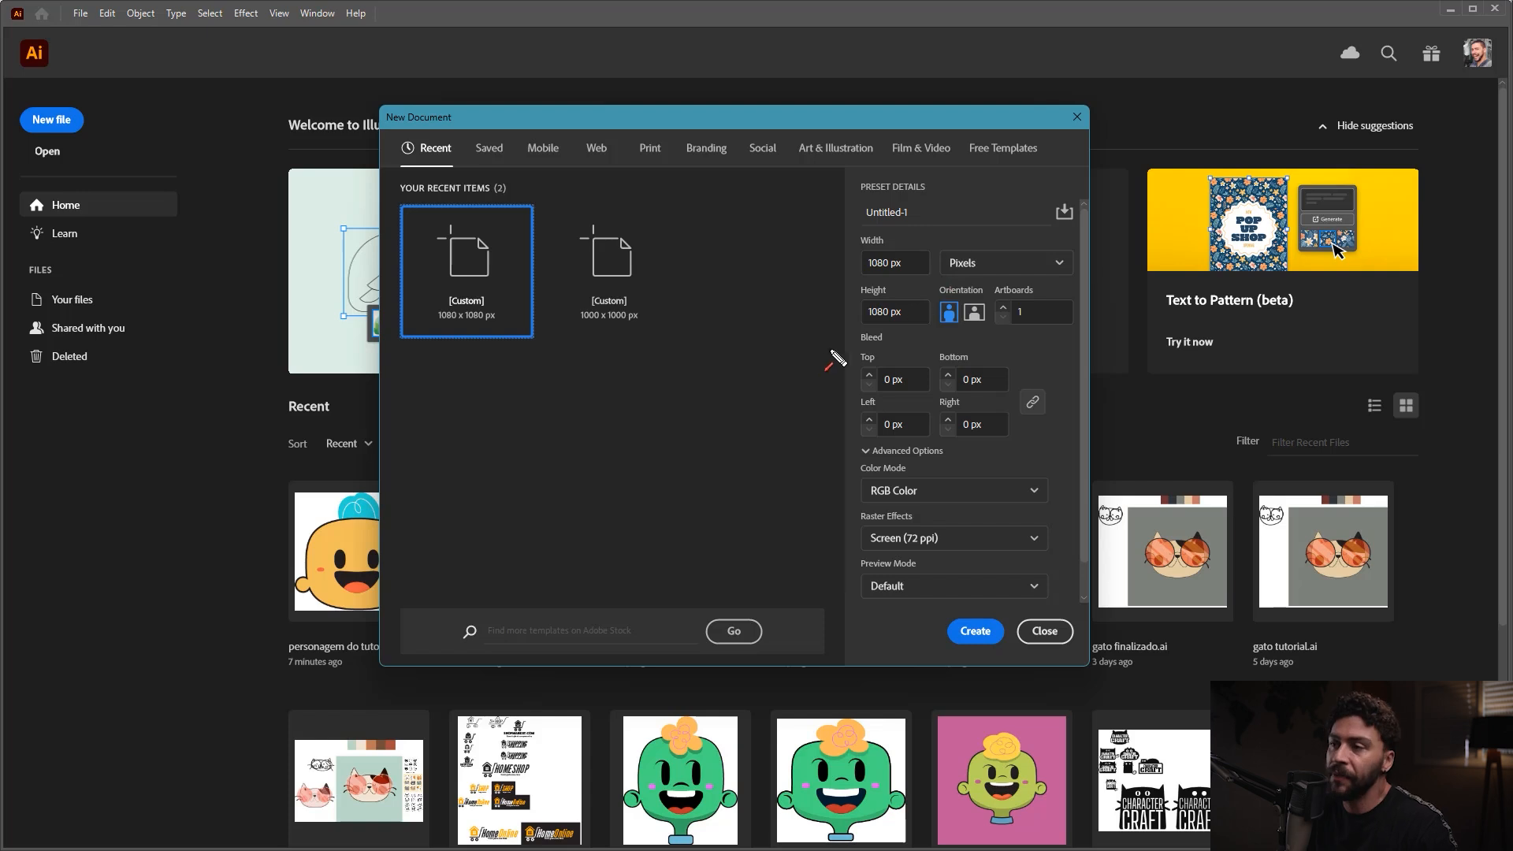
mouse_move(832, 363)
mouse_down()
mouse_move(865, 272)
mouse_move(877, 331)
mouse_move(968, 280)
mouse_up()
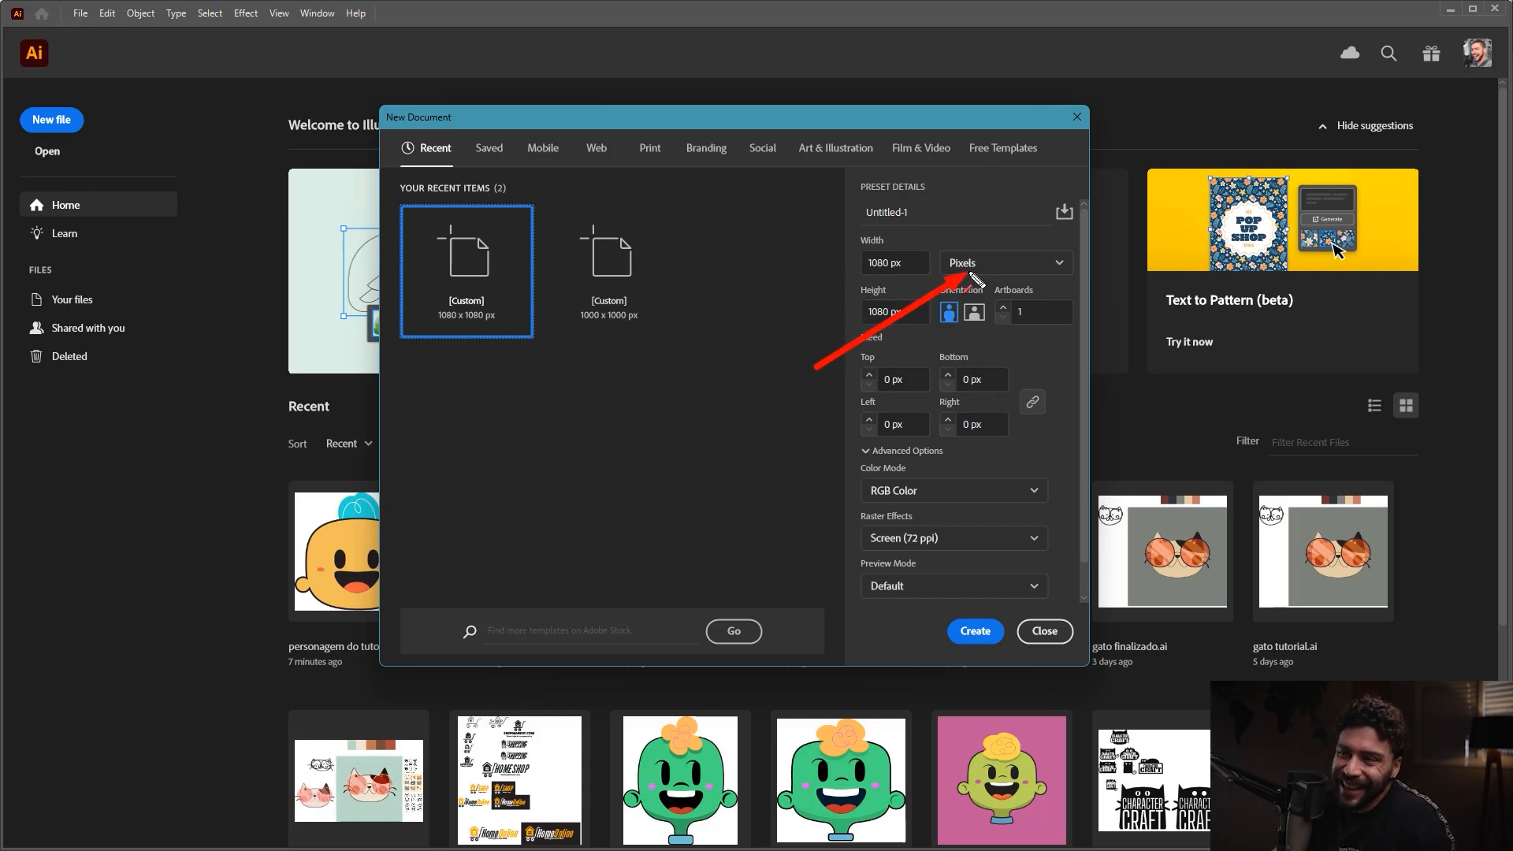
Step: Set the new document's size to 1080 px wide and 1080 px high, with pixels as the unit
click(966, 264)
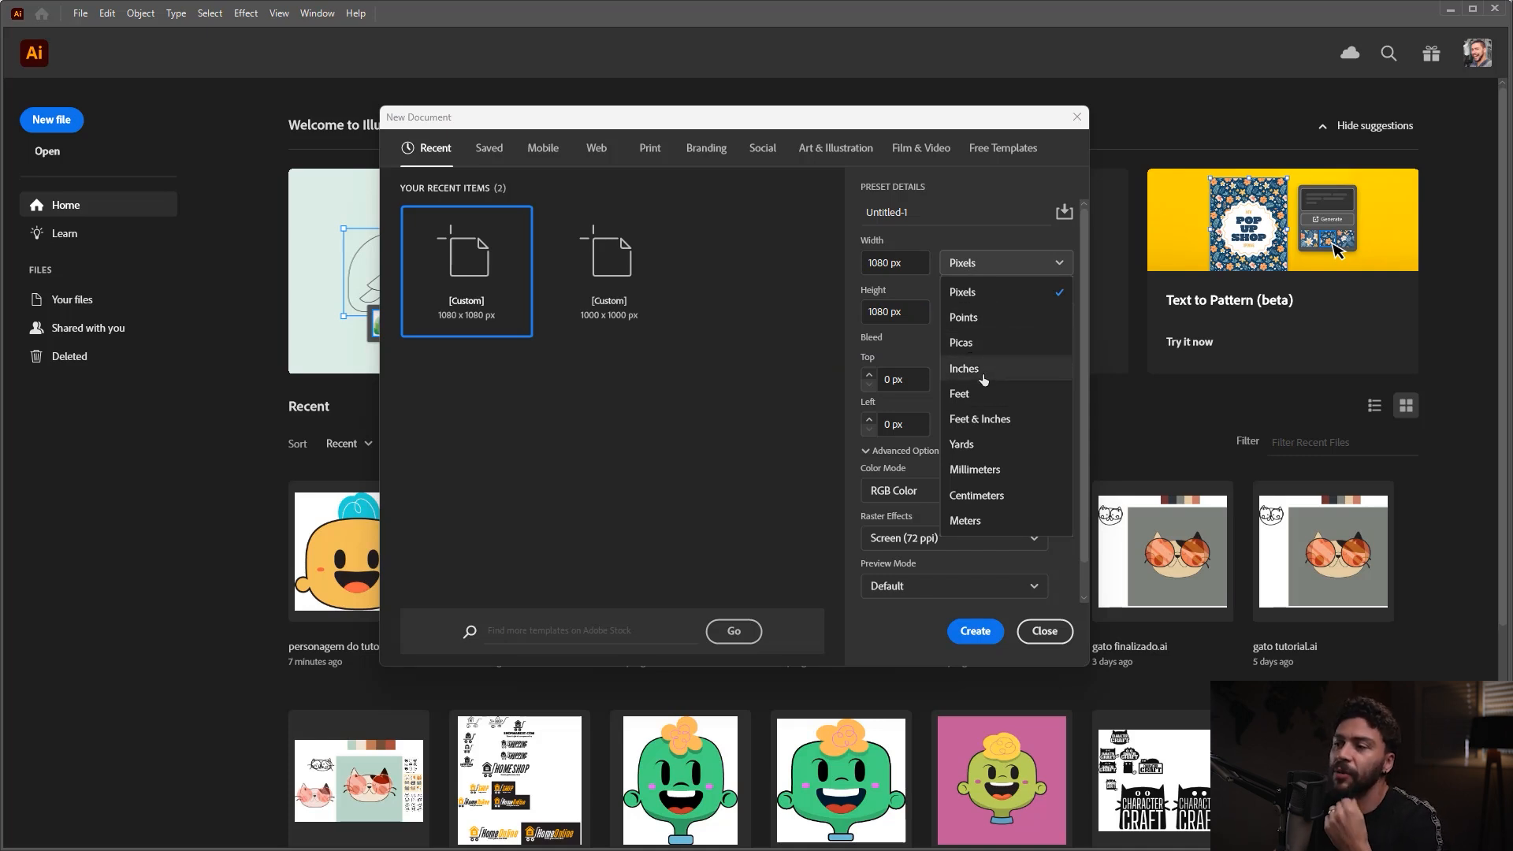
click(963, 273)
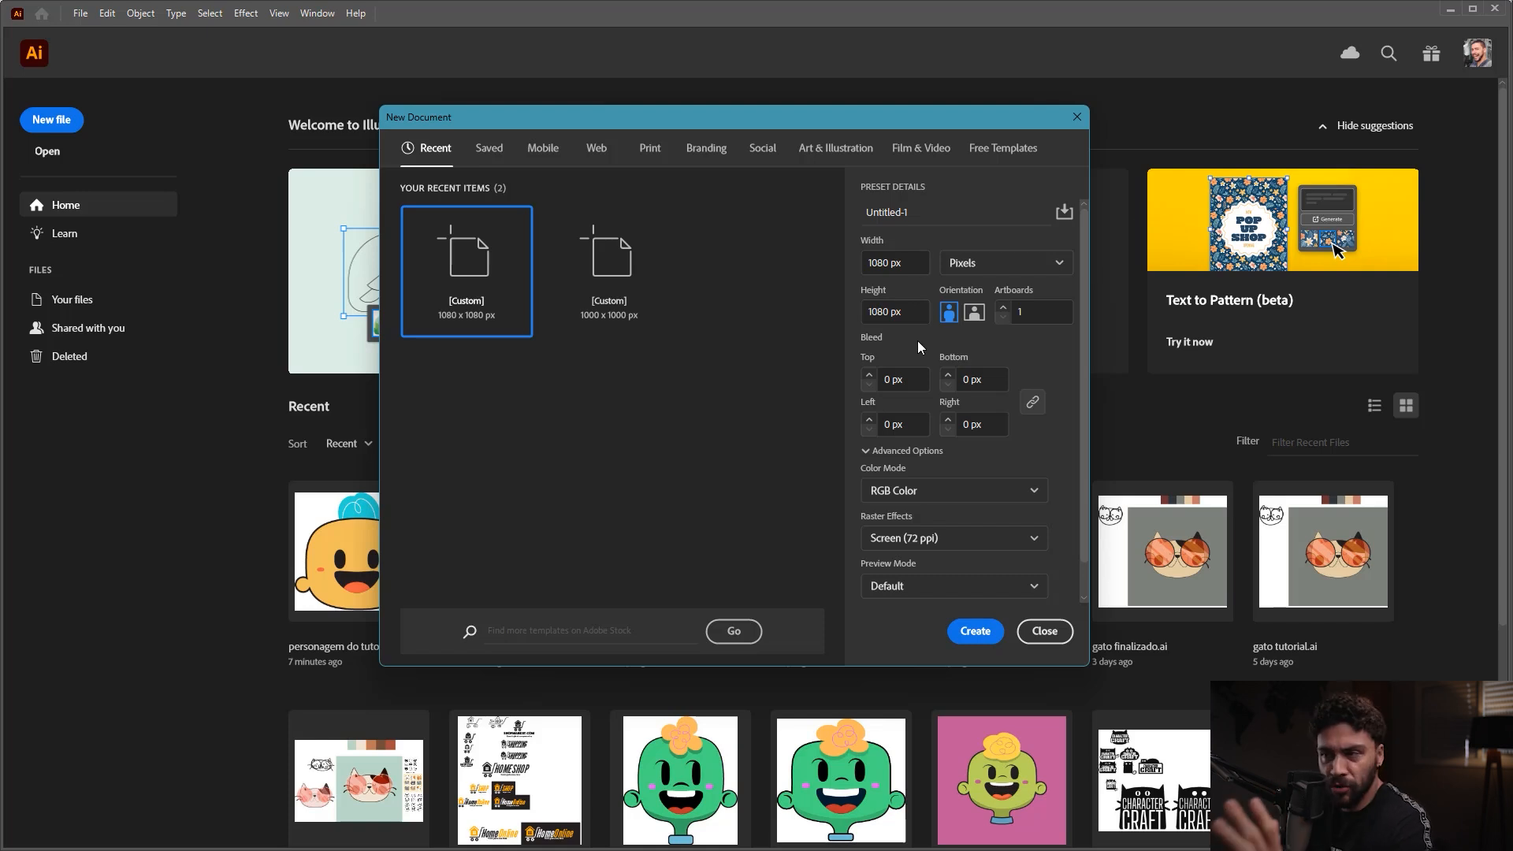
drag(909, 263, 845, 265)
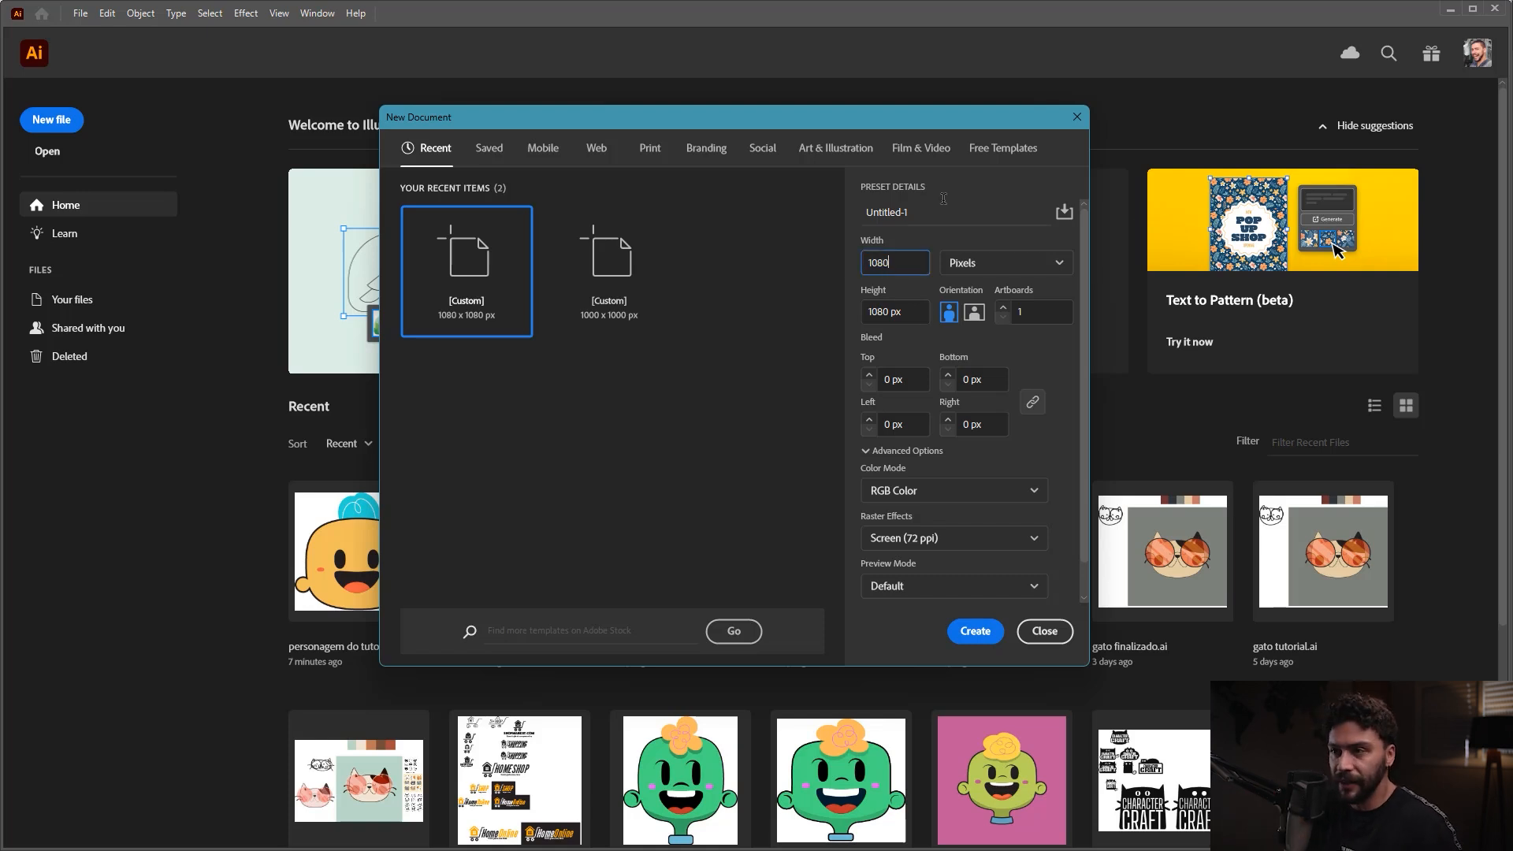
key(Tab)
key(Tab)
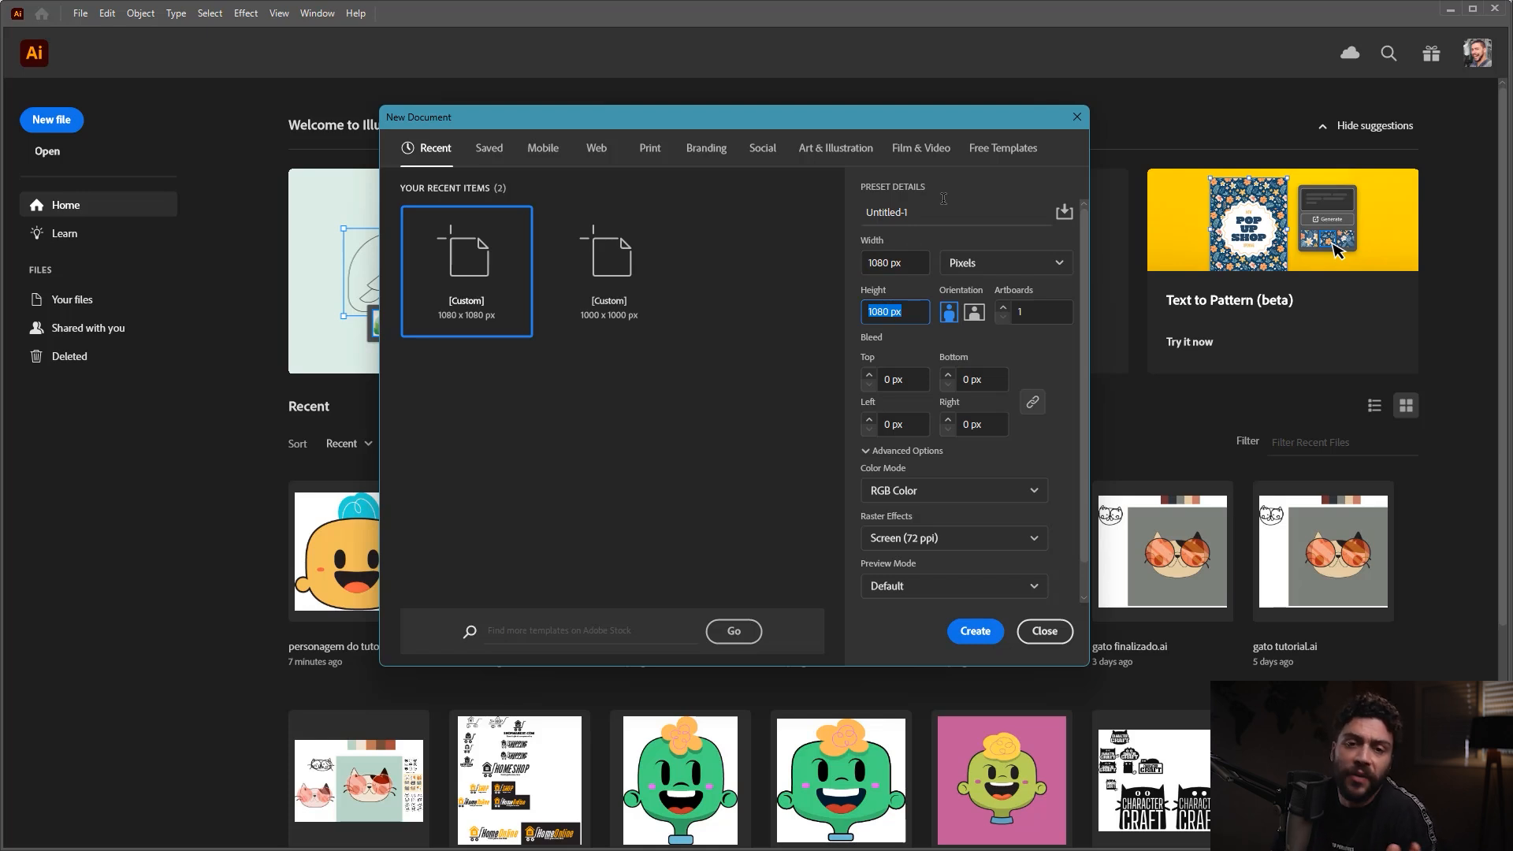
text(1080)
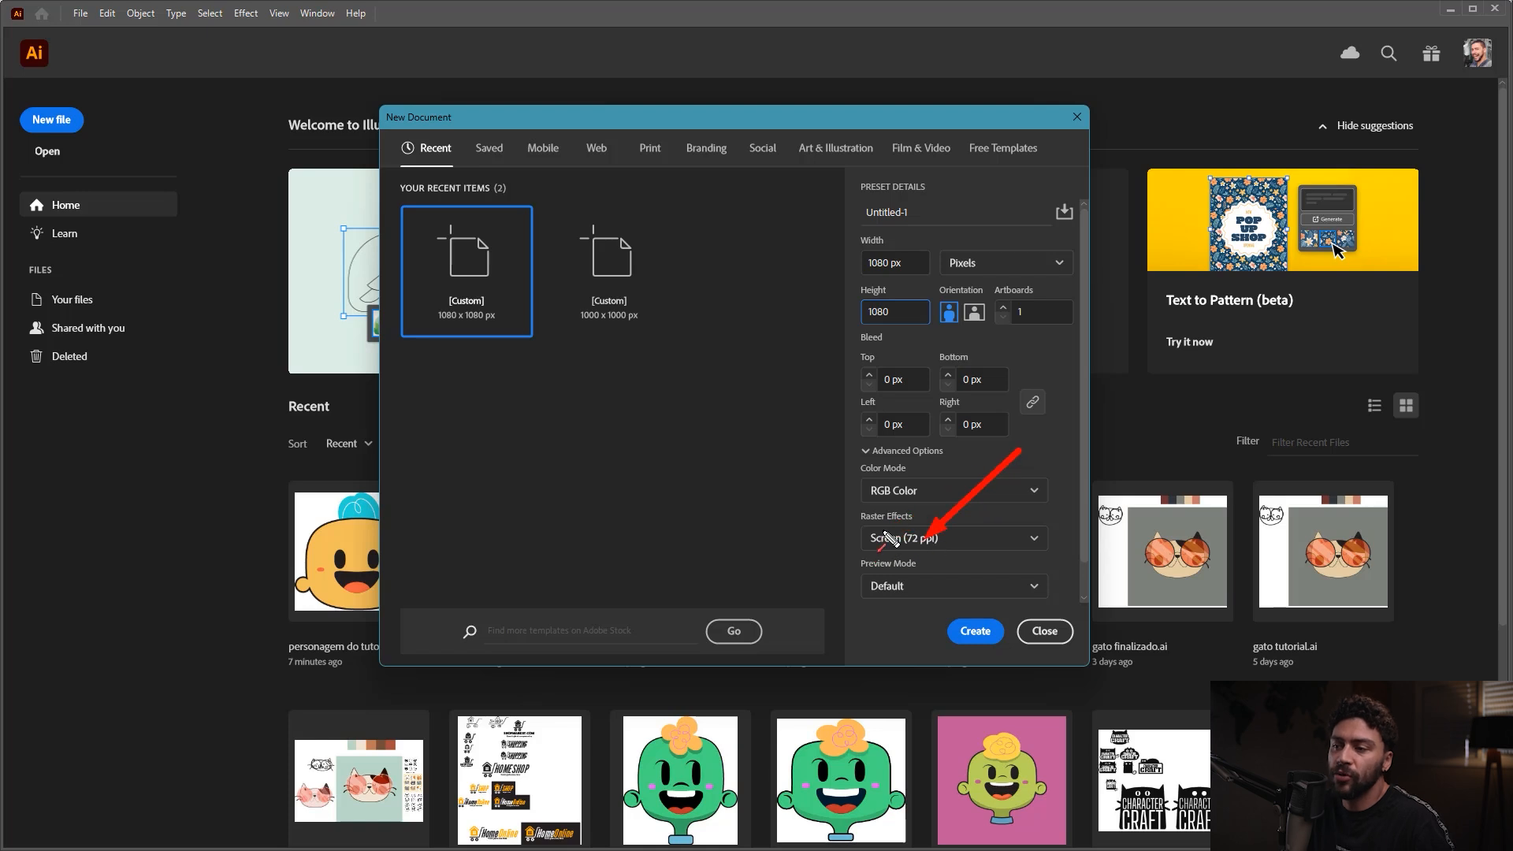
Step: Expand the advanced options, keep RGB Color and Screen (72 ppi) raster effects, and create the document
mouse_move(1021, 451)
mouse_down()
mouse_move(901, 505)
mouse_move(876, 457)
mouse_up()
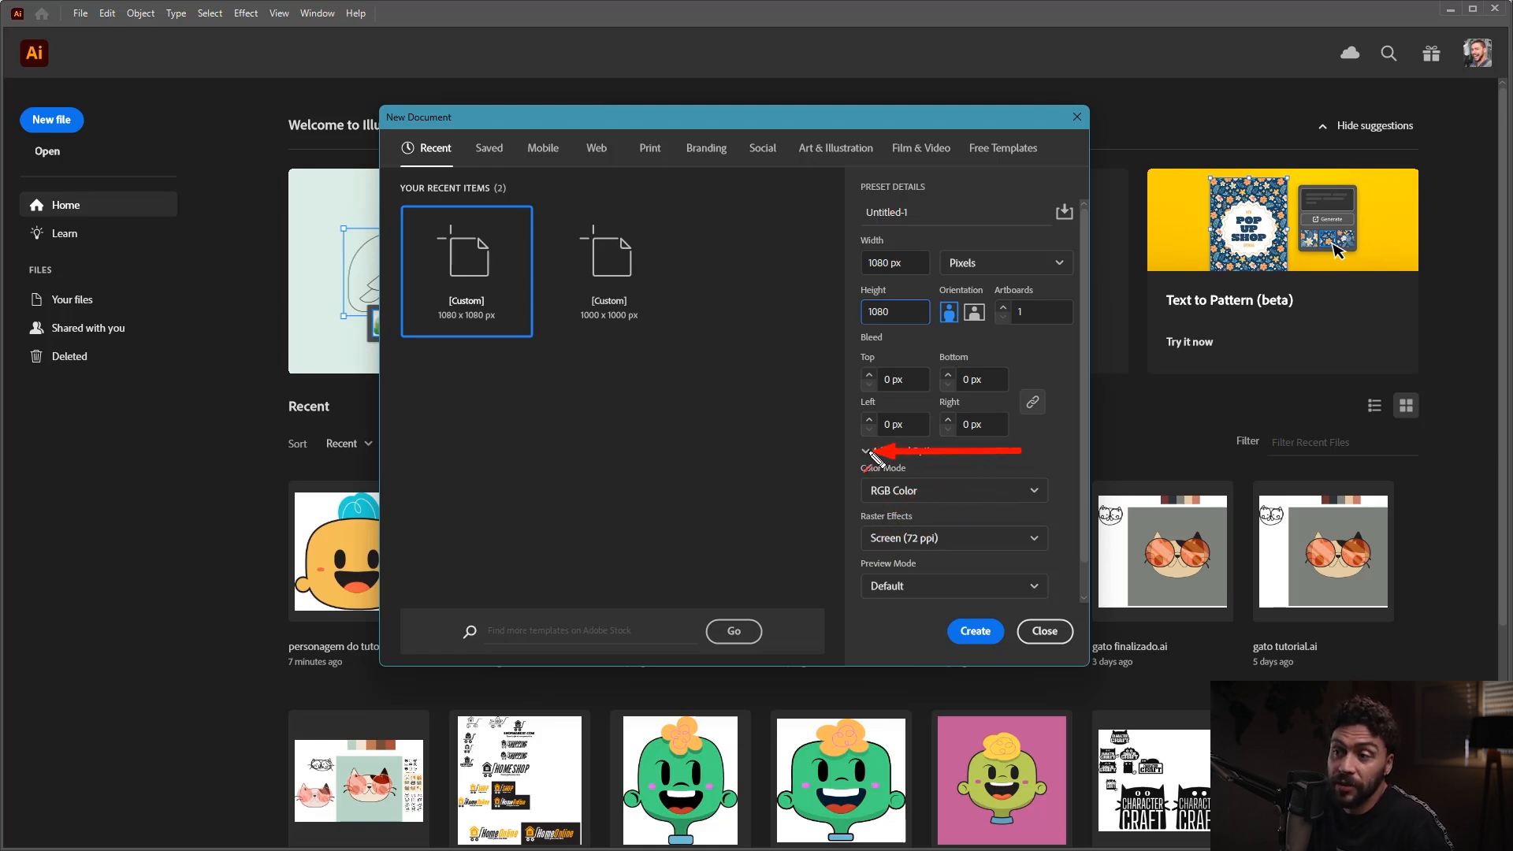
key(Escape)
click(869, 453)
click(872, 452)
click(872, 453)
click(878, 432)
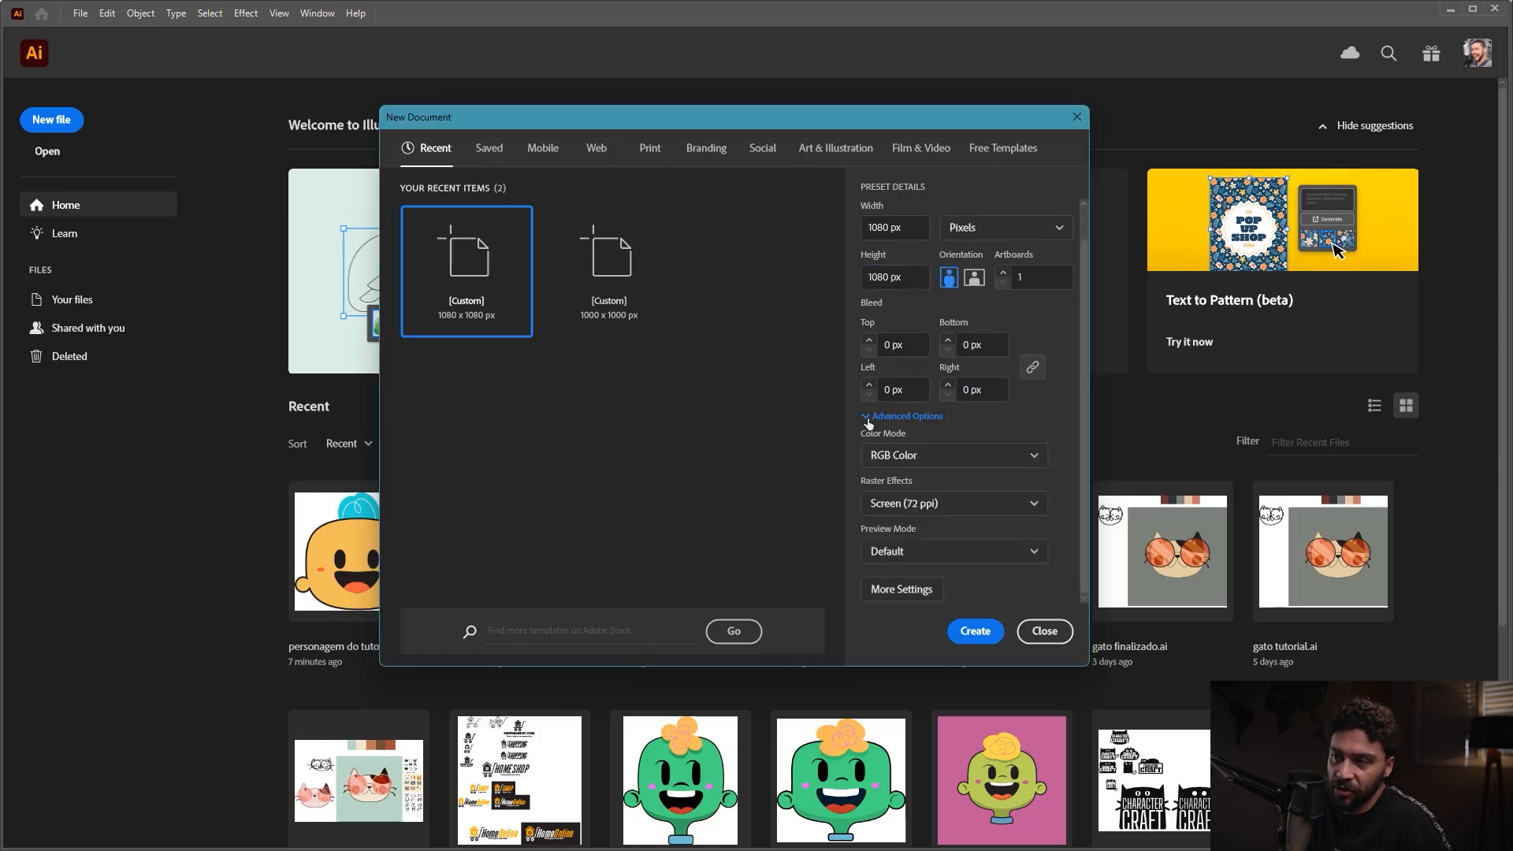
click(868, 419)
click(866, 453)
click(914, 504)
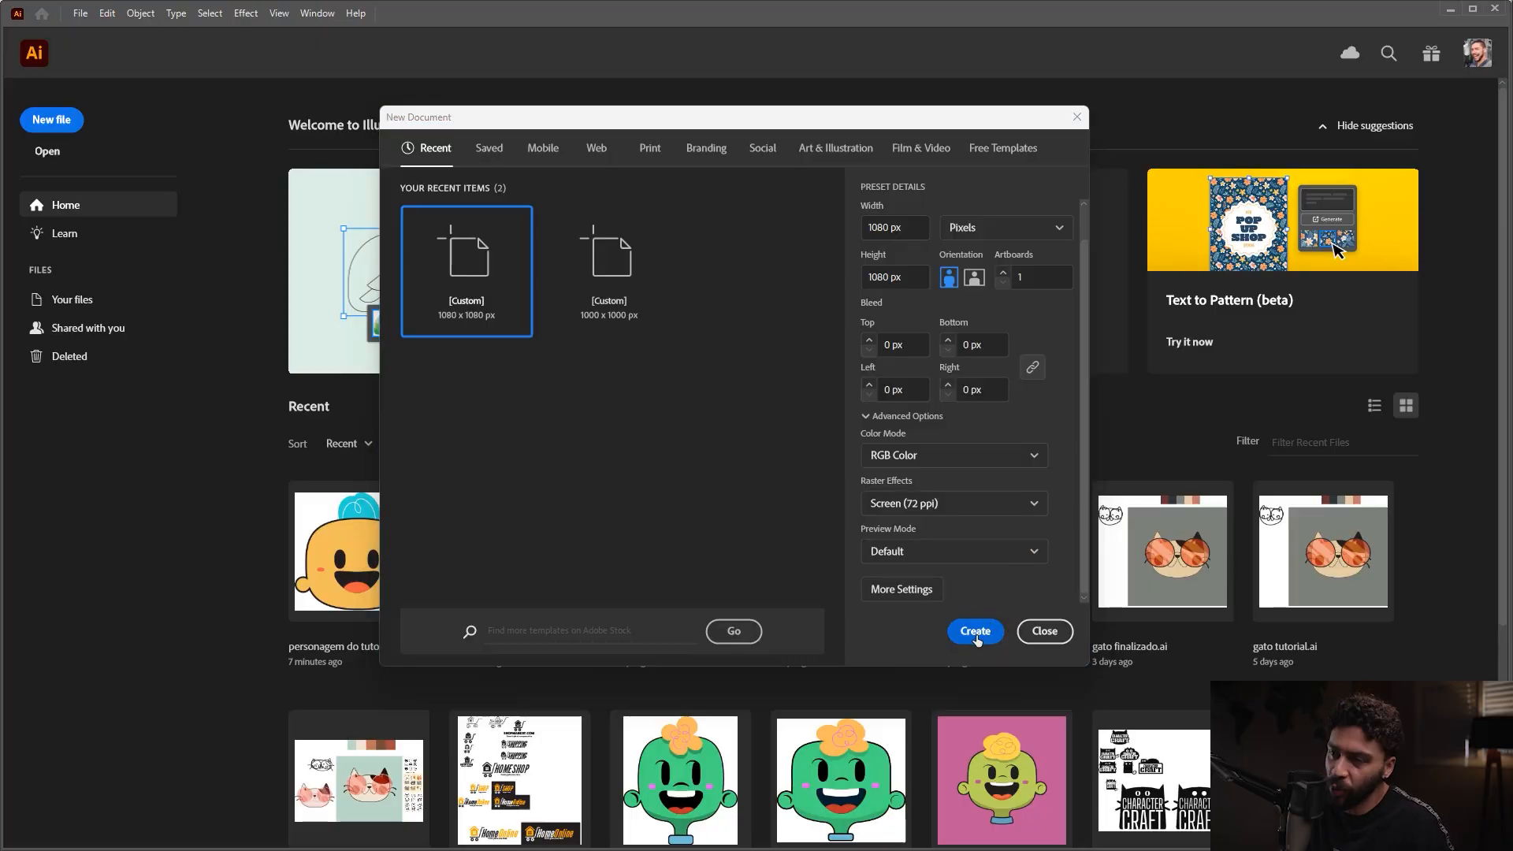
click(976, 632)
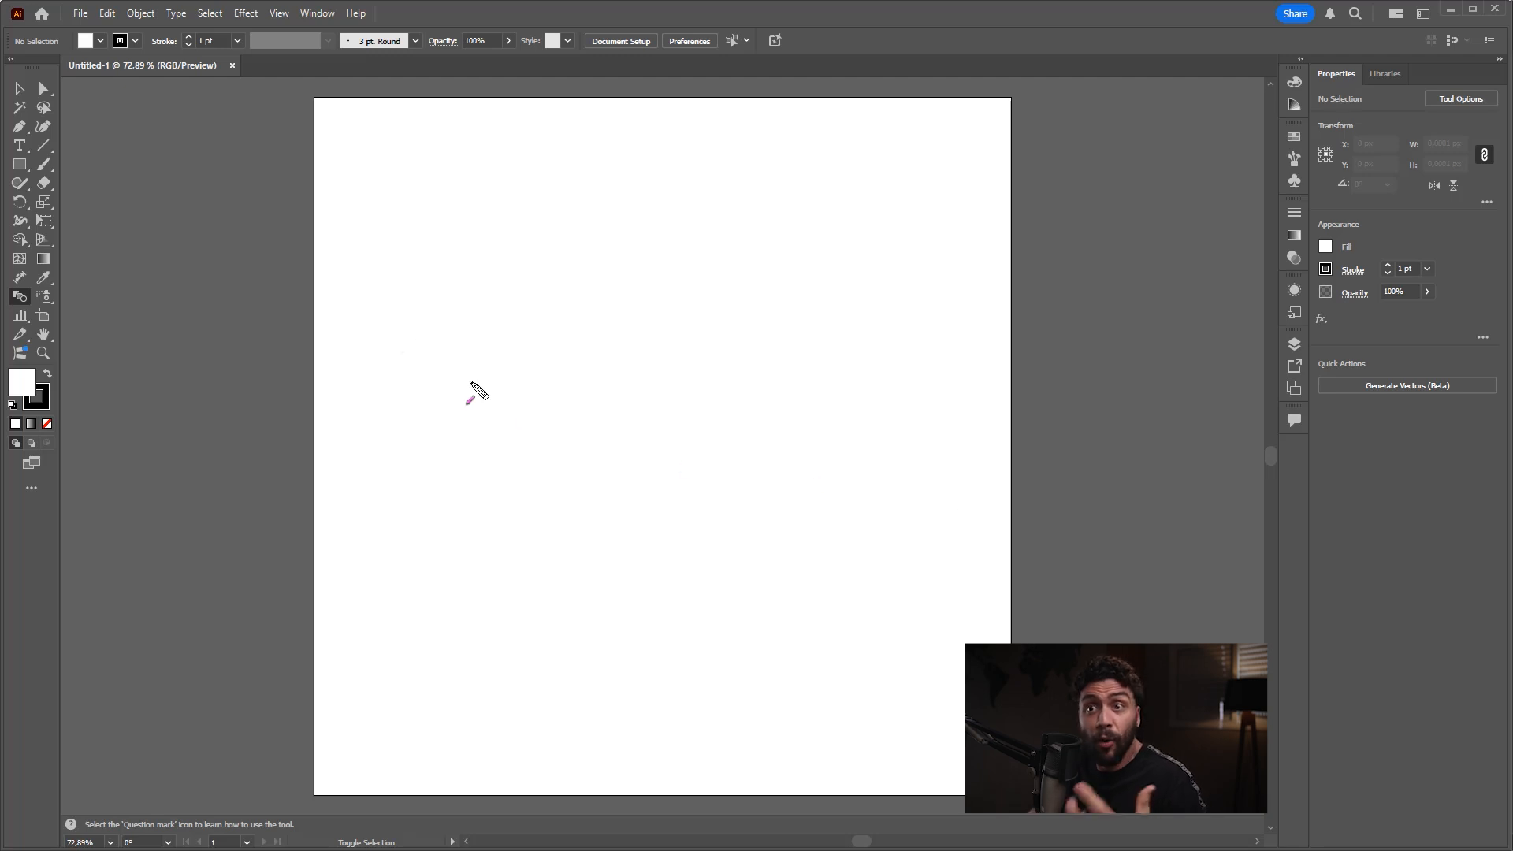
drag(254, 313, 155, 40)
drag(224, 374, 59, 272)
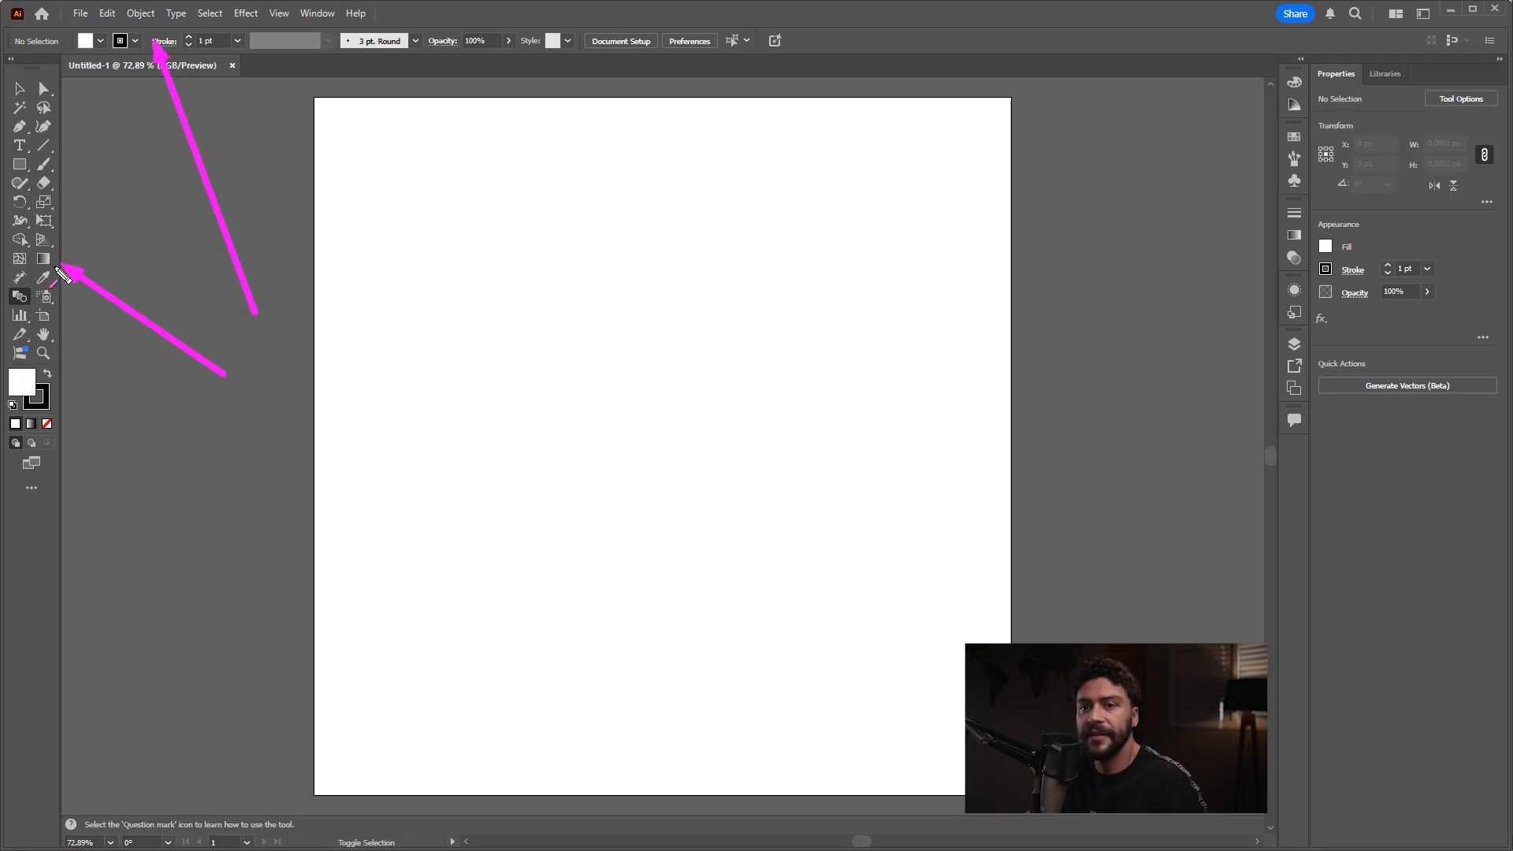
drag(244, 576, 566, 483)
drag(1111, 511, 1346, 293)
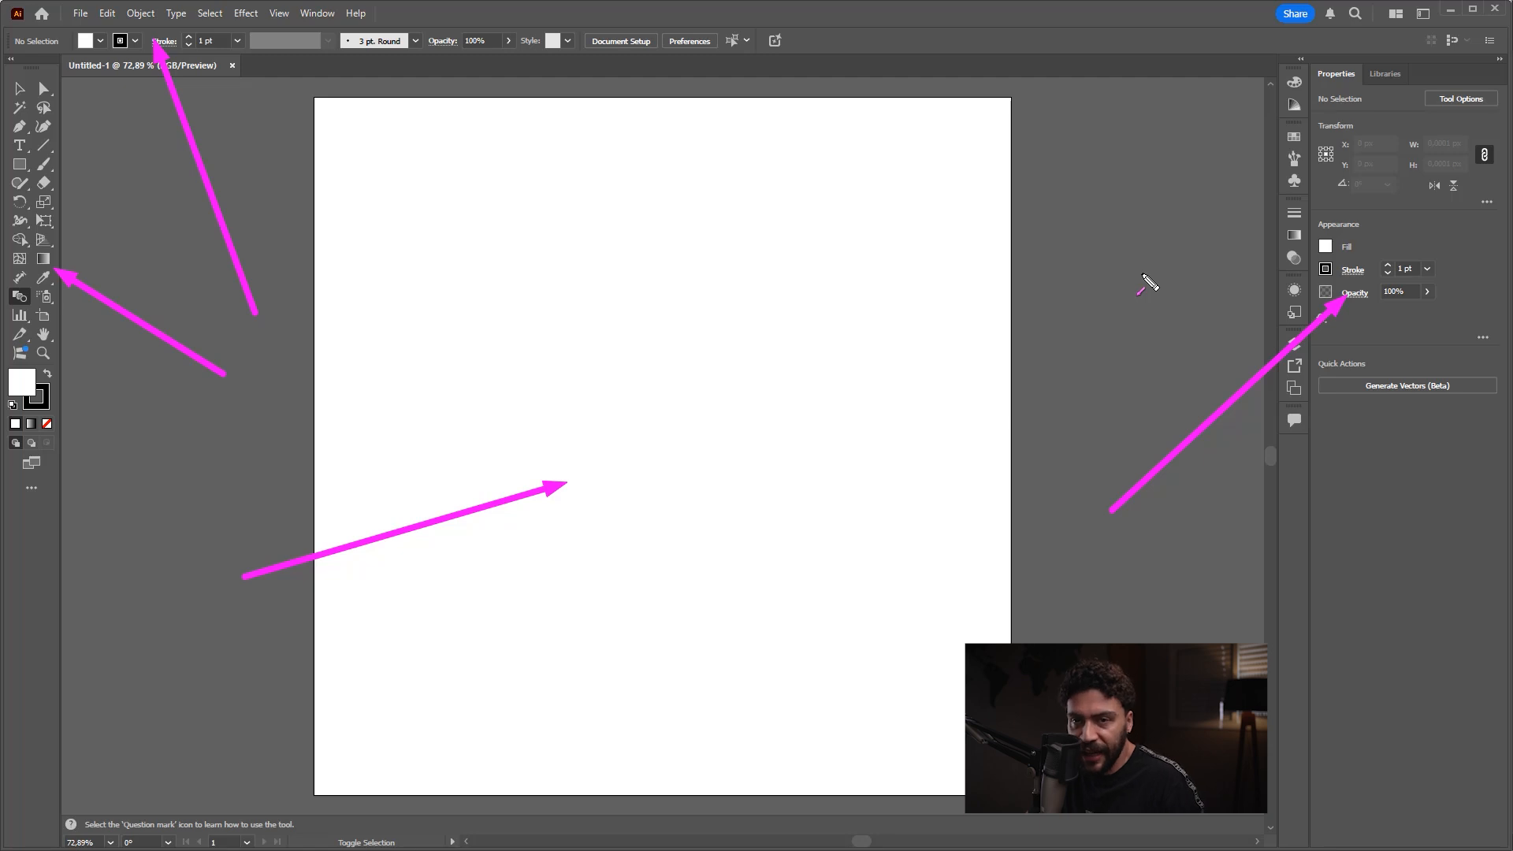
drag(244, 338, 319, 32)
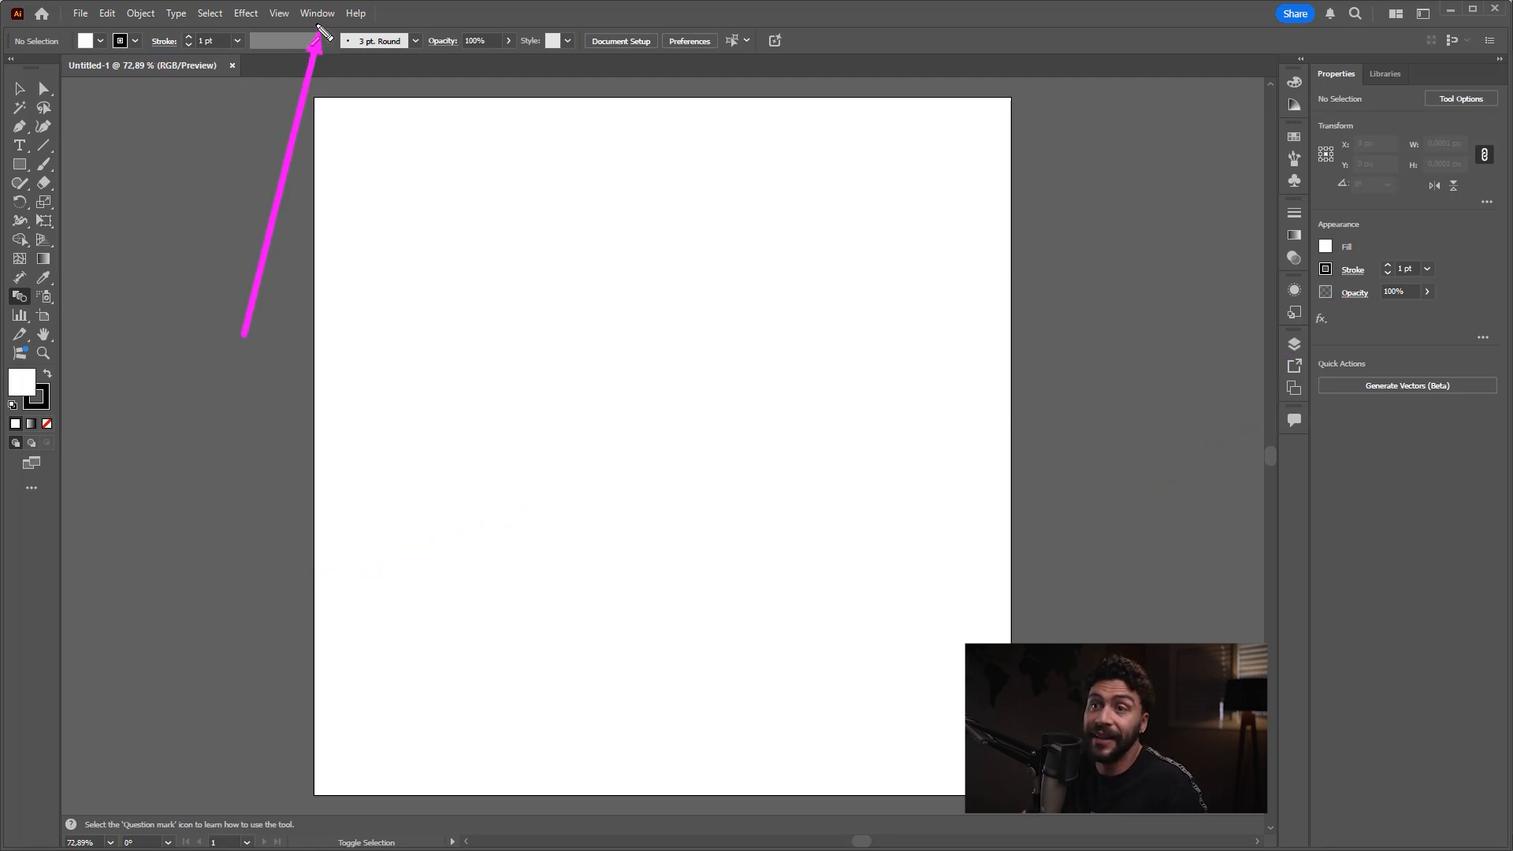
Step: Switch the workspace to Essentials
click(317, 13)
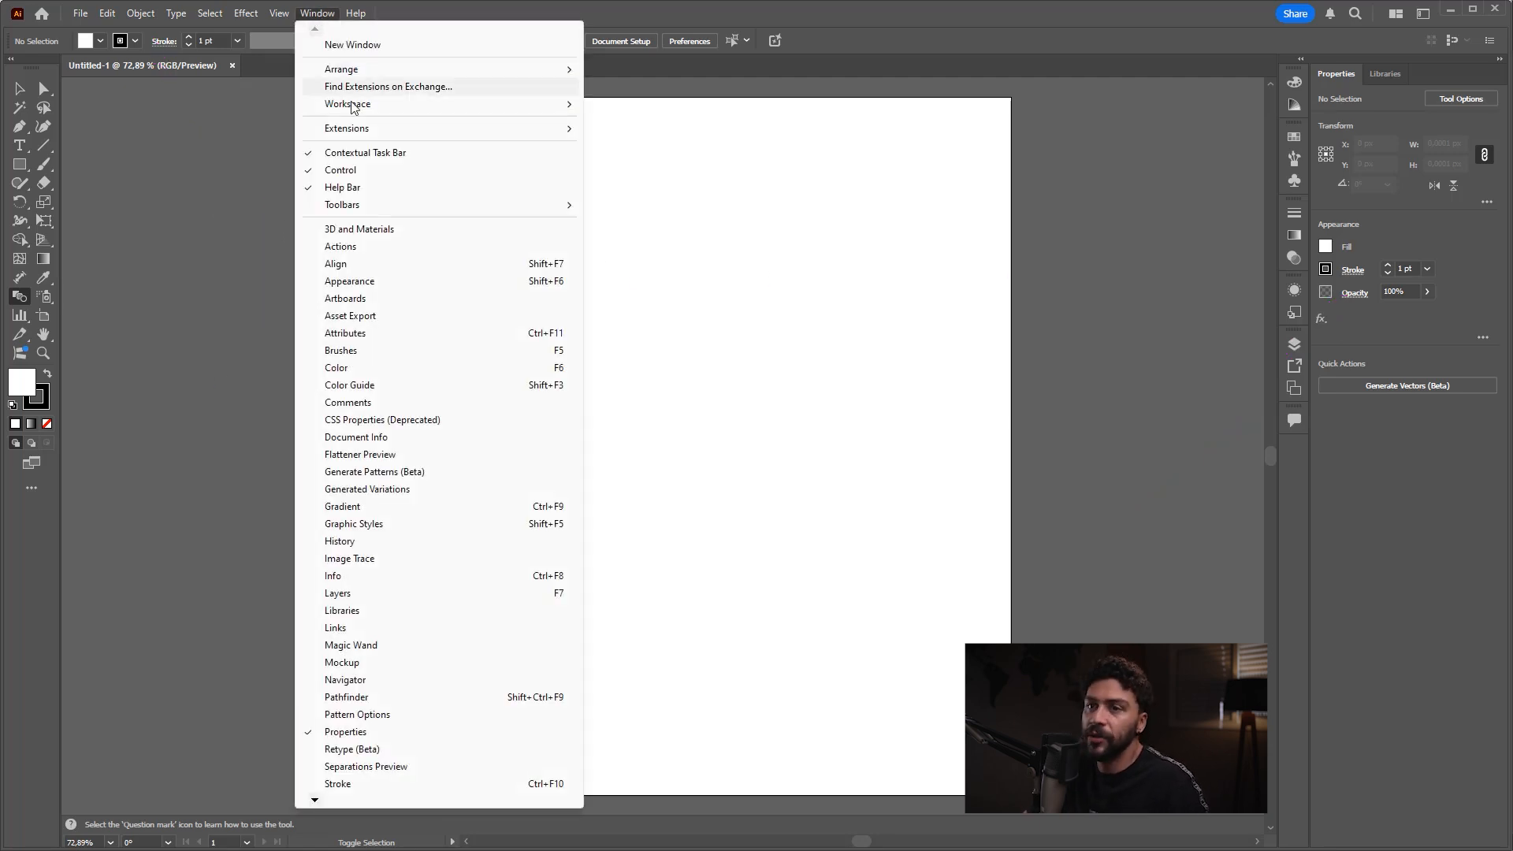
mouse_move(358, 107)
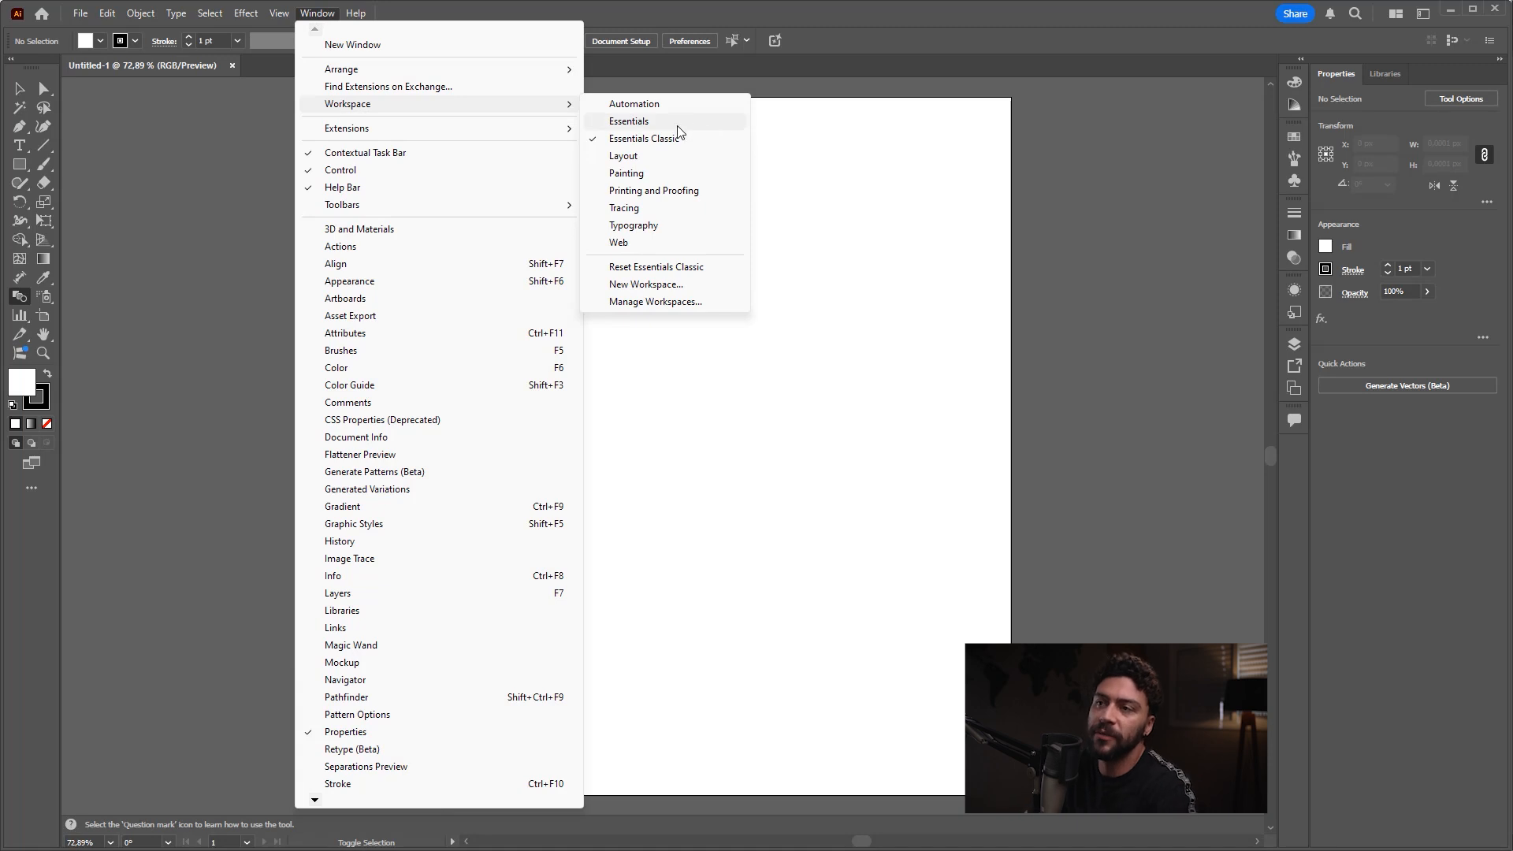
click(645, 124)
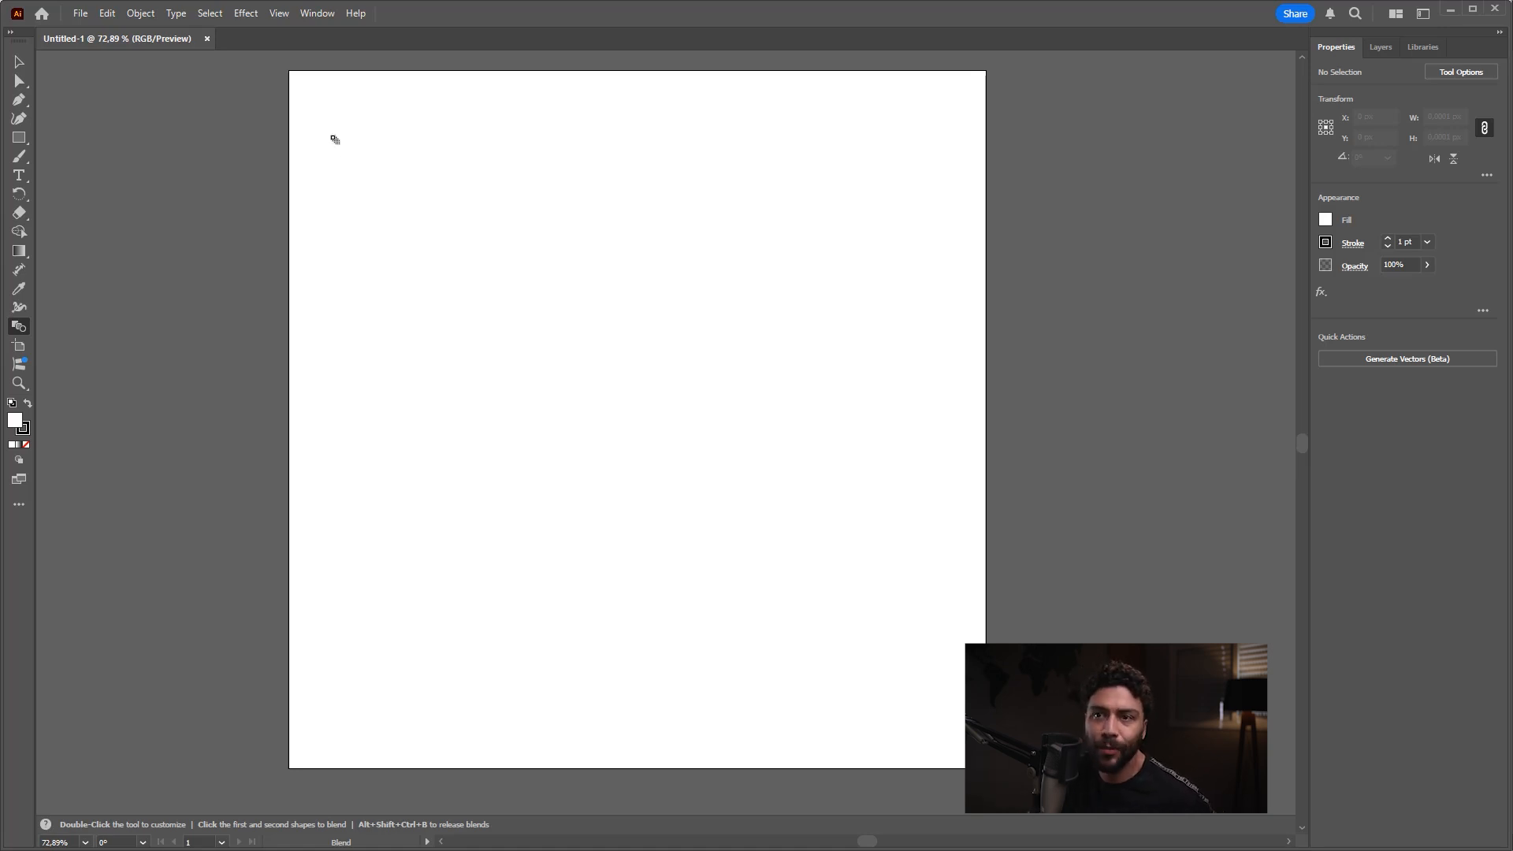
Step: Switch the workspace to Essentials Classic
click(317, 13)
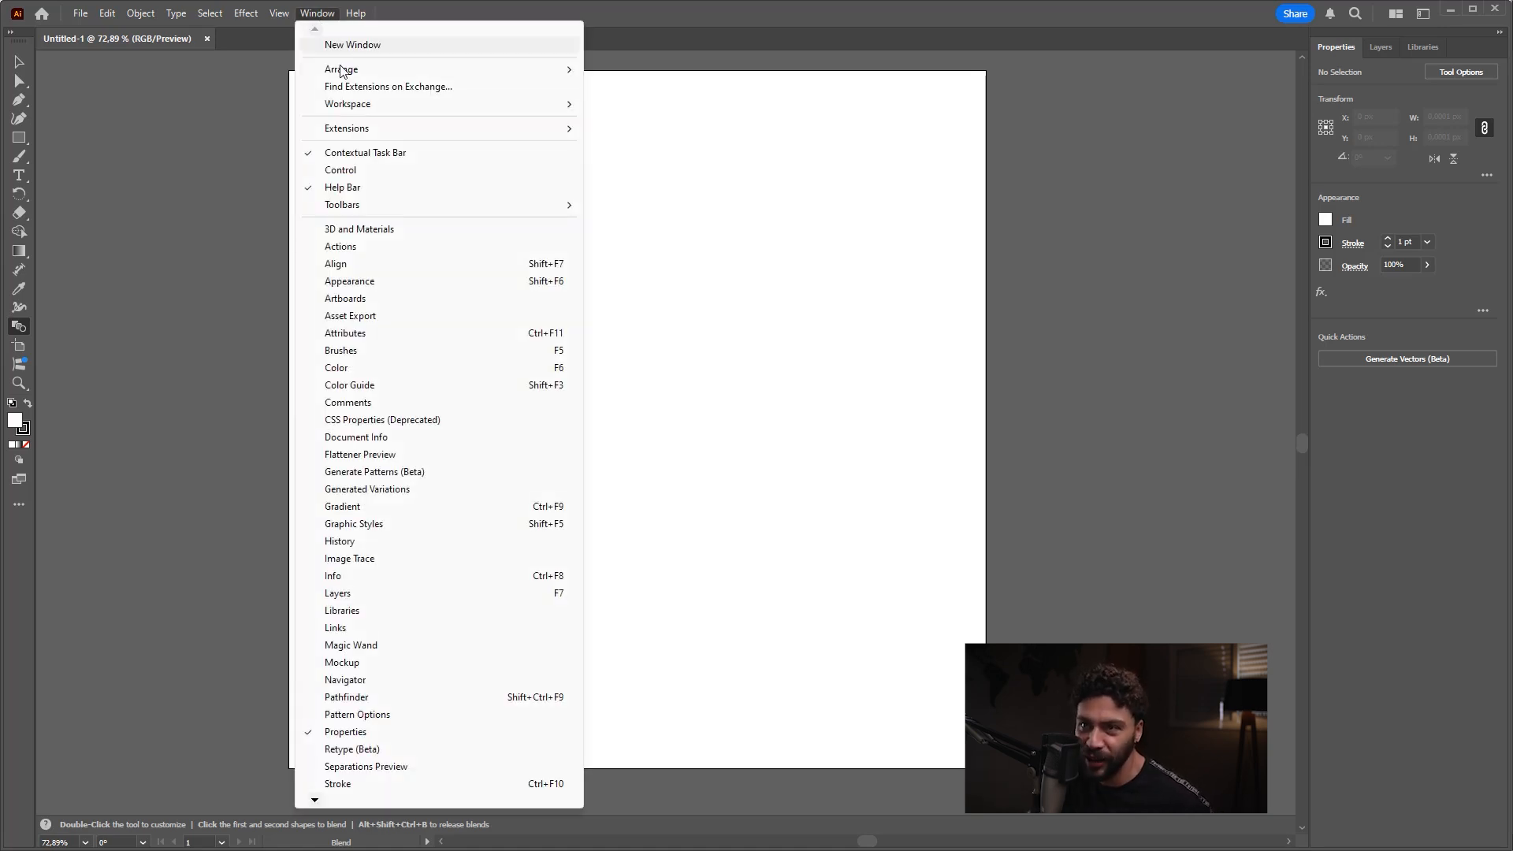
mouse_move(518, 115)
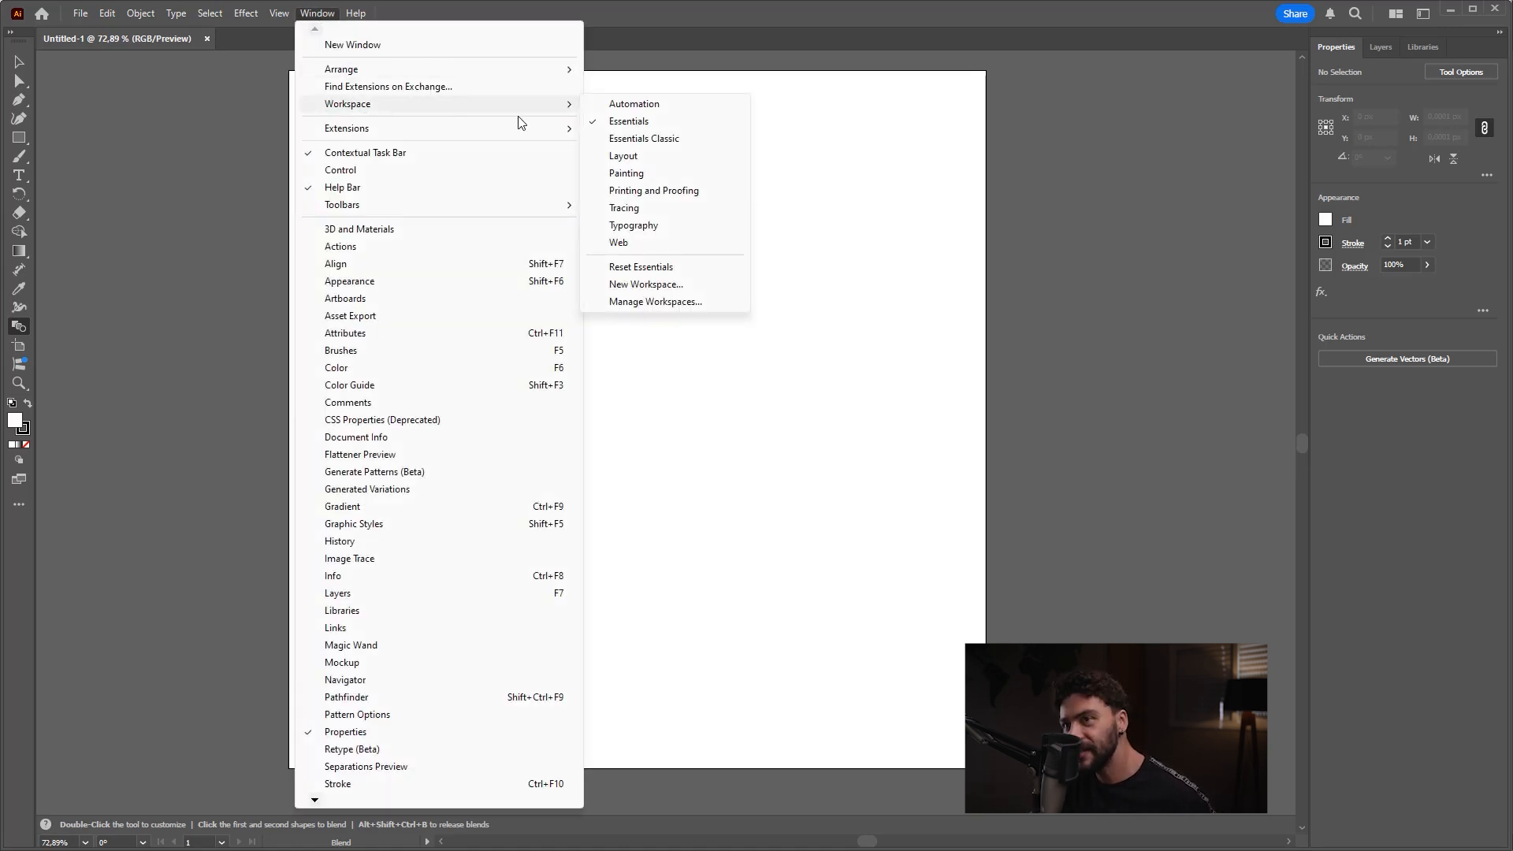
click(653, 139)
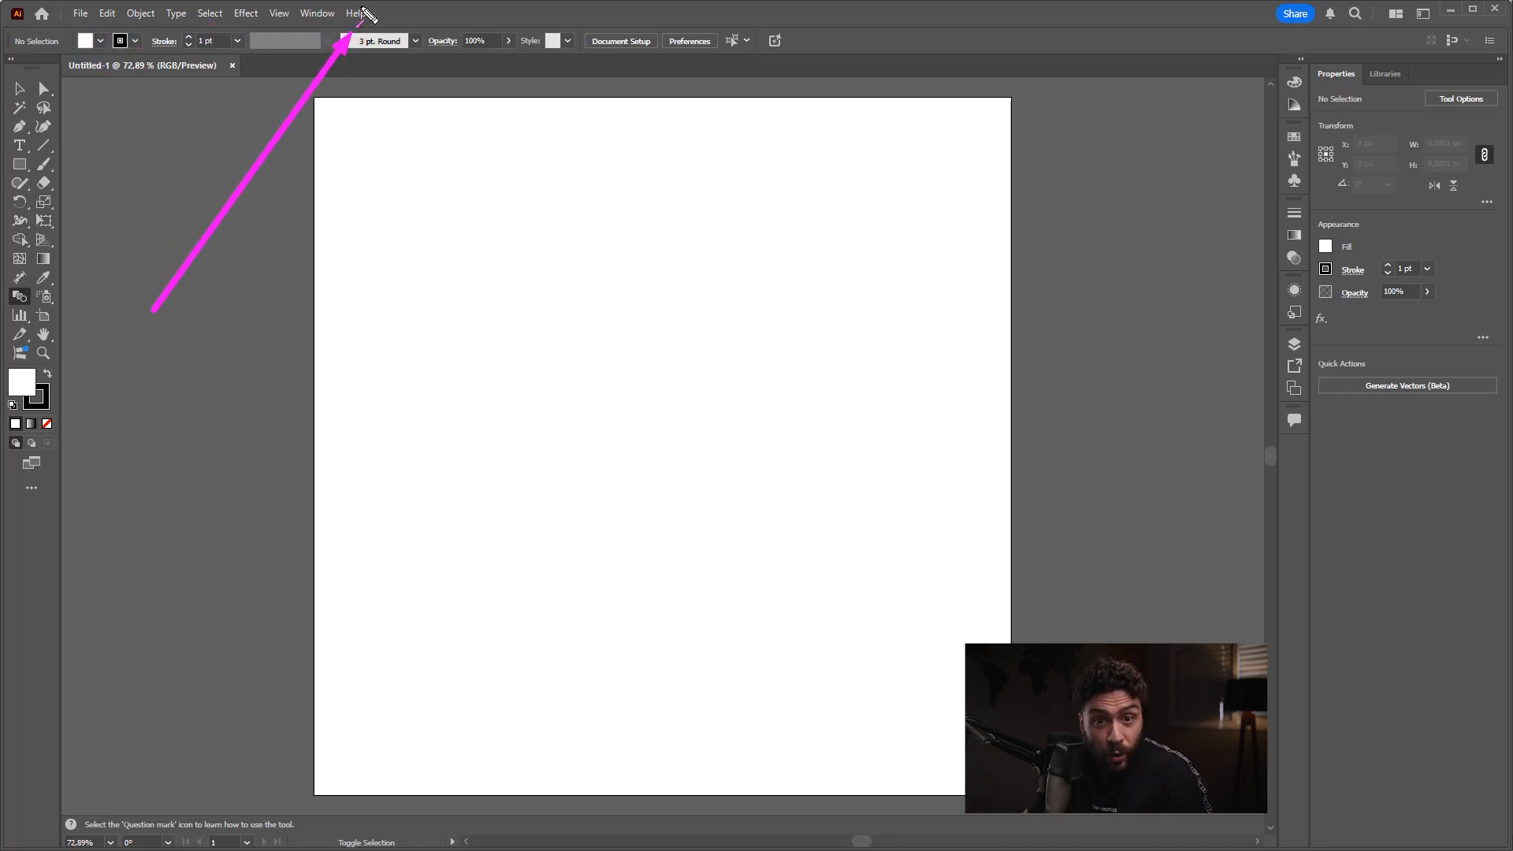
click(81, 14)
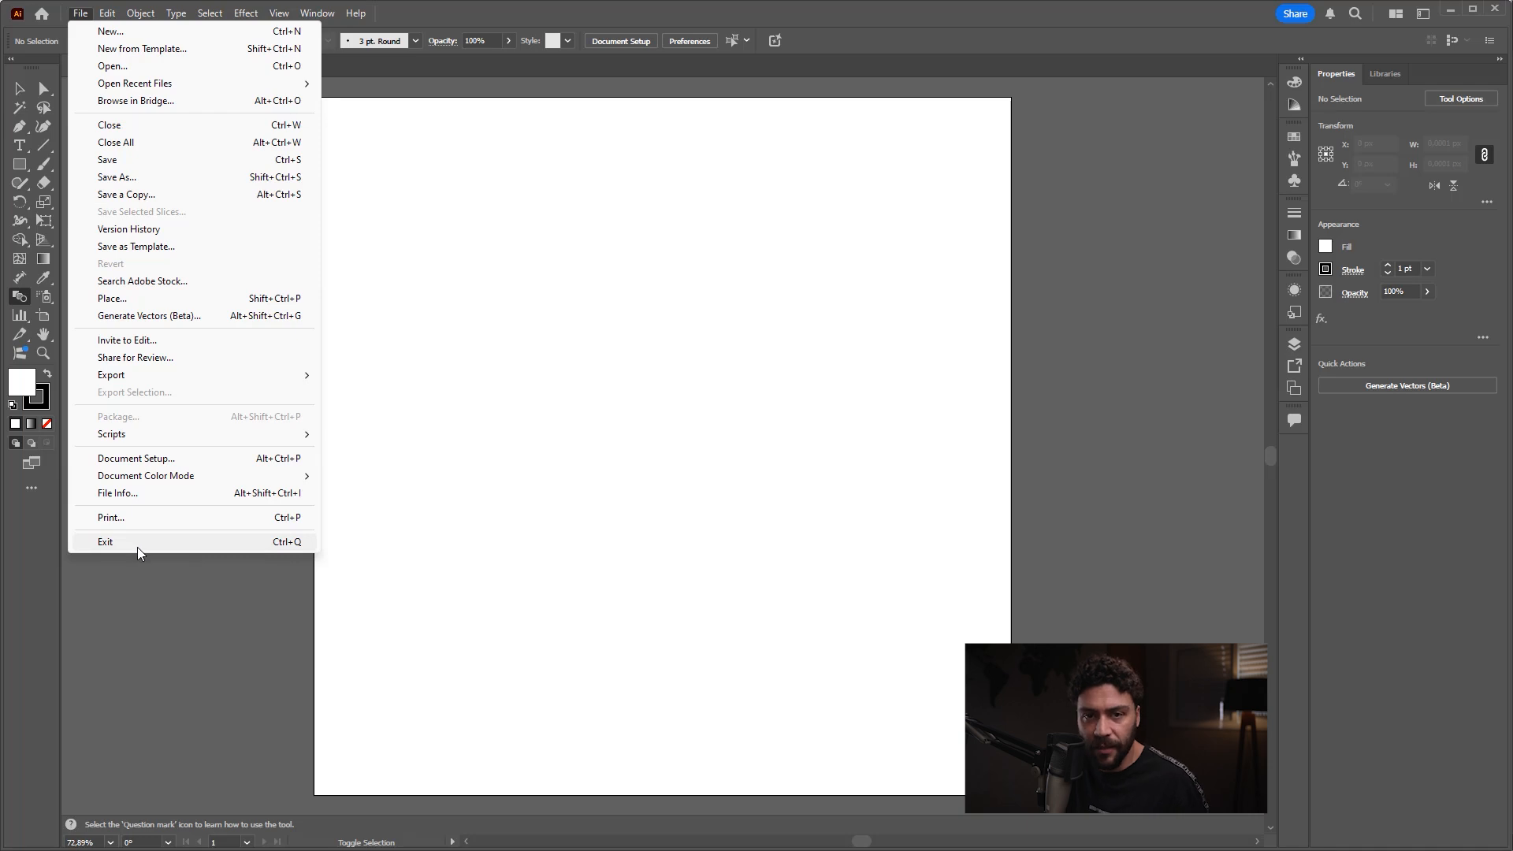
mouse_move(107, 12)
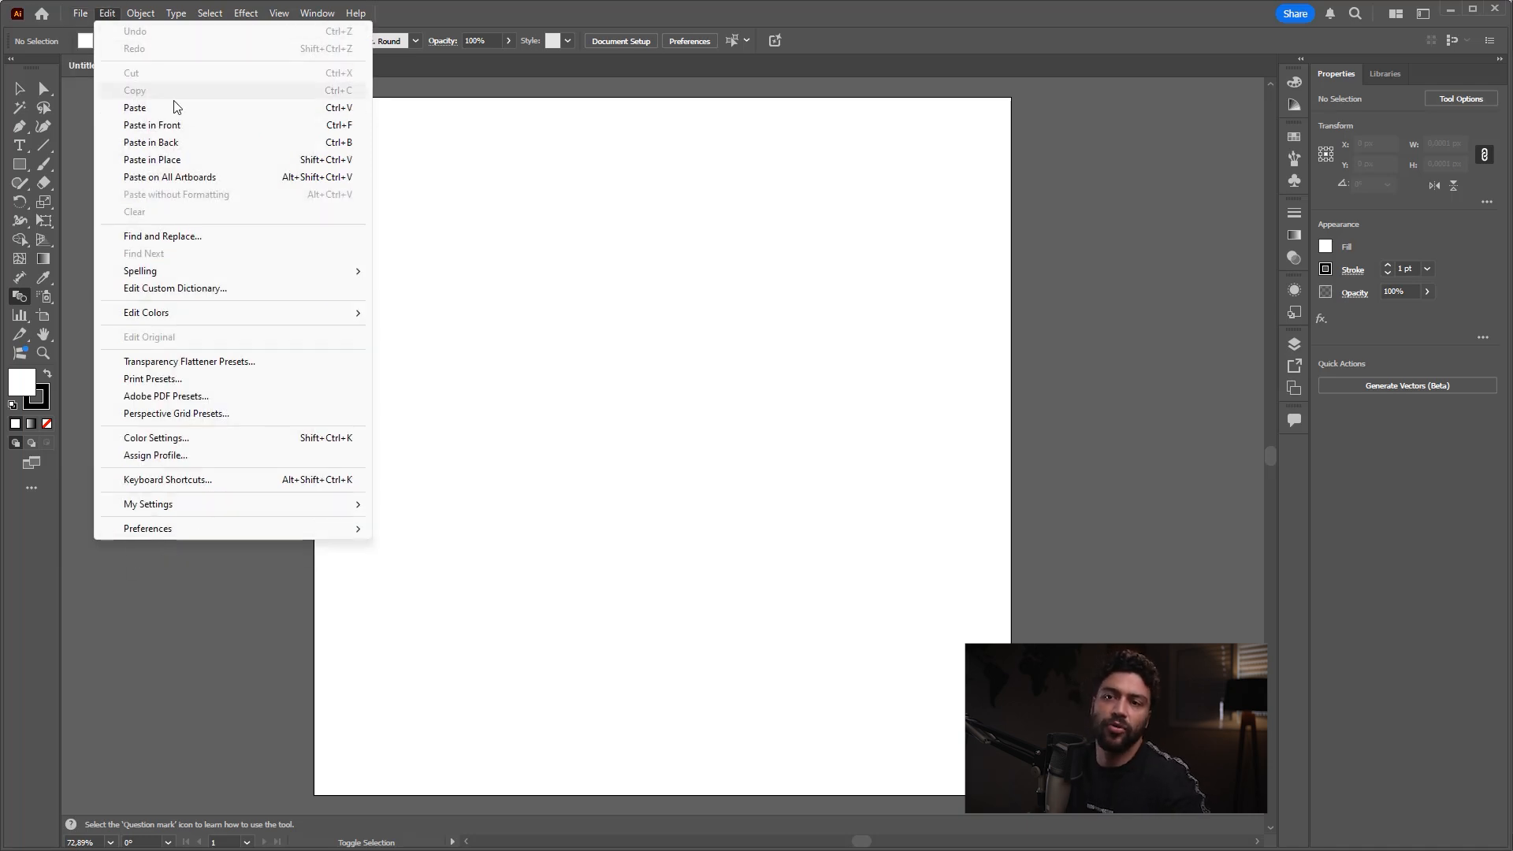
click(575, 221)
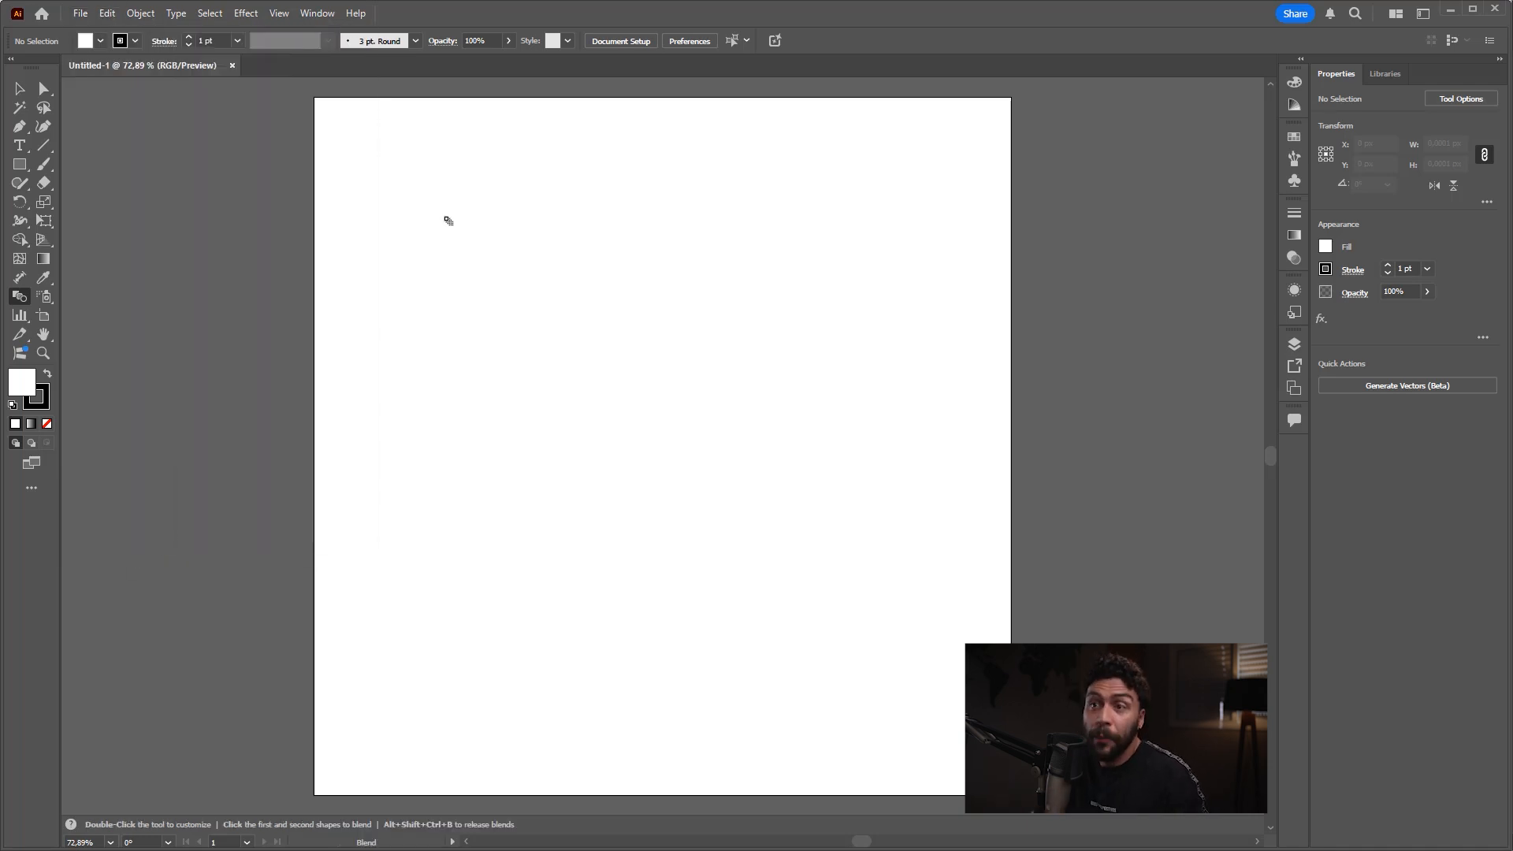
key(ctrl+shift+3)
mouse_move(192, 435)
mouse_down()
mouse_move(199, 54)
mouse_move(478, 54)
mouse_up()
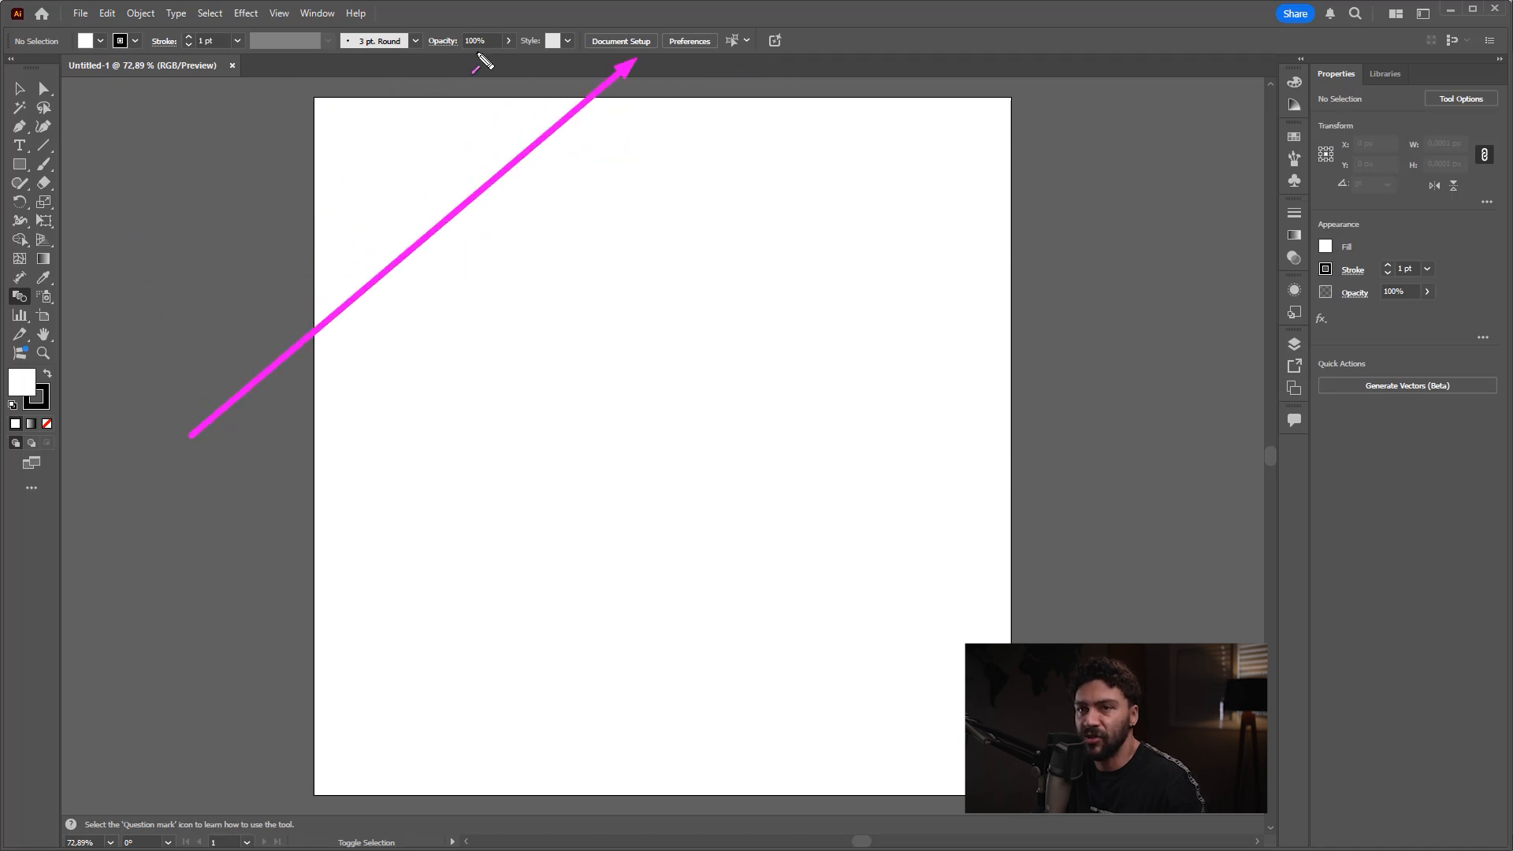
key(Escape)
Step: Activate the Selection tool
click(20, 89)
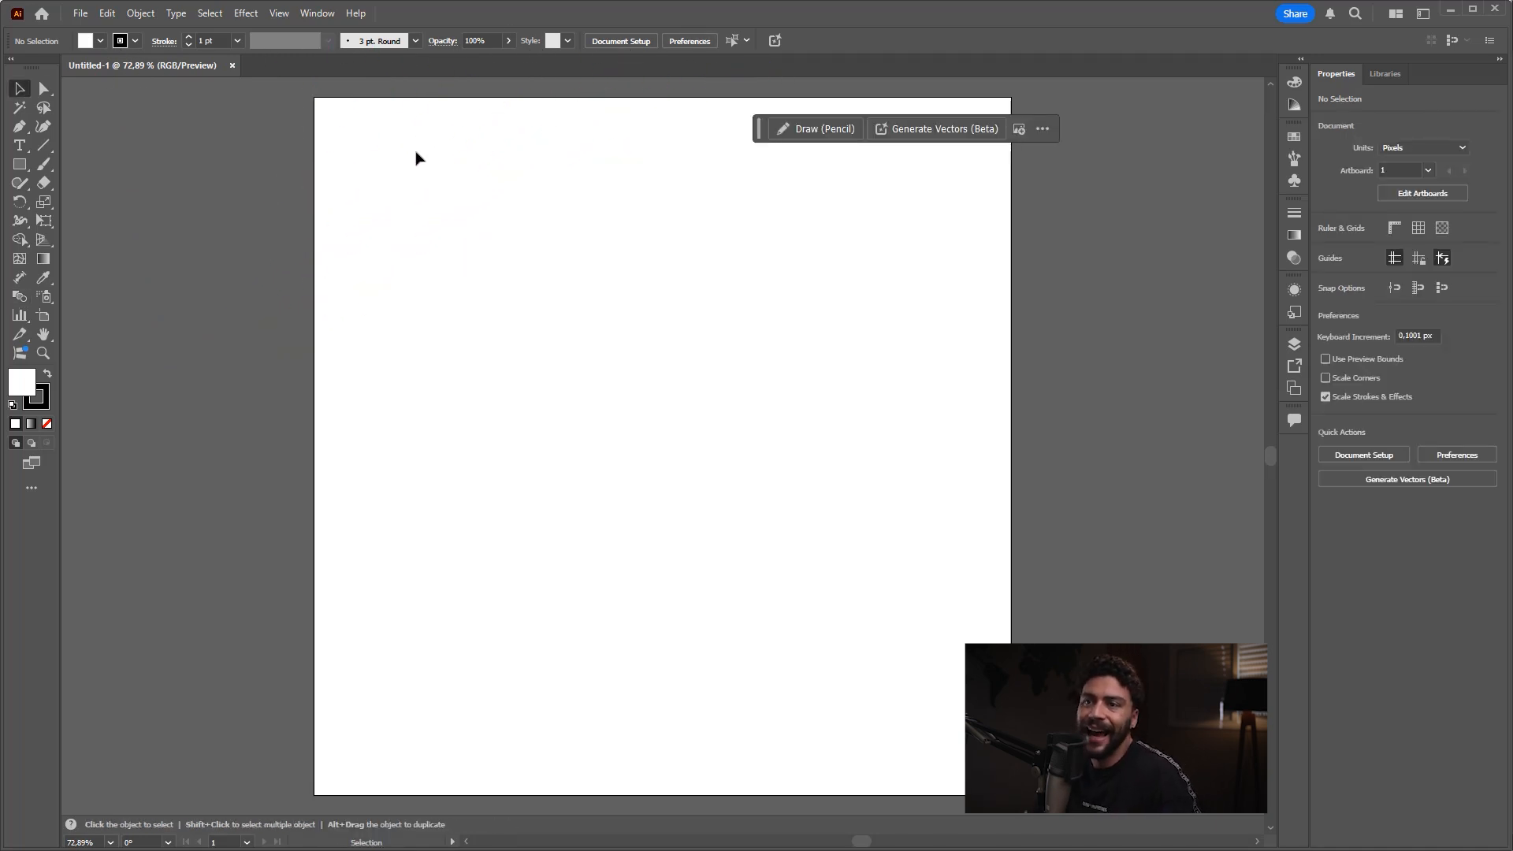
key(ctrl+shift+3)
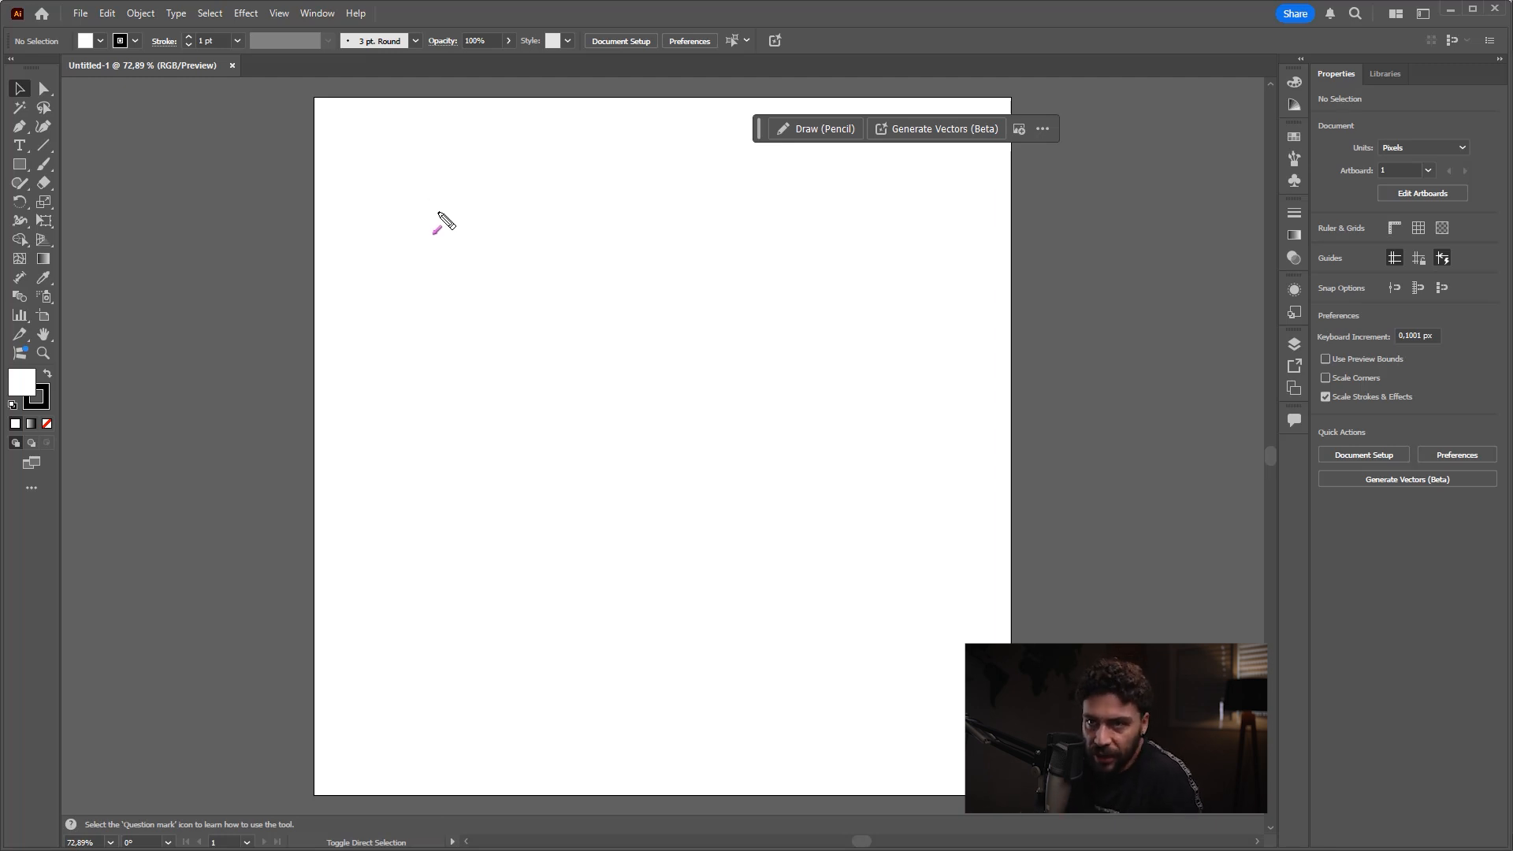
drag(217, 422, 494, 288)
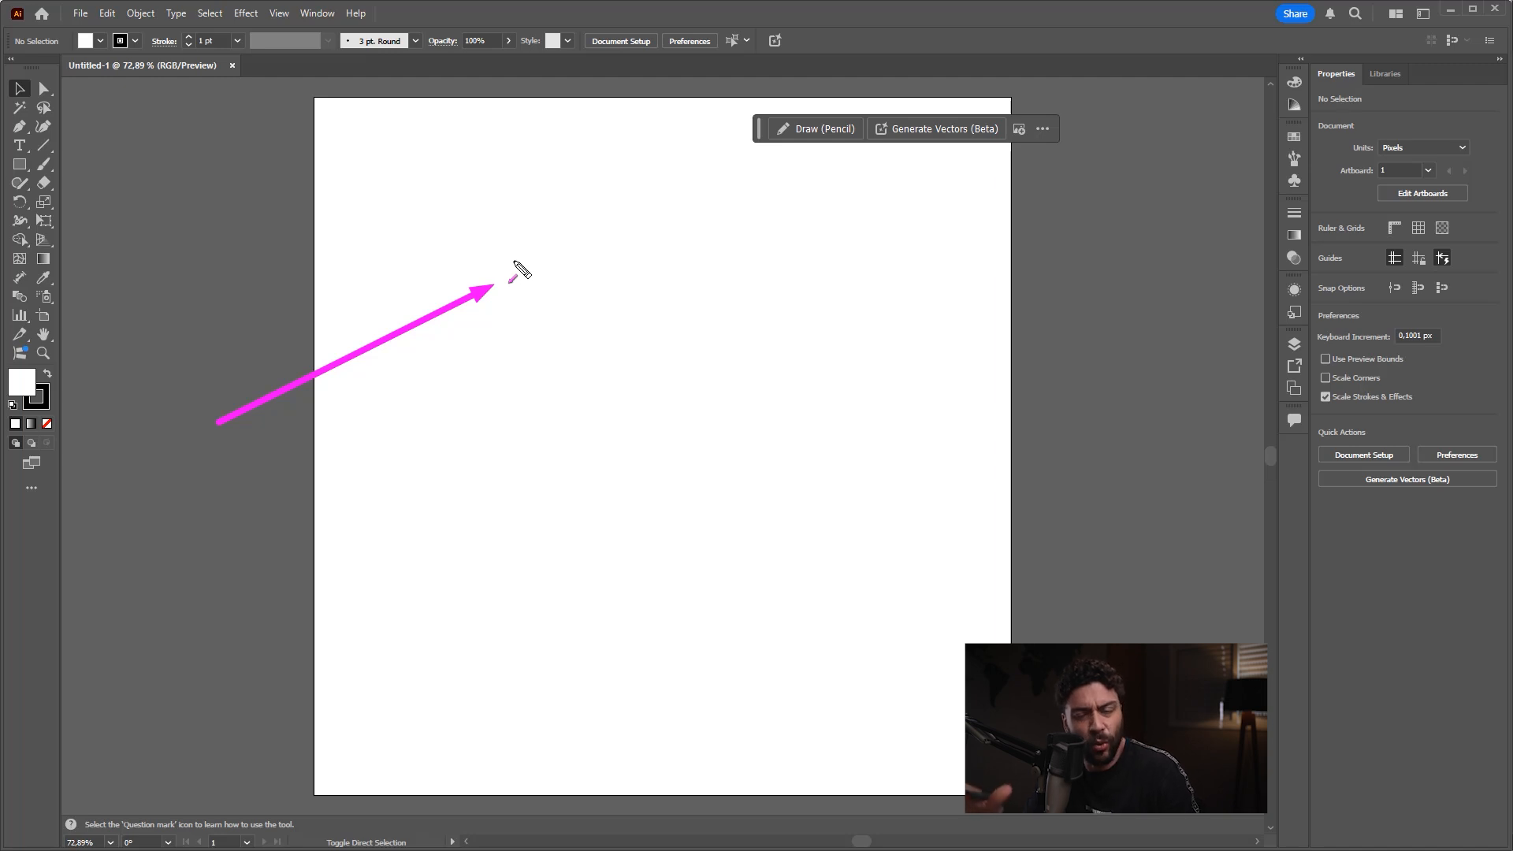
key(ctrl+z)
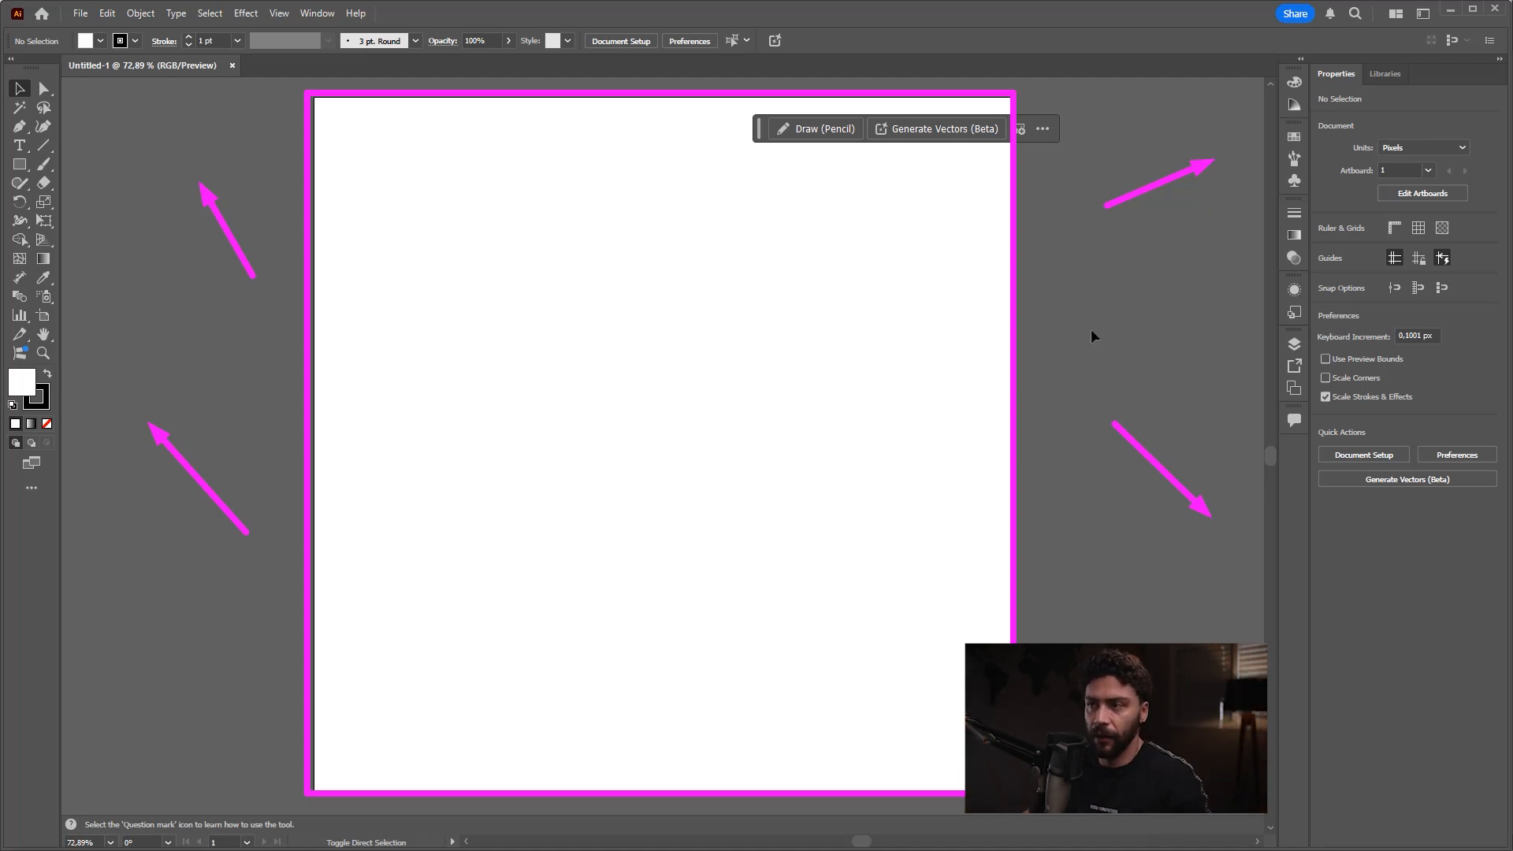
key(z)
mouse_move(999, 399)
mouse_down()
mouse_move(669, 423)
mouse_move(915, 441)
mouse_up()
mouse_move(888, 435)
mouse_down()
mouse_move(320, 446)
mouse_move(811, 462)
mouse_move(785, 455)
mouse_up()
drag(866, 435, 895, 437)
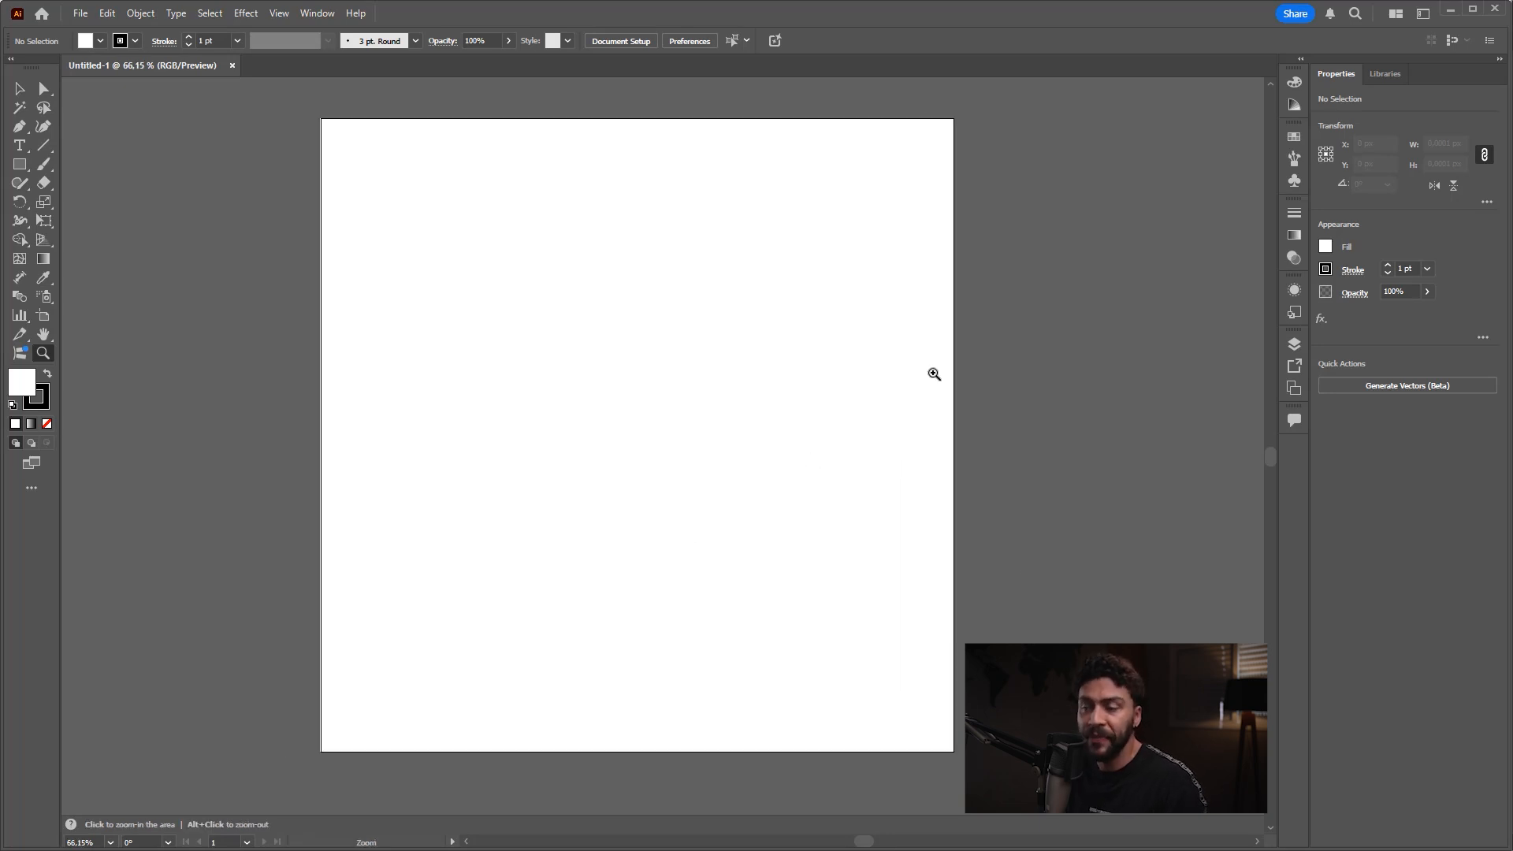
key(v)
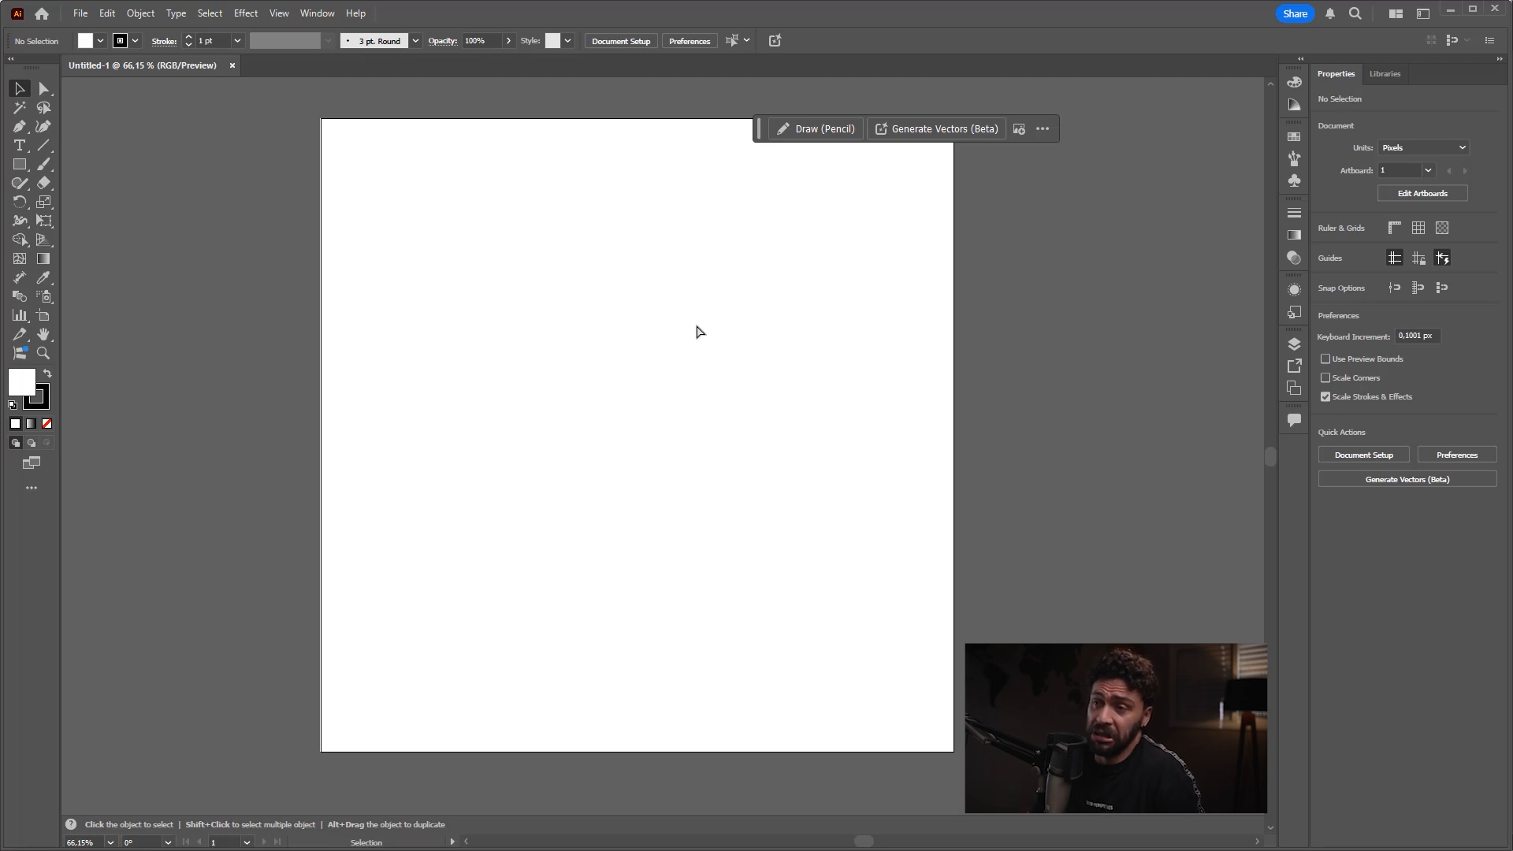
key(ctrl+2)
mouse_move(329, 124)
mouse_down()
mouse_move(337, 168)
mouse_move(952, 774)
mouse_move(946, 749)
mouse_up()
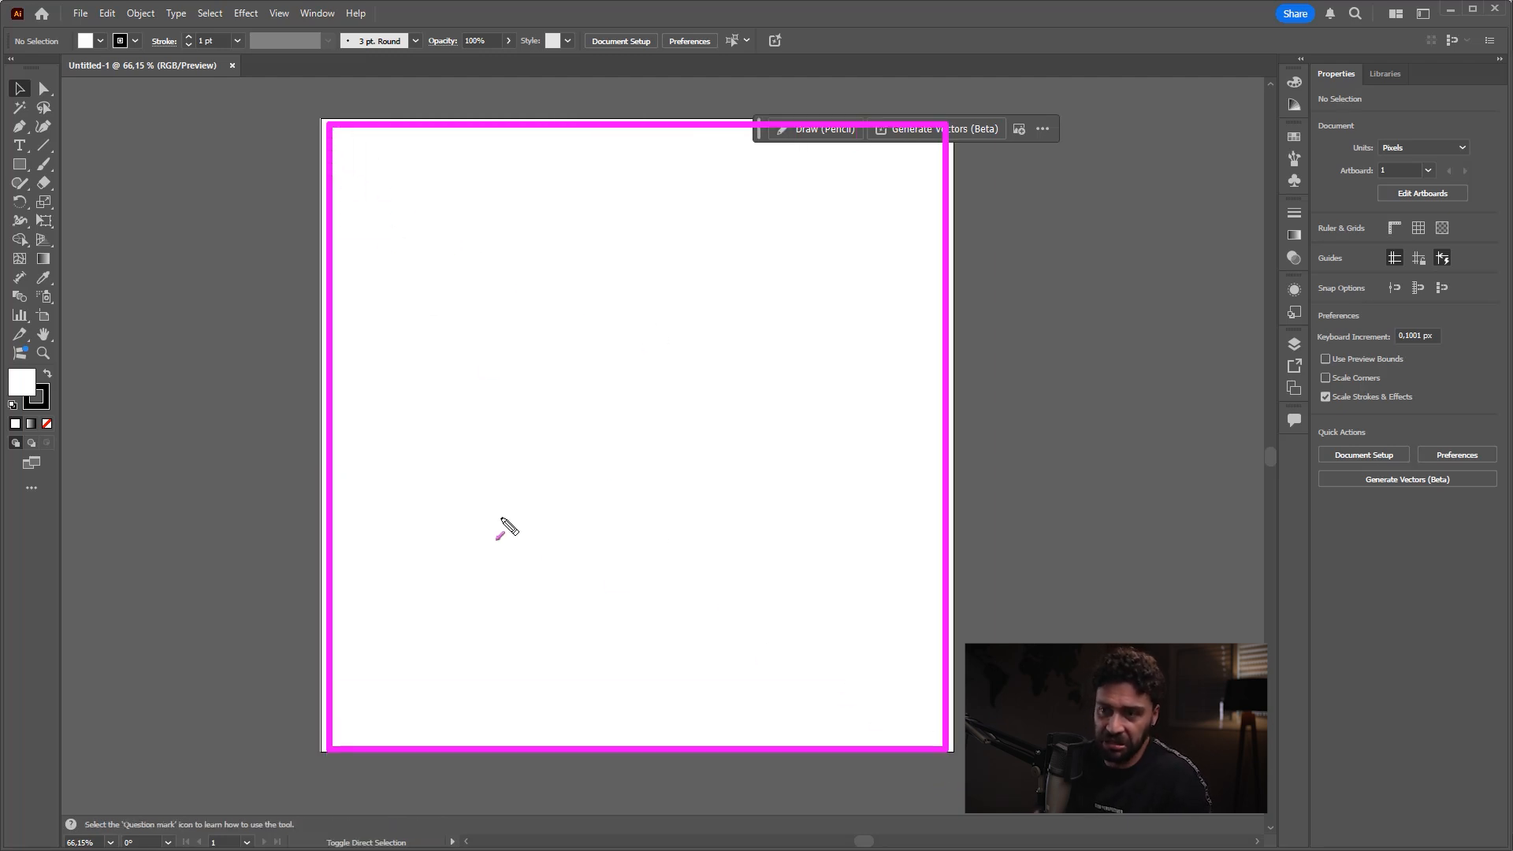
drag(318, 494, 164, 369)
drag(245, 225, 234, 100)
drag(949, 323, 1138, 356)
key(Escape)
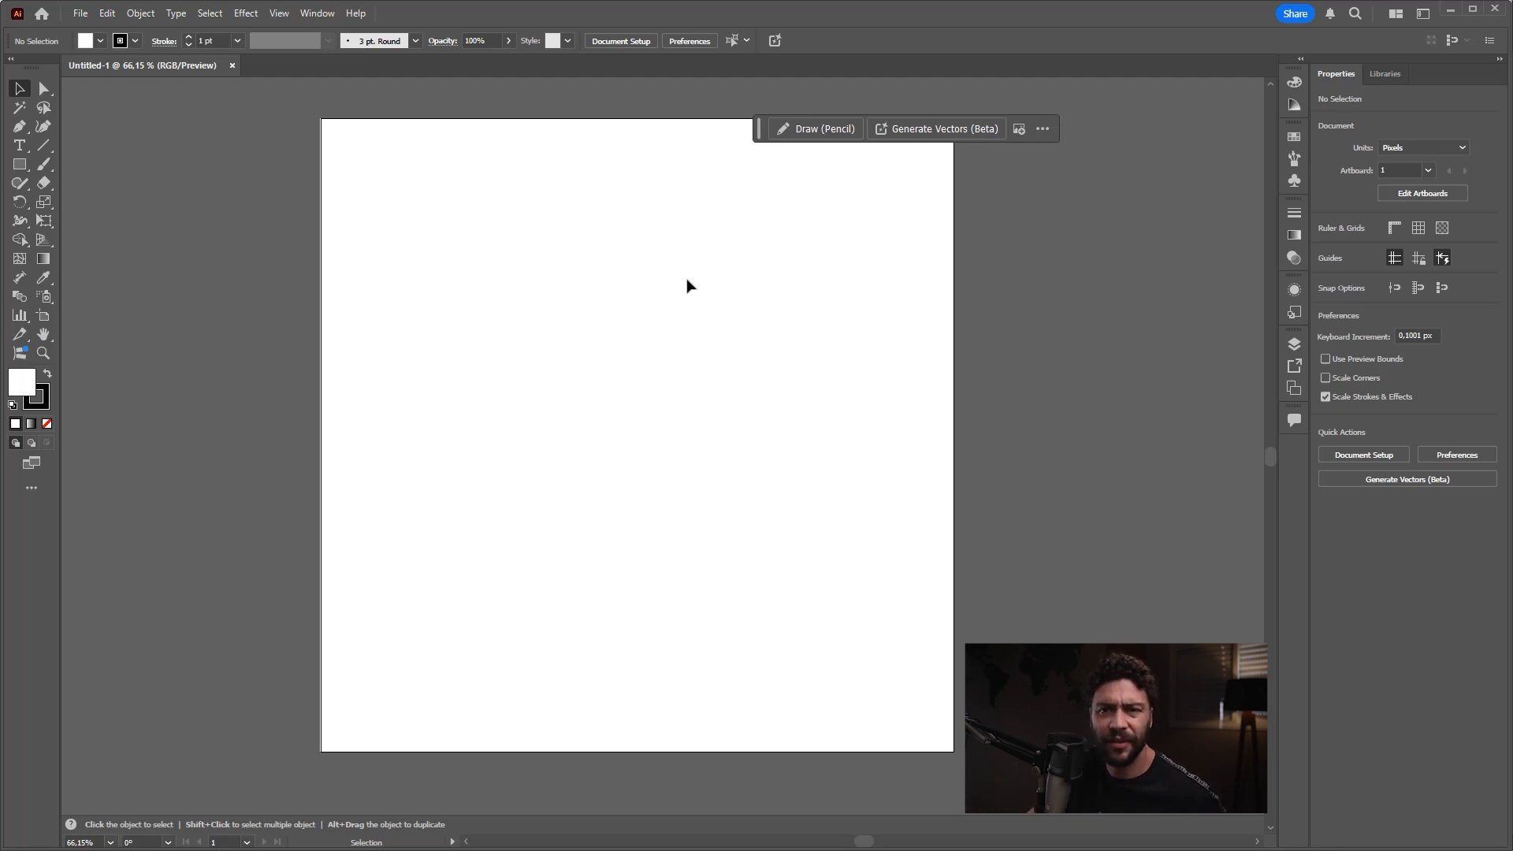
key(ctrl+shift+3)
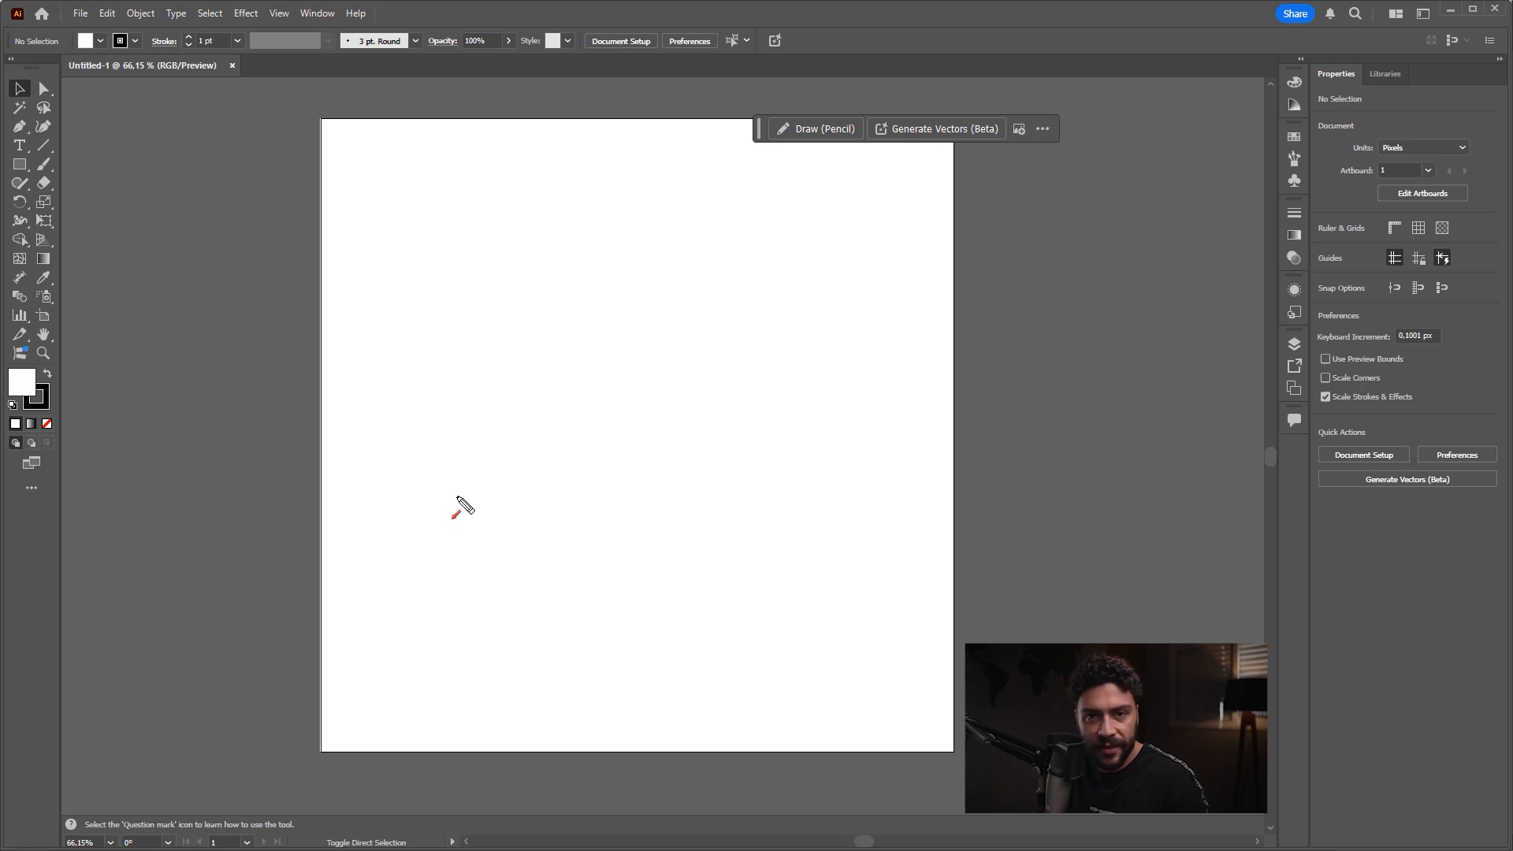
mouse_move(351, 361)
mouse_down()
mouse_move(31, 79)
mouse_move(67, 138)
mouse_move(40, 52)
mouse_move(71, 230)
mouse_move(45, 130)
mouse_up()
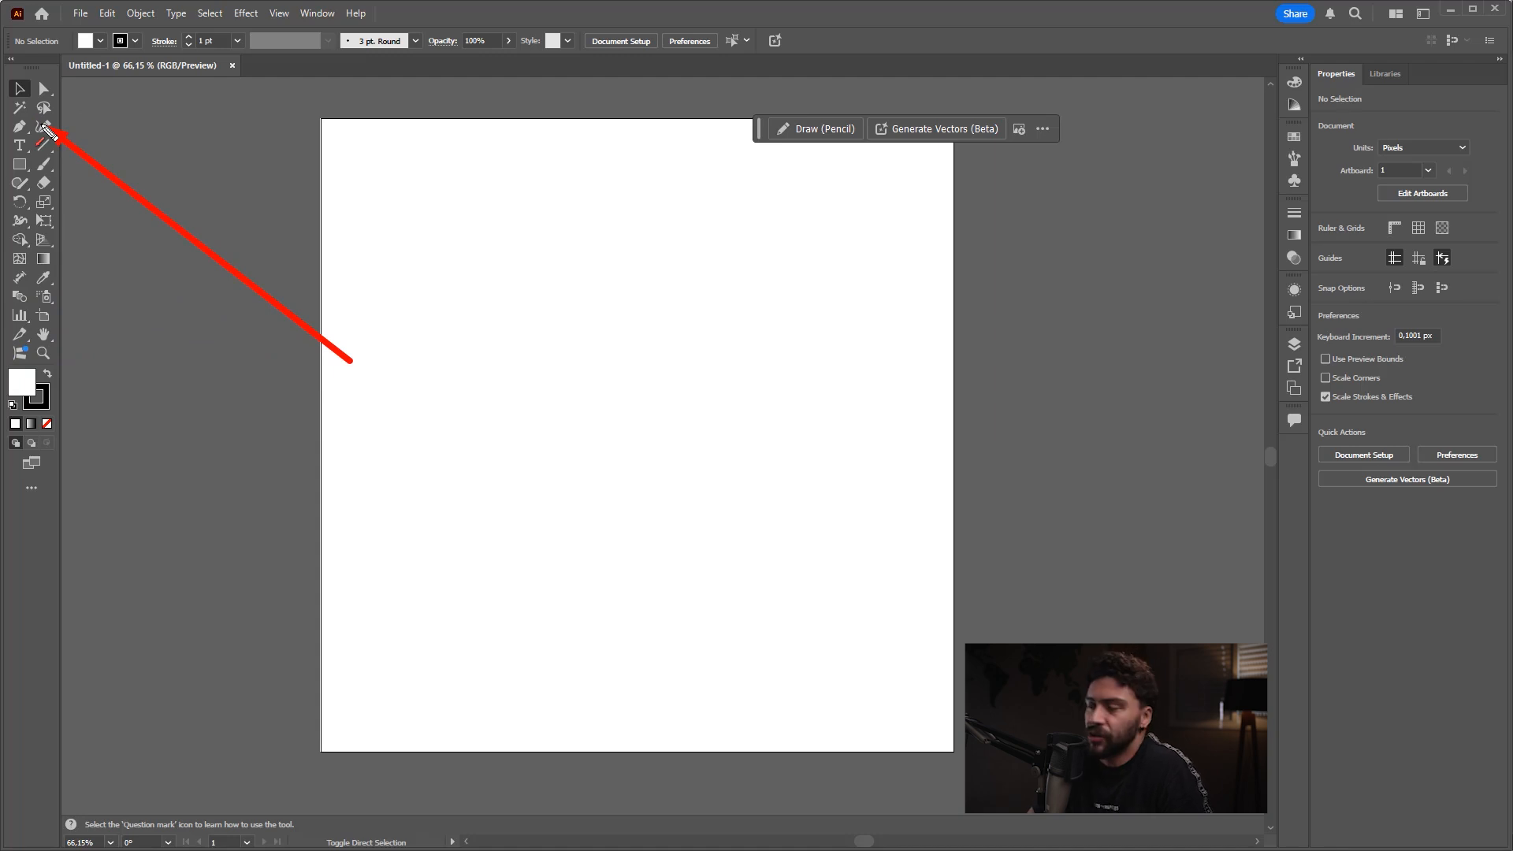
key(Escape)
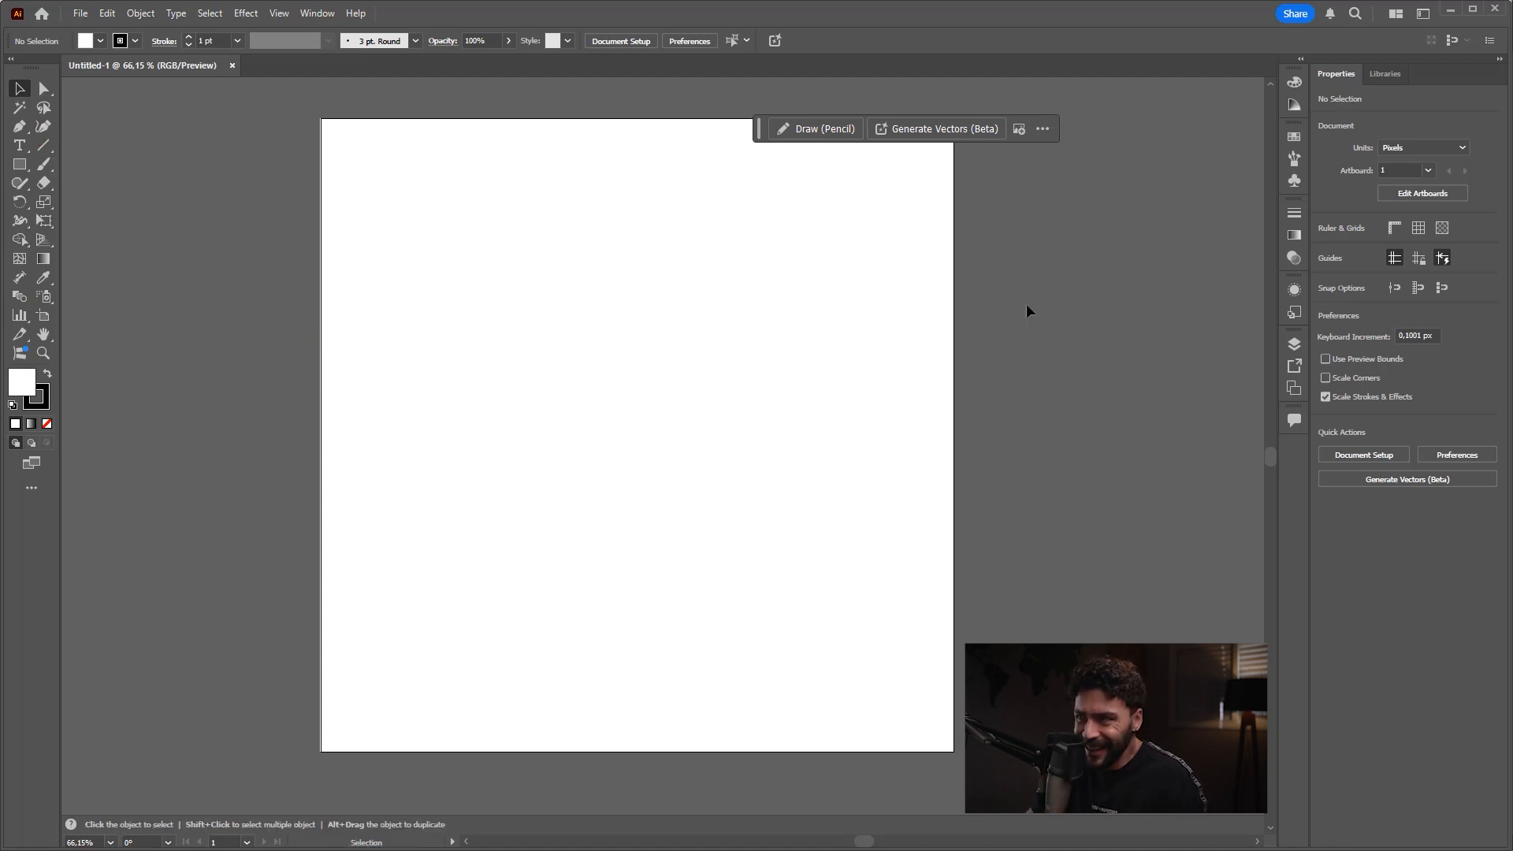
key(ctrl+shift+a)
mouse_move(1074, 280)
mouse_down()
mouse_move(1296, 99)
mouse_move(1292, 343)
mouse_move(1298, 135)
mouse_up()
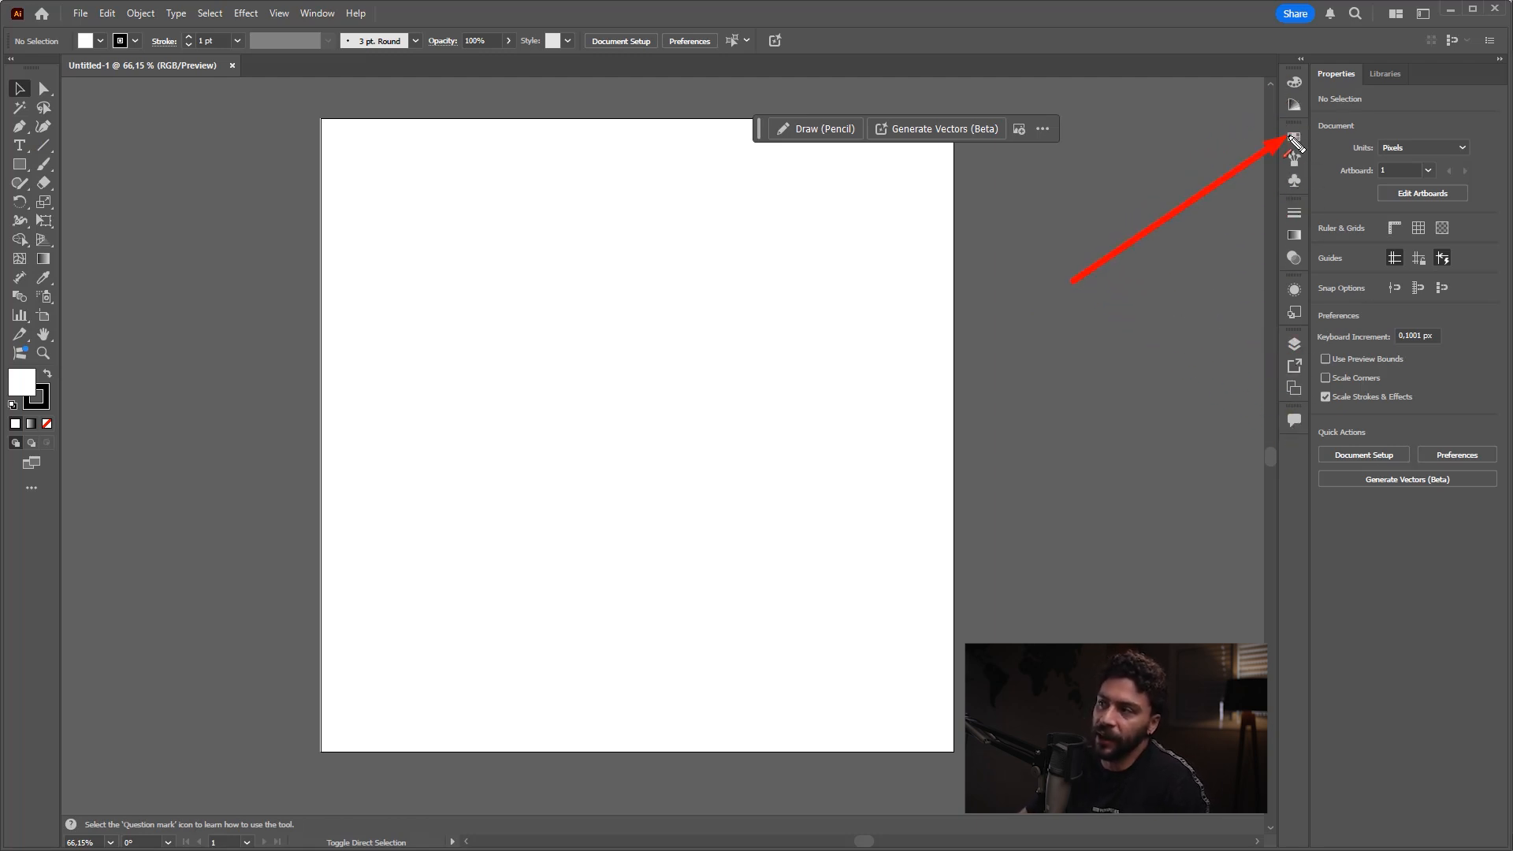
key(Escape)
Step: Look through the collapsed Swatches, Brushes, Symbols and Stroke settings, and collapse them again
click(1294, 137)
click(1294, 159)
click(1295, 181)
click(1297, 217)
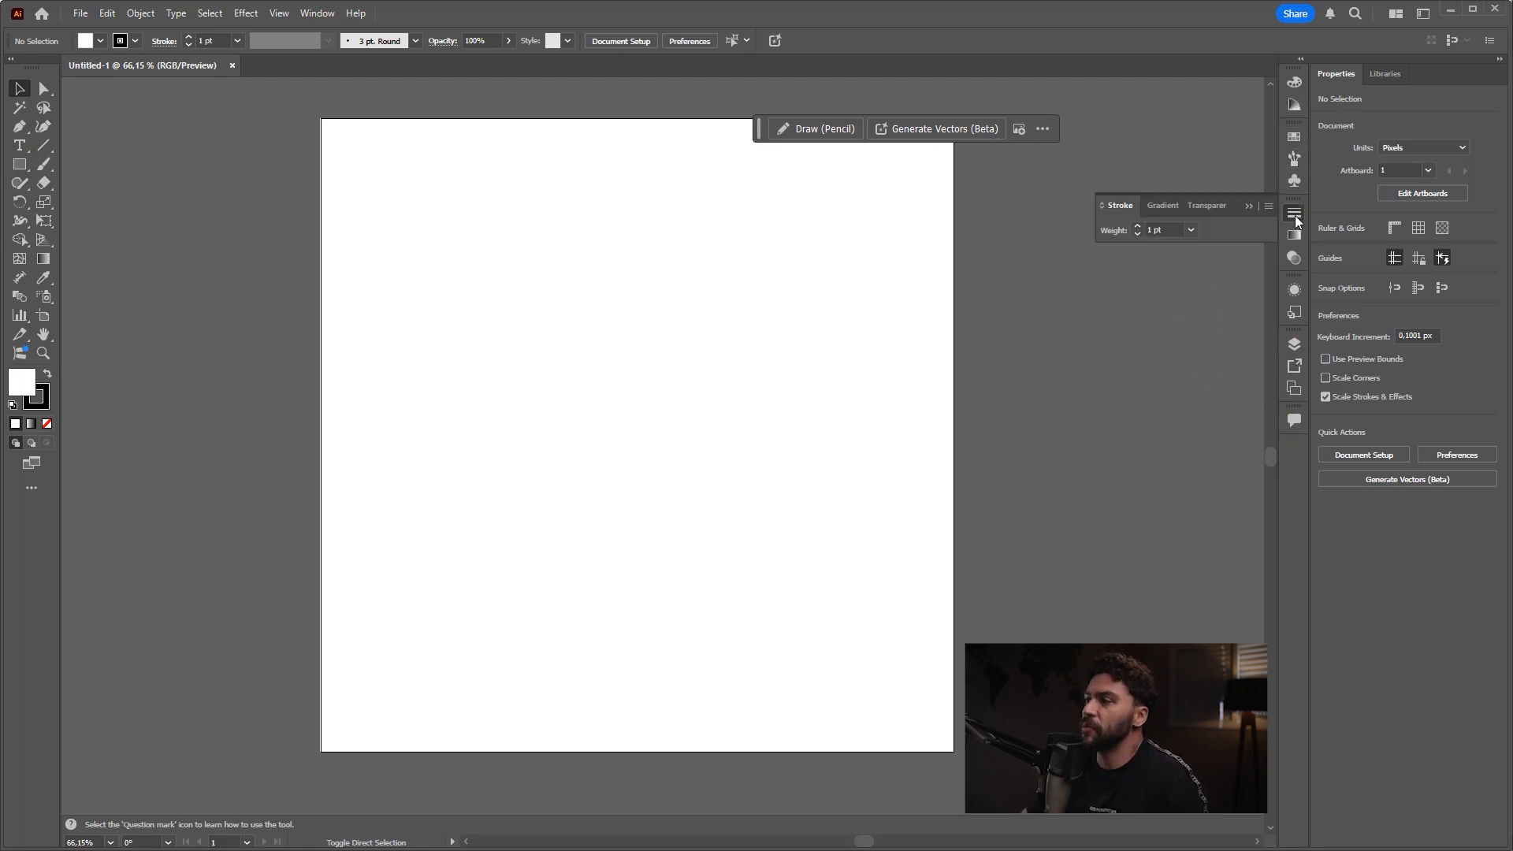
click(1297, 217)
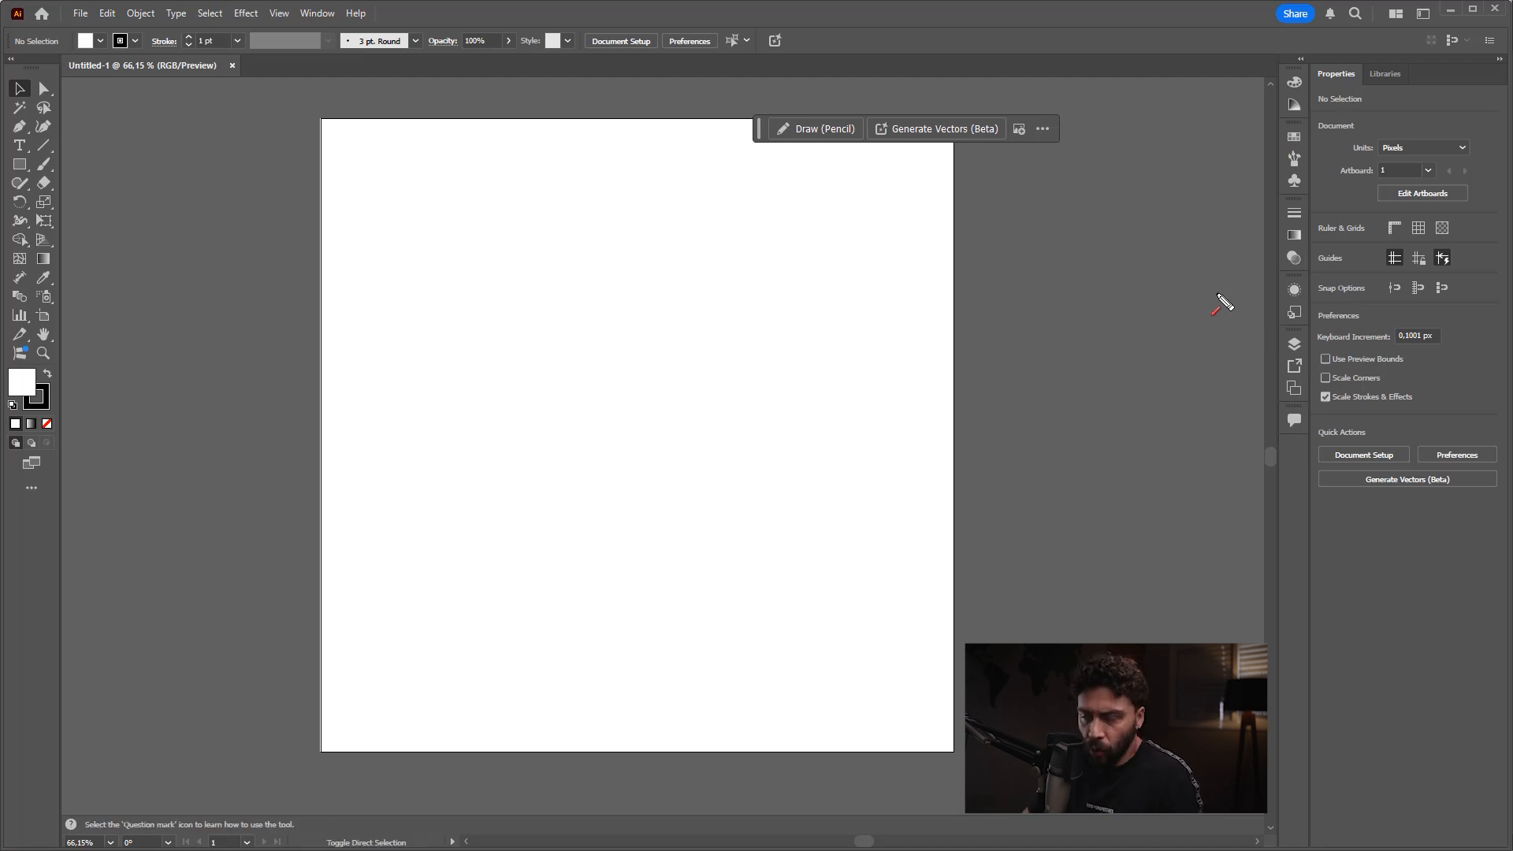
drag(1124, 510, 1345, 93)
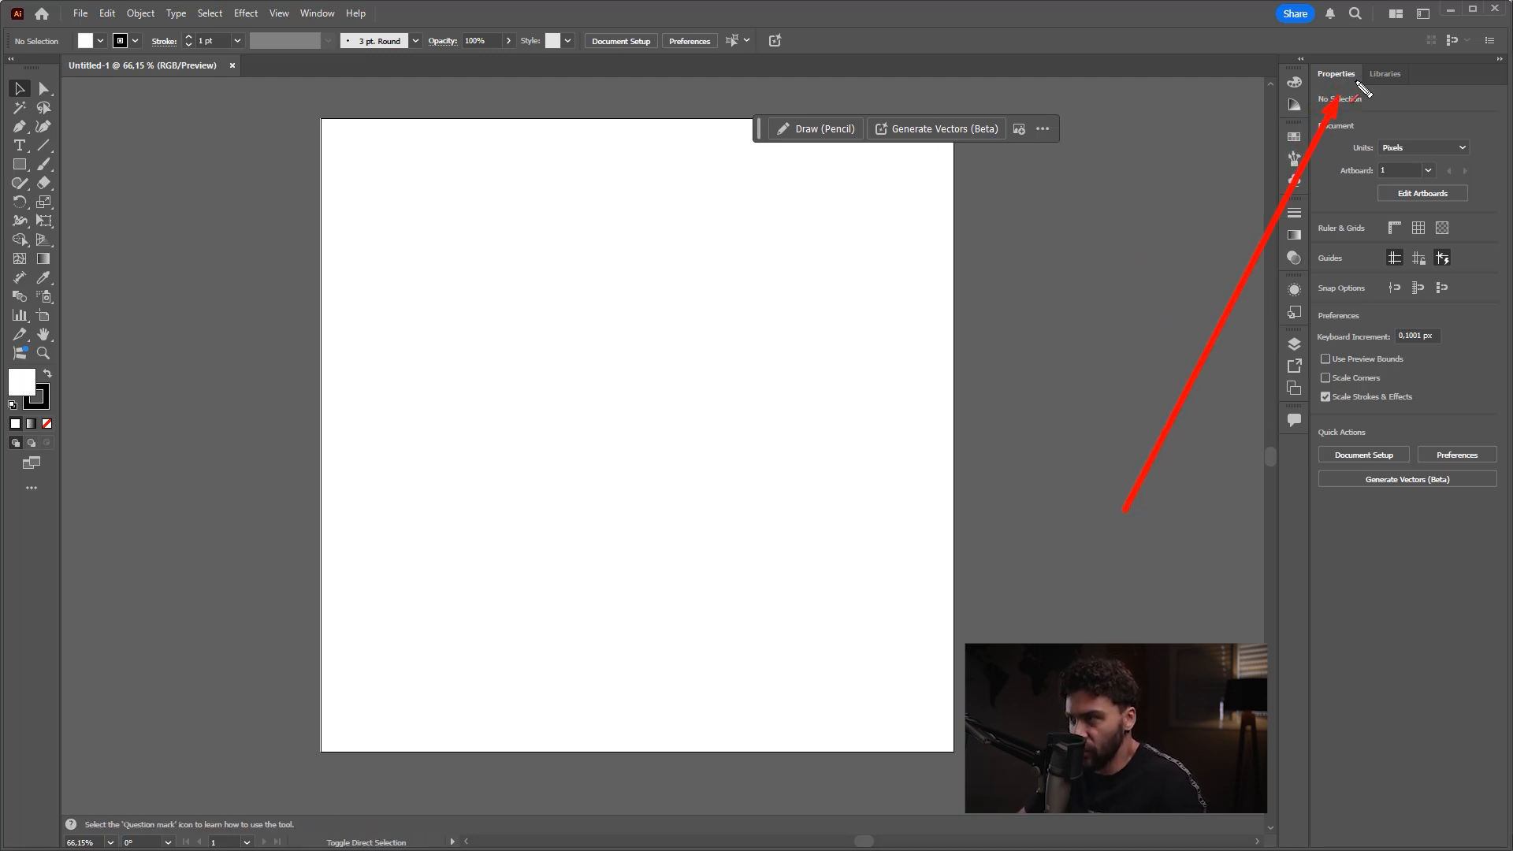
key(Escape)
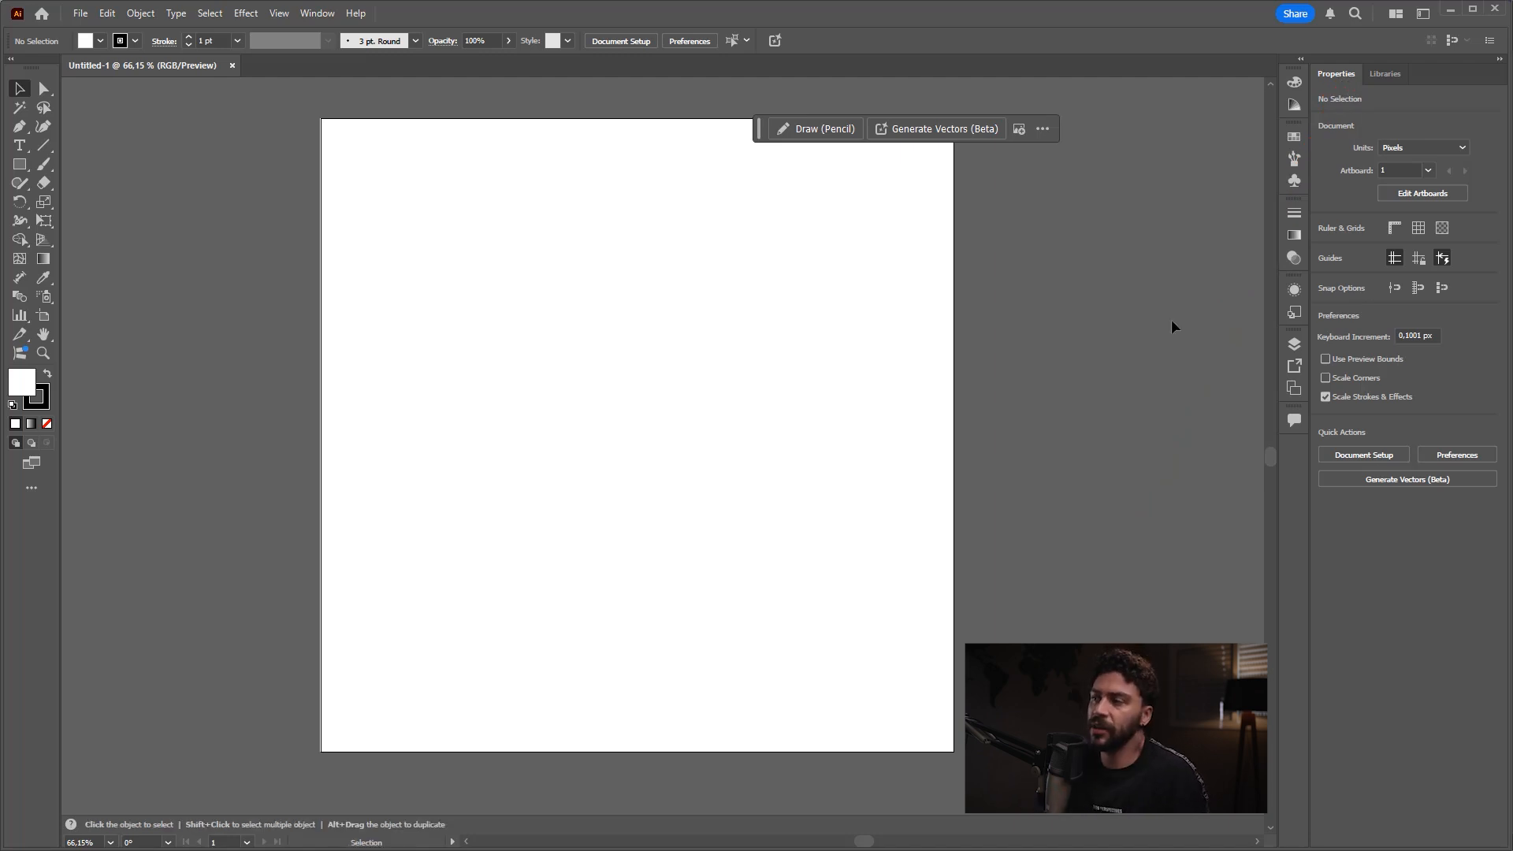
key(ctrl+2)
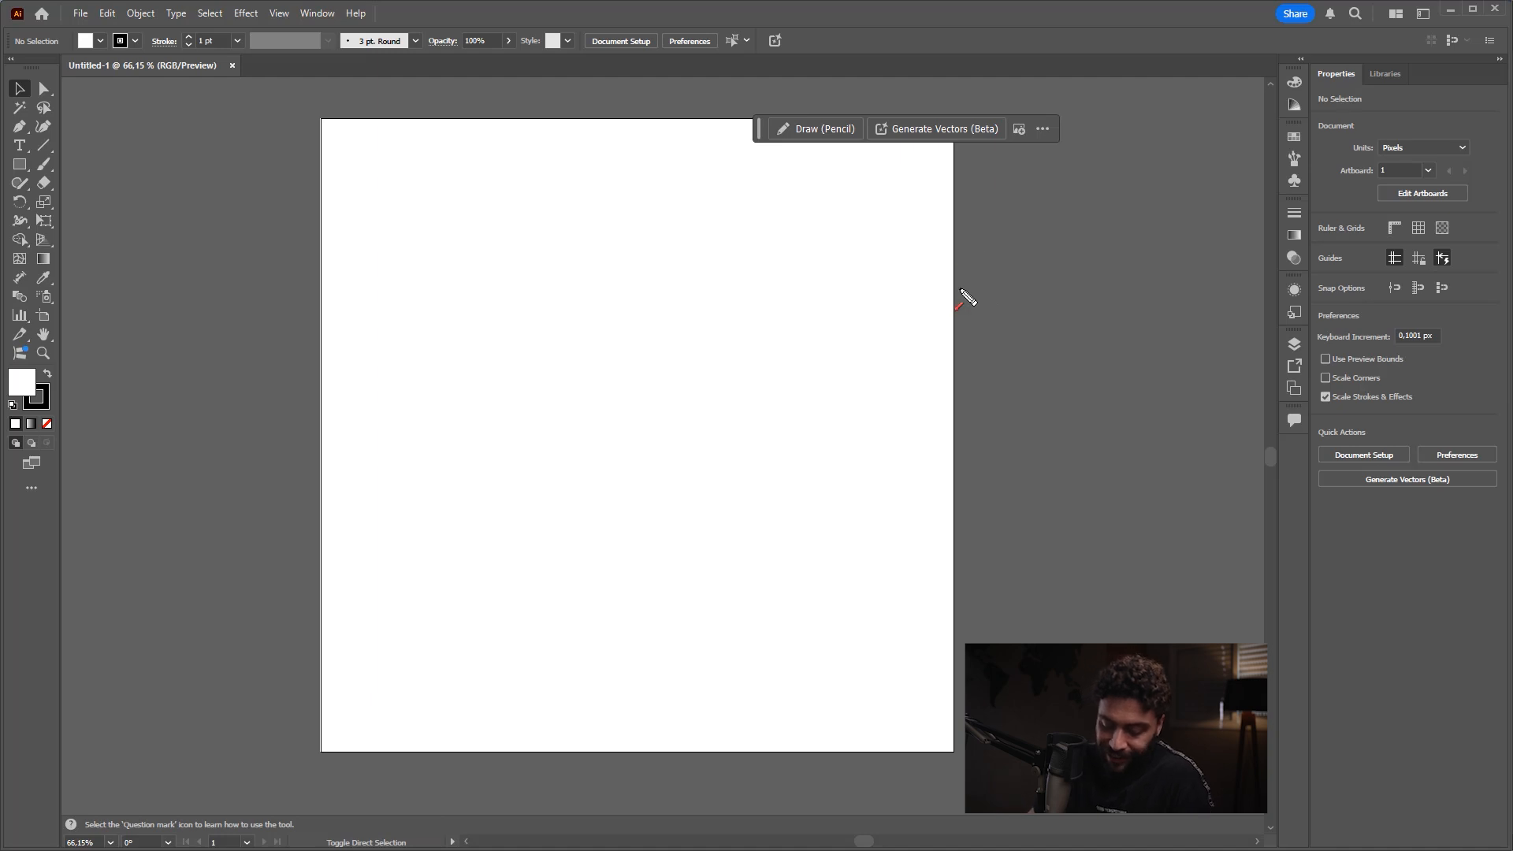
mouse_move(873, 544)
mouse_down()
mouse_move(674, 315)
mouse_move(1409, 187)
mouse_move(1400, 149)
mouse_move(1400, 268)
mouse_move(1308, 250)
mouse_move(1312, 276)
mouse_move(1371, 195)
mouse_move(1249, 247)
mouse_up()
drag(1165, 284, 826, 368)
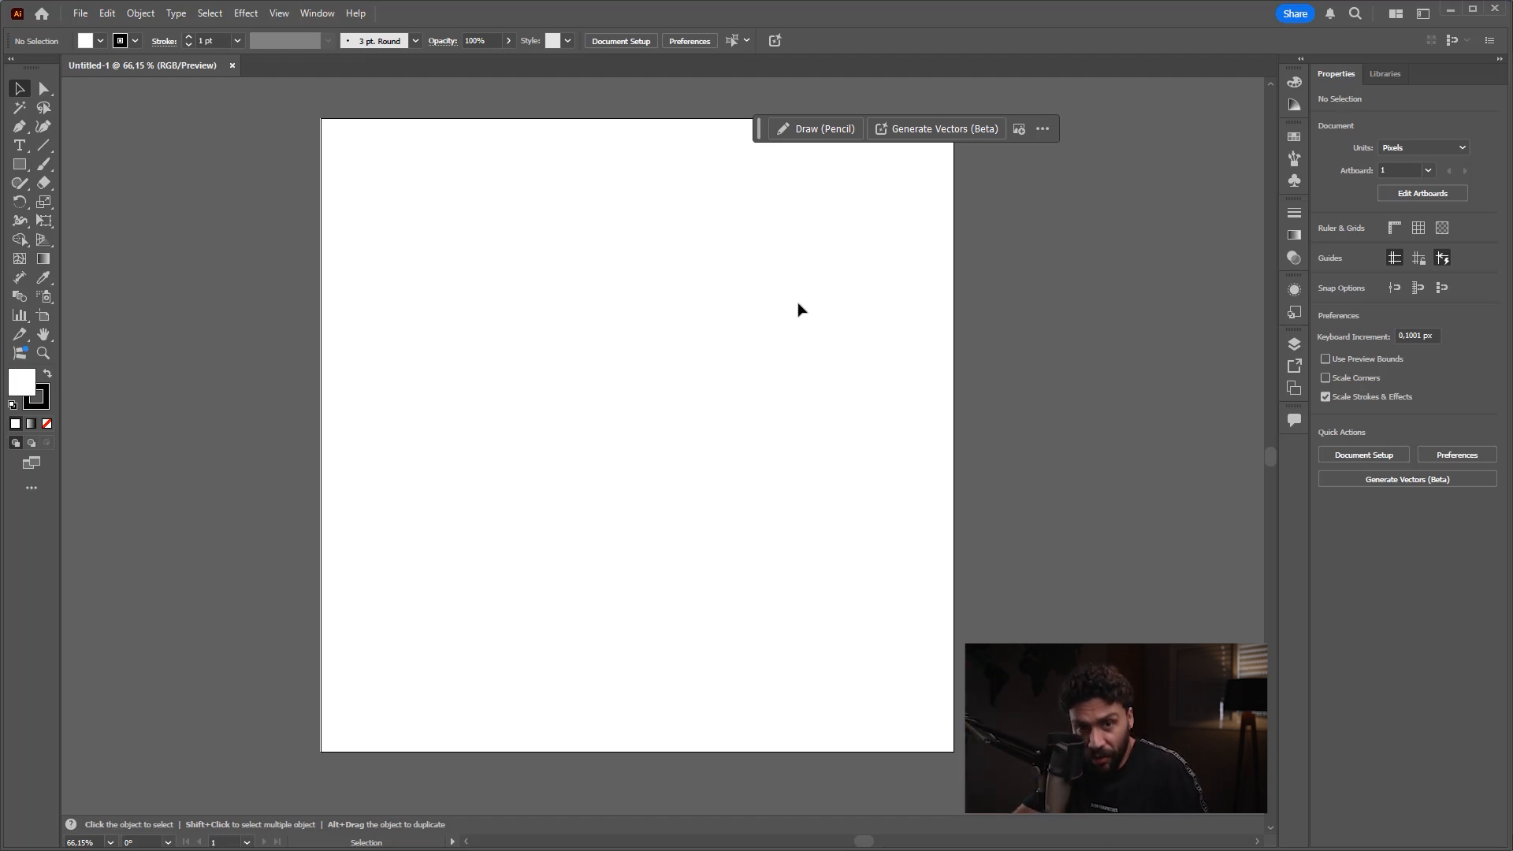
Step: Zoom out to 3.13% to view the canvas boundary around the artboard, and zoom back in to 66.67%
key(a)
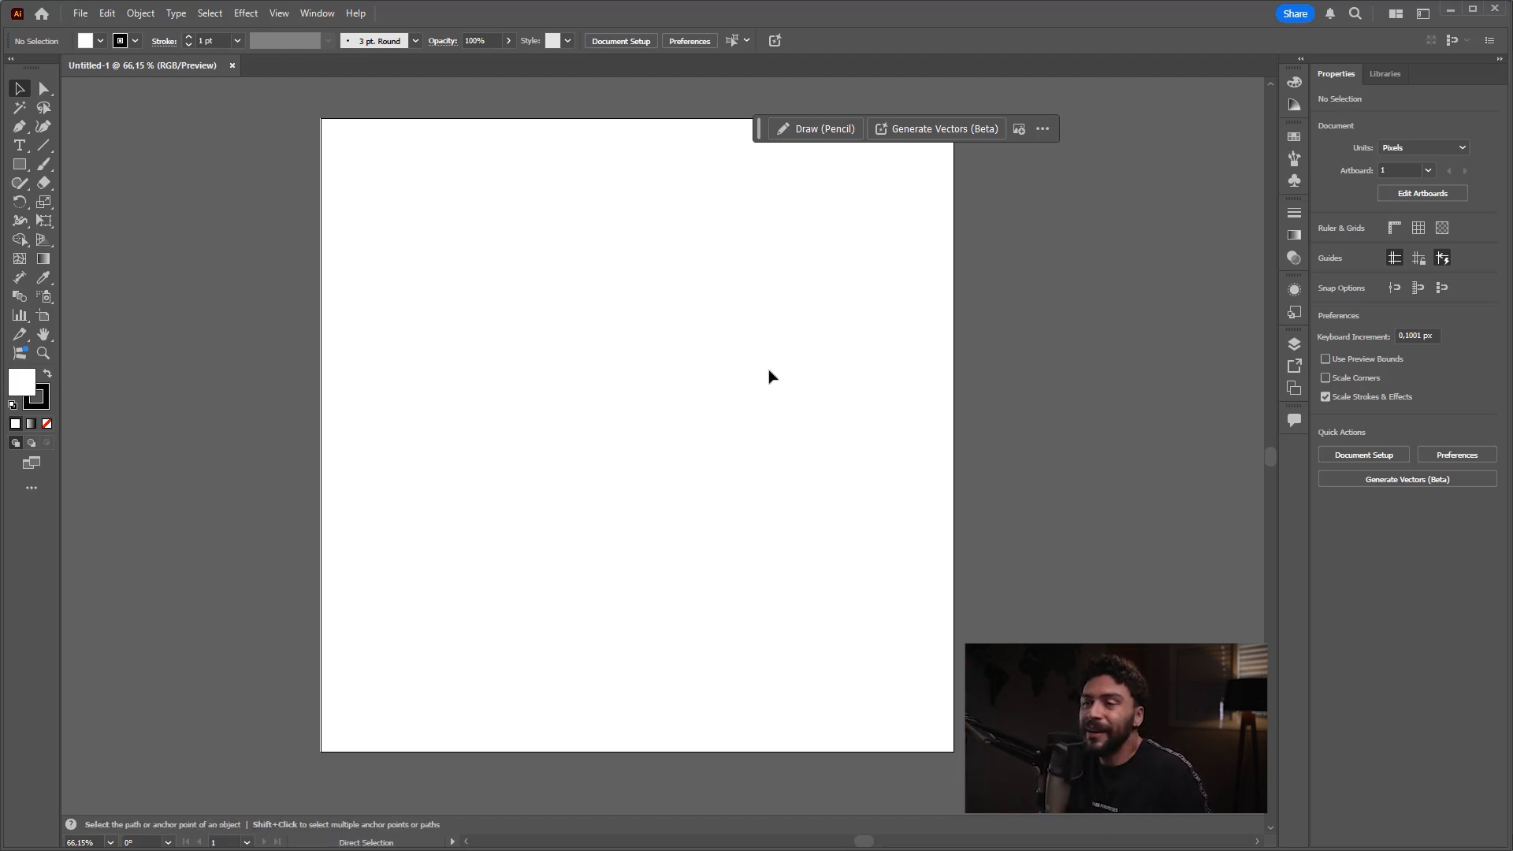
key(ctrl+minus)
key(ctrl+minus)
key(ctrl+minus)
key(ctrl+minus)
key(ctrl+plus)
key(ctrl+plus)
key(ctrl+plus)
key(ctrl+plus)
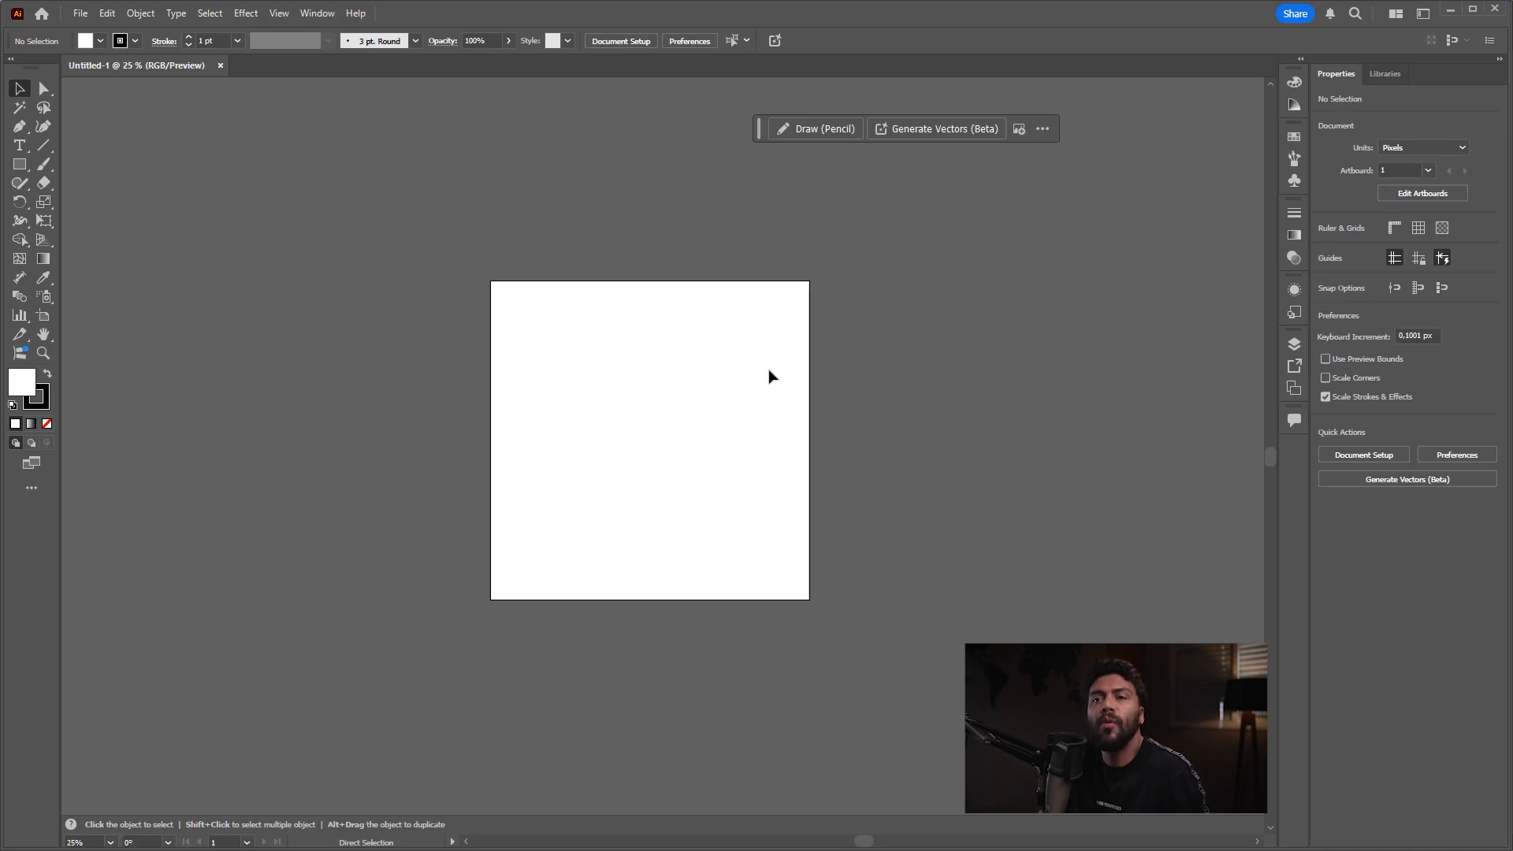
key(ctrl+minus)
key(ctrl+minus)
key(ctrl+minus)
key(ctrl+minus)
key(ctrl+minus)
key(ctrl+minus)
key(ctrl+minus)
key(ctrl+minus)
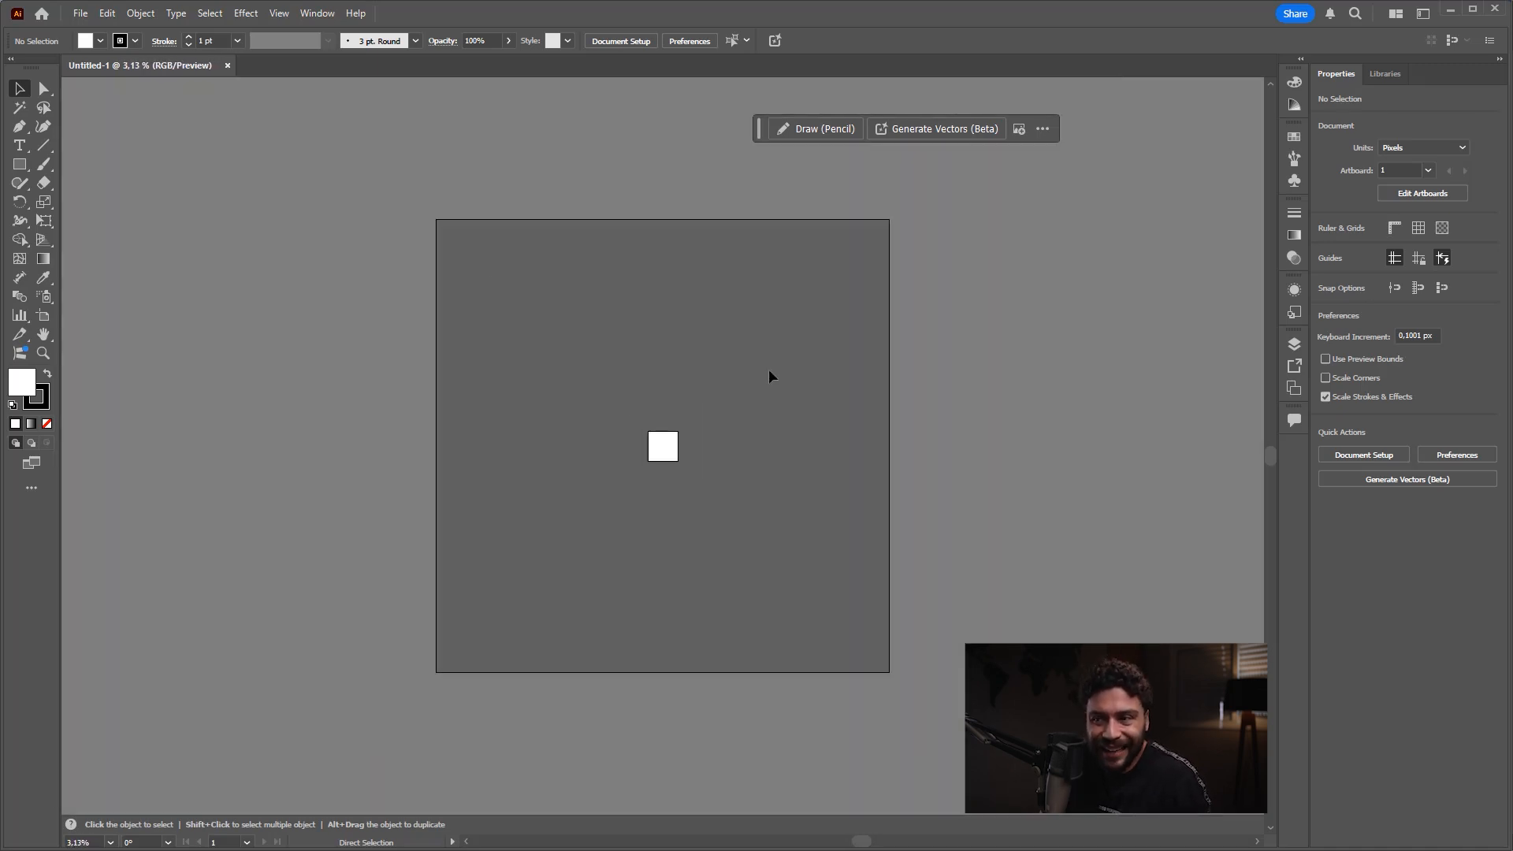
key(ctrl+plus)
key(ctrl+plus)
key(ctrl+plus)
key(ctrl+plus)
key(ctrl+plus)
key(ctrl+plus)
key(ctrl+plus)
key(ctrl+plus)
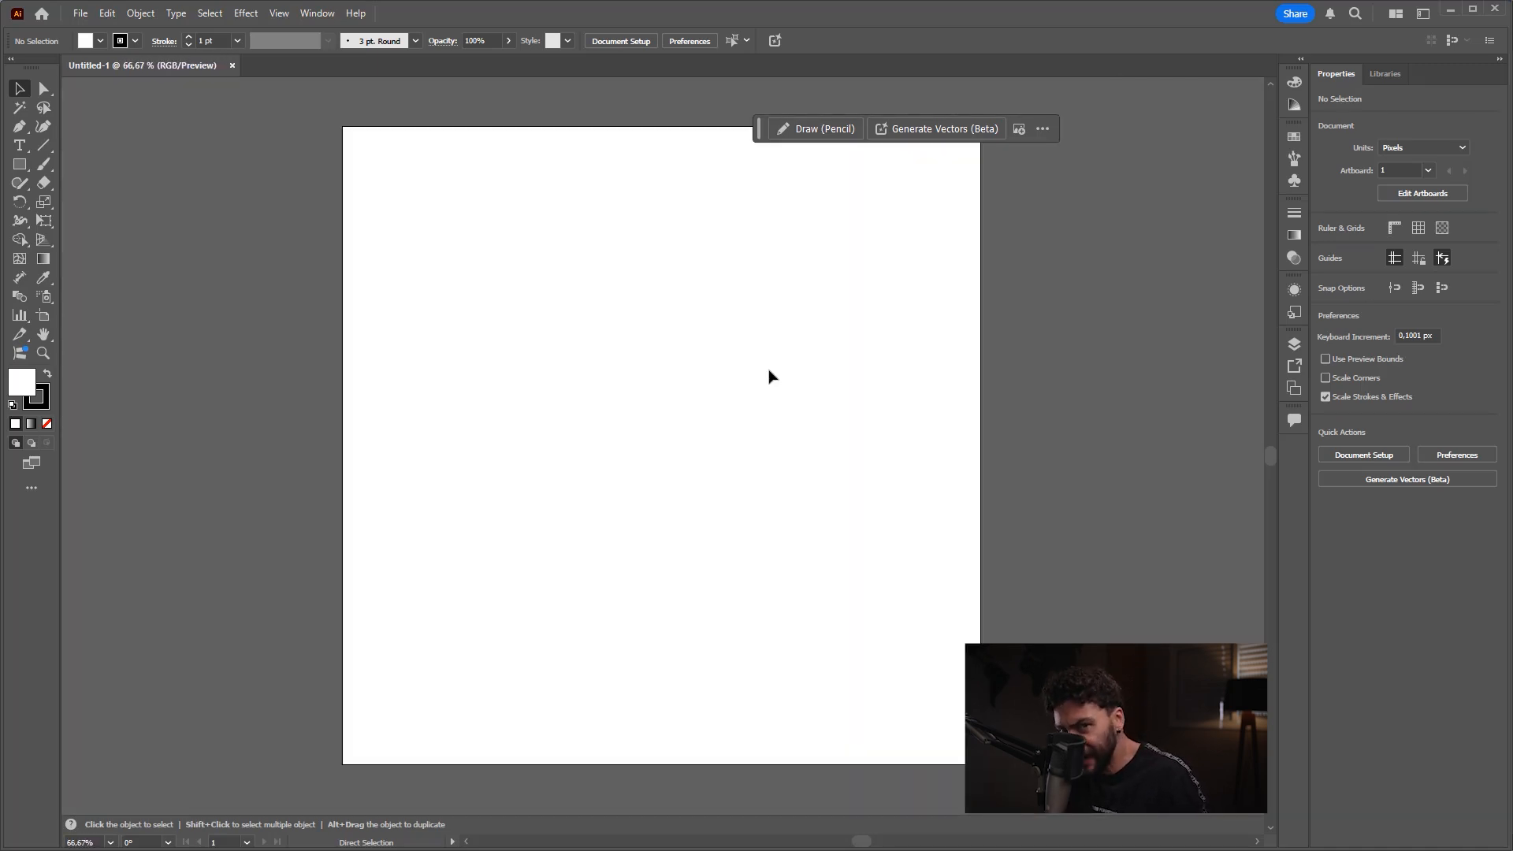
Step: Pan the artboard away from its place with the Hand tool and fit it back in the window
key(space)
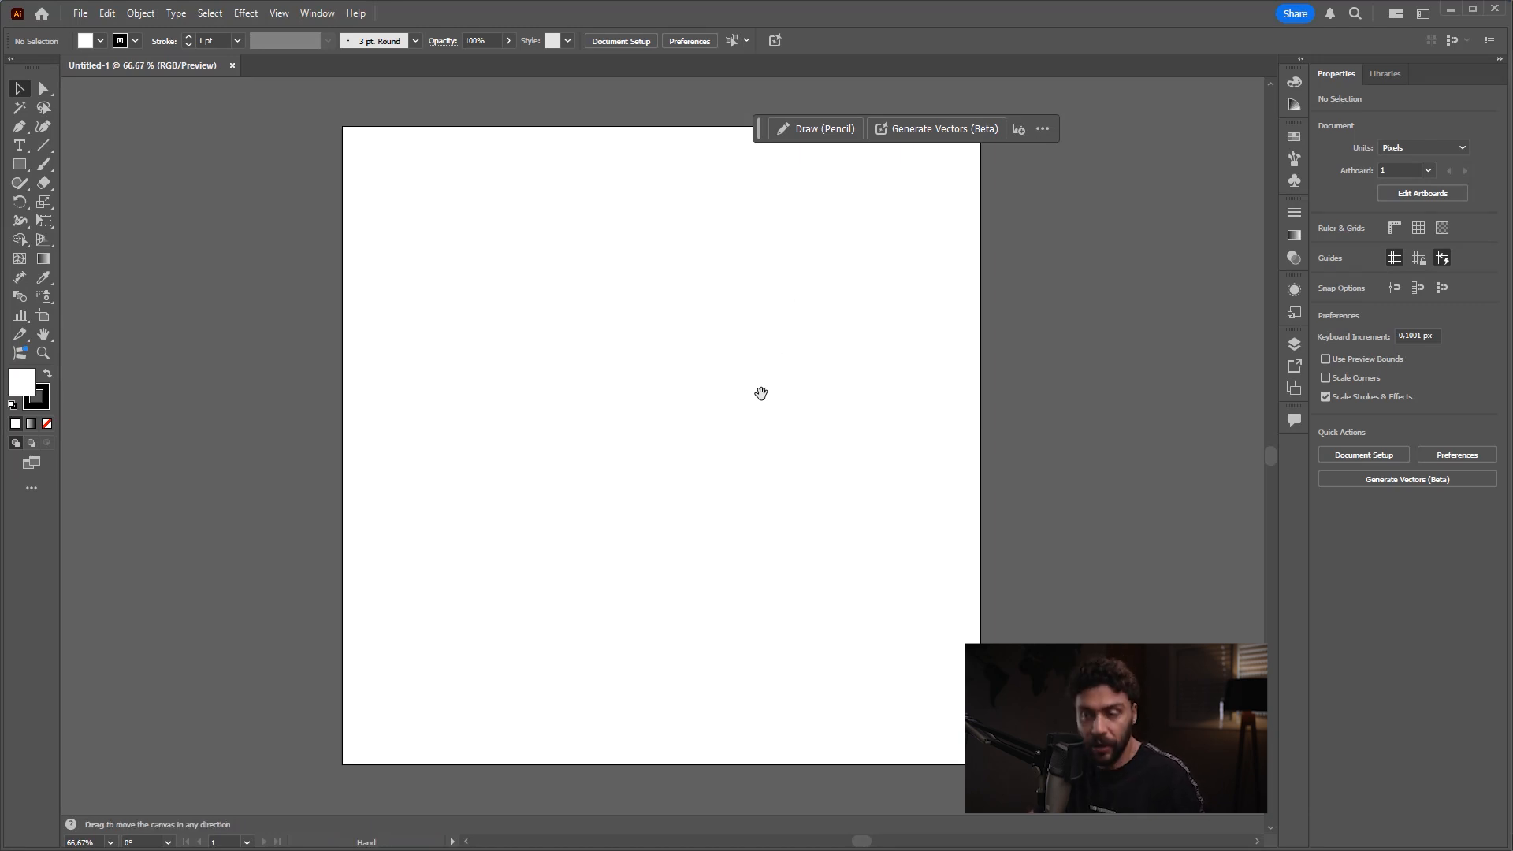
drag(749, 538, 599, 405)
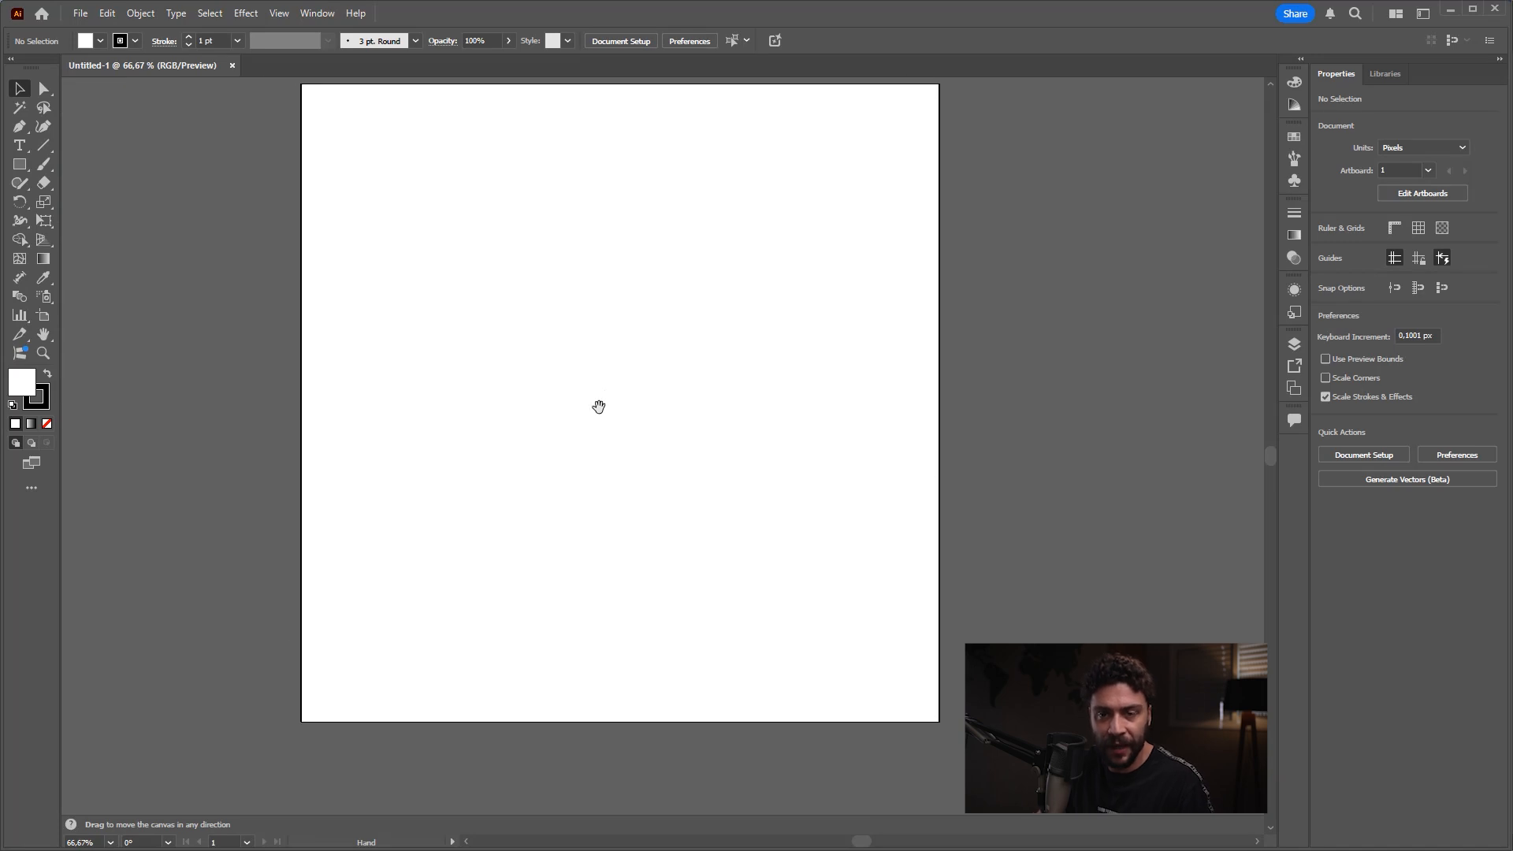
key(ctrl+0)
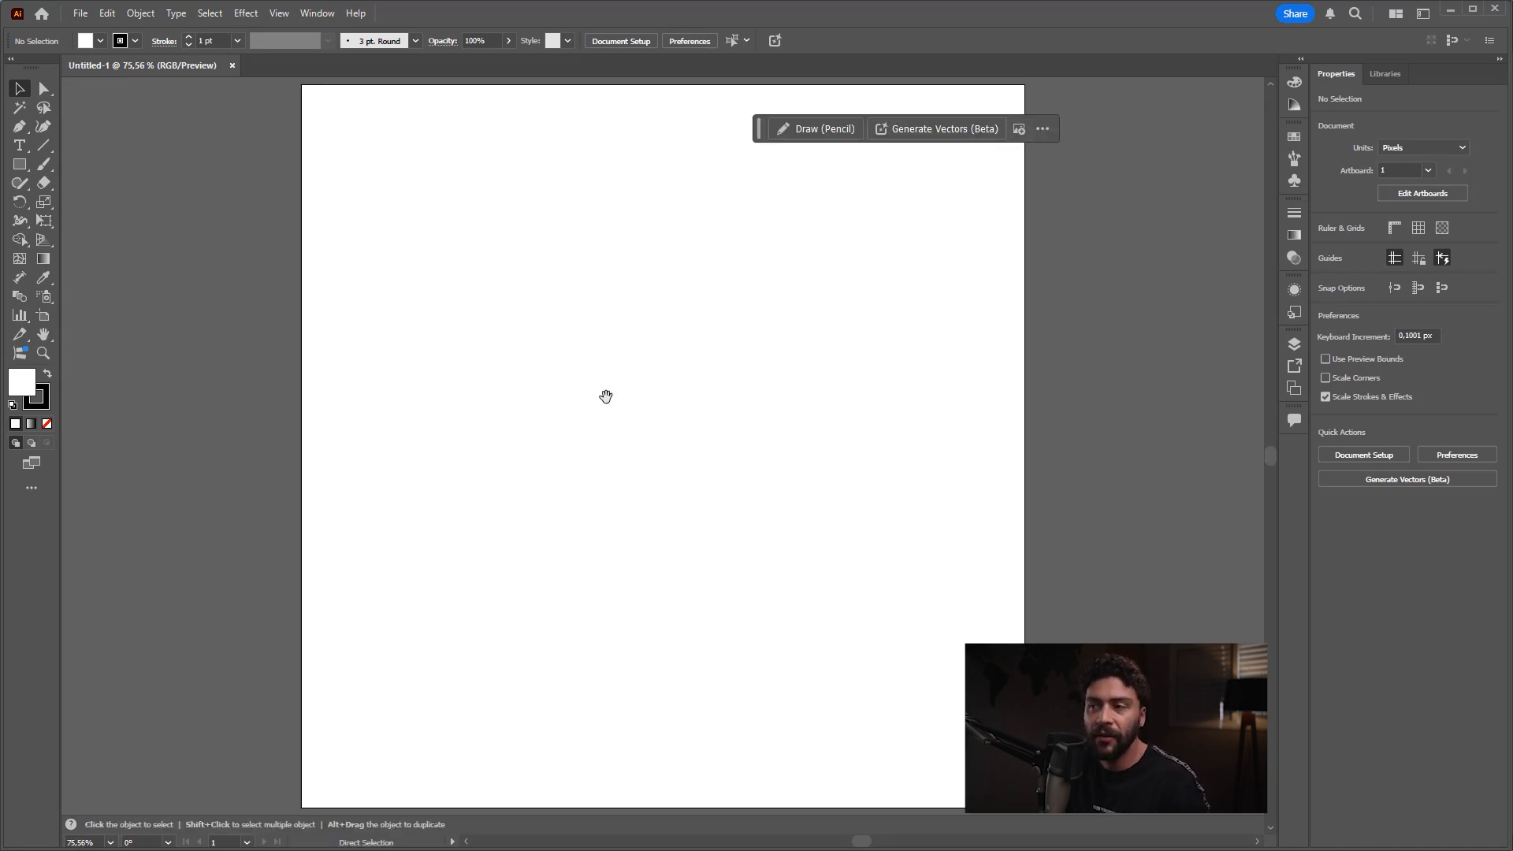
key(ctrl+minus)
key(ctrl+minus)
key(ctrl+minus)
key(ctrl+minus)
key(ctrl+minus)
drag(814, 517, 334, 196)
key(ctrl+0)
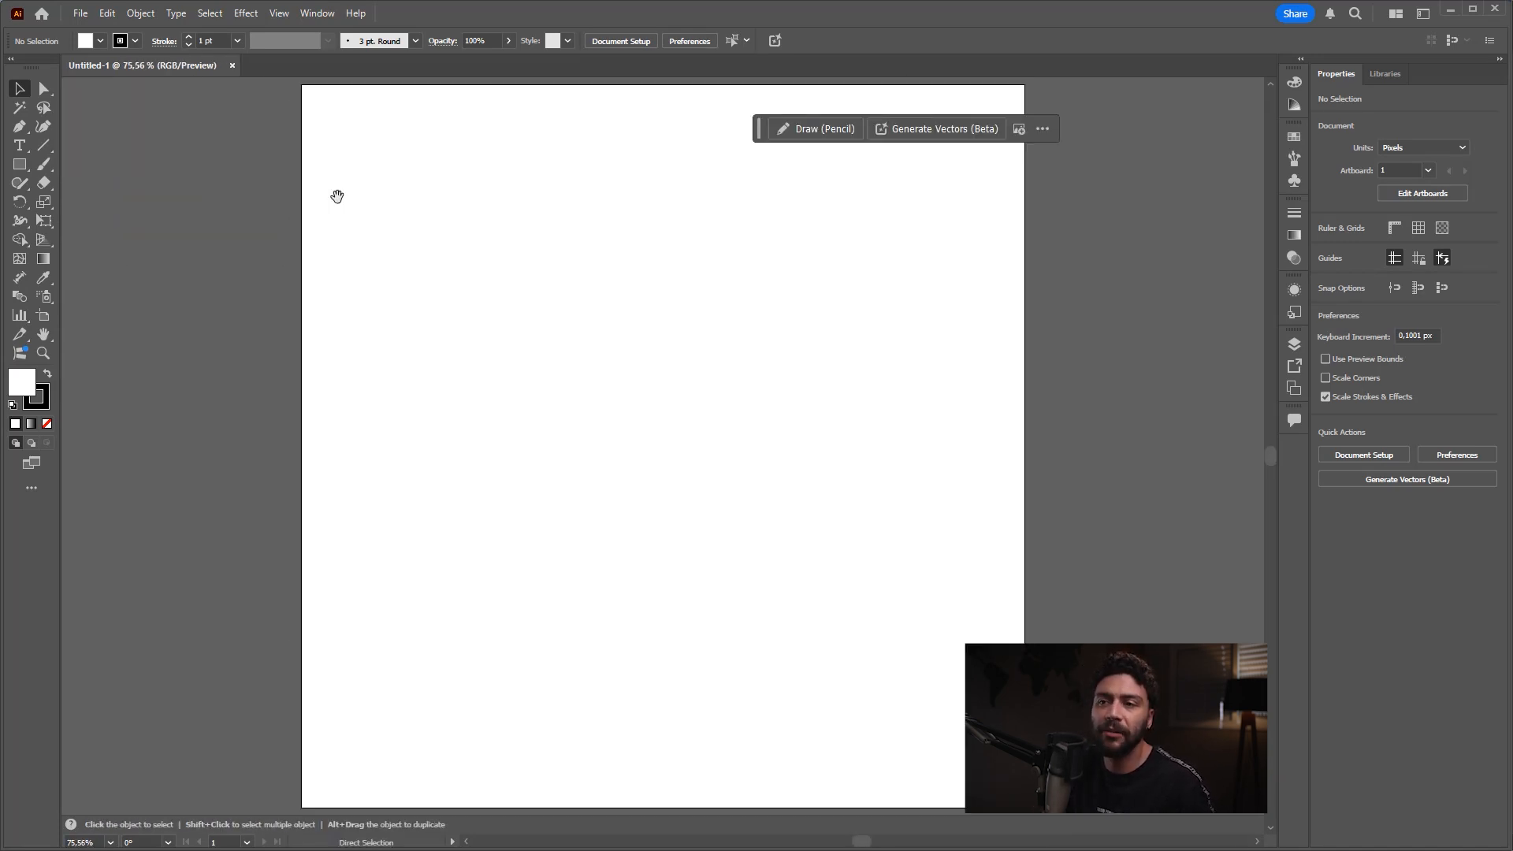
Step: Zoom out to 12.5%, pan away from the artboard to the canvas edge, and return to the fitted artboard view
key(ctrl+minus)
key(ctrl+minus)
key(ctrl+minus)
key(ctrl+minus)
key(ctrl+minus)
key(ctrl+minus)
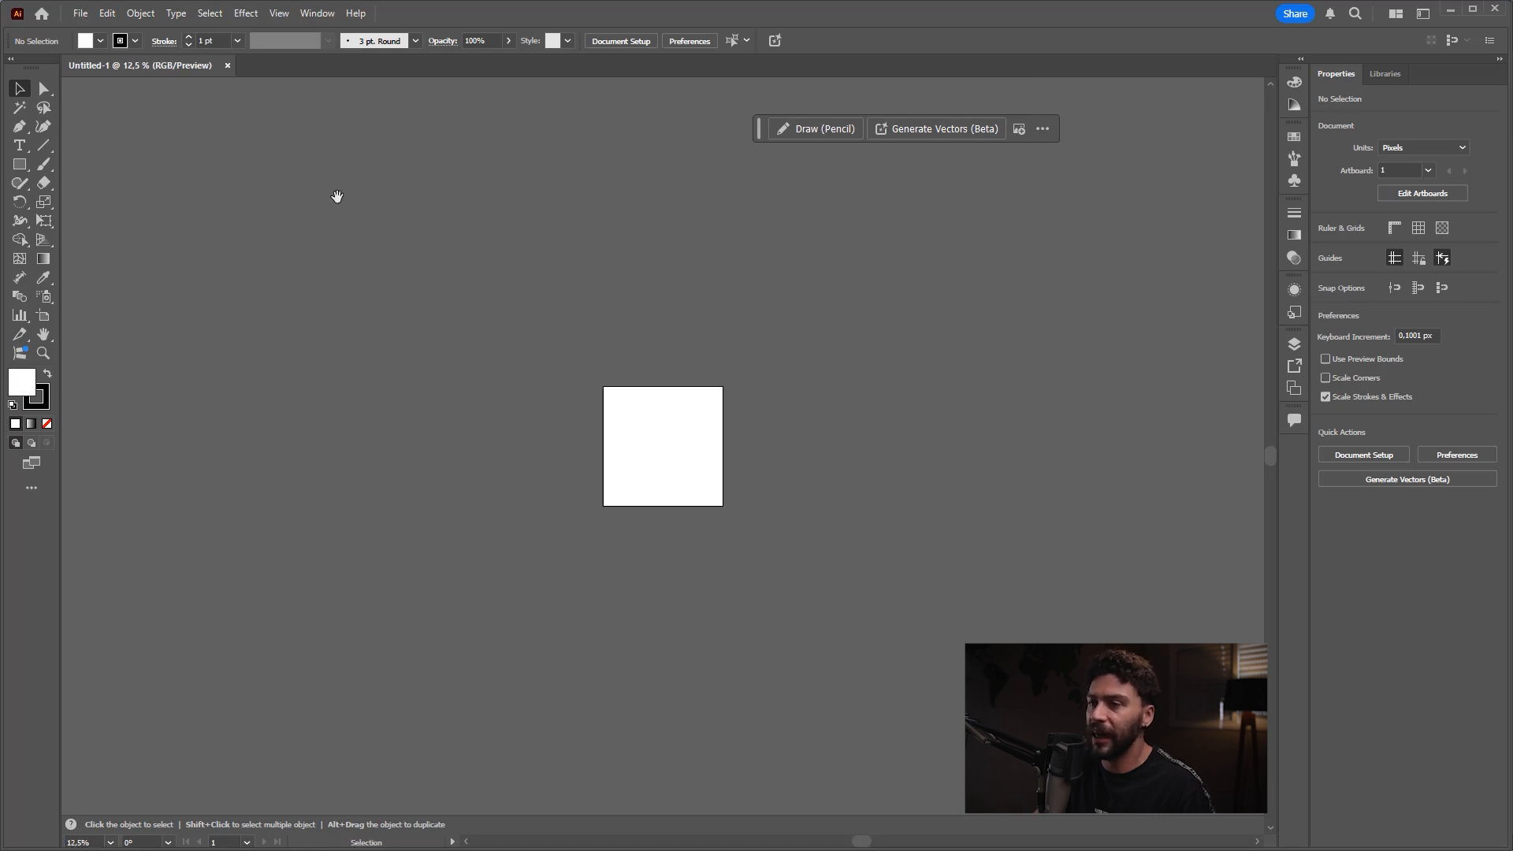
mouse_move(875, 467)
mouse_down()
mouse_move(906, 450)
mouse_move(885, 483)
mouse_up()
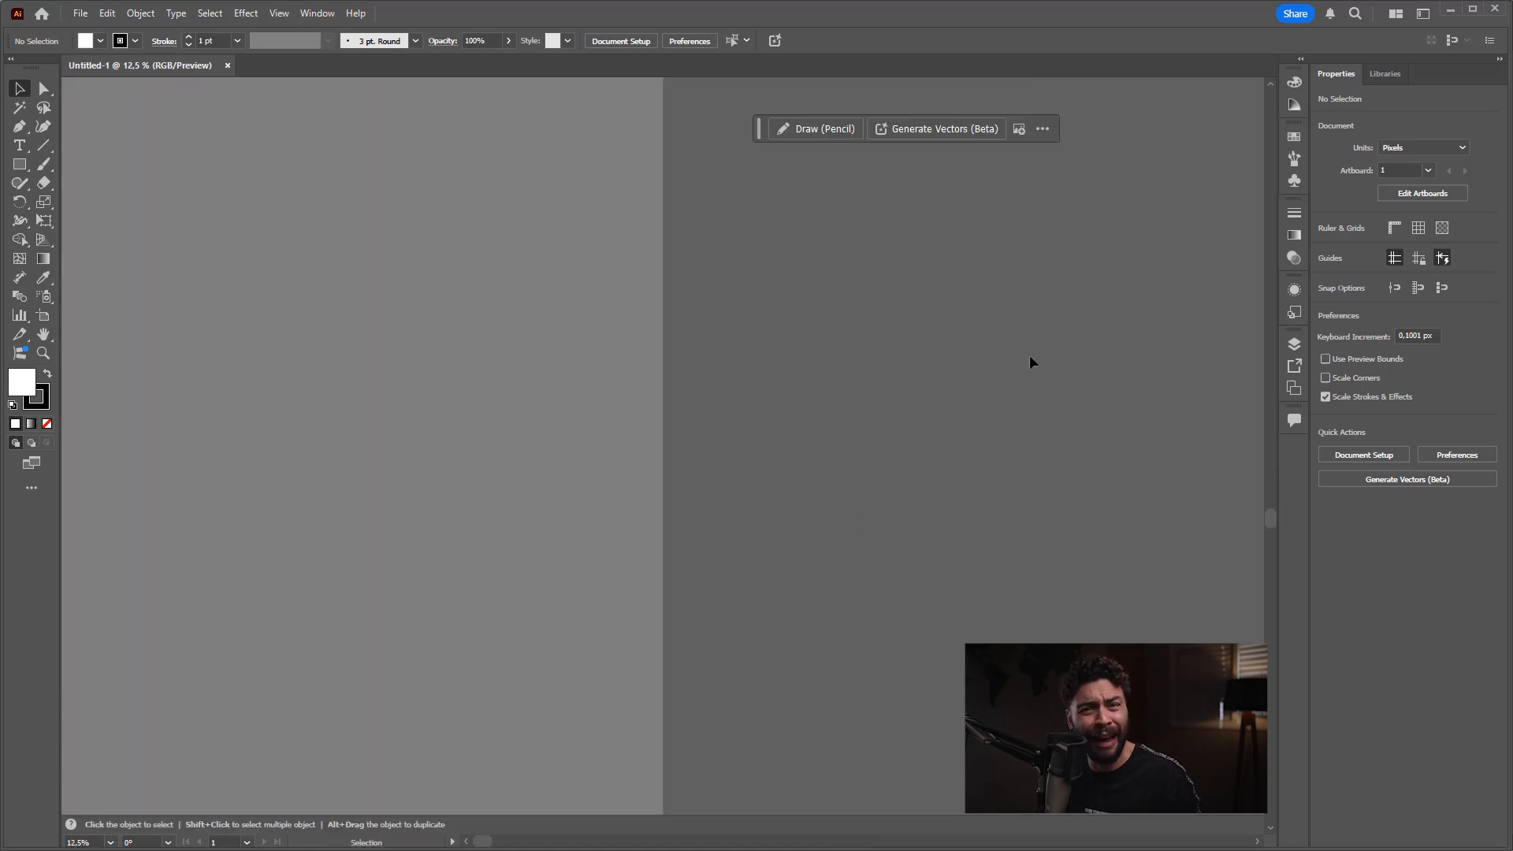
key(ctrl+0)
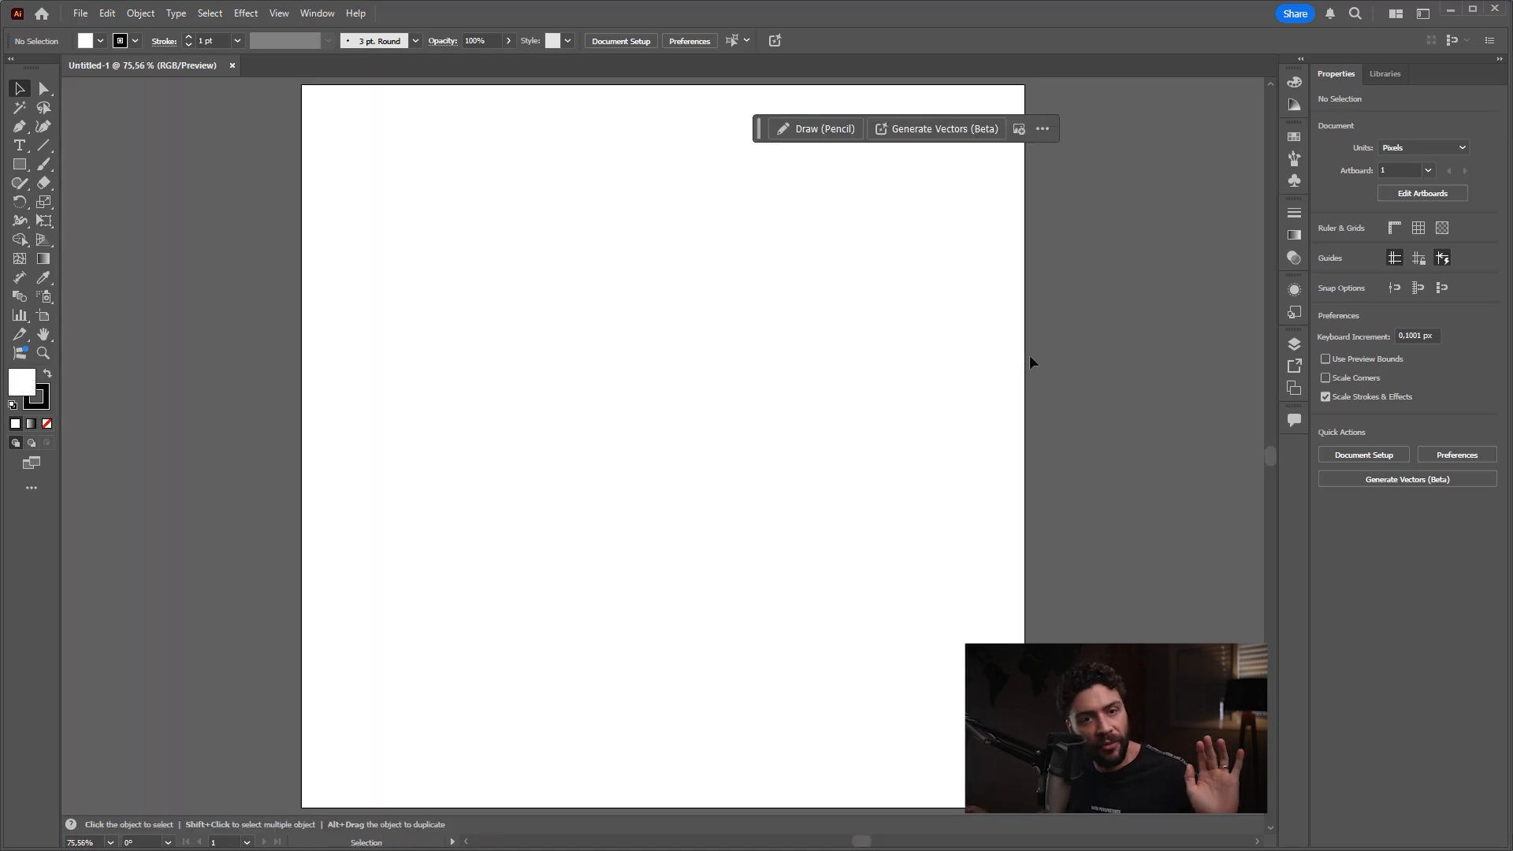
Step: Zoom out to 50%, zoom in to 66.67%, and fit the artboard in the window
key(ctrl+minus)
key(ctrl+minus)
key(ctrl+minus)
key(ctrl+minus)
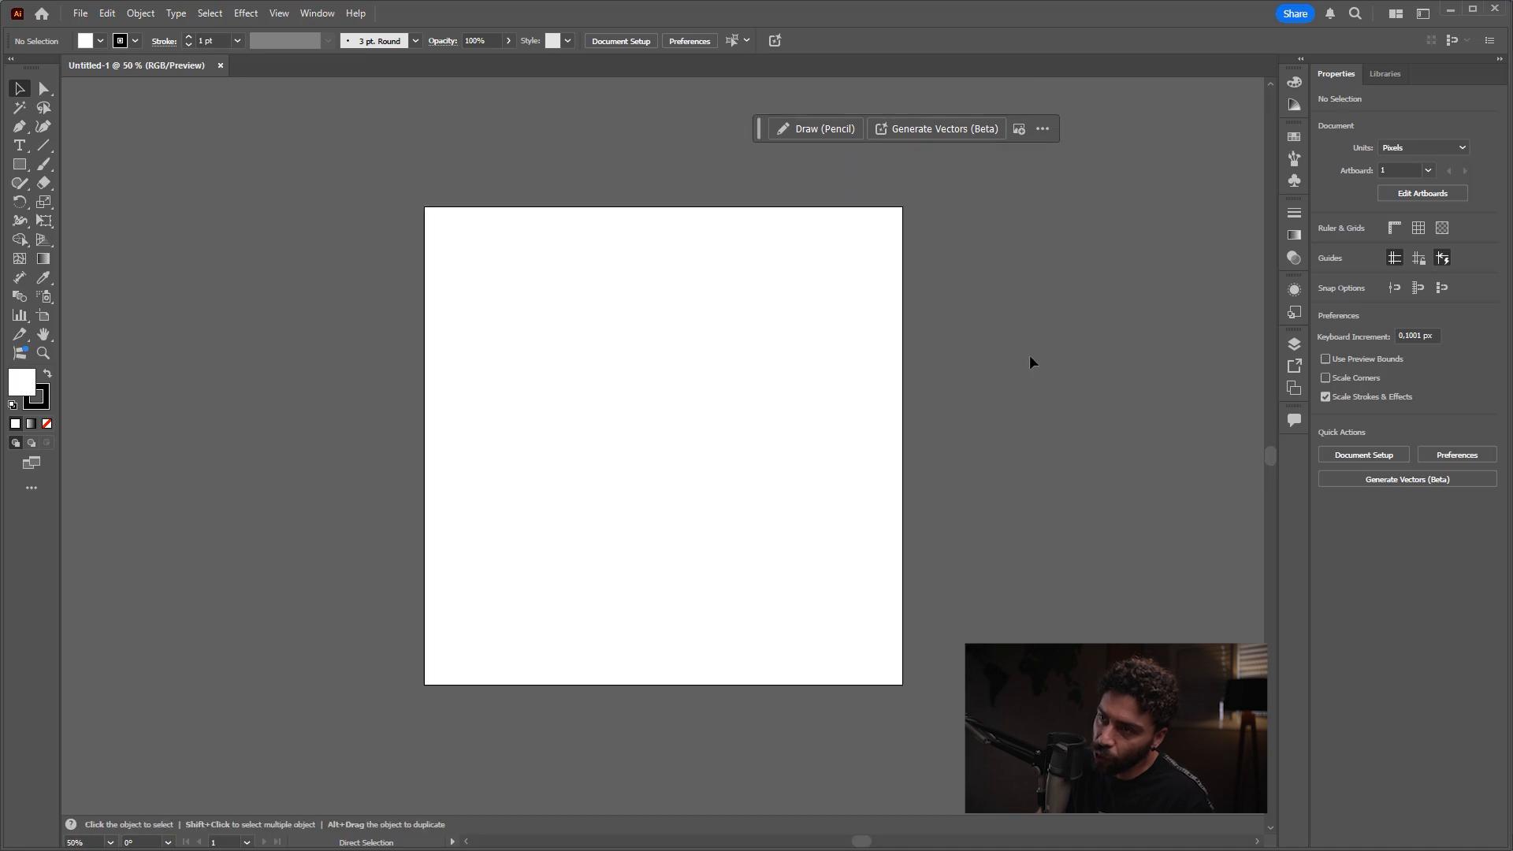
key(ctrl+plus)
key(ctrl+plus)
key(ctrl+plus)
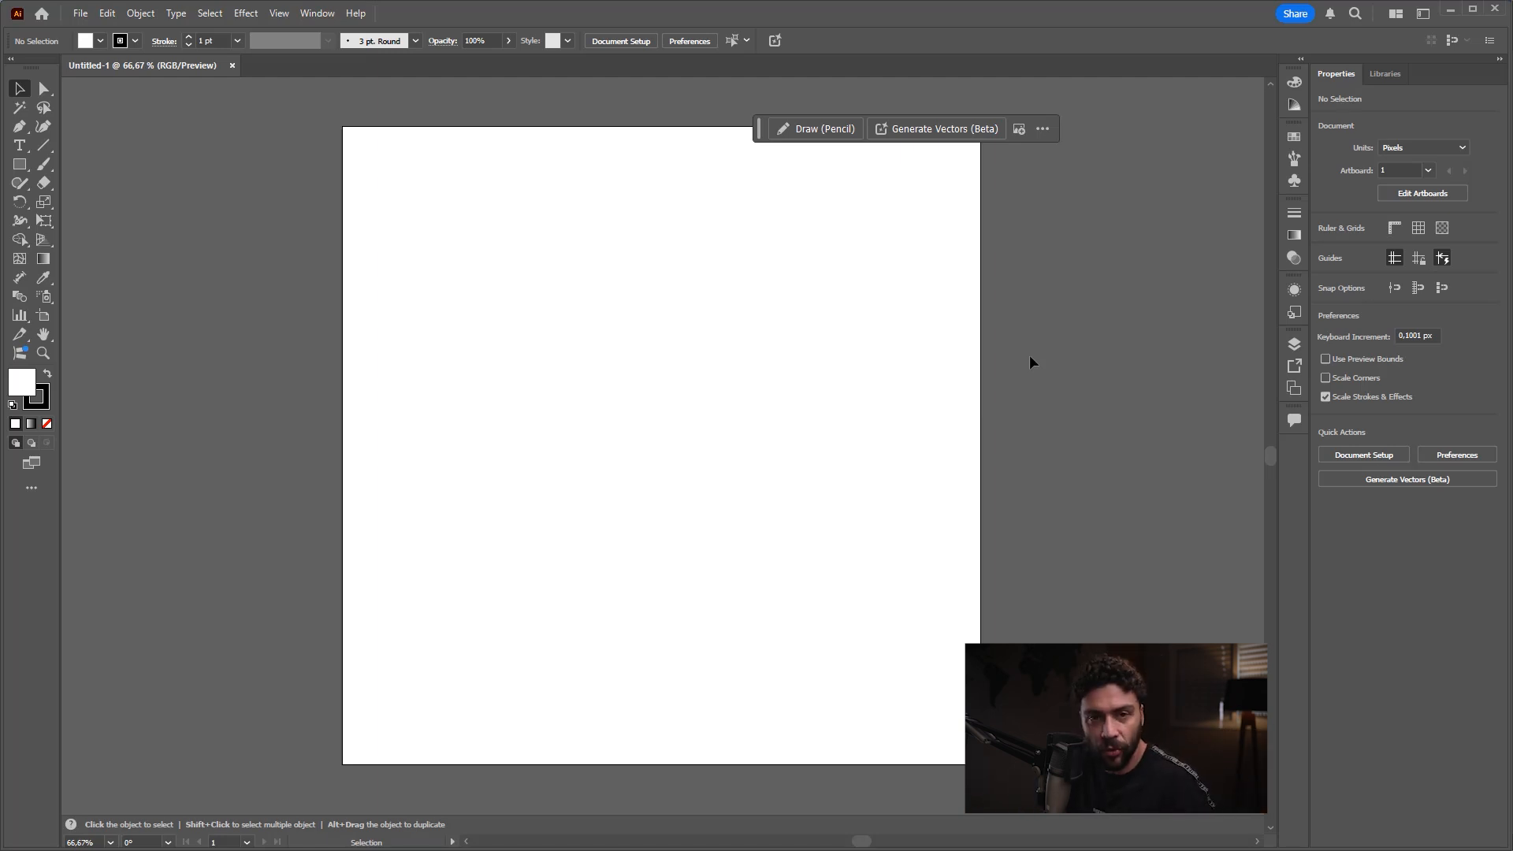
key(ctrl+0)
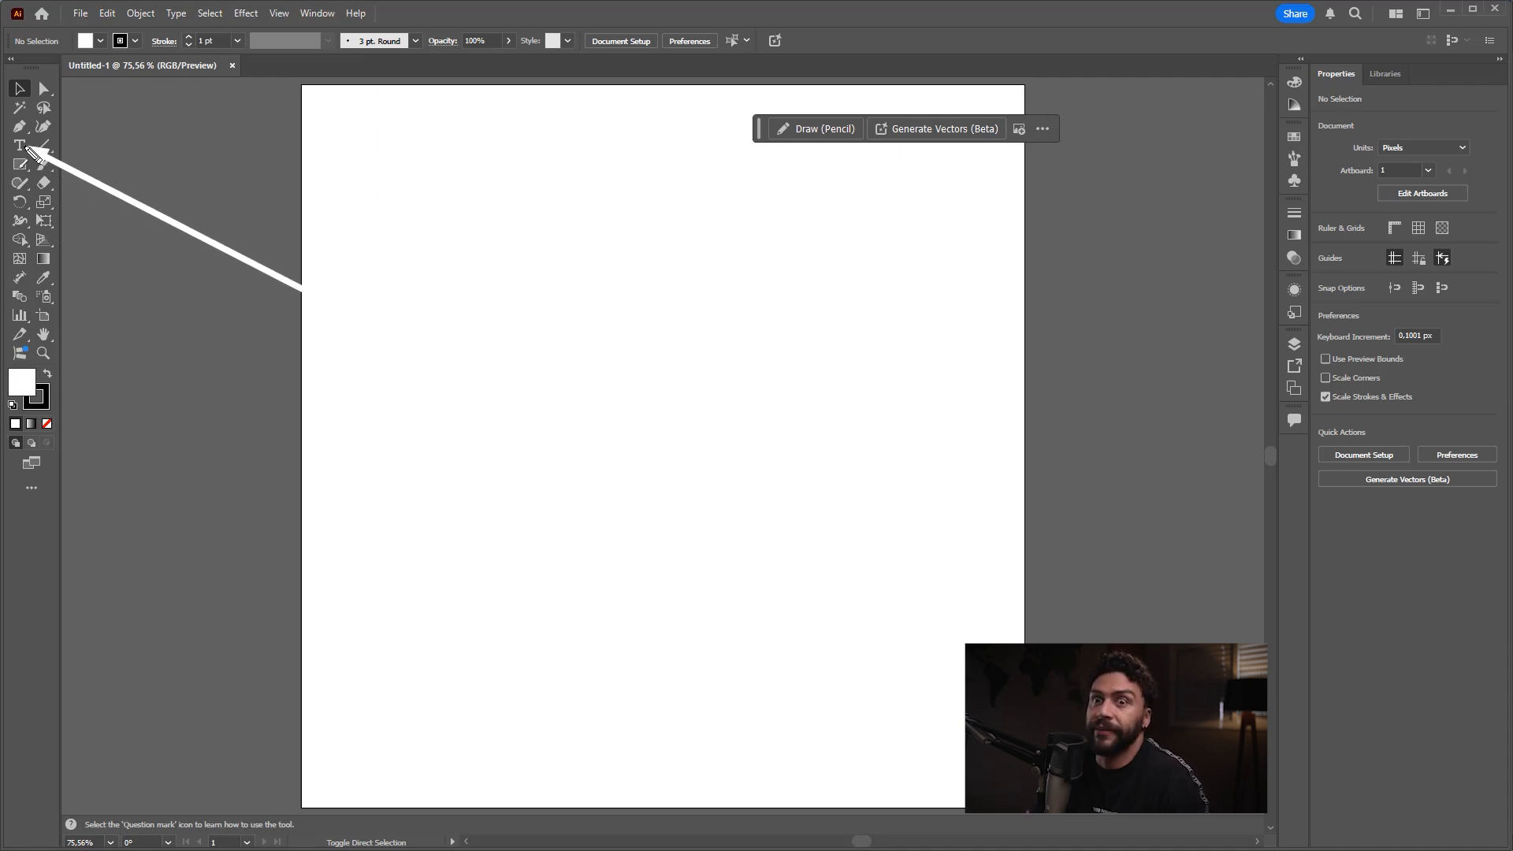
Step: Draw a circle about 599 px in diameter with the Ellipse tool and move it up to about X 512 px, Y 362 px
drag(19, 164, 66, 168)
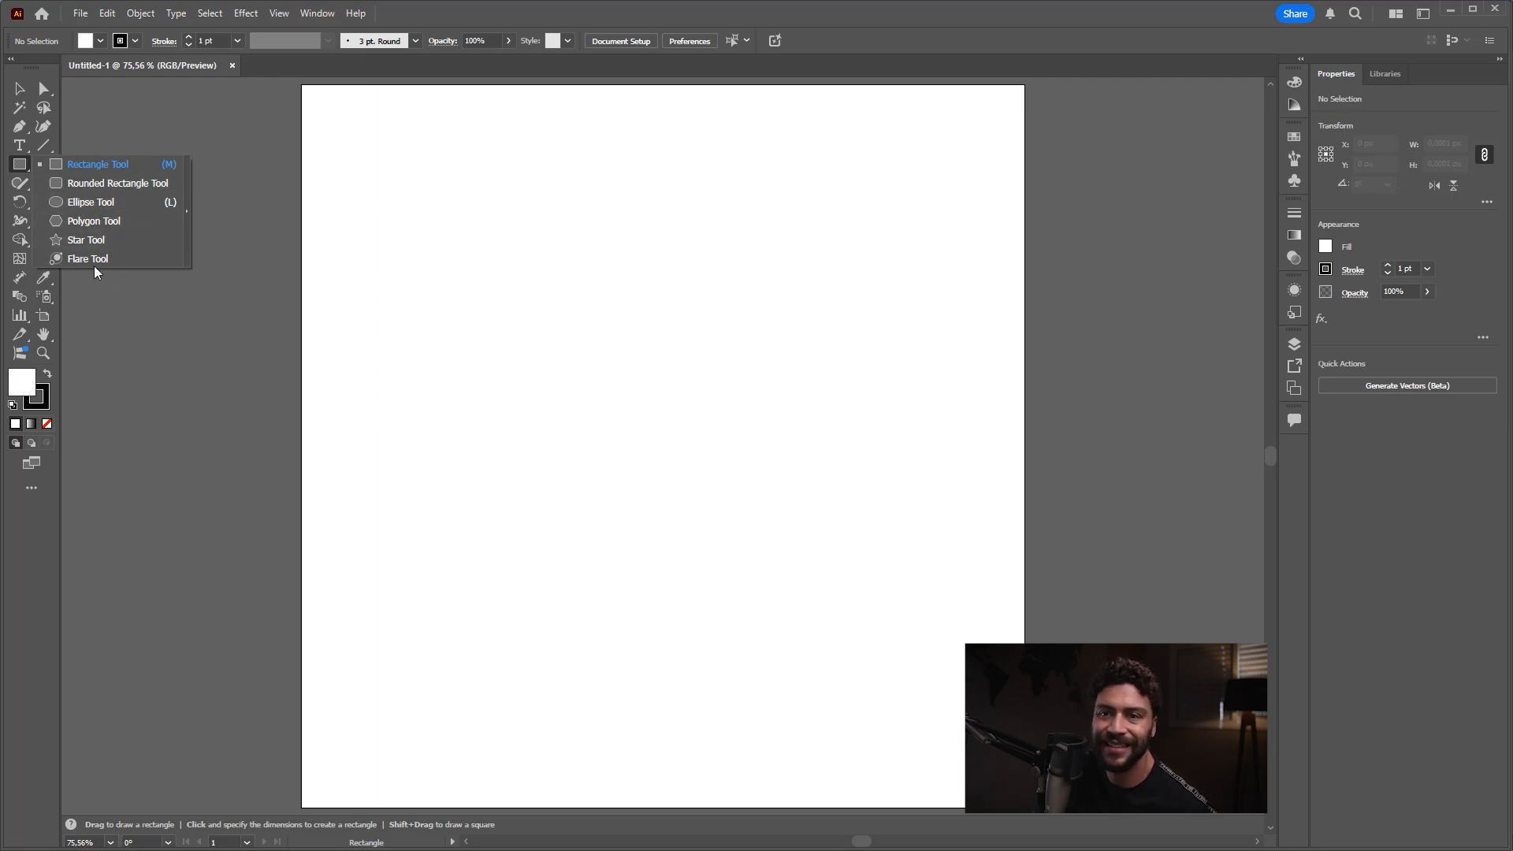
click(92, 202)
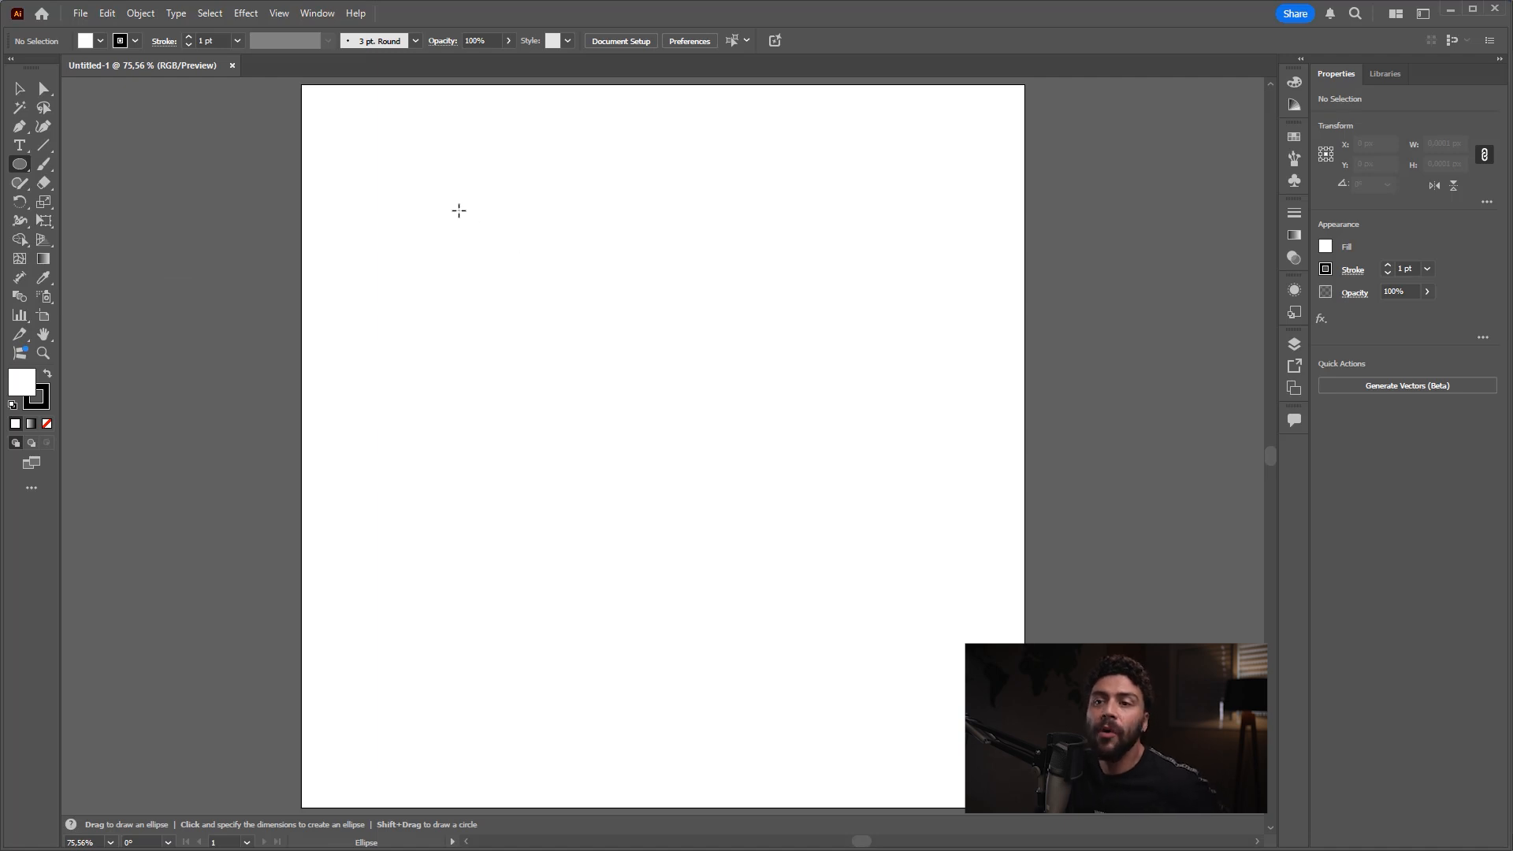
drag(432, 214, 837, 503)
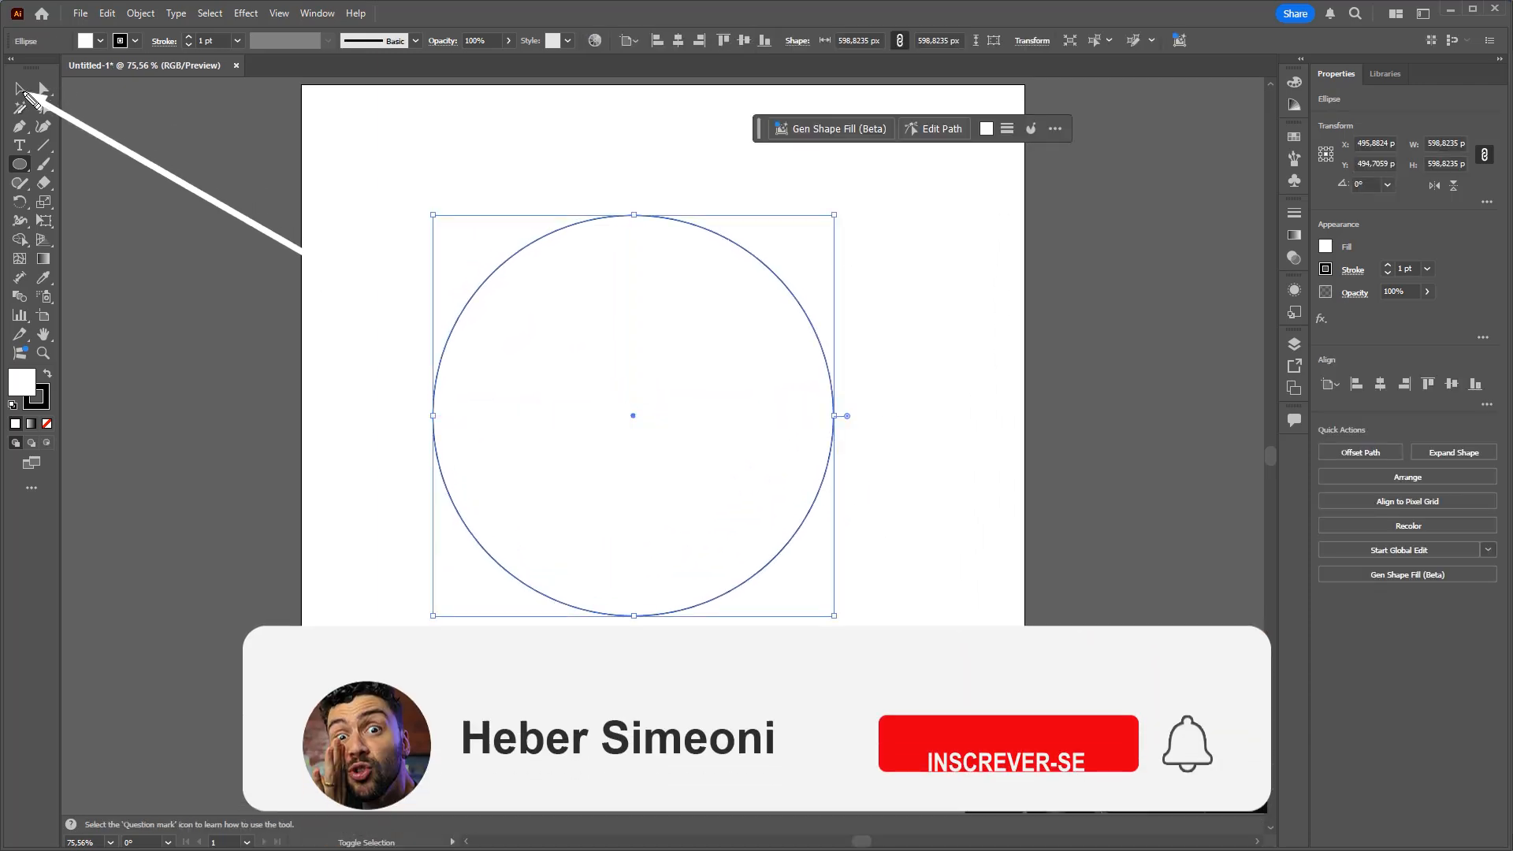
click(19, 89)
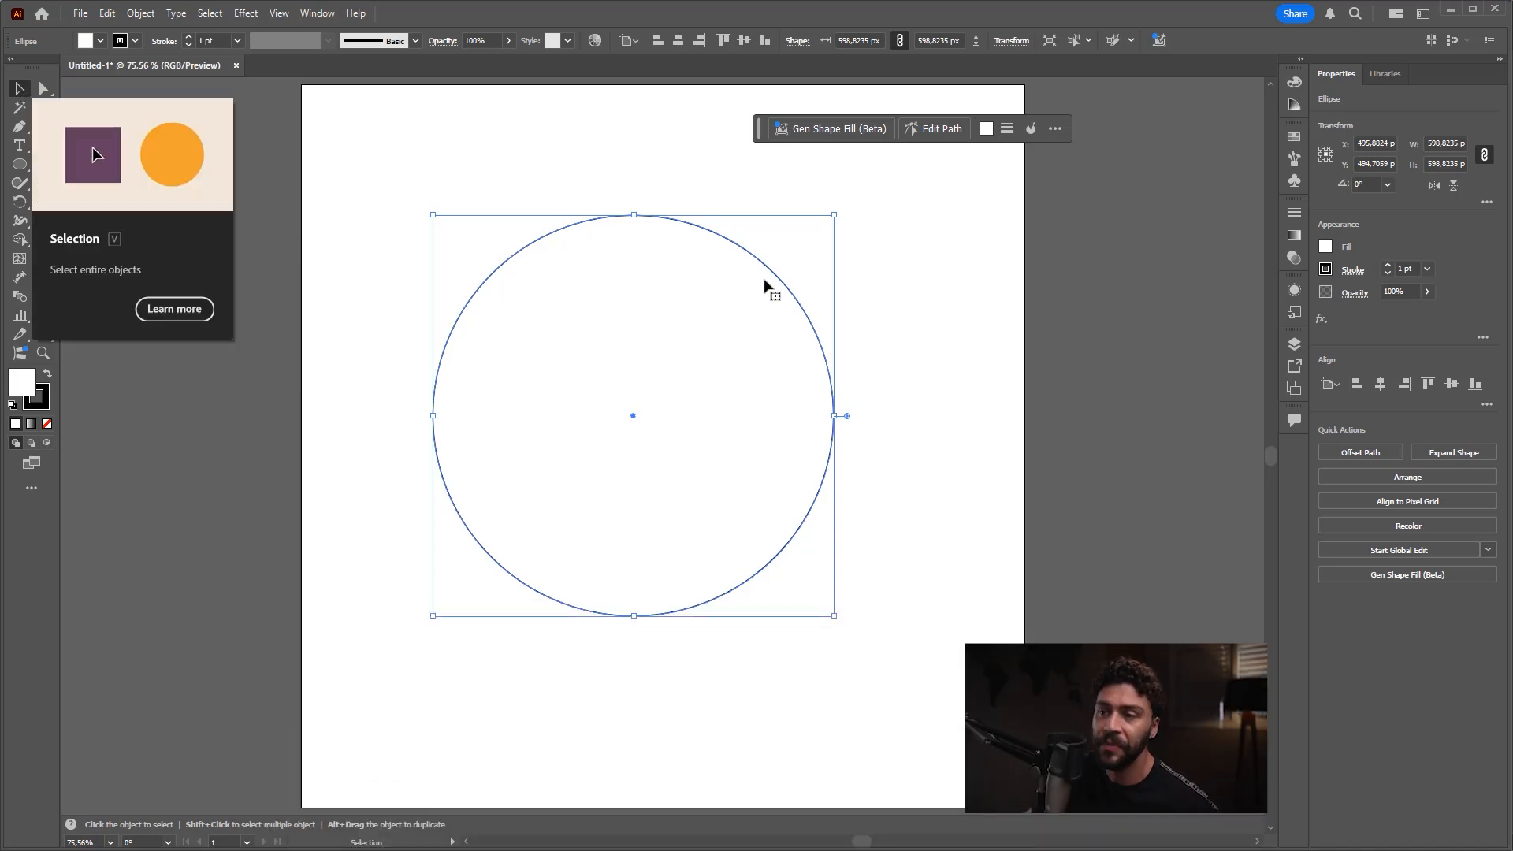
drag(637, 364, 624, 238)
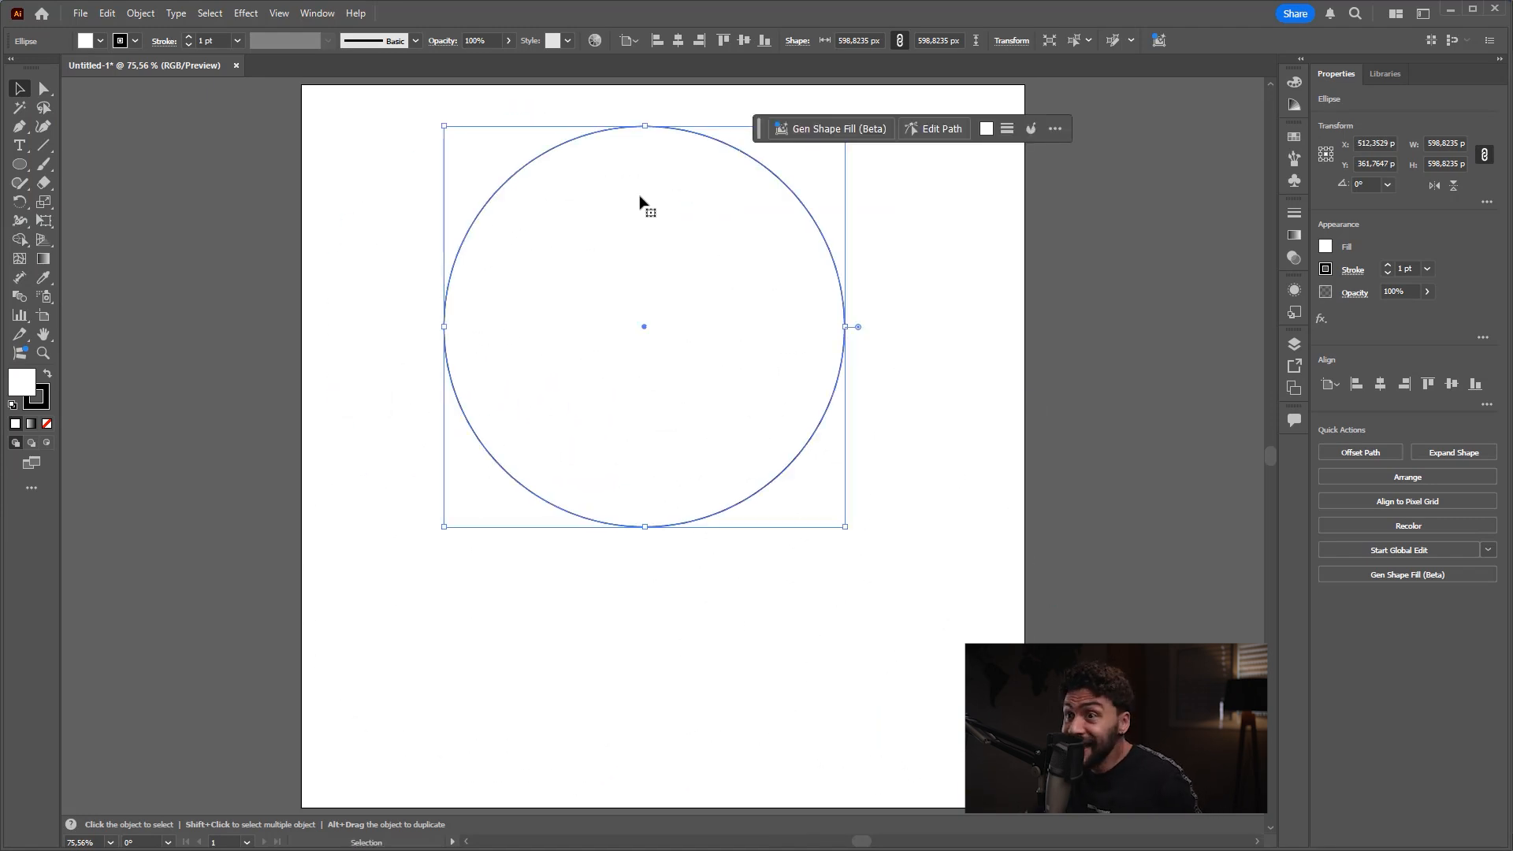
Step: Align the circle to the artboard, centred both horizontally and vertically, and reselect it with the Selection tool
click(631, 40)
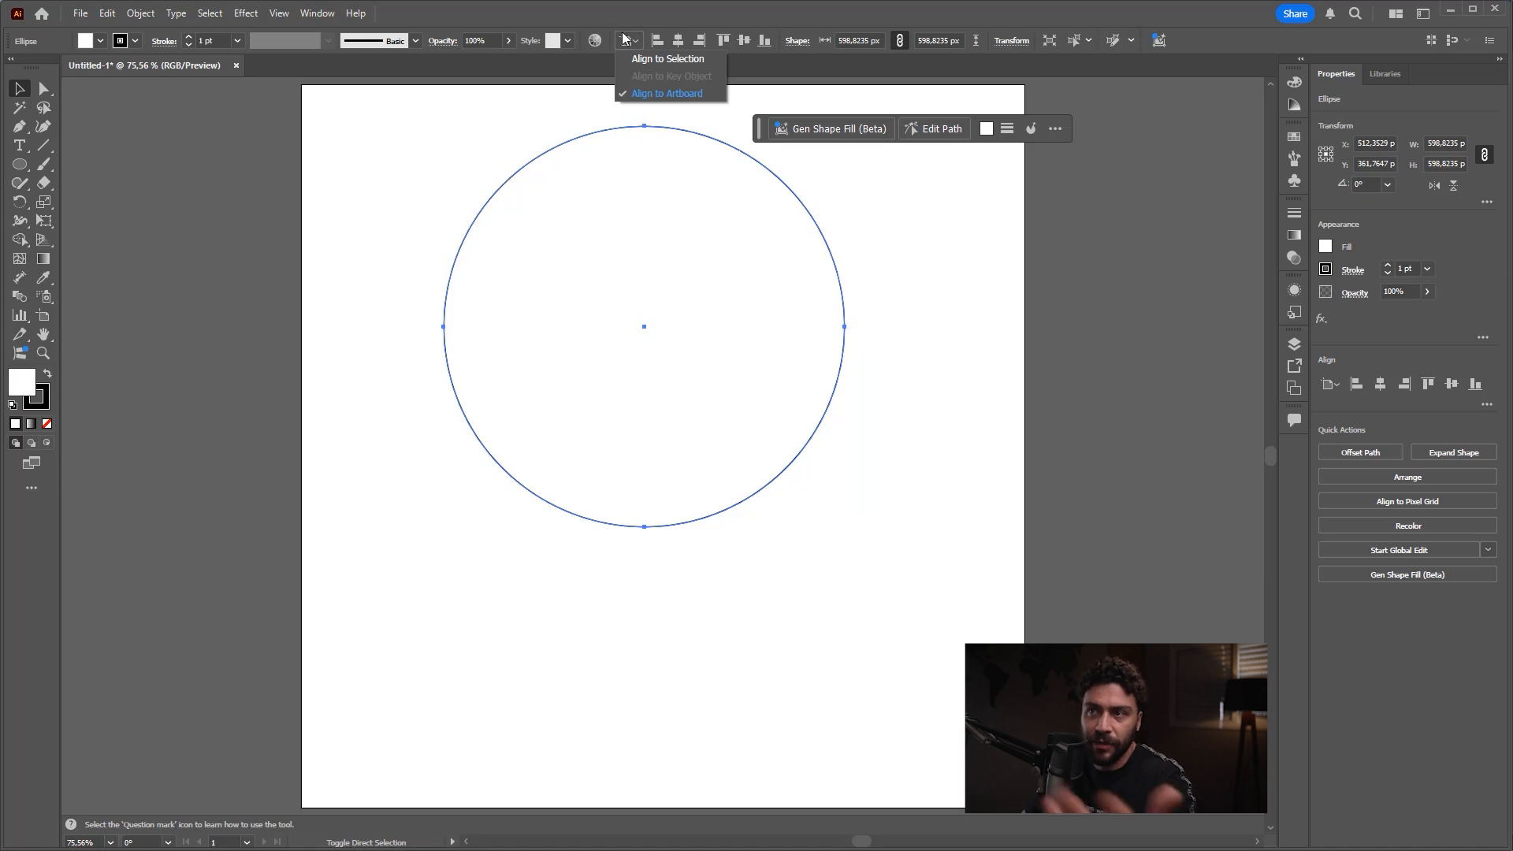
click(669, 93)
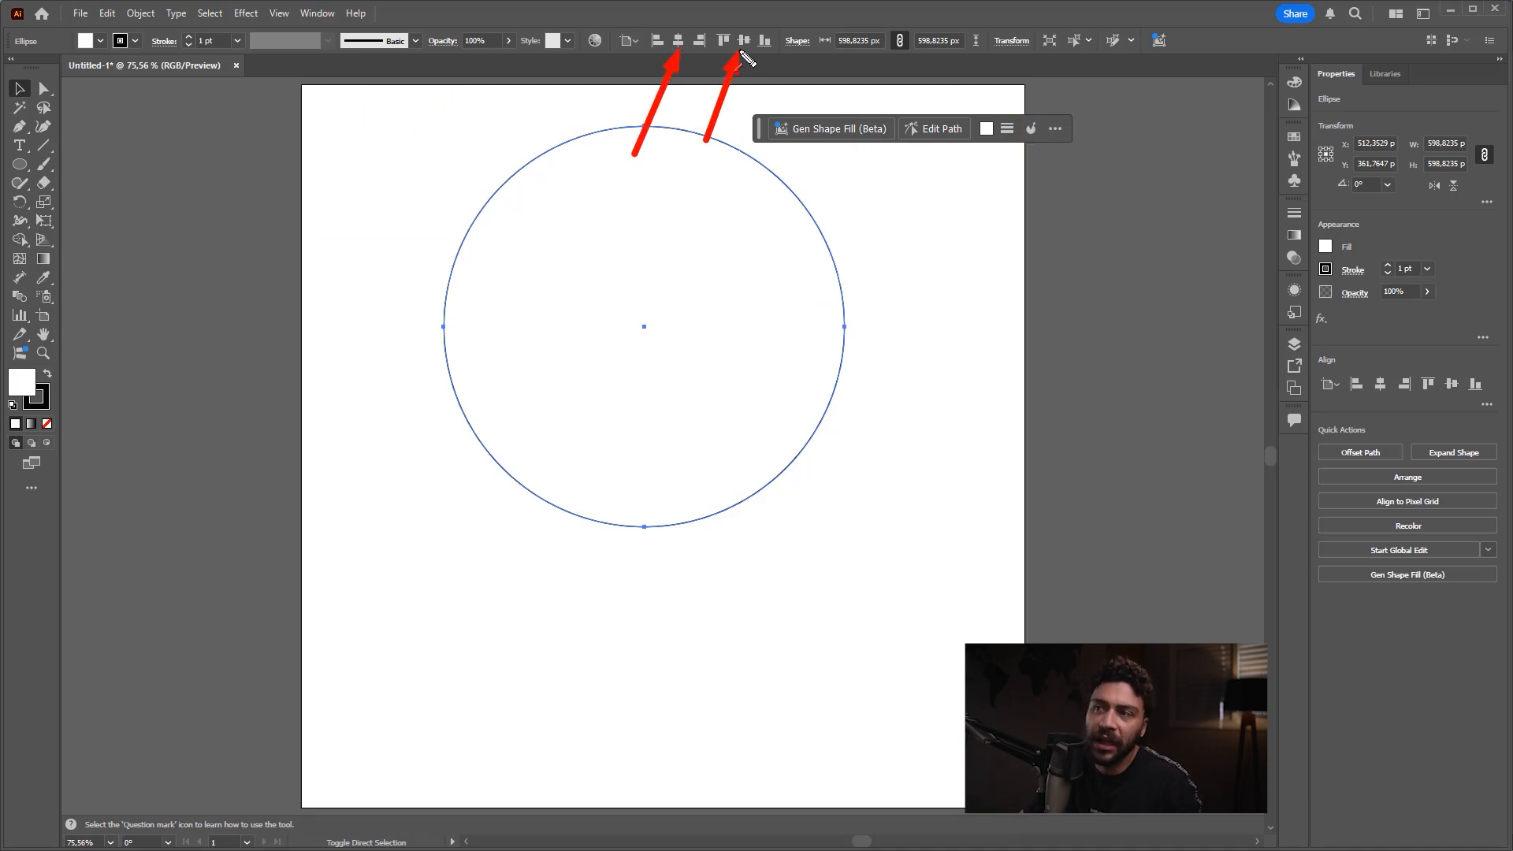
click(679, 41)
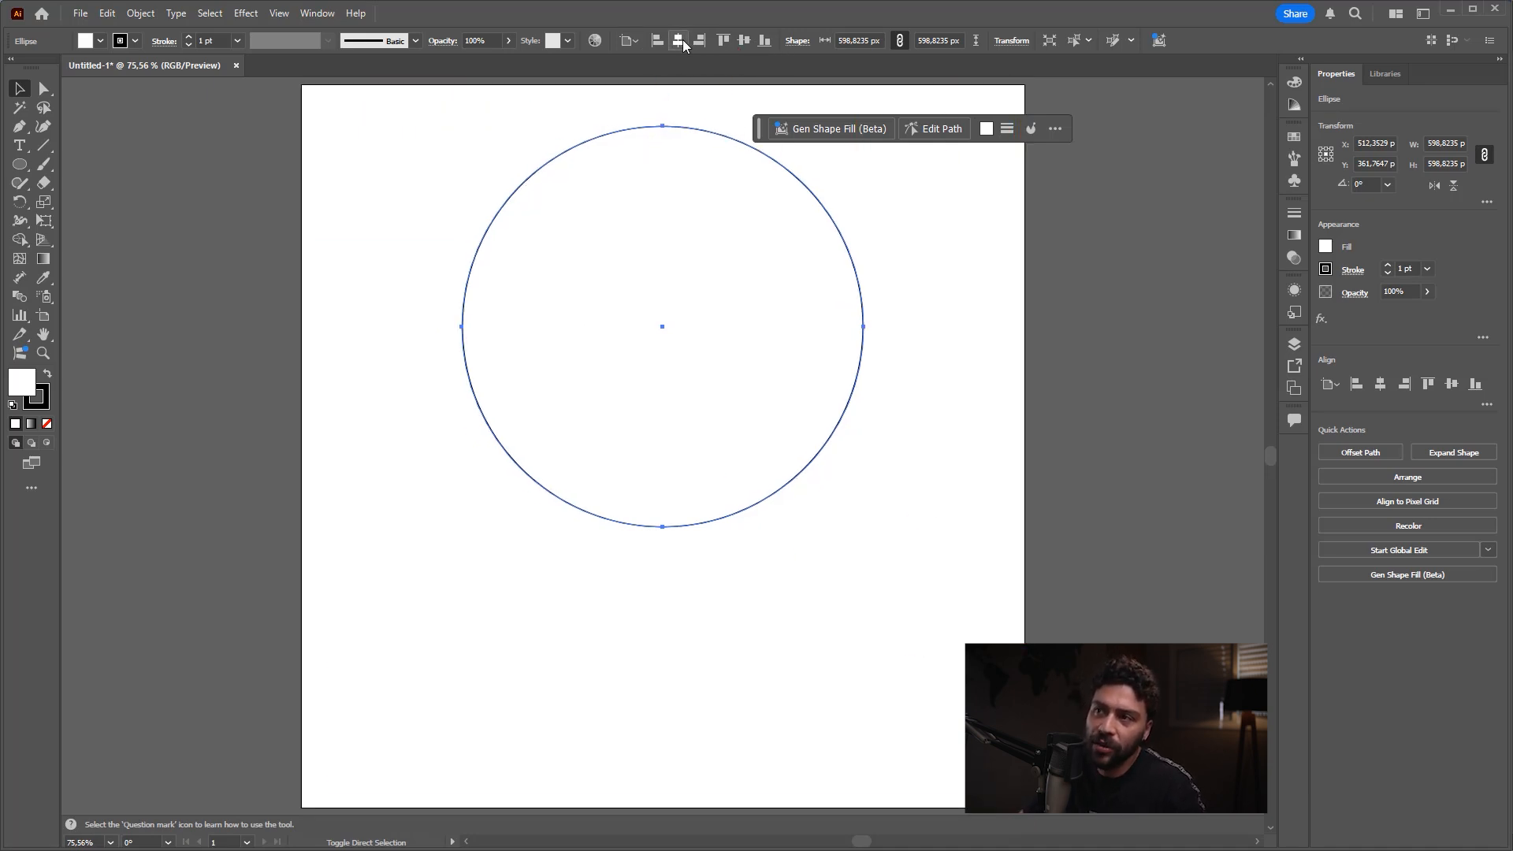
click(746, 40)
click(956, 236)
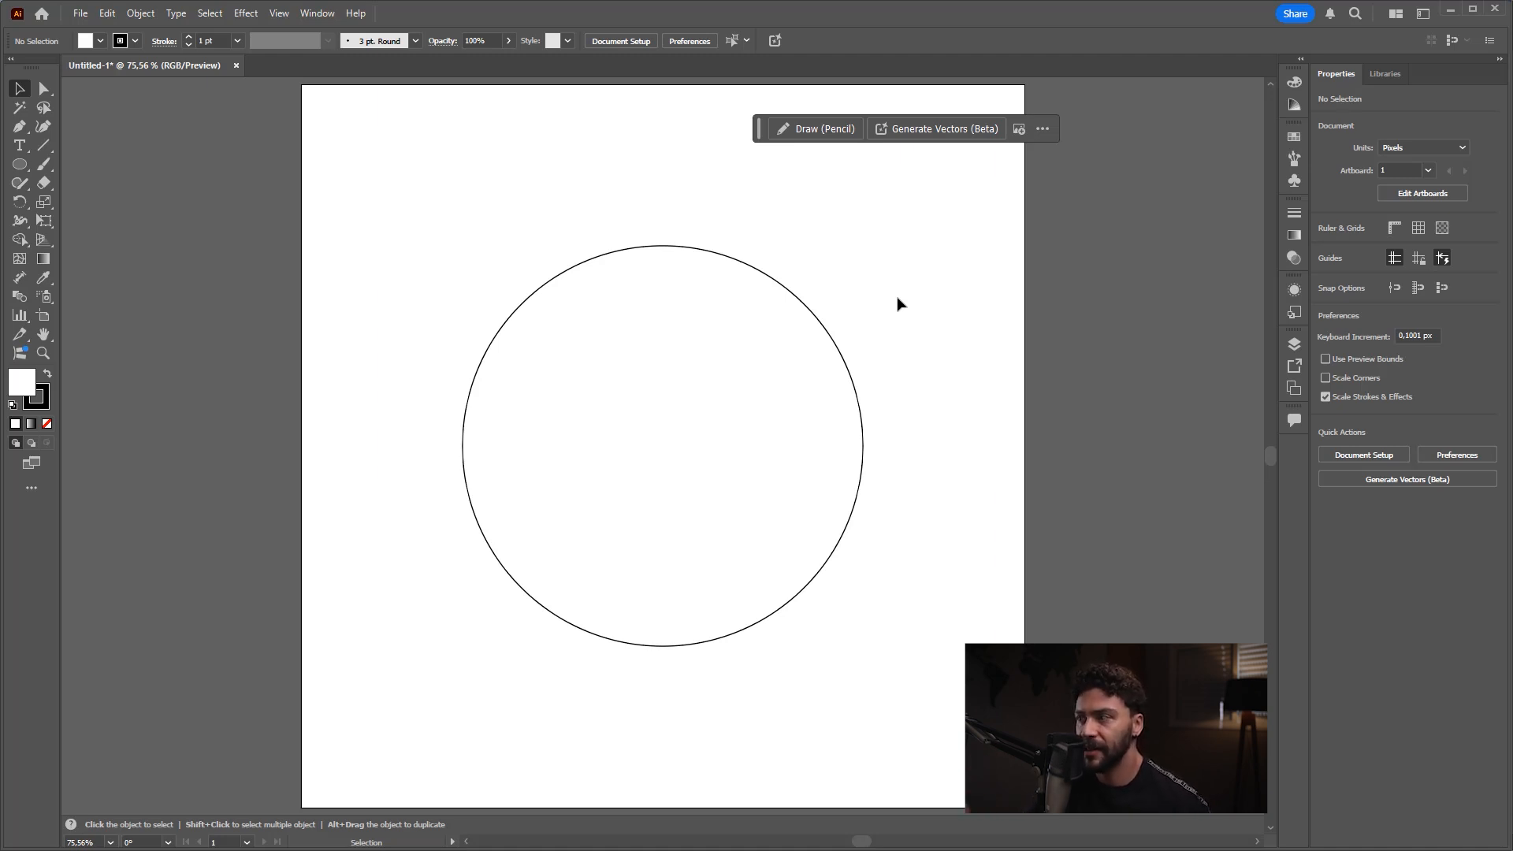
click(721, 339)
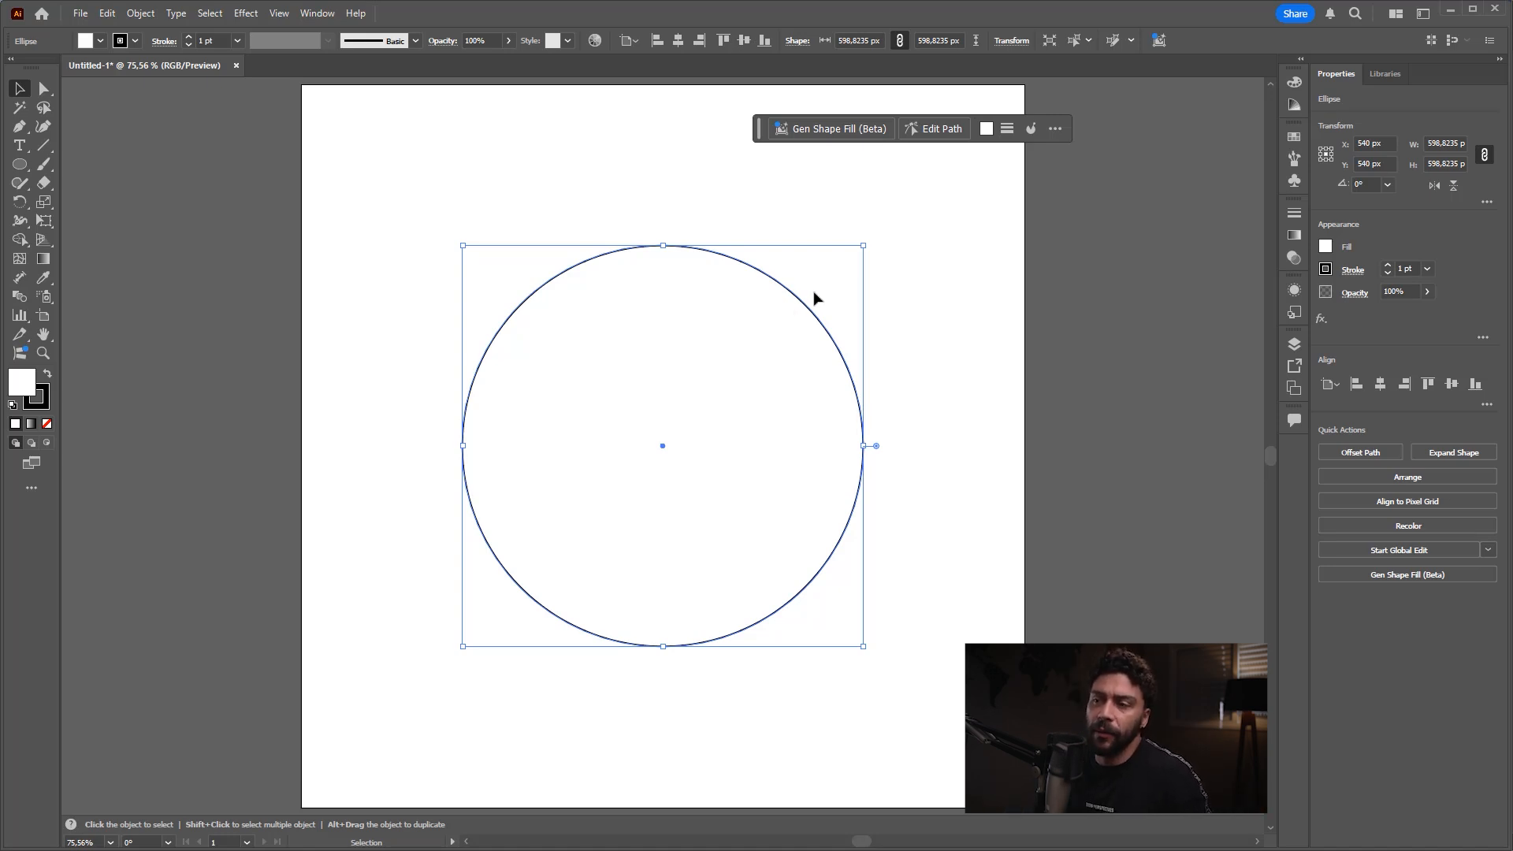
key(ctrl)
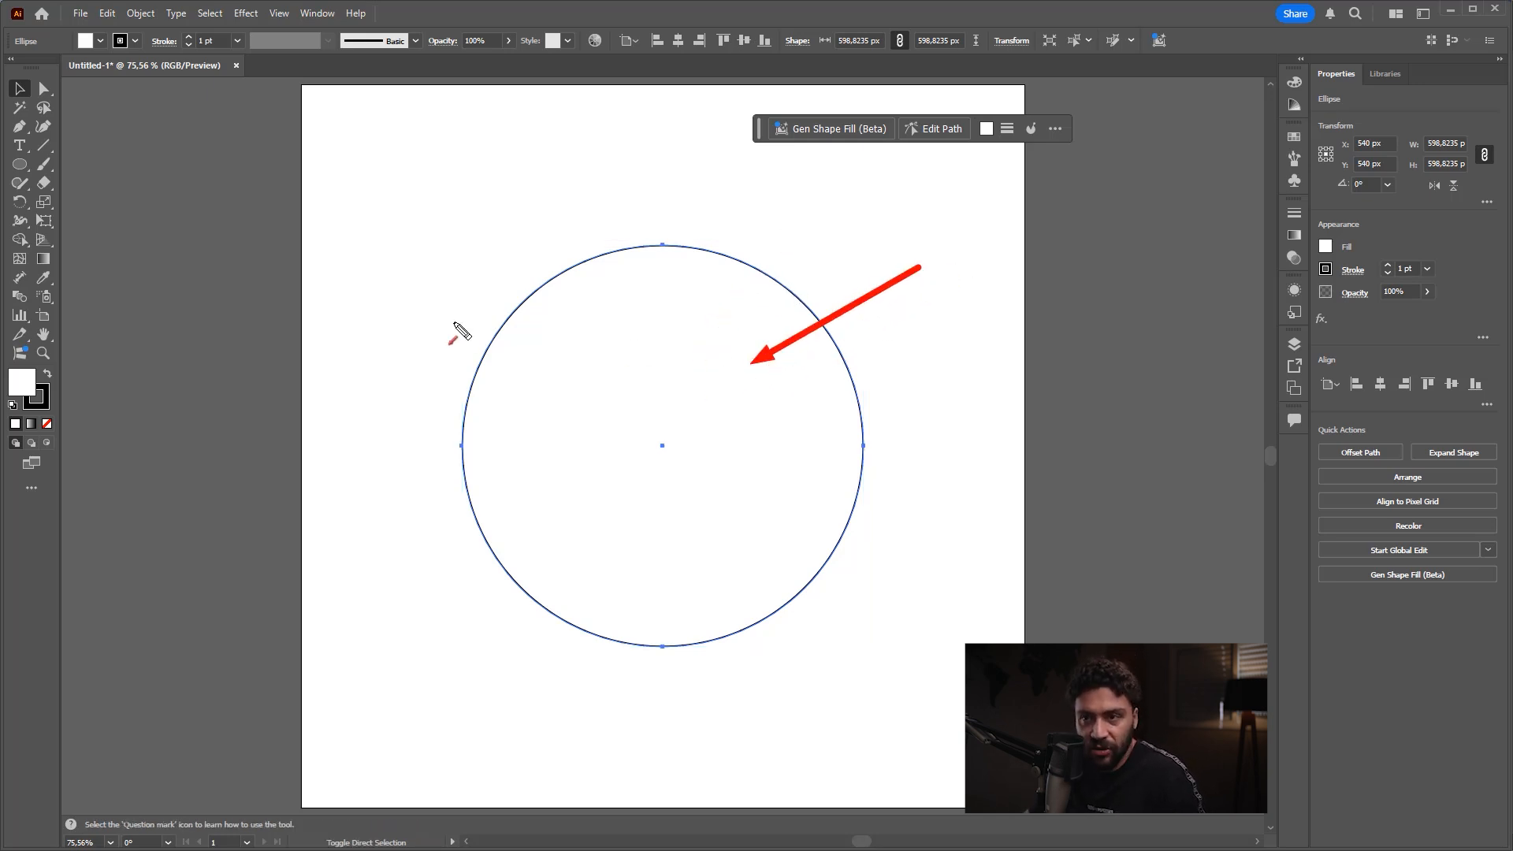
Step: Try blue and teal swatches as the circle's fill and end on a green swatch
click(1325, 249)
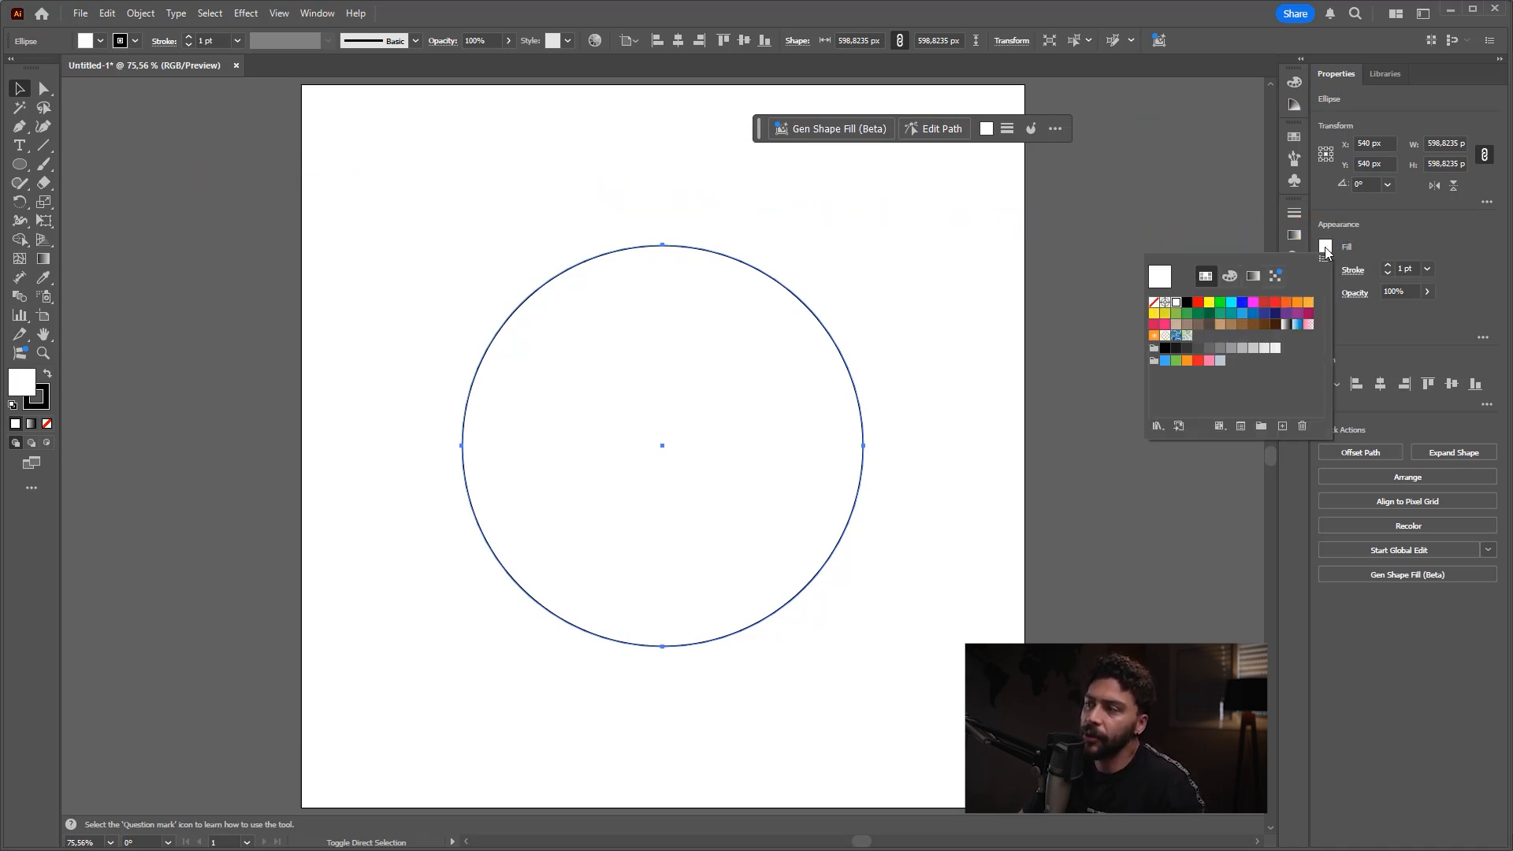
click(1253, 302)
click(1231, 313)
click(1220, 313)
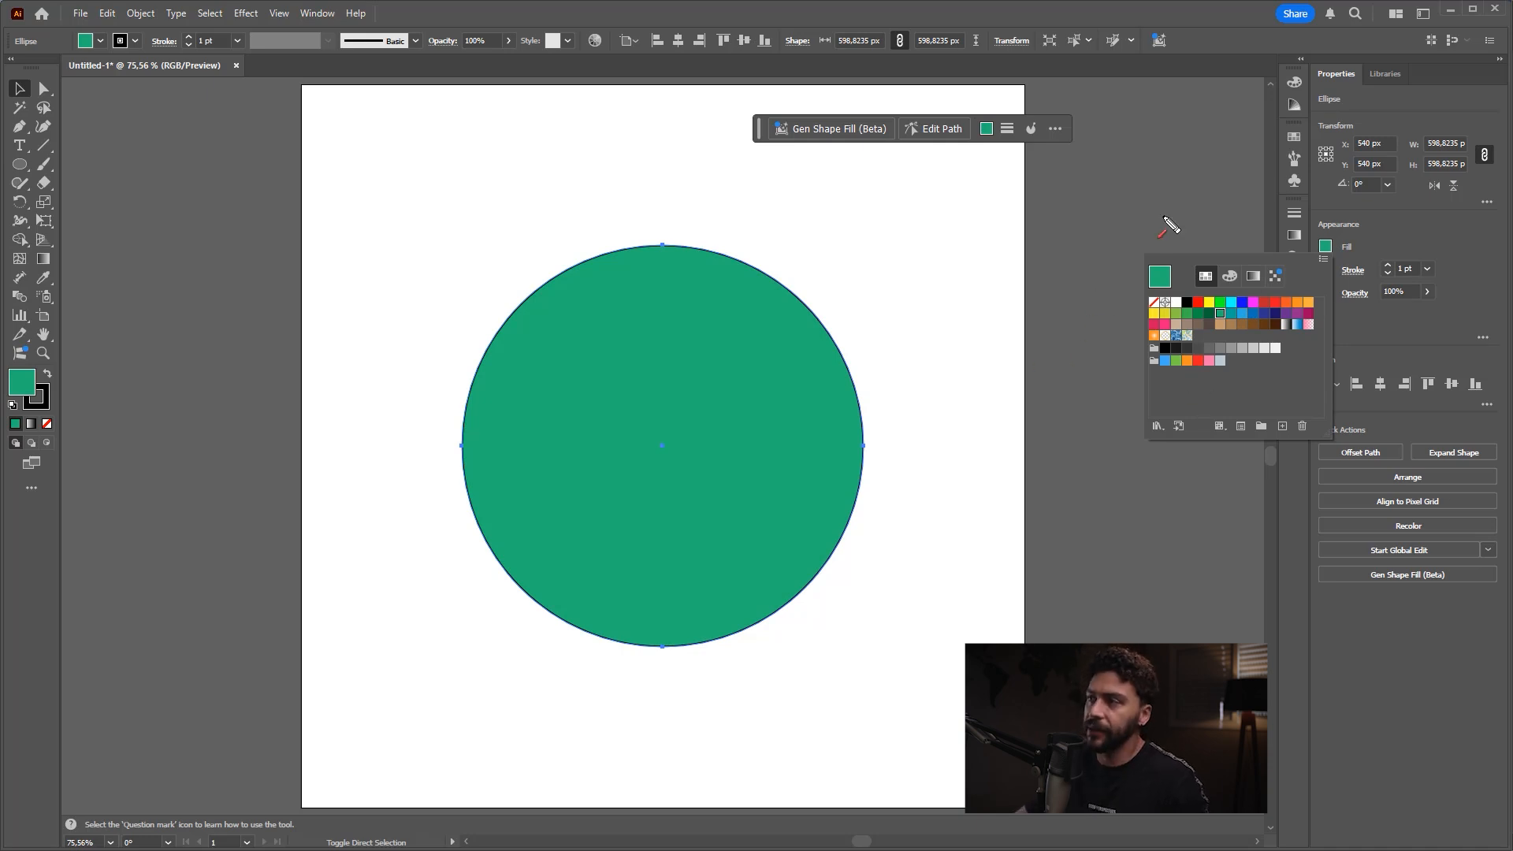
Step: Show the Color panel and enlarge its colour spectrum
click(1293, 104)
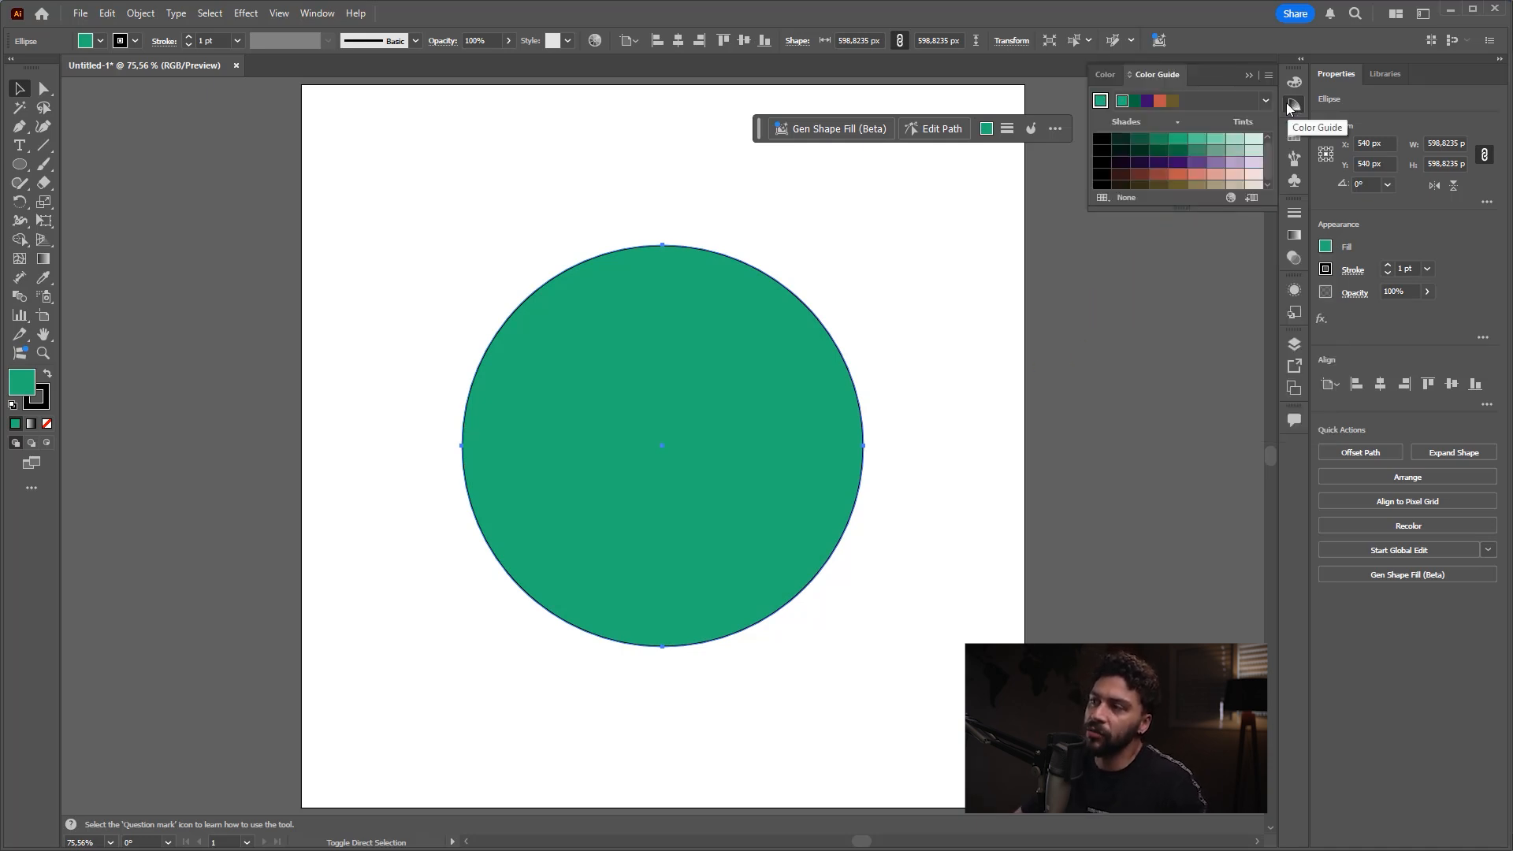
click(1295, 82)
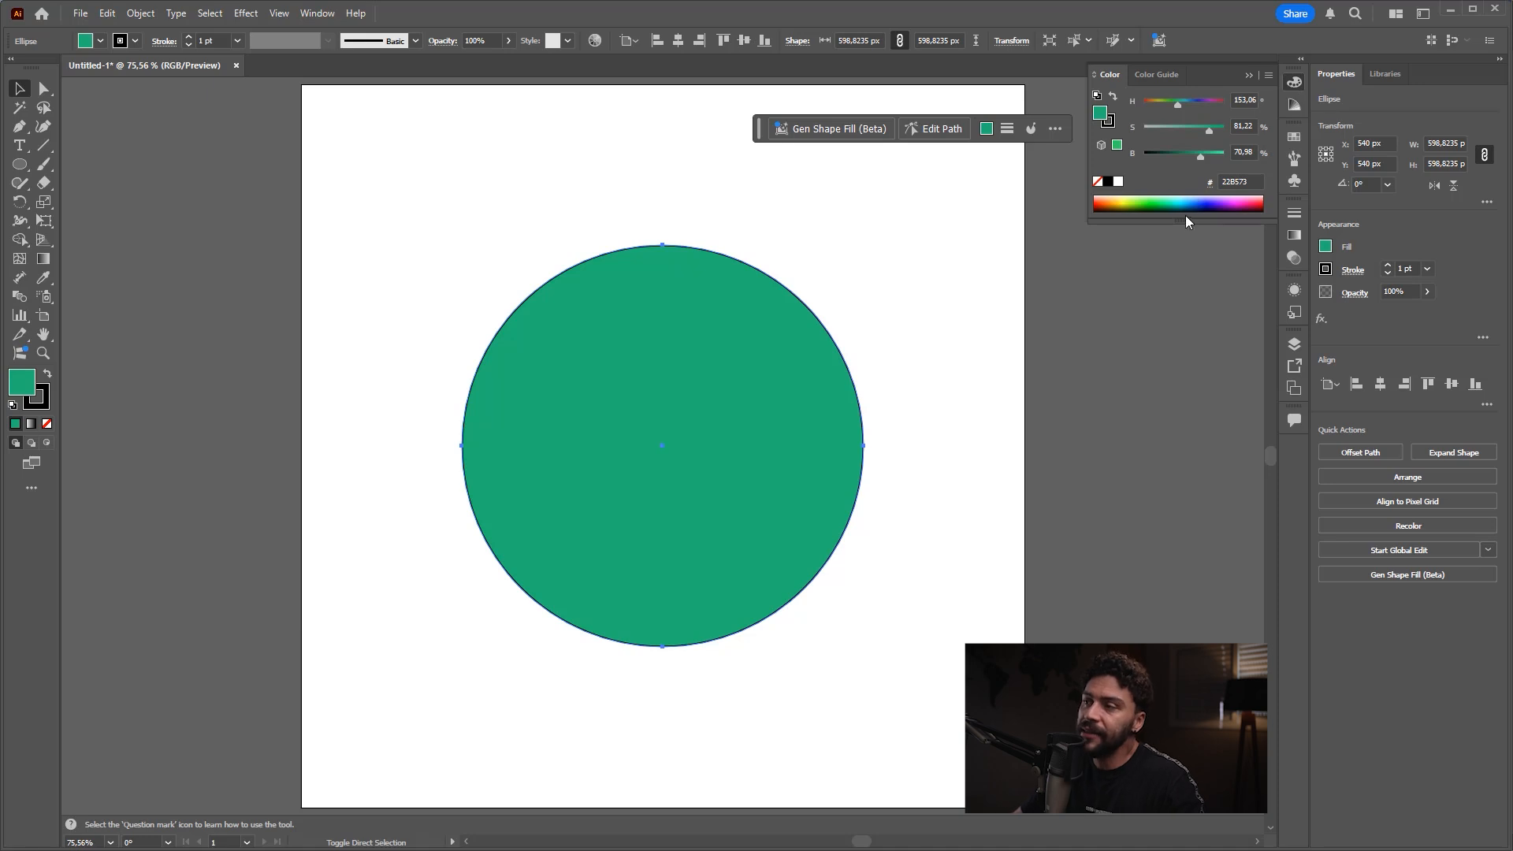
drag(1182, 222, 1180, 321)
Step: Switch the colour sliders to RGB and back to HSB, and pick blue 3066FF from the spectrum as the circle's fill
click(1268, 74)
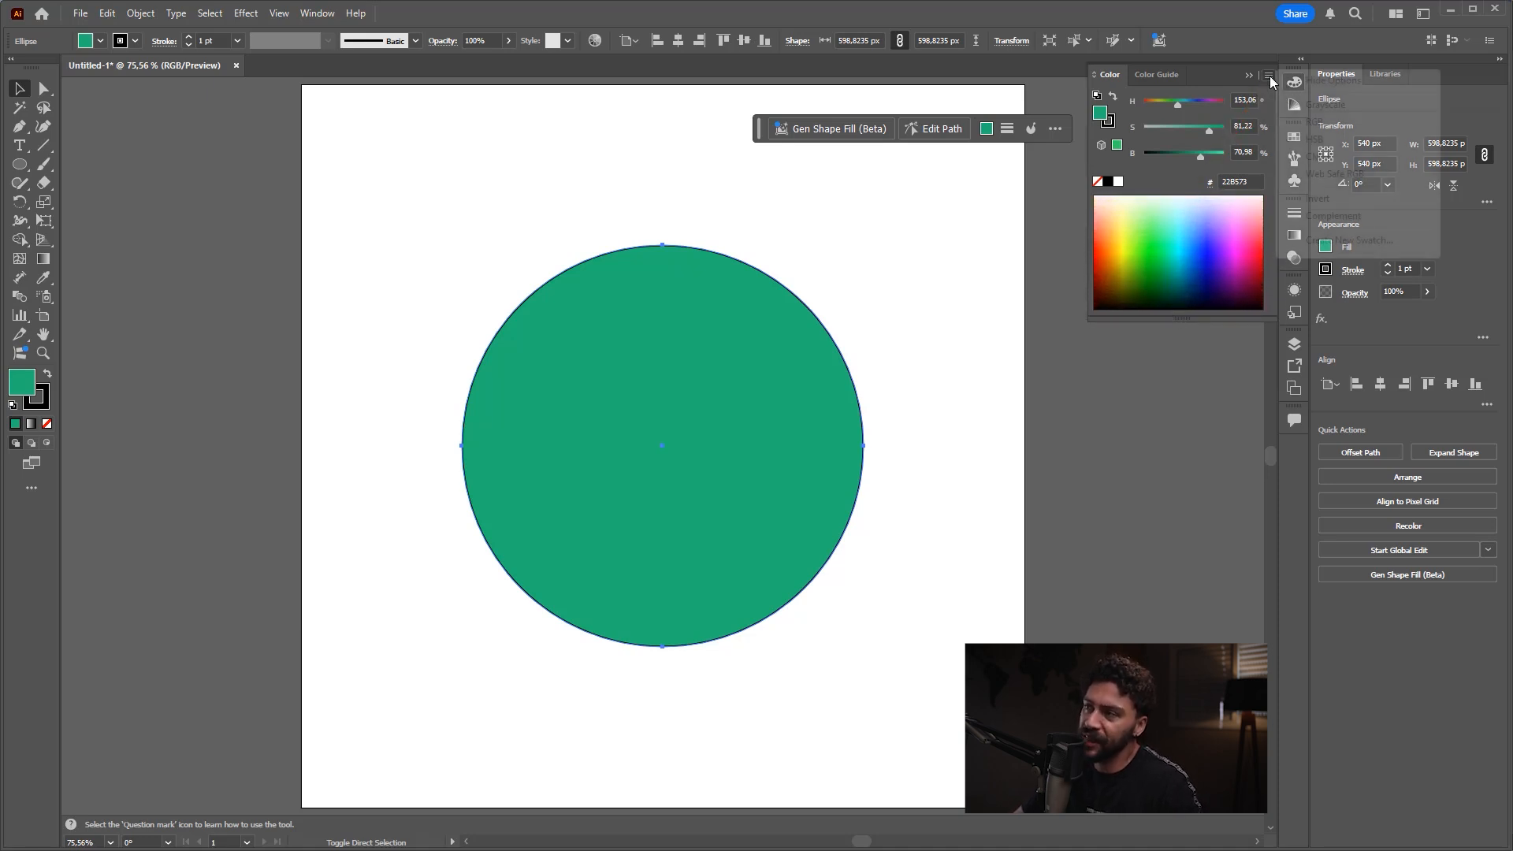
click(1314, 139)
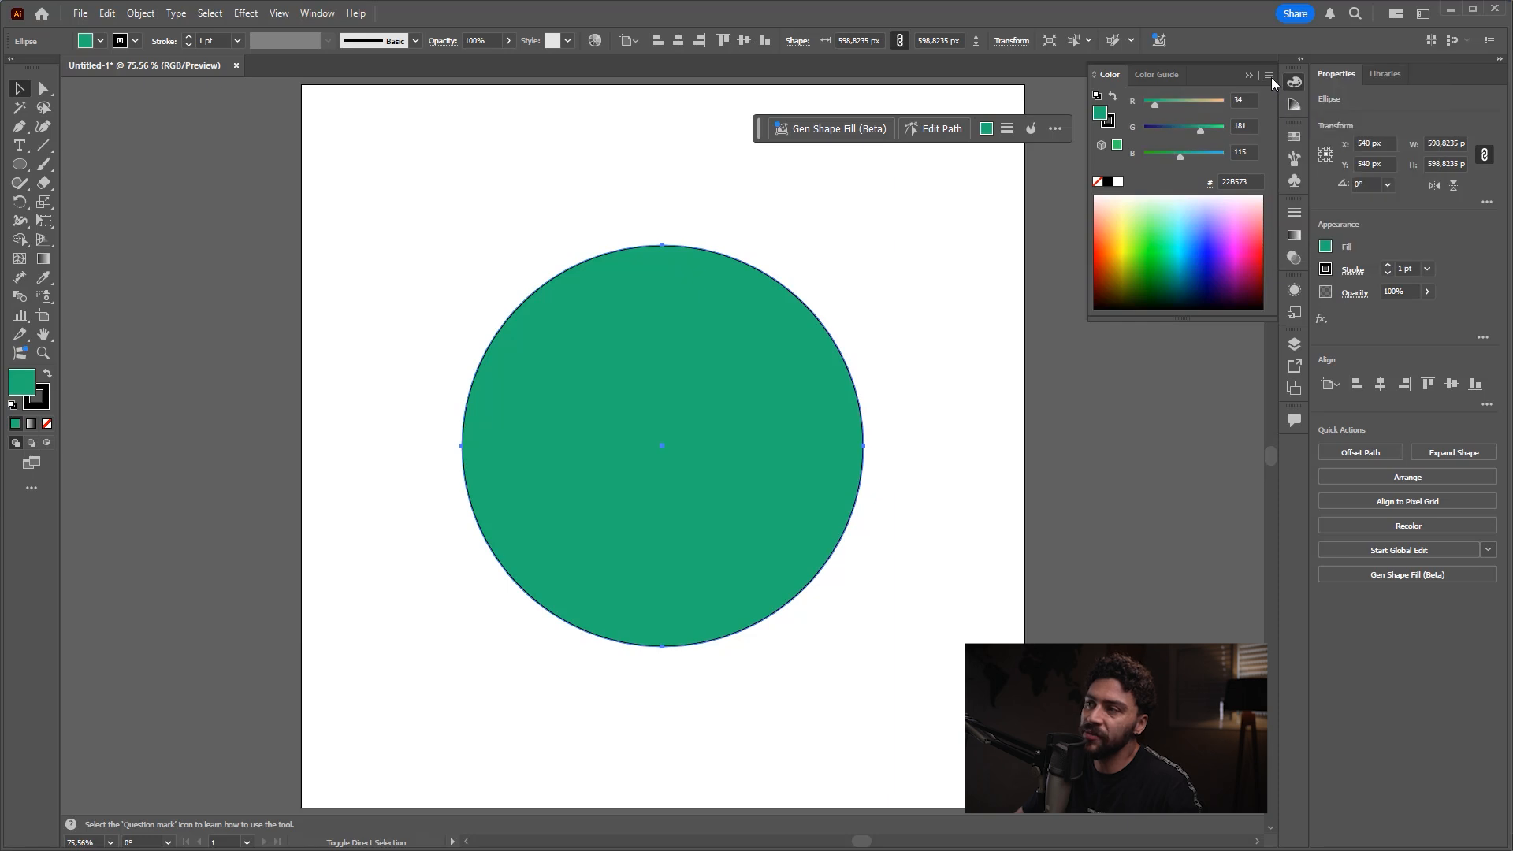
click(1268, 75)
click(1312, 139)
click(1268, 75)
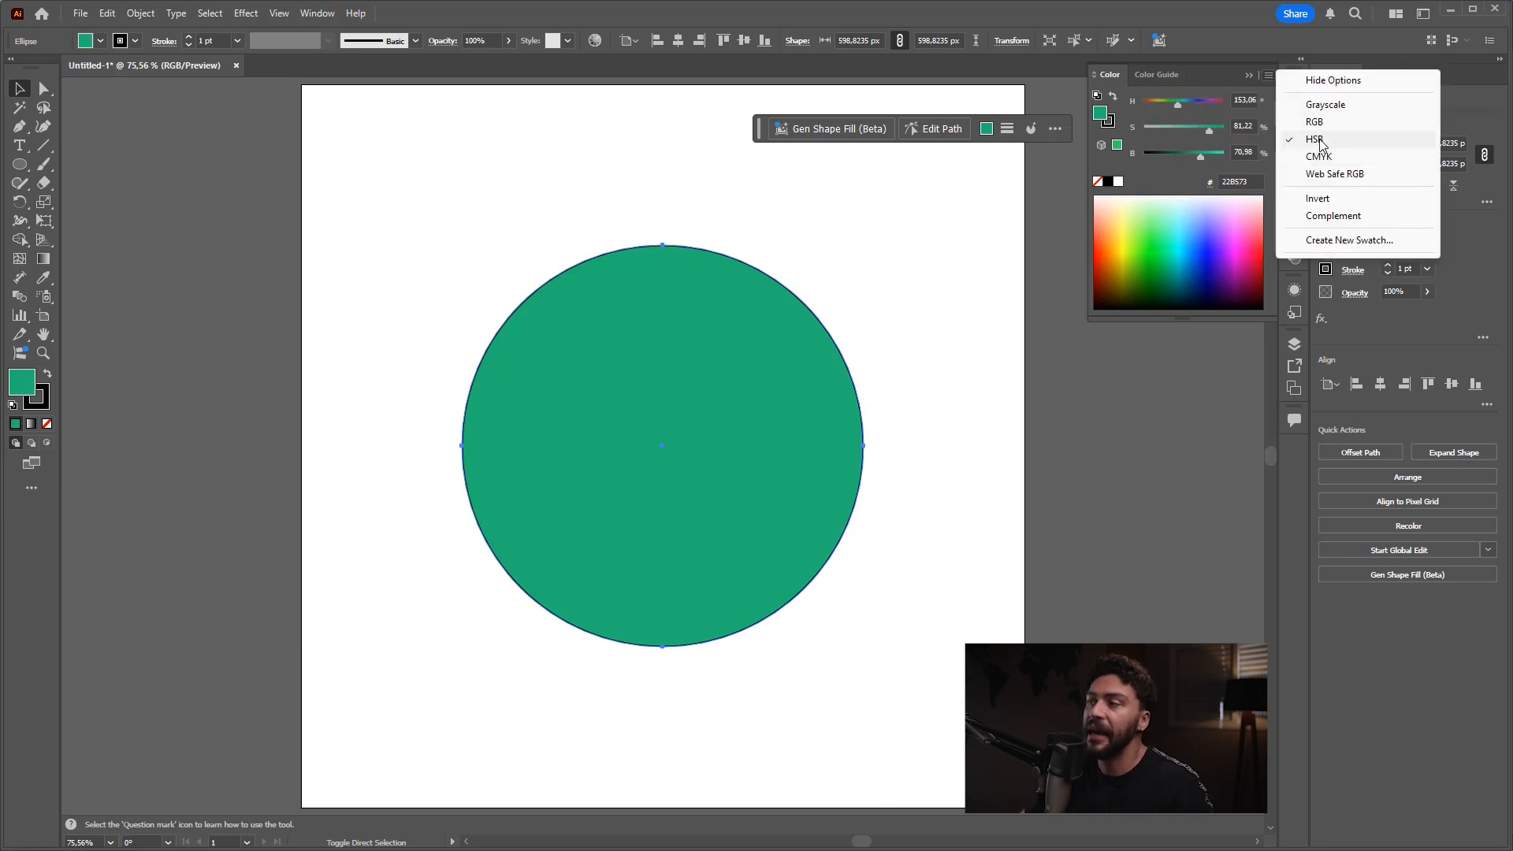
click(1315, 139)
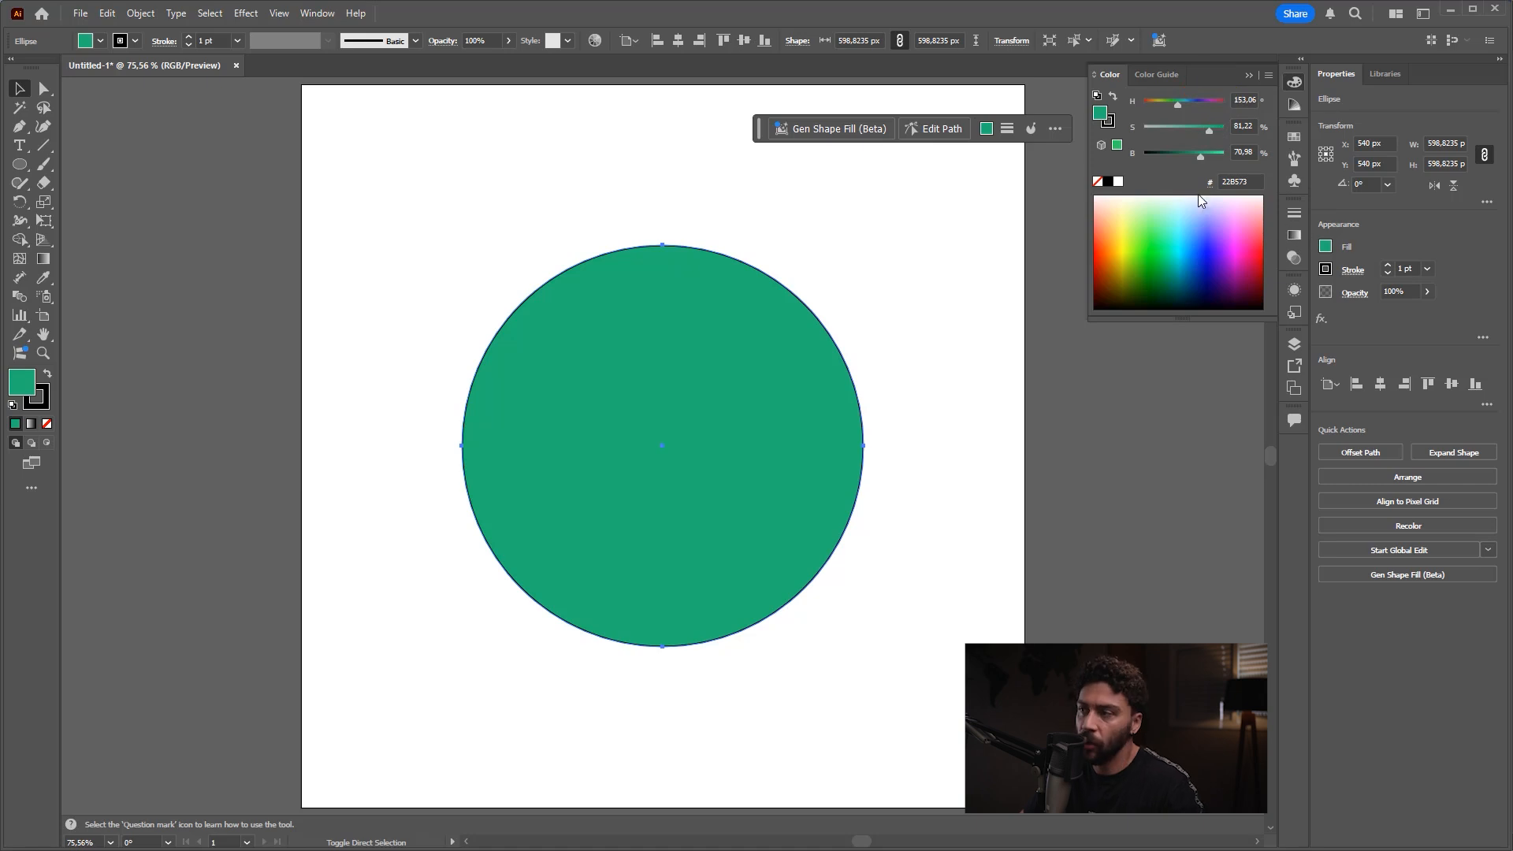
mouse_move(1154, 207)
mouse_down()
mouse_move(1138, 225)
mouse_move(1248, 234)
mouse_move(1144, 248)
mouse_move(1178, 221)
mouse_move(1203, 233)
mouse_up()
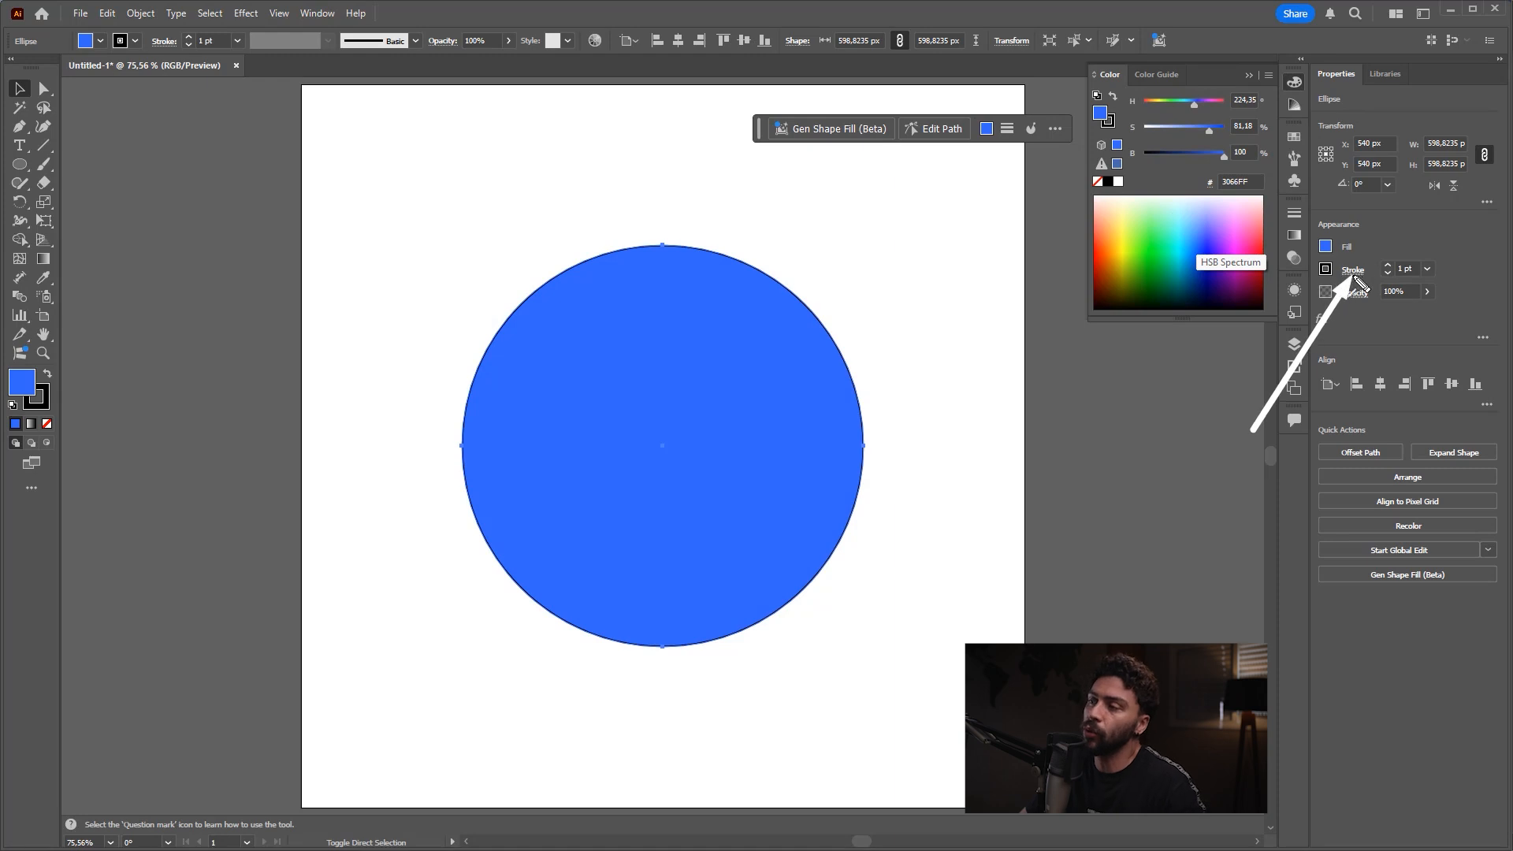
Step: Try a 6 pt stroke on the circle, and set its stroke weight to 60 pt
click(1428, 270)
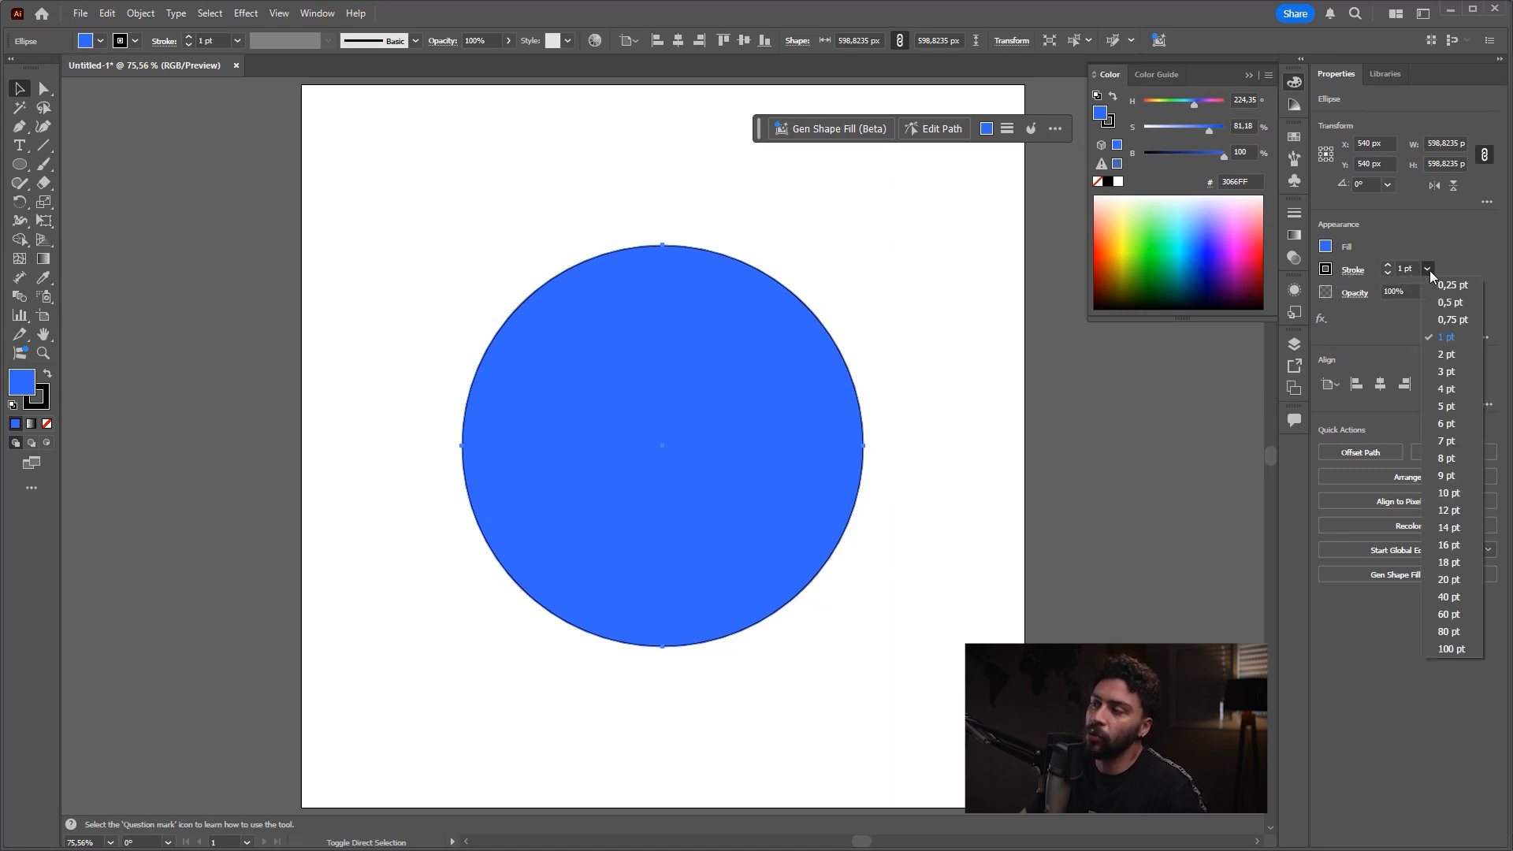
click(1447, 424)
click(1427, 268)
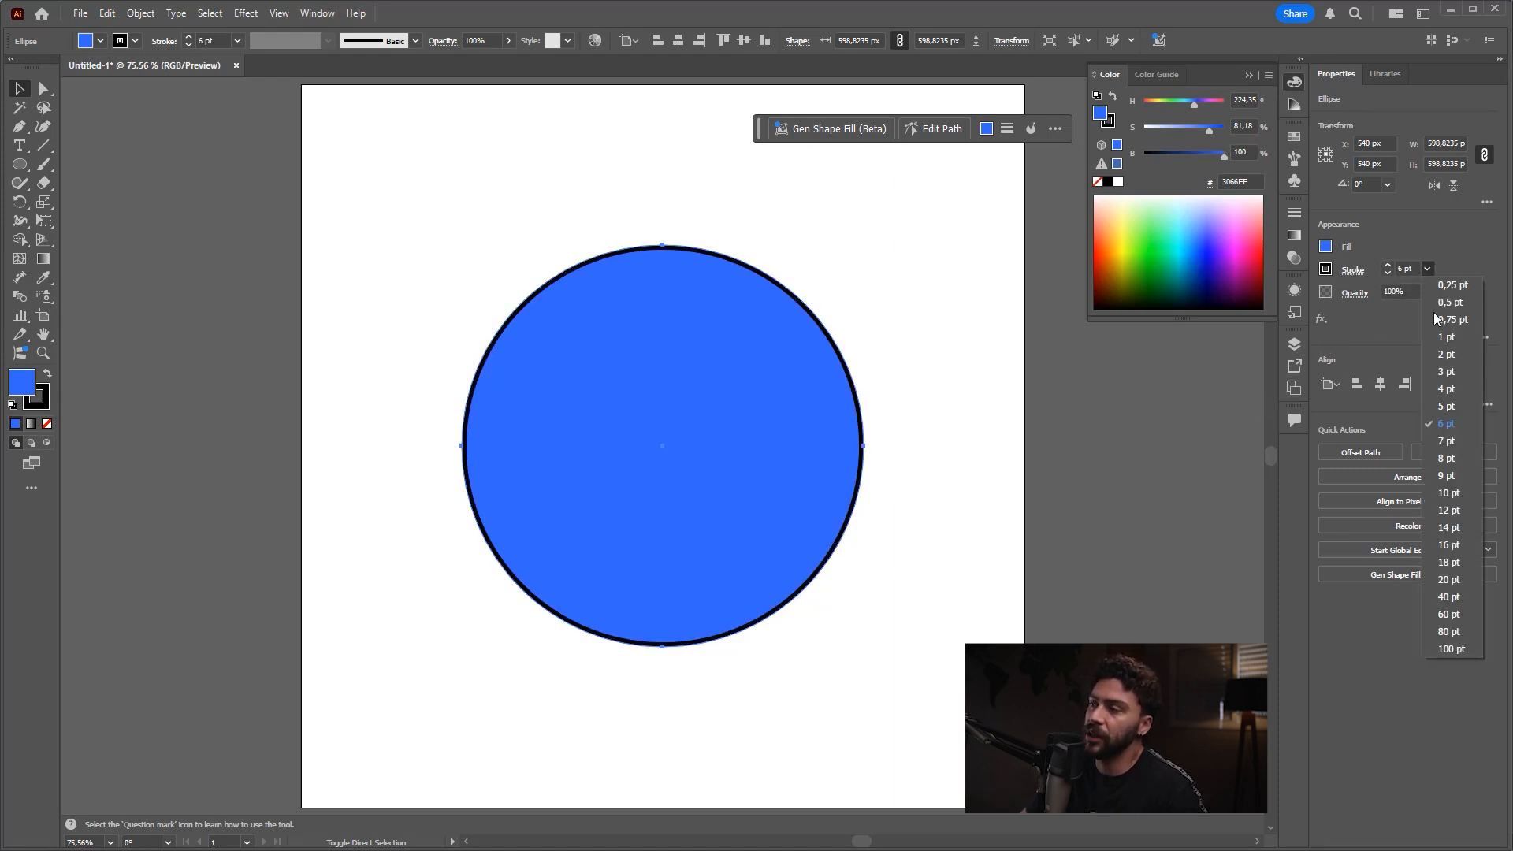
click(1451, 615)
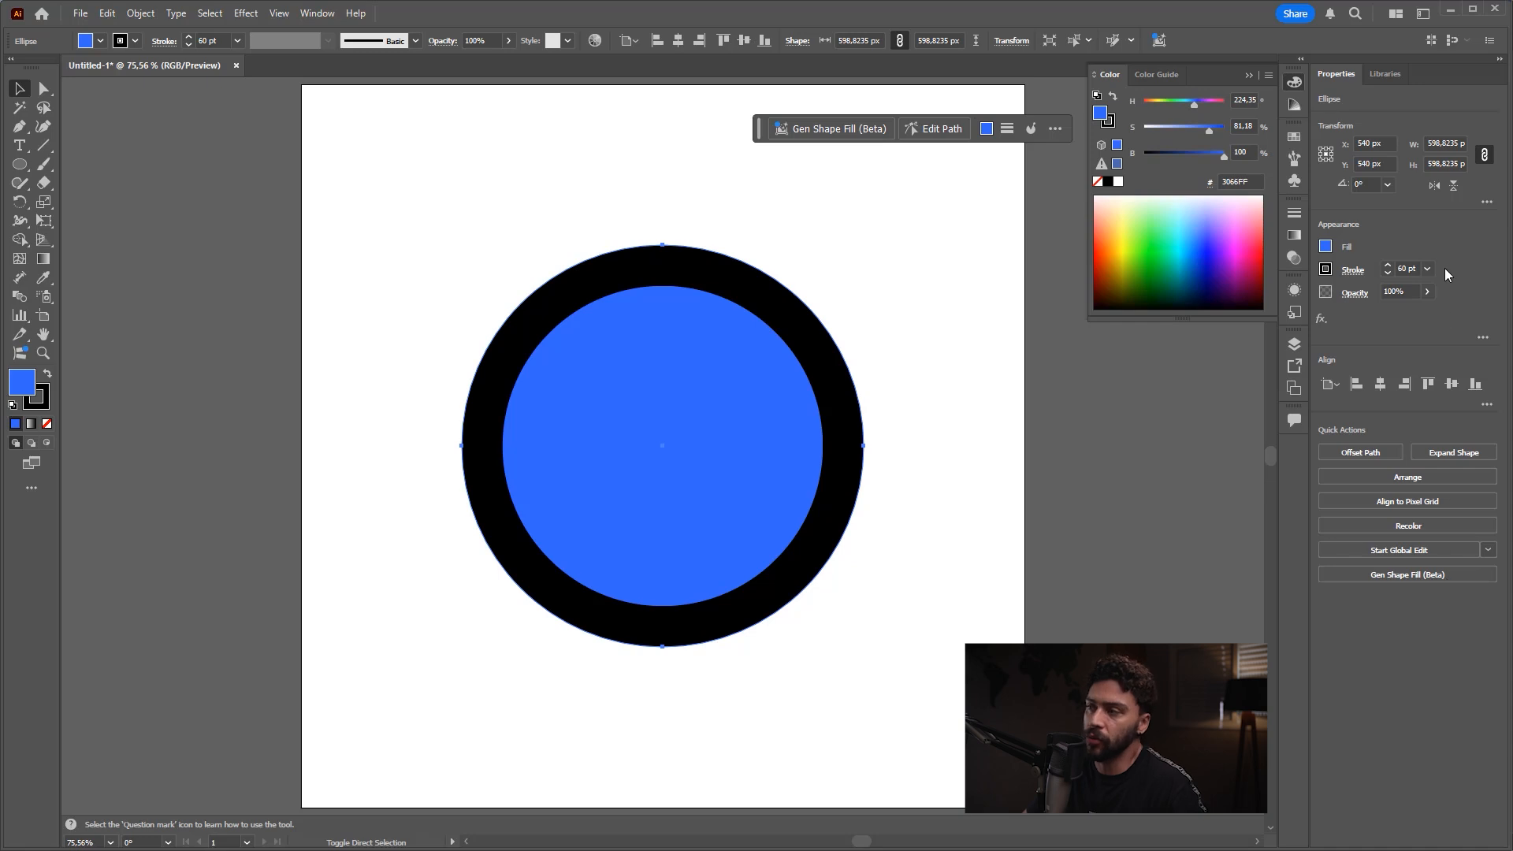
Step: Try several green and blue swatches as the circle's stroke colour and end on a teal swatch
click(1326, 269)
click(1209, 325)
click(1198, 336)
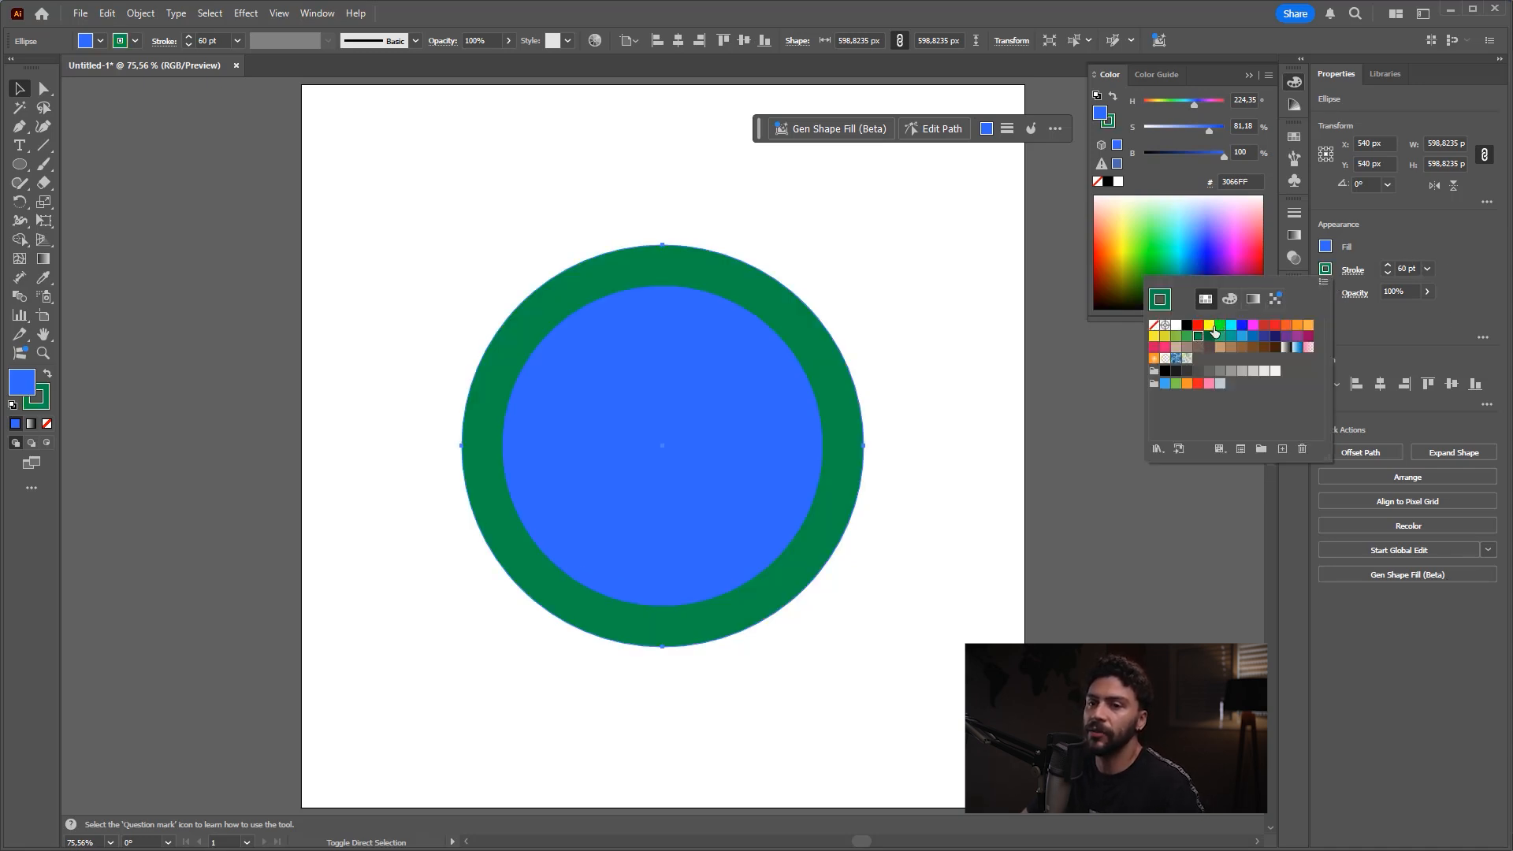
click(1231, 325)
click(1242, 325)
click(1264, 336)
click(1253, 336)
click(1231, 335)
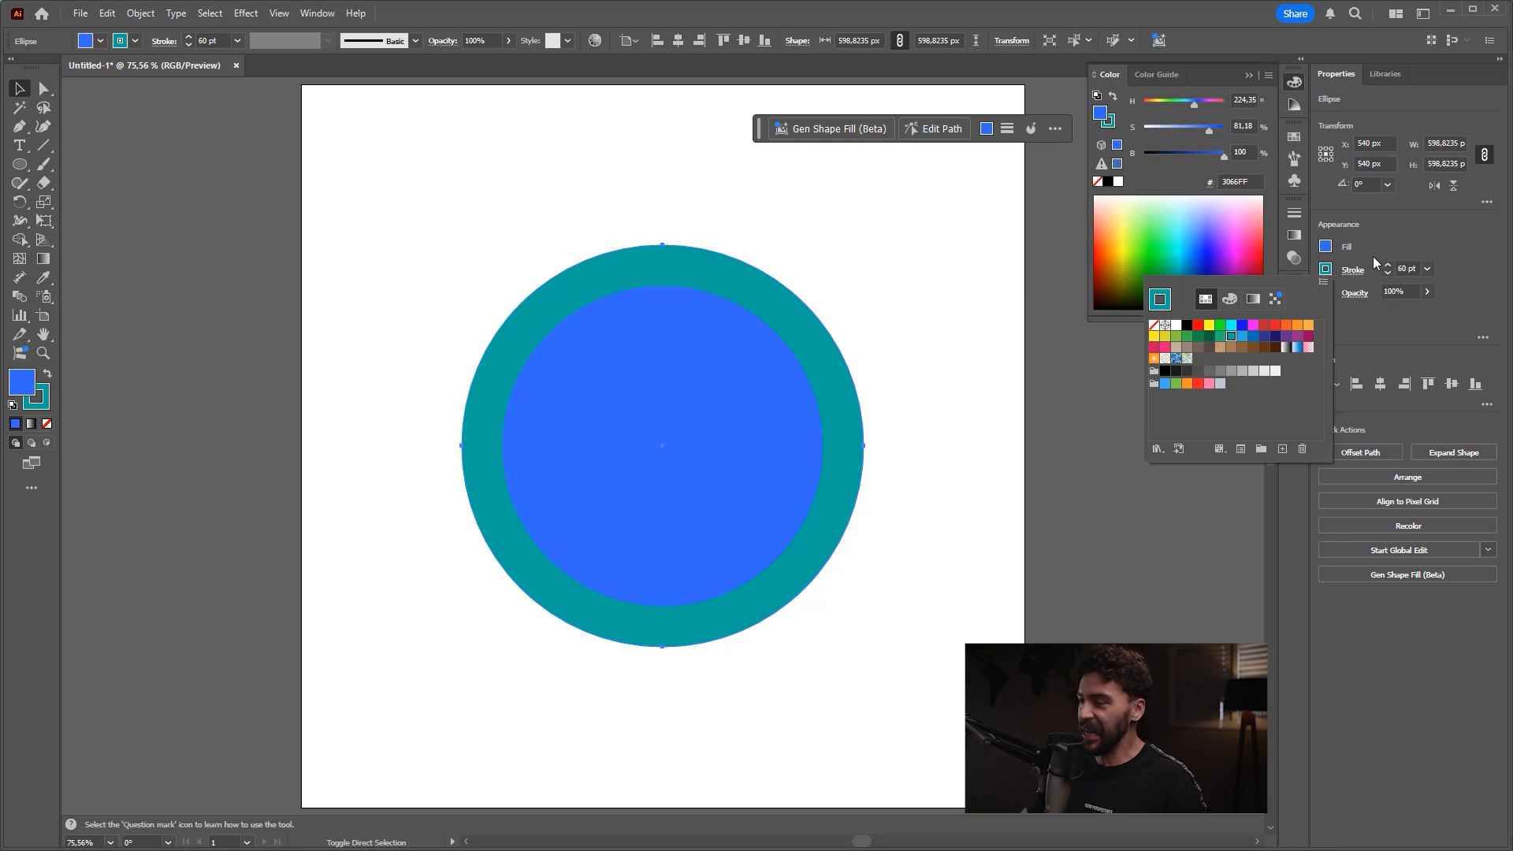
key(ctrl+shift+3)
drag(1153, 496, 1228, 335)
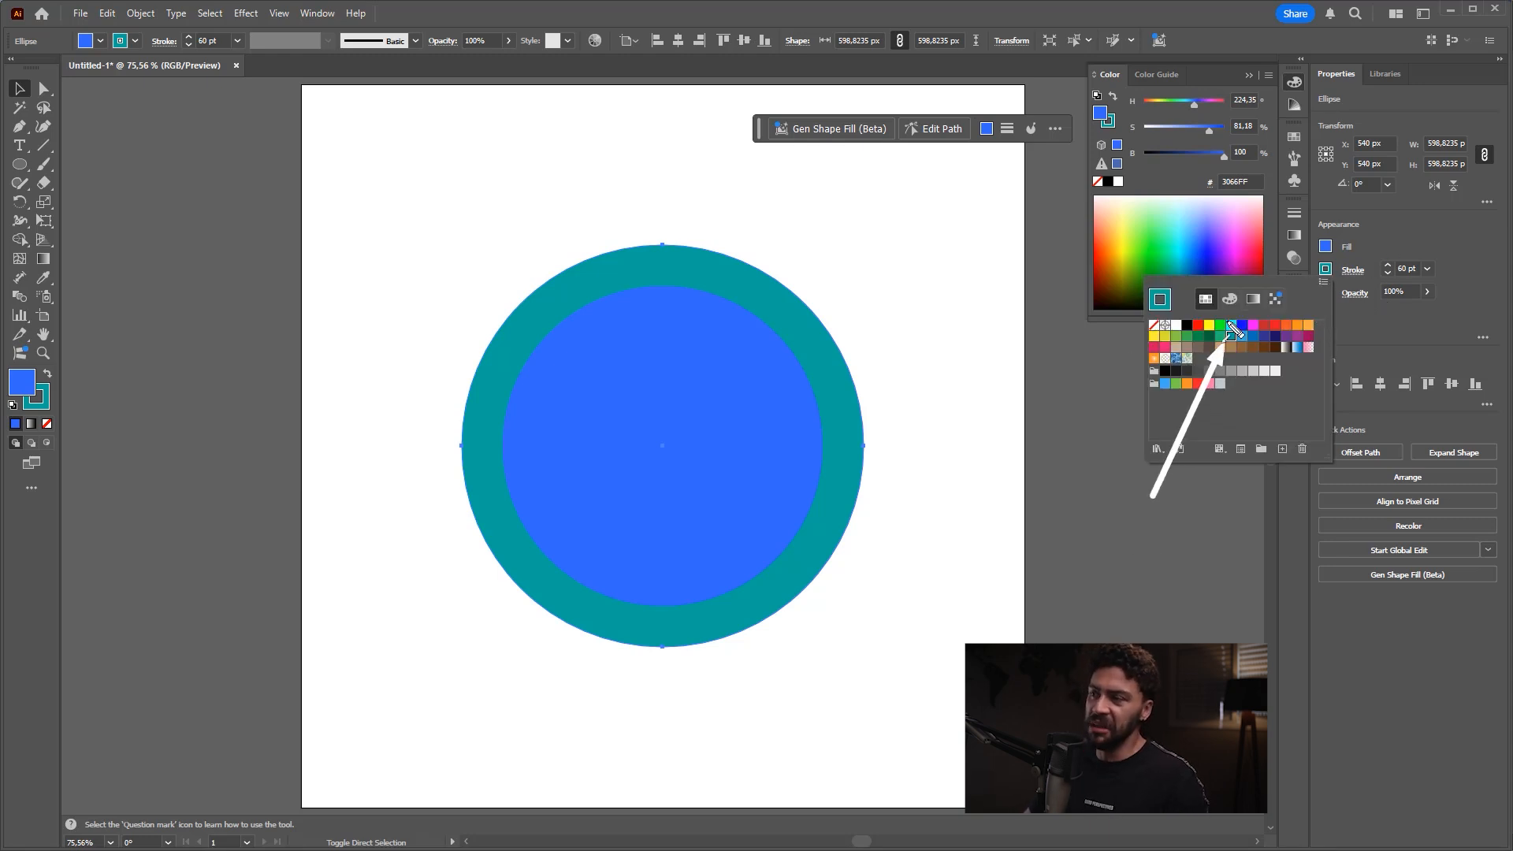
key(Escape)
click(1236, 295)
key(ctrl+z)
Step: Set the circle's stroke colour to blue 0004F8 using the colour mixer instead of the swatches
click(1327, 269)
click(1234, 300)
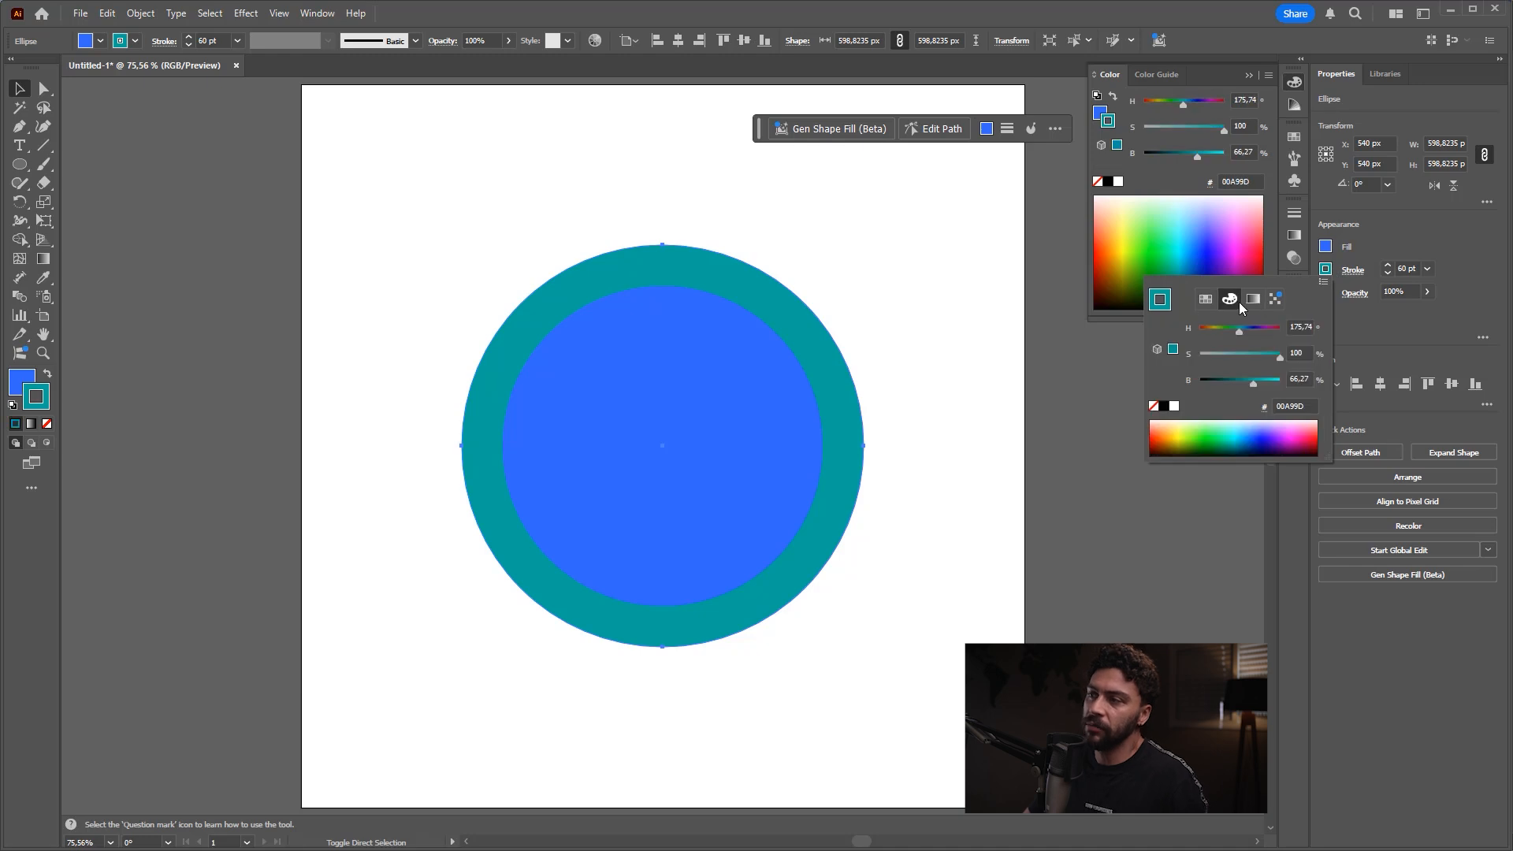
key(ctrl+shift+3)
drag(1184, 391, 1231, 316)
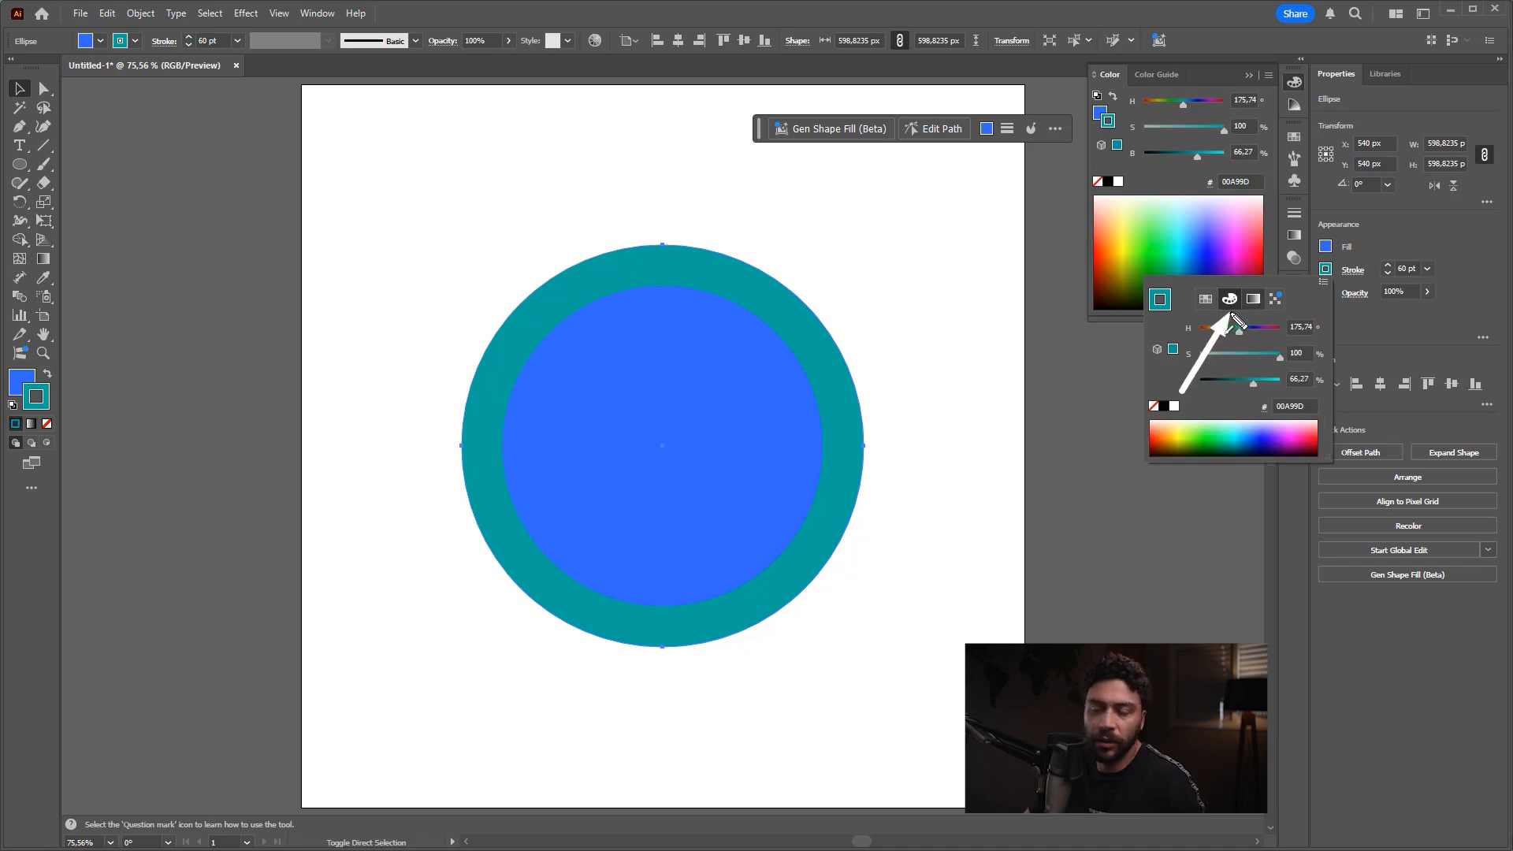
key(Escape)
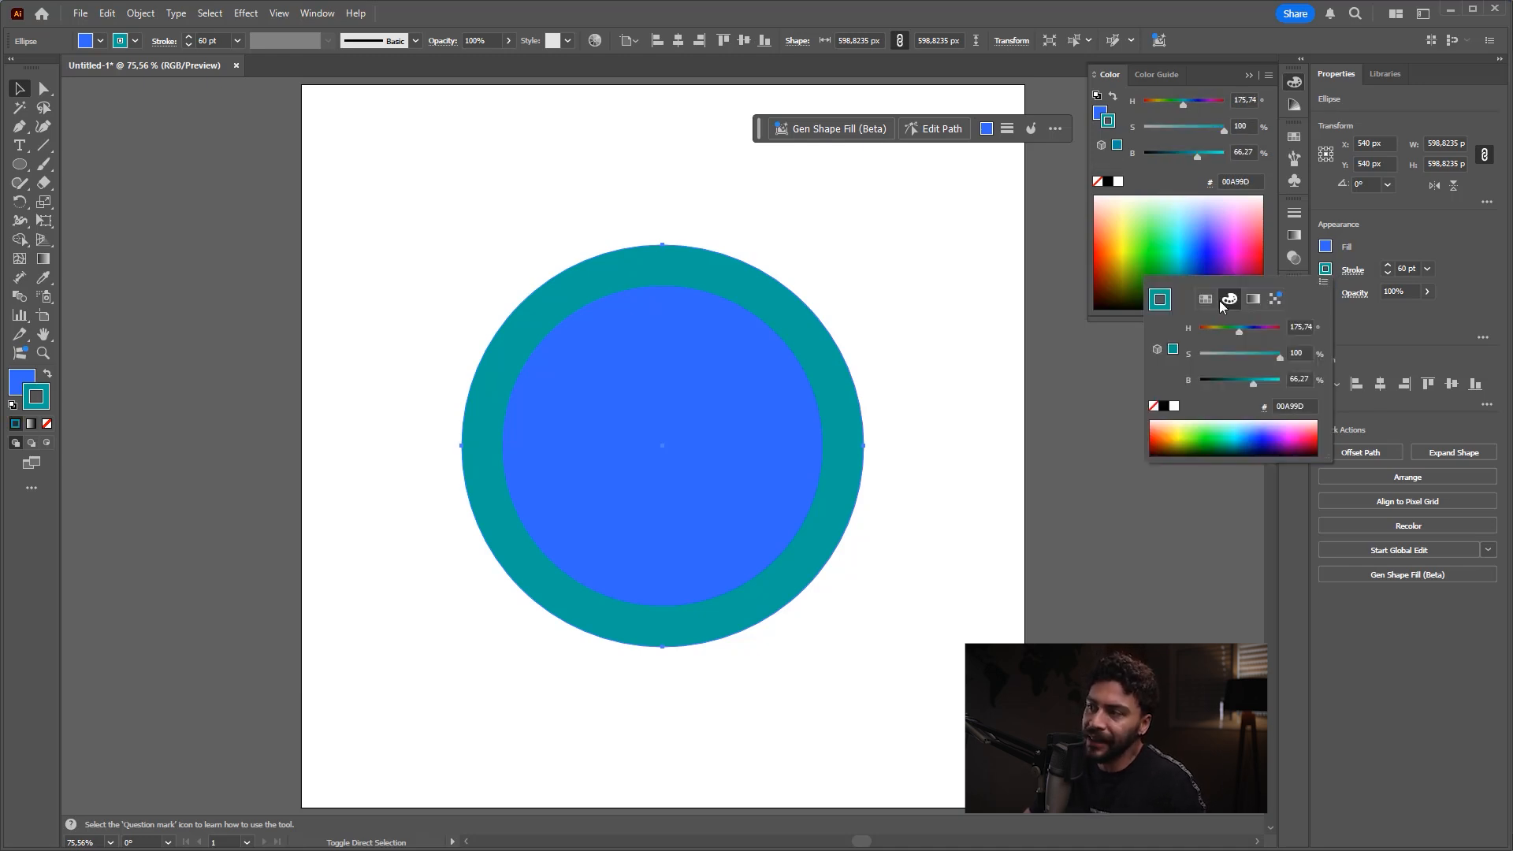
click(1208, 300)
click(1232, 301)
click(1247, 302)
click(1235, 300)
click(1227, 354)
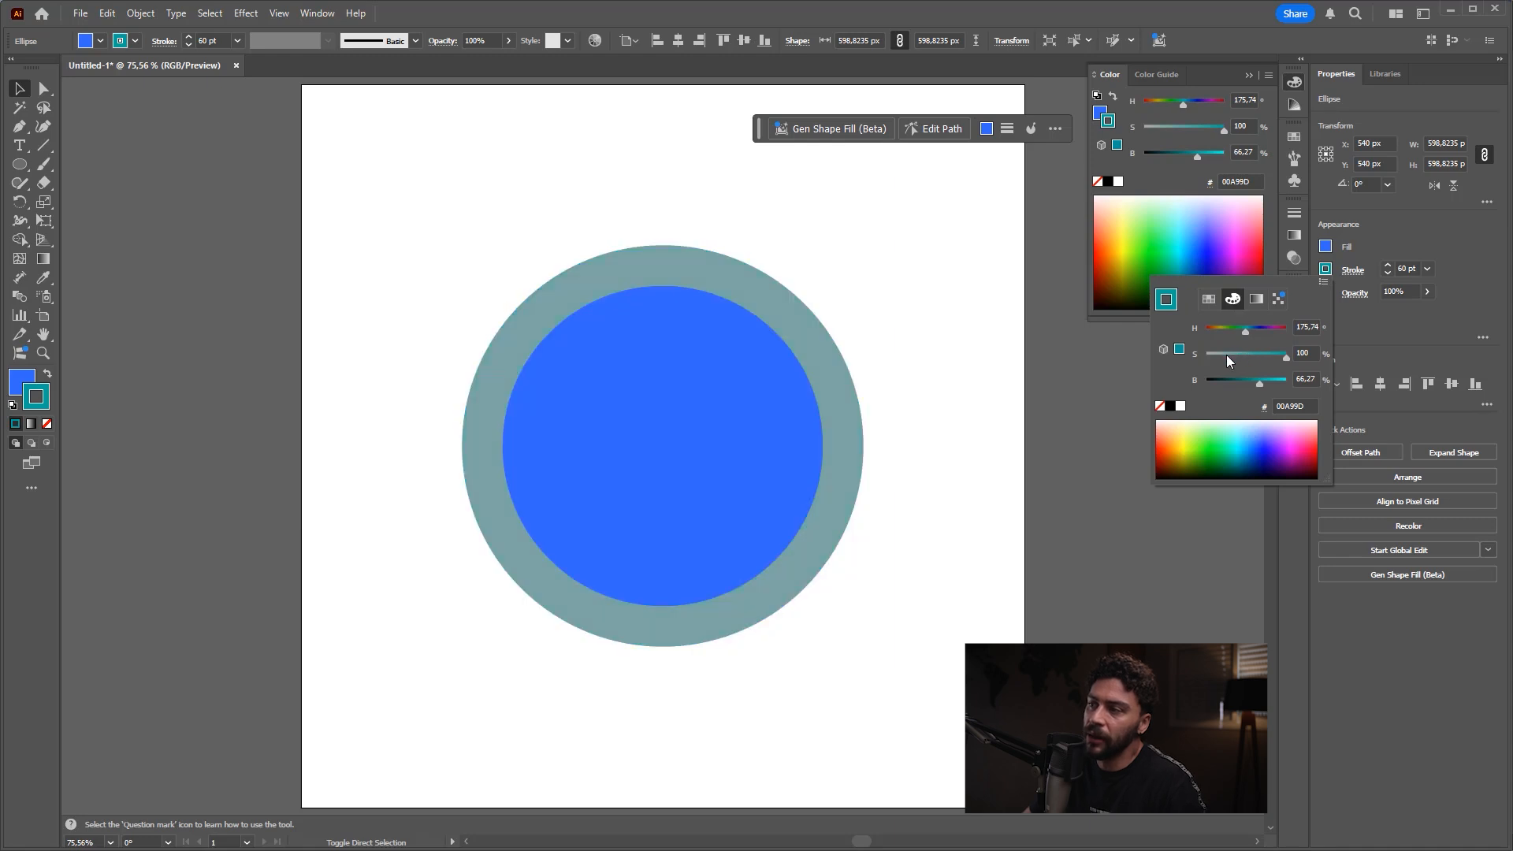
click(1278, 330)
click(1264, 330)
click(1262, 354)
click(1242, 382)
drag(1204, 442, 1275, 443)
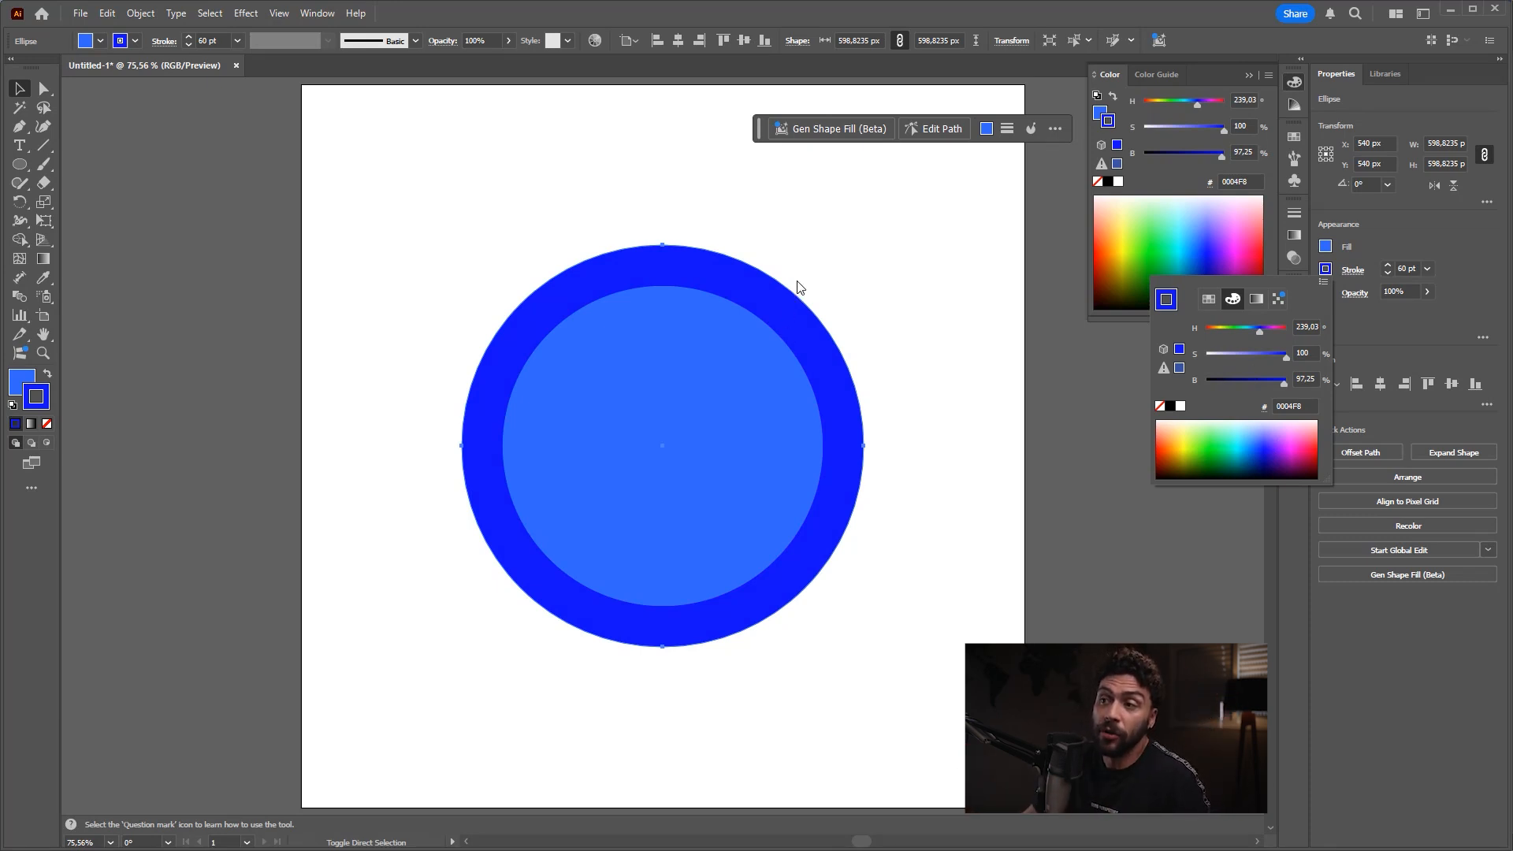
Step: Deselect the circle and switch to the Direct Selection tool
click(857, 288)
key(a)
click(893, 296)
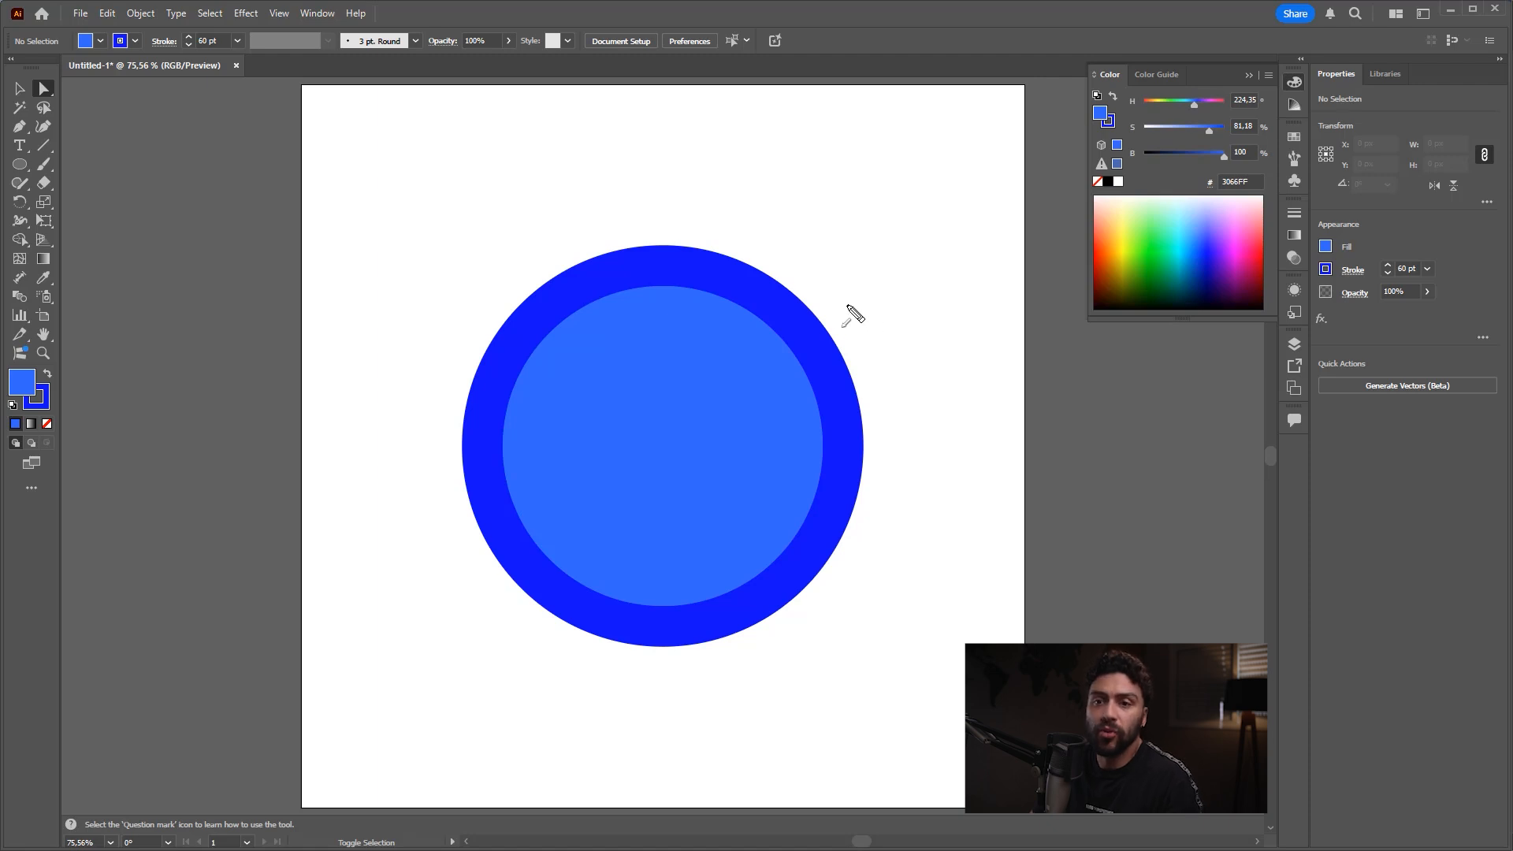
mouse_move(887, 536)
mouse_down()
mouse_move(1300, 74)
mouse_move(350, 302)
mouse_up()
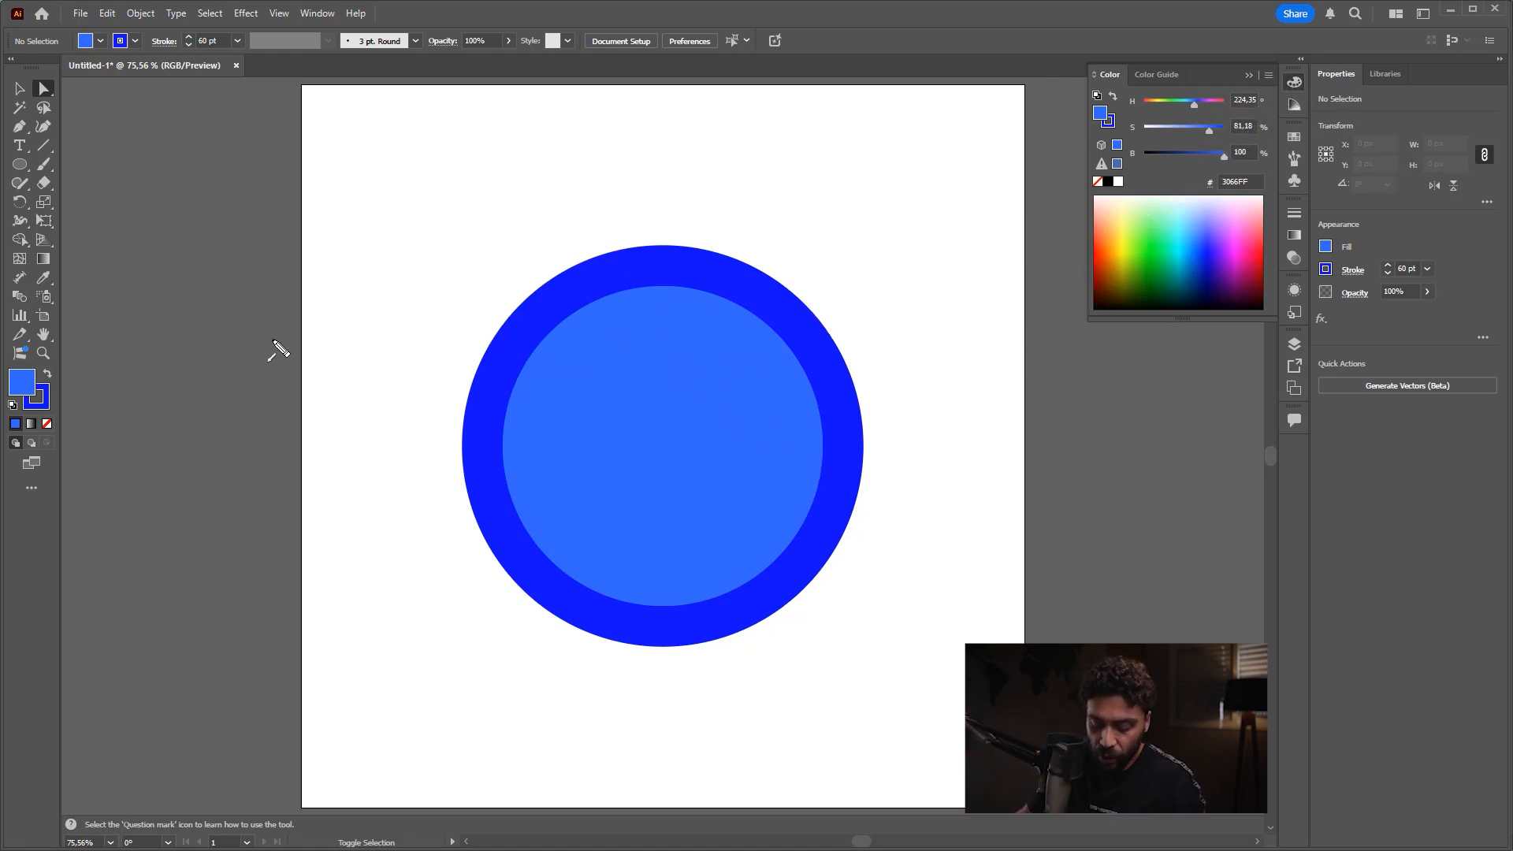
Step: Swap the default fill and stroke colours and swap them back
click(48, 377)
click(47, 375)
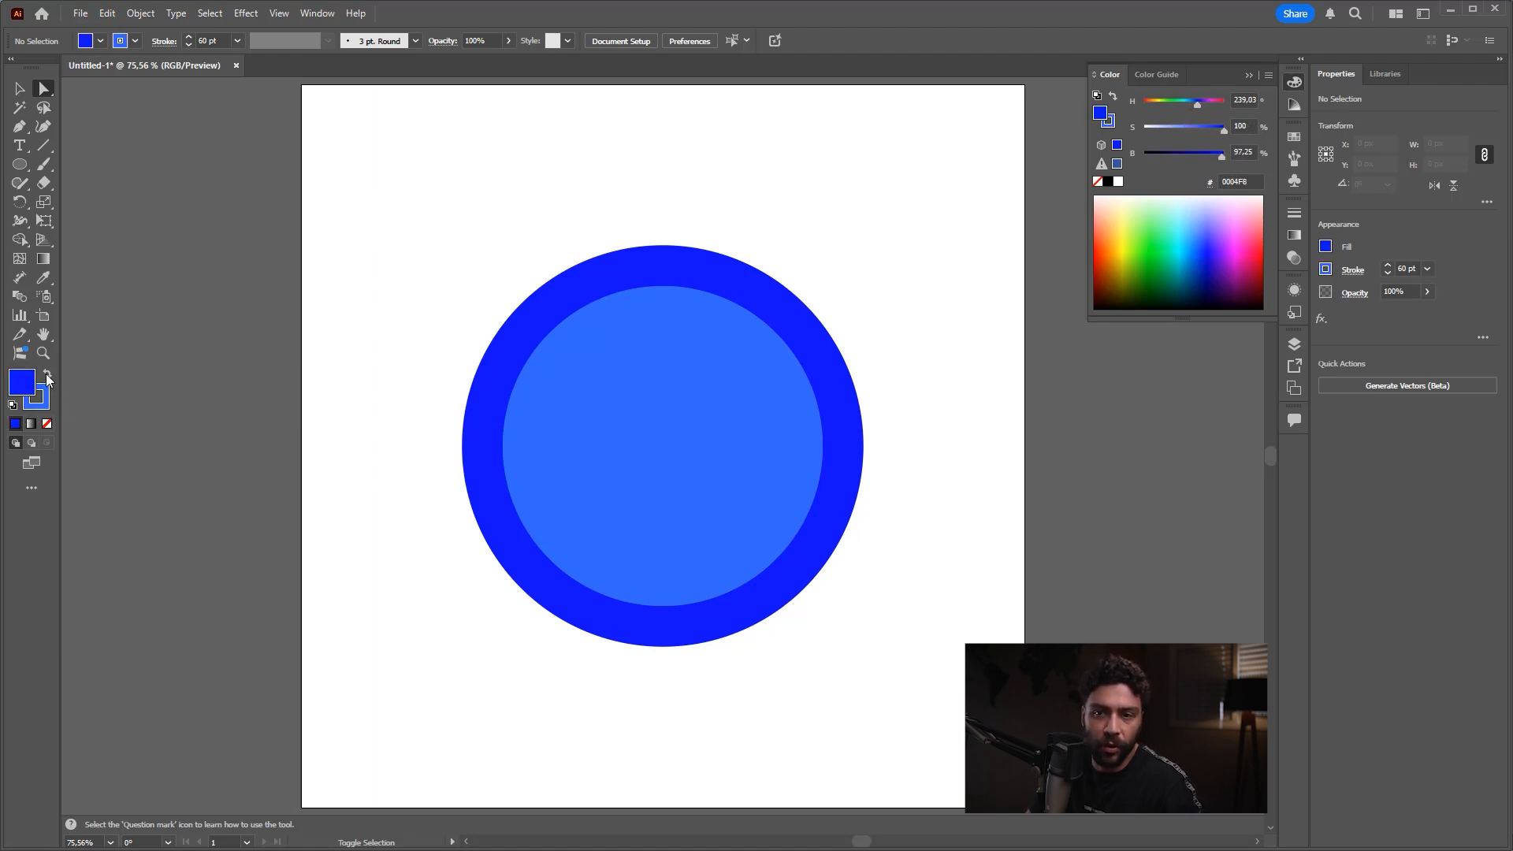
click(46, 375)
Step: Alternate the active colour between stroke and fill, and pick magenta FD14FF as the fill with nothing selected
click(38, 391)
click(22, 384)
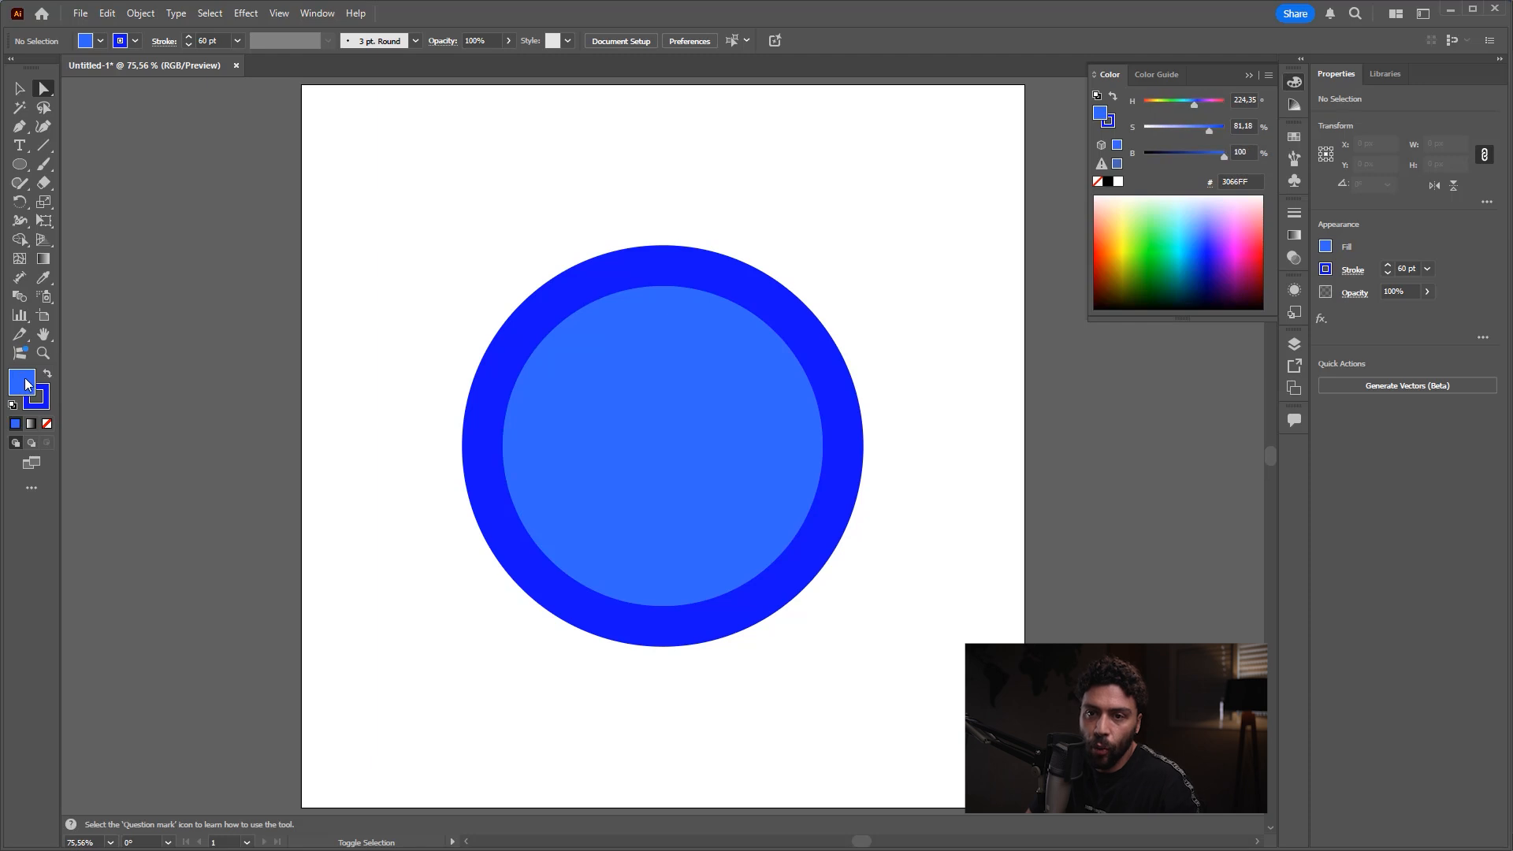
click(45, 398)
click(21, 383)
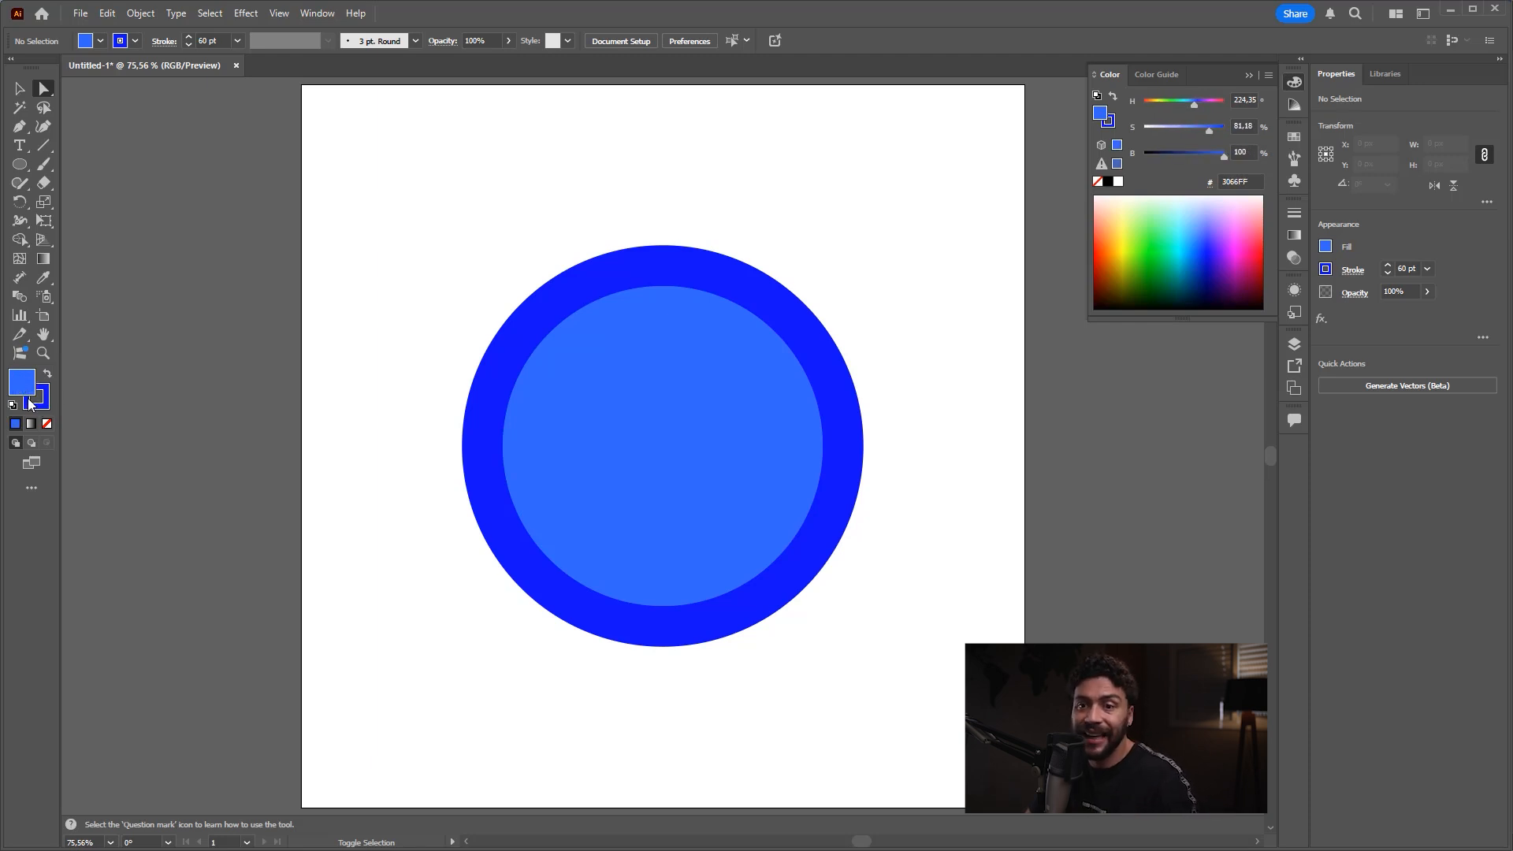
click(36, 404)
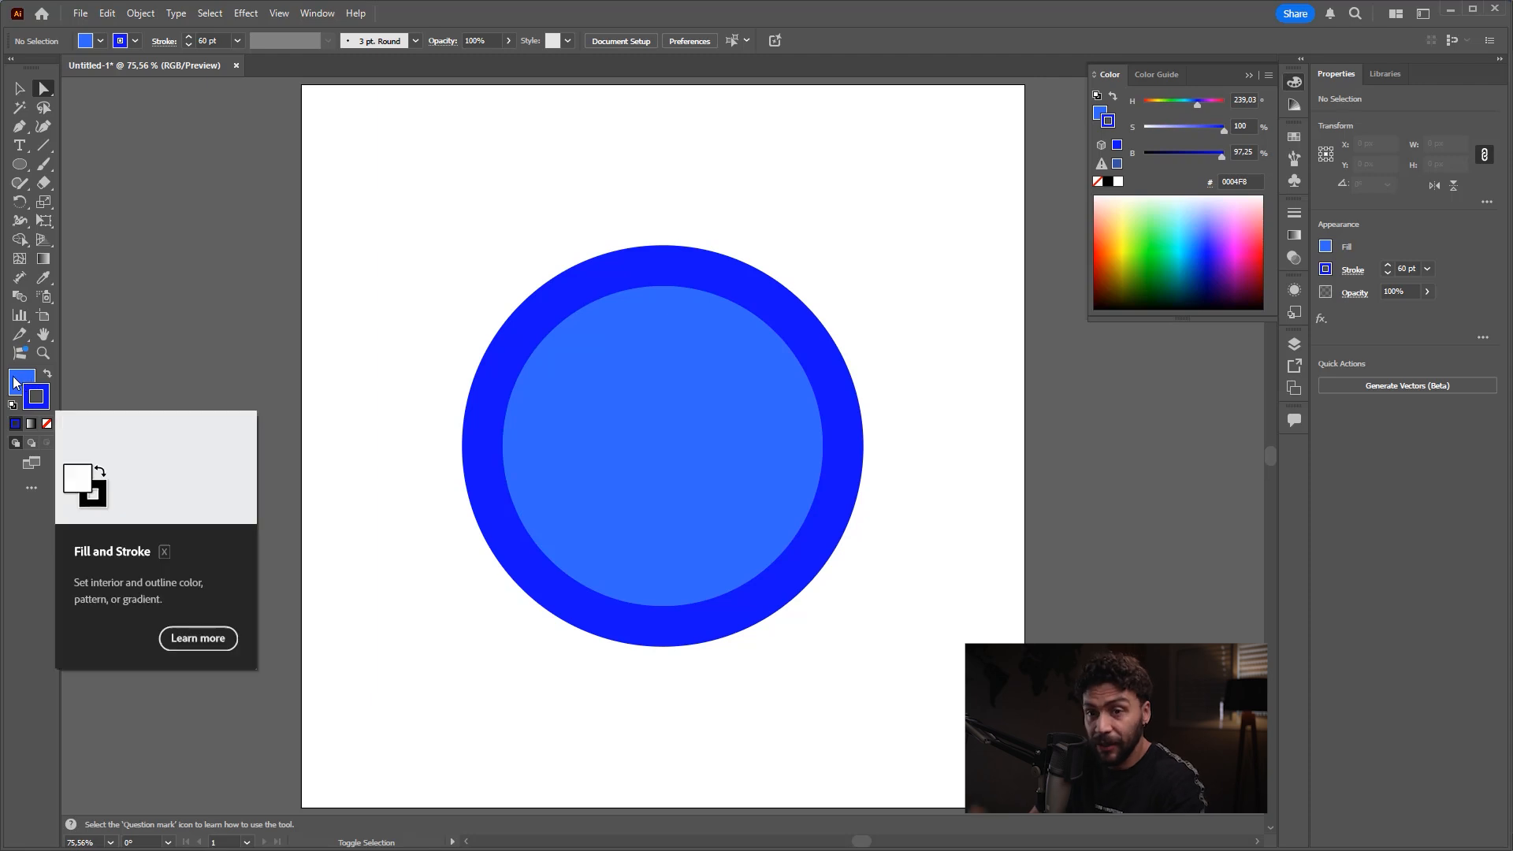
click(21, 384)
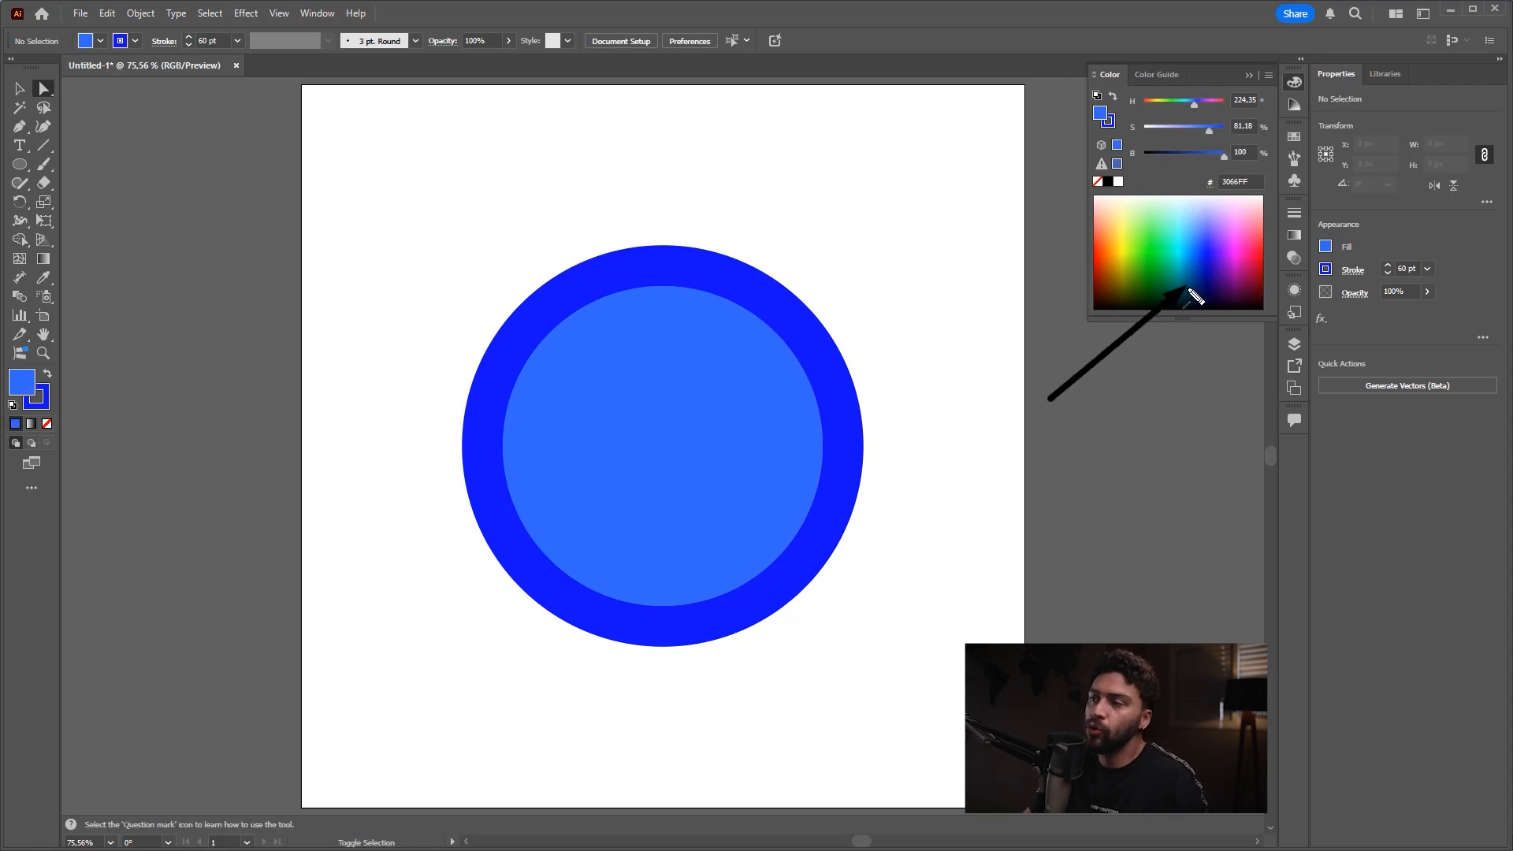
mouse_move(1254, 227)
mouse_down()
mouse_move(1236, 230)
mouse_move(1239, 250)
mouse_up()
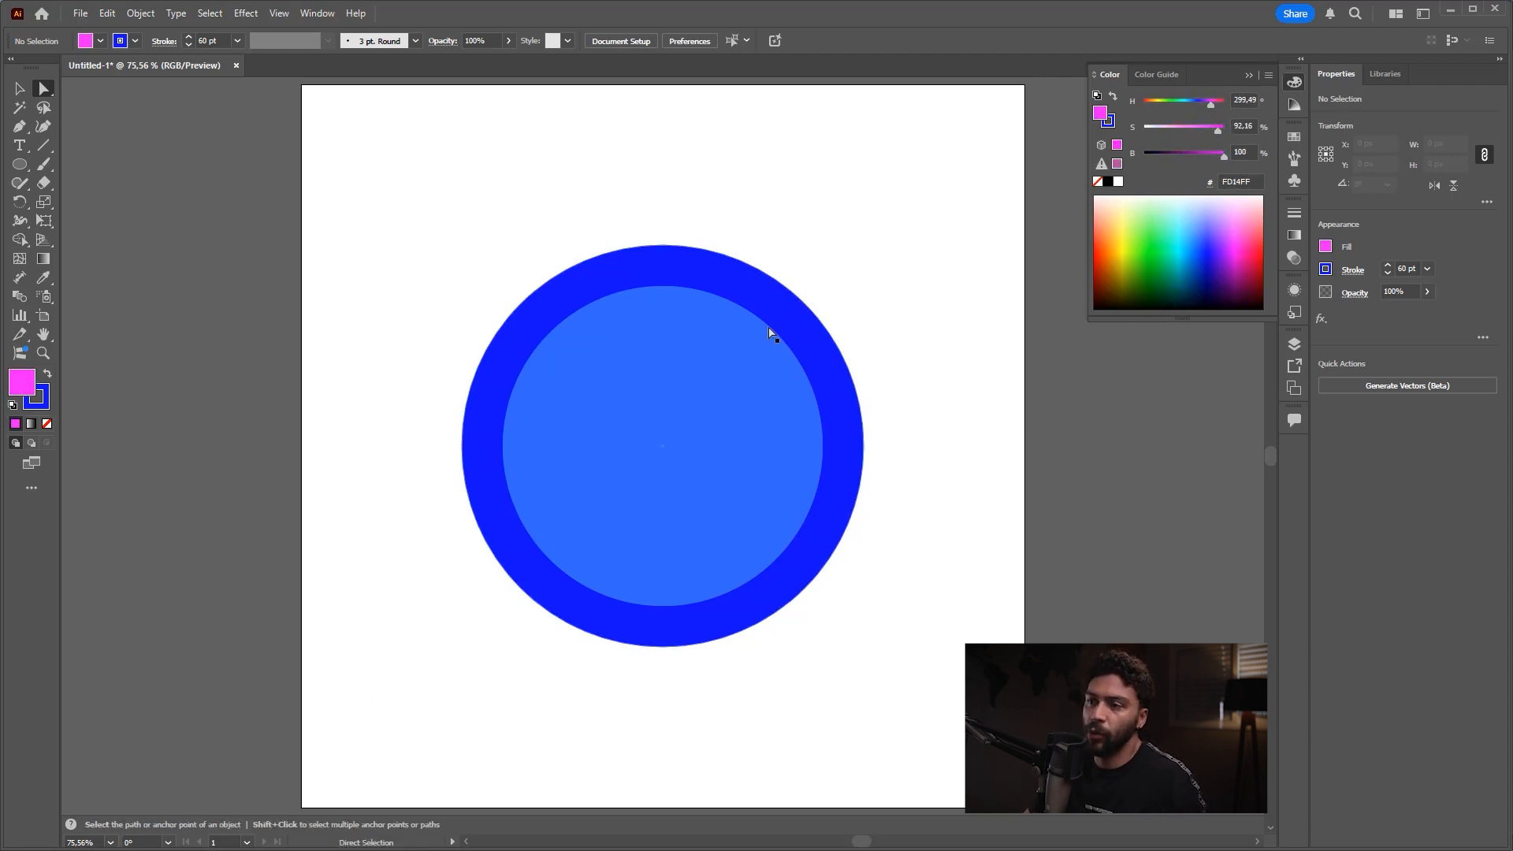
Step: Select the circle and set its fill colour to pink F95EFF
click(720, 386)
key(v)
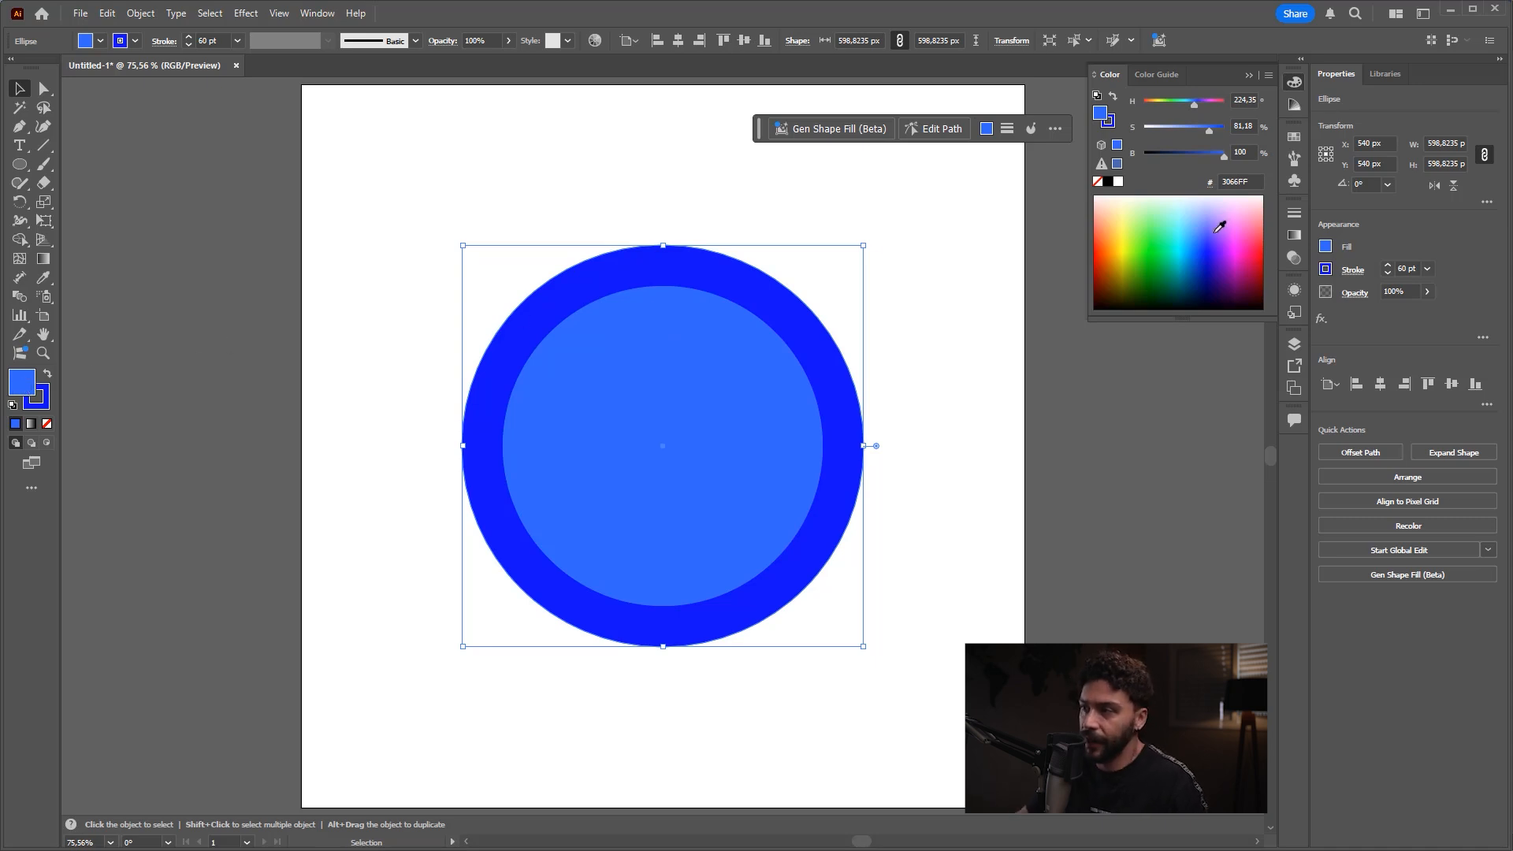
click(1234, 225)
Step: Set the circle's stroke colour to pale yellow F5FF8F and deselect it
key(ctrl)
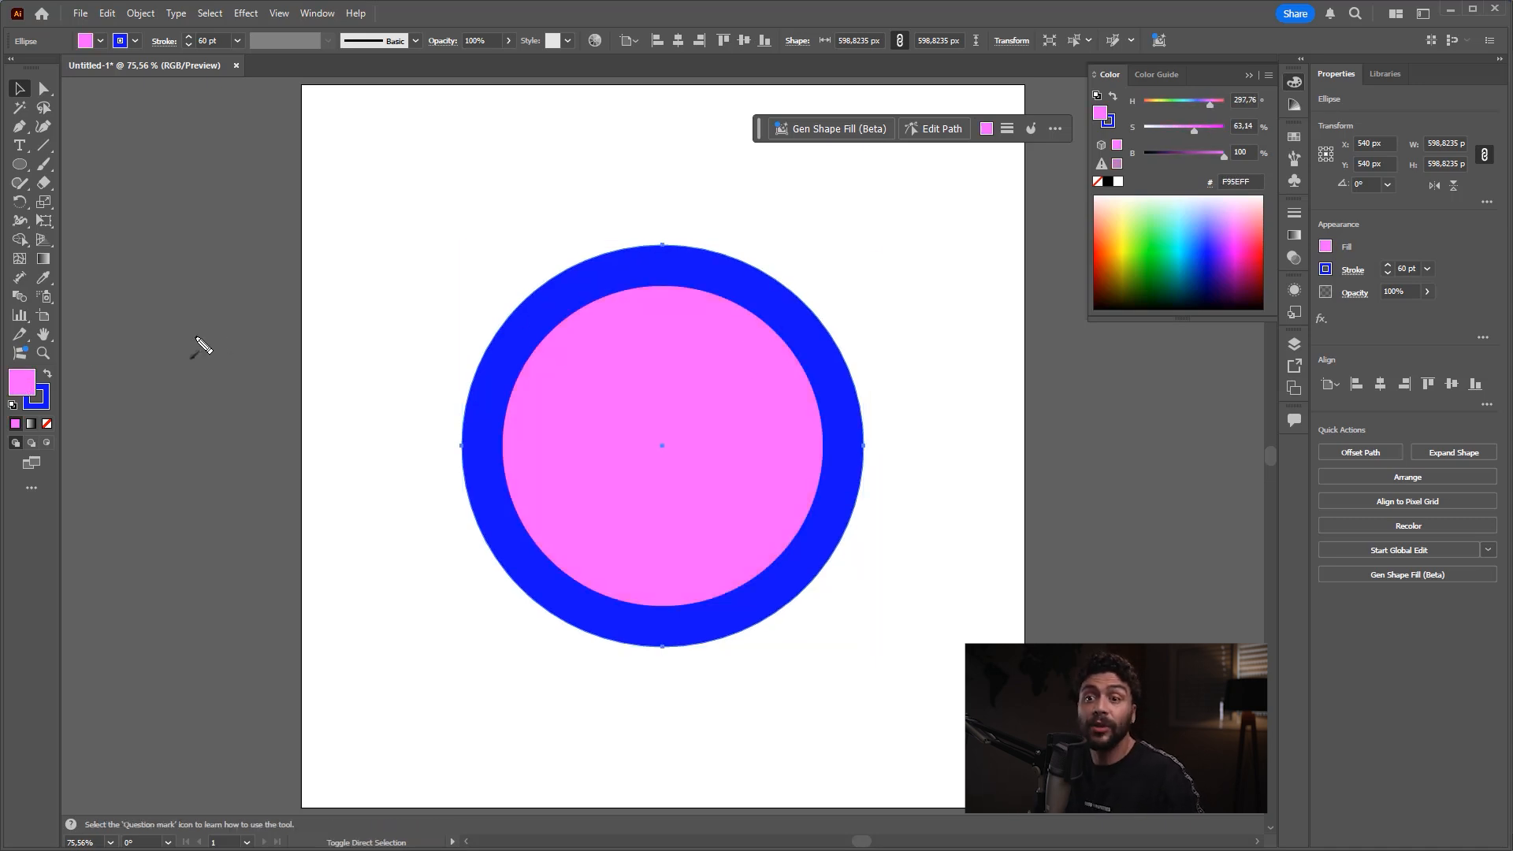
click(41, 398)
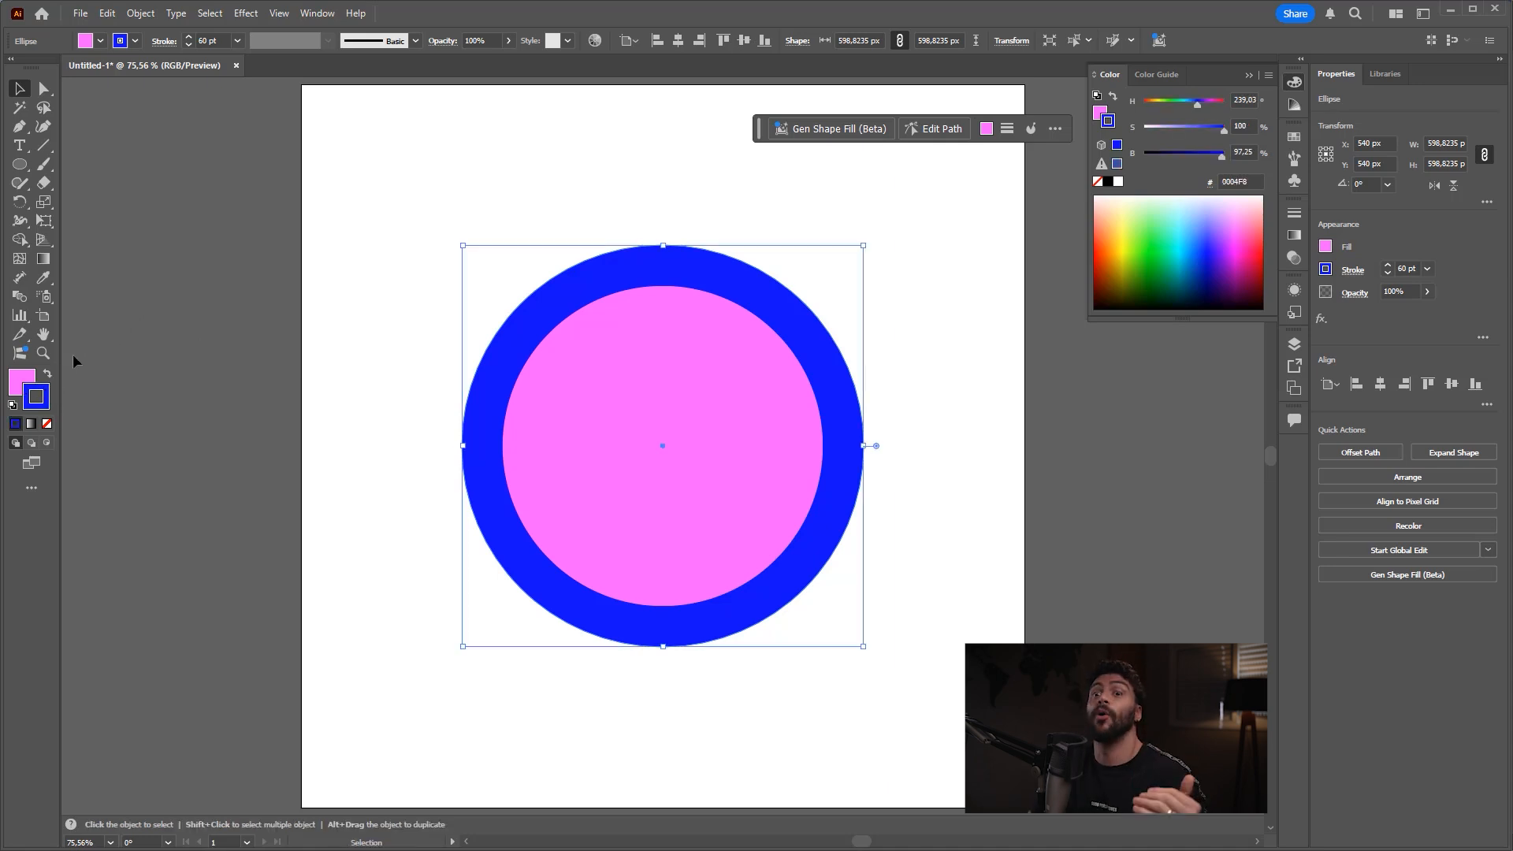
mouse_move(1195, 210)
mouse_down()
mouse_move(1132, 221)
mouse_move(1166, 236)
mouse_move(1114, 274)
mouse_up()
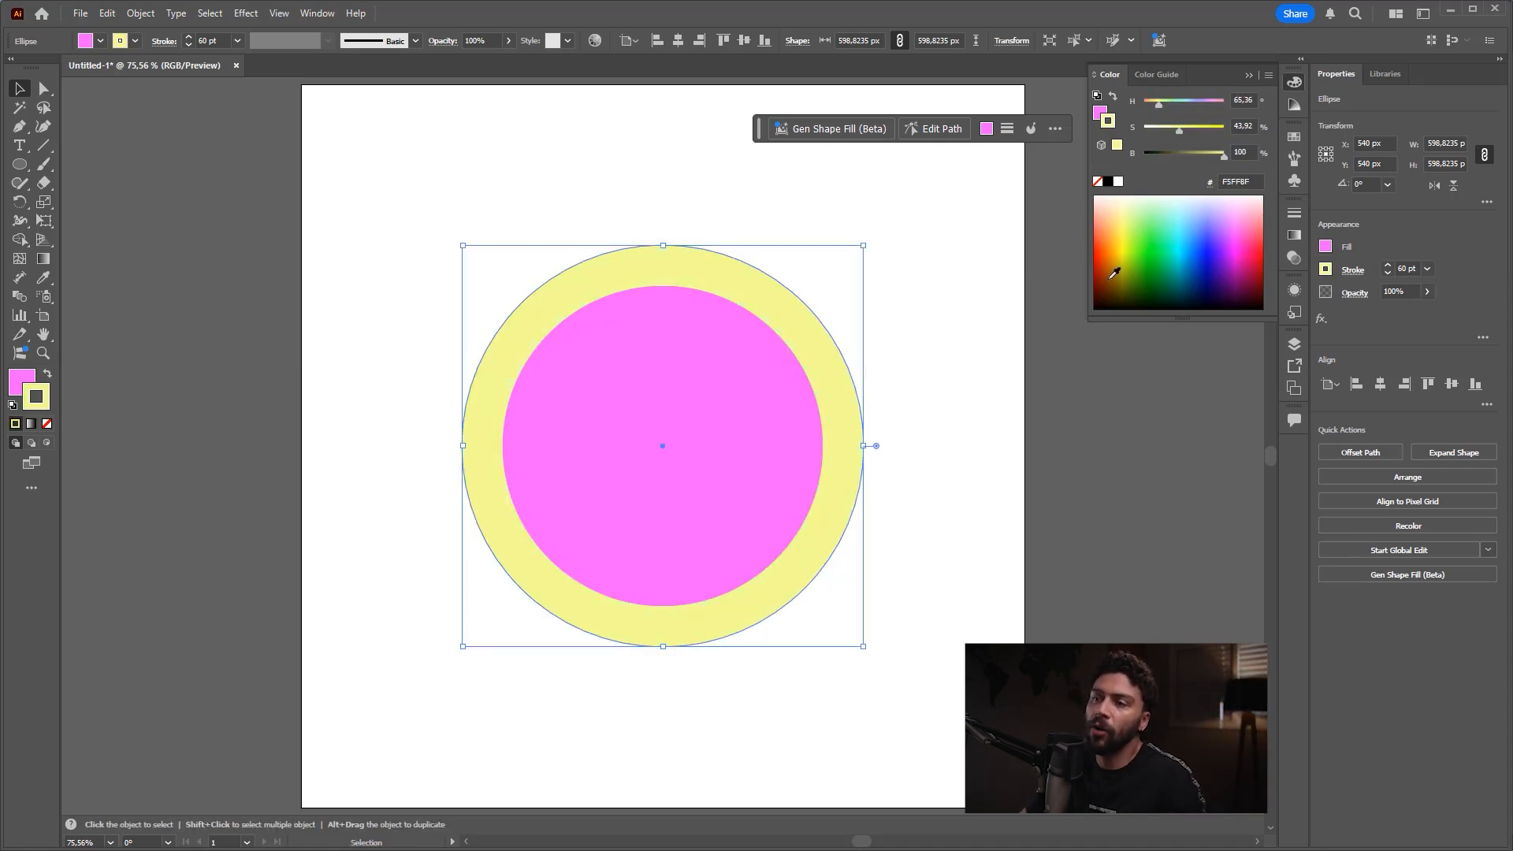
click(932, 414)
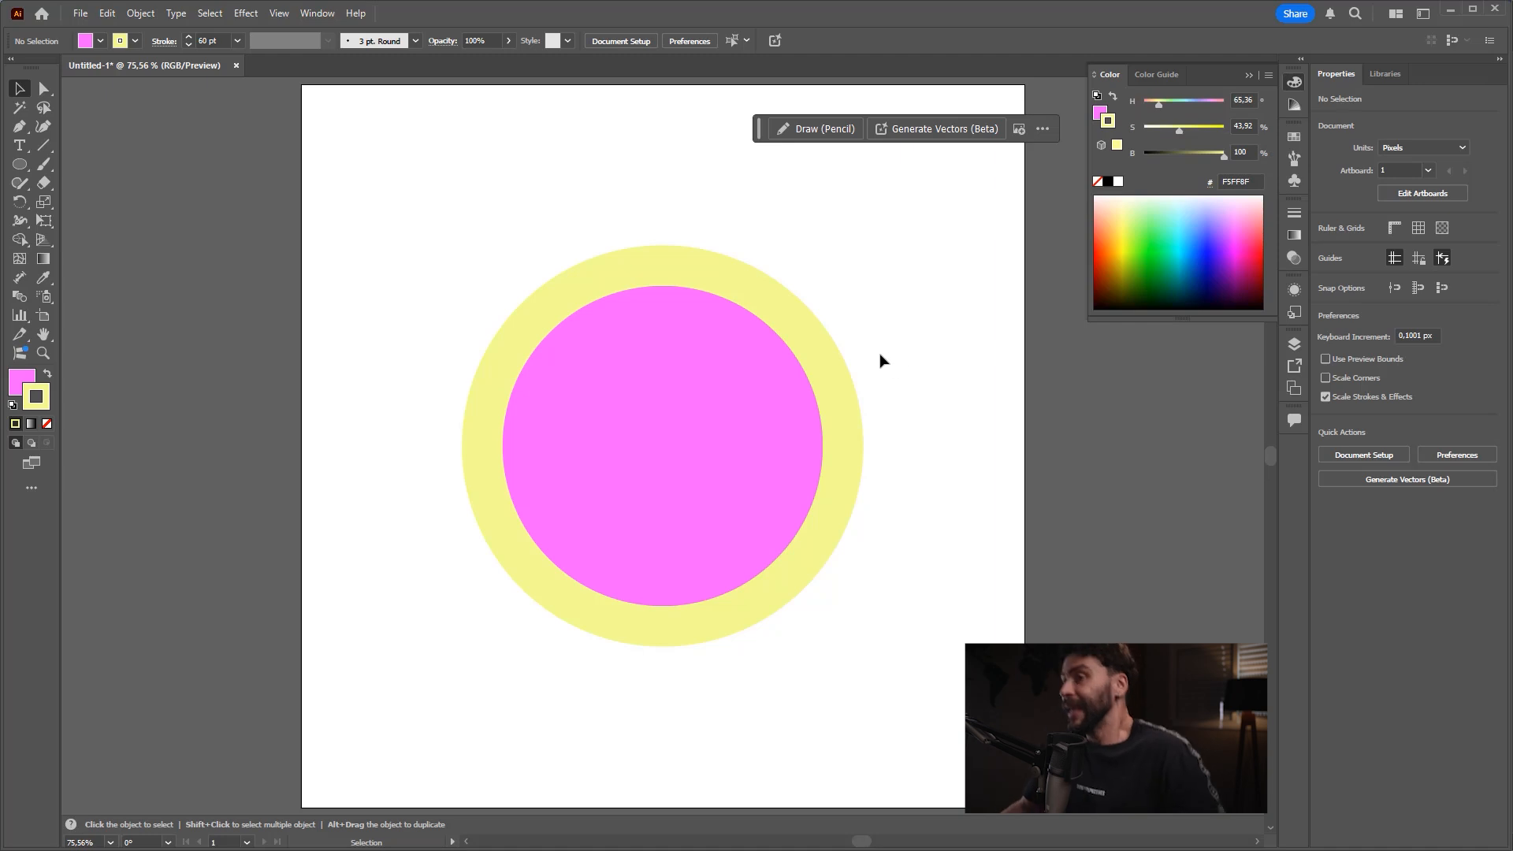
Step: Reset the circle to the default white fill and 1 pt black stroke
click(656, 410)
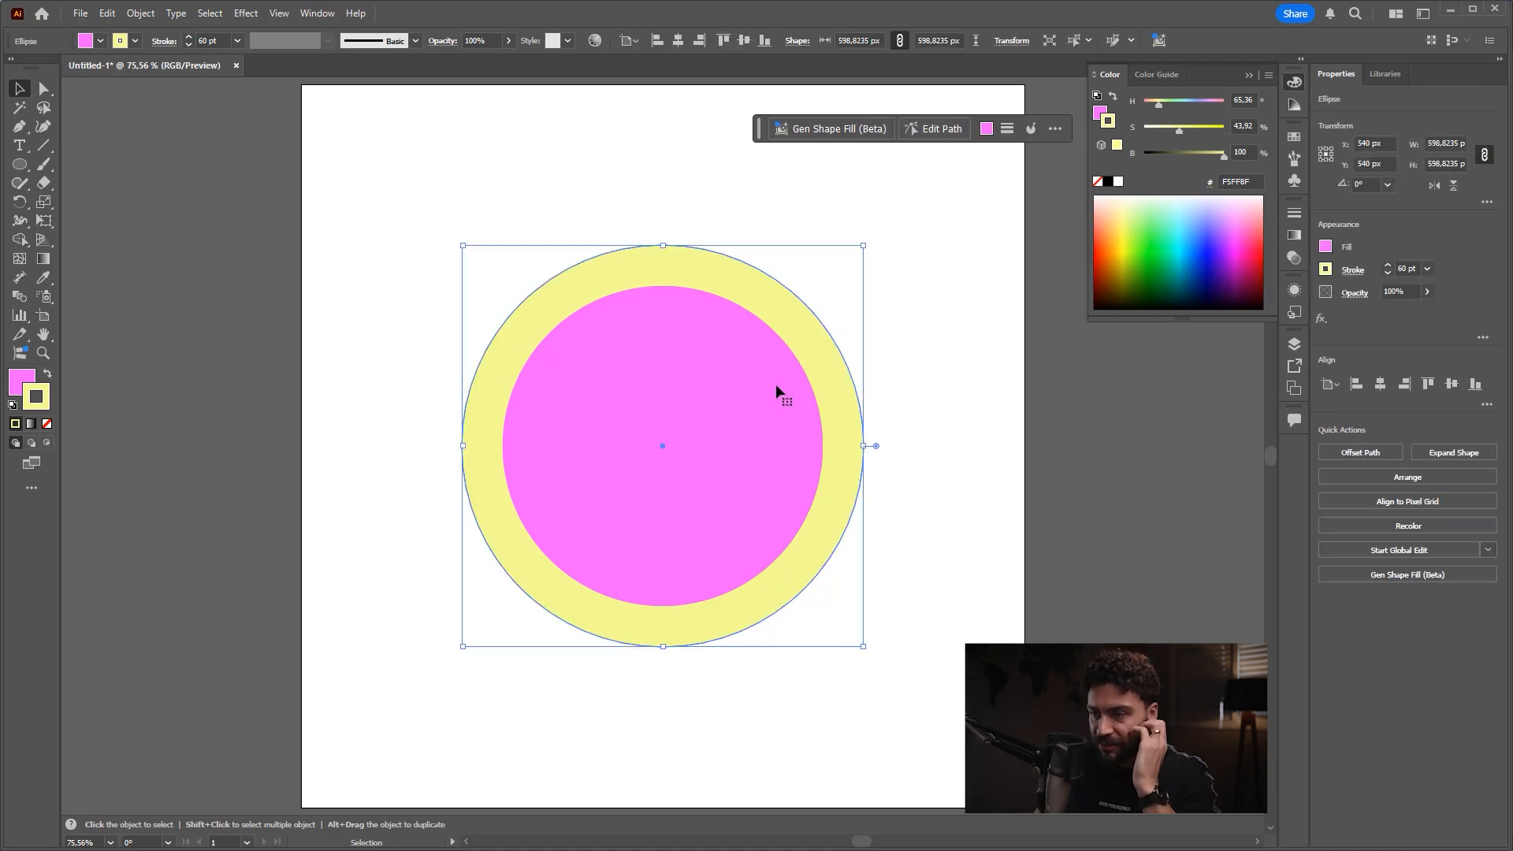
key(ctrl+2)
drag(884, 263, 771, 375)
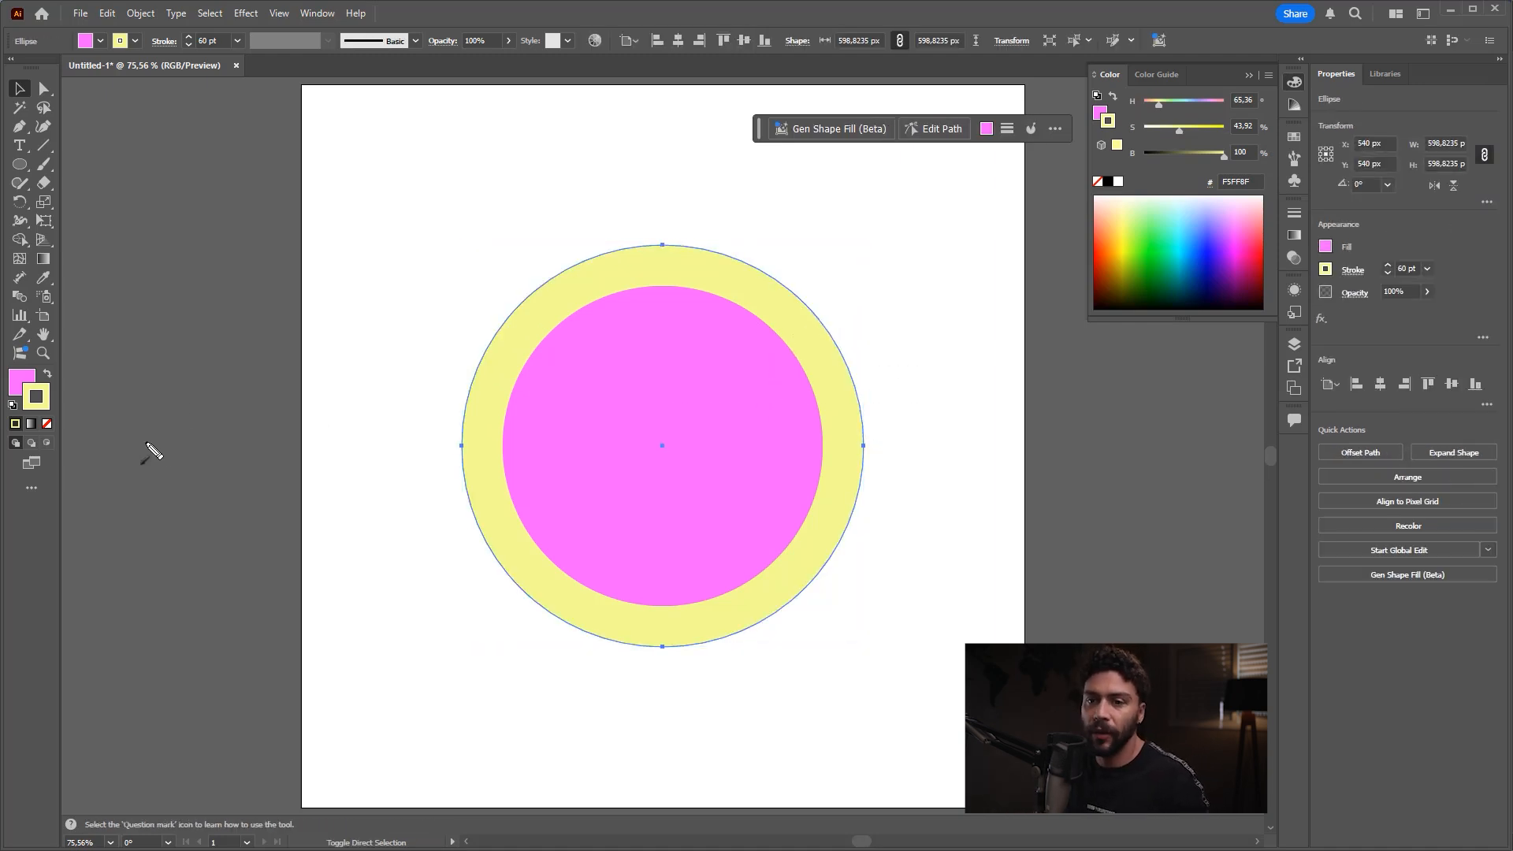
drag(165, 472, 25, 411)
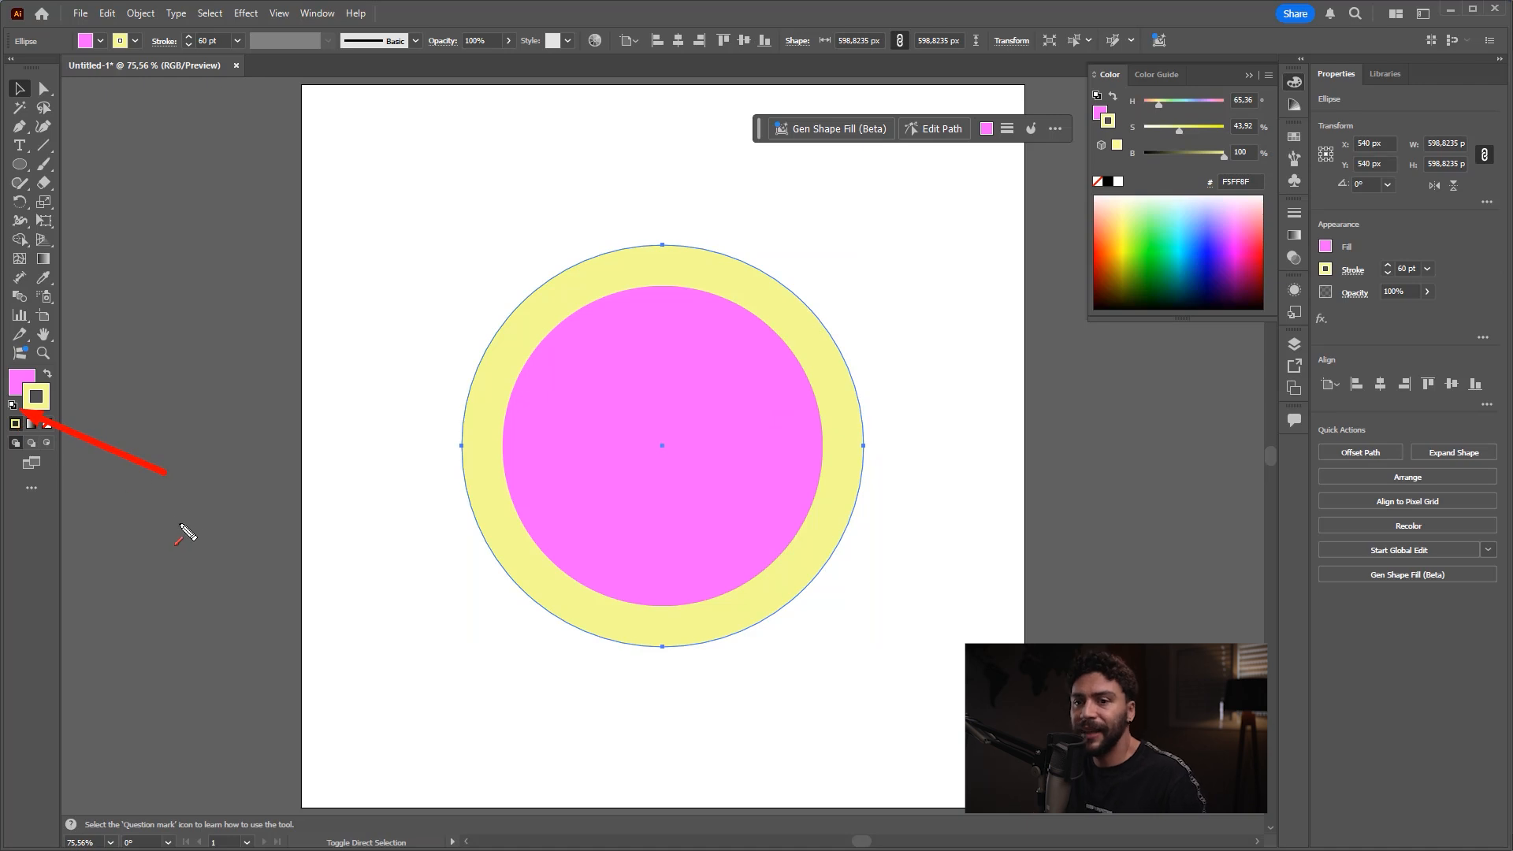
click(12, 405)
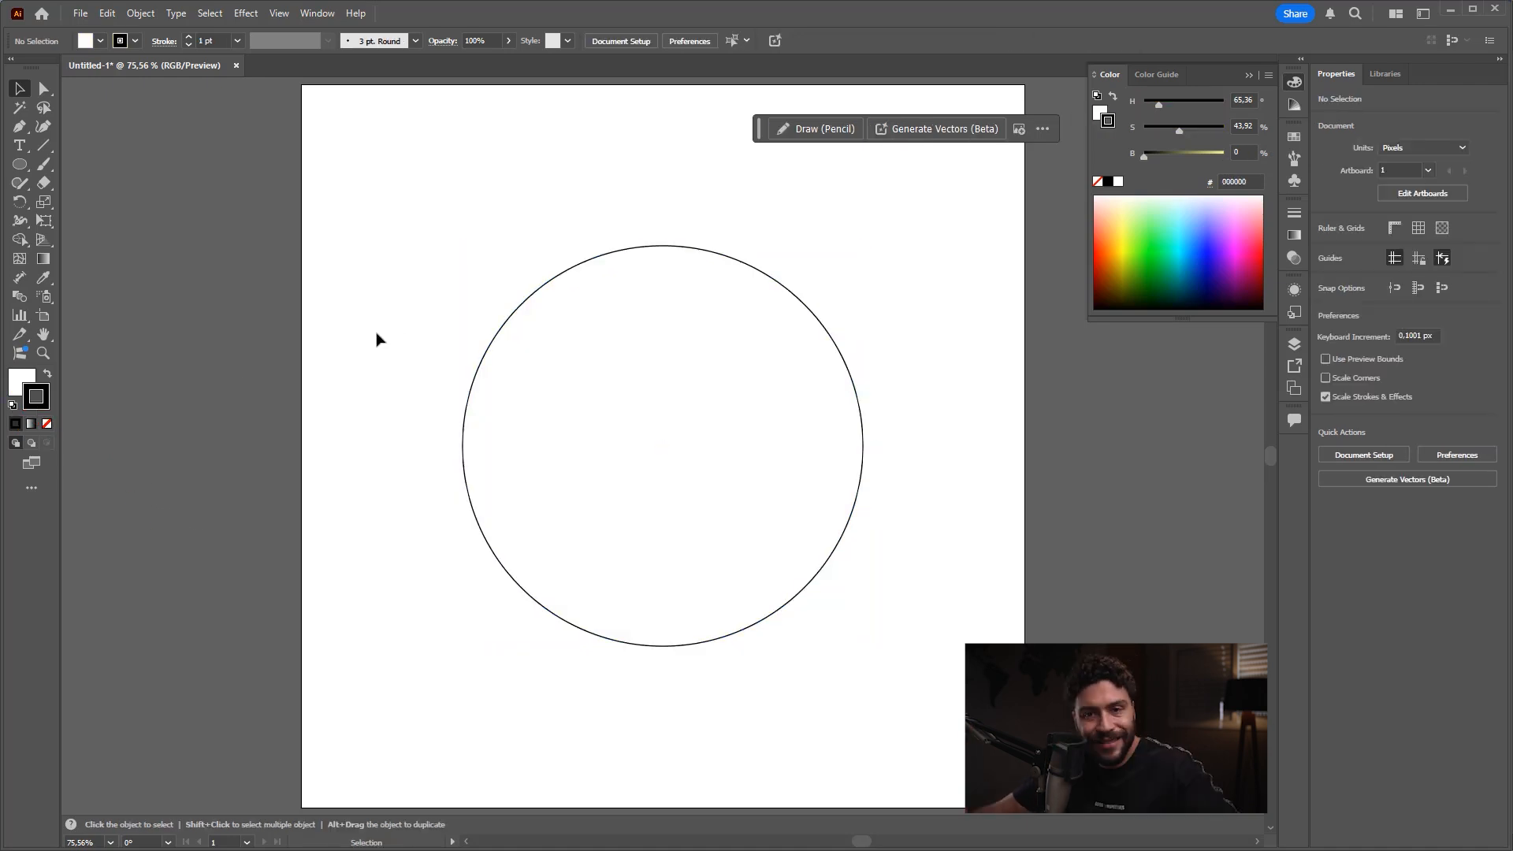
Step: Try moving the circle off the artboard, undo the move and deselect it
drag(495, 496, 111, 517)
key(ctrl+z)
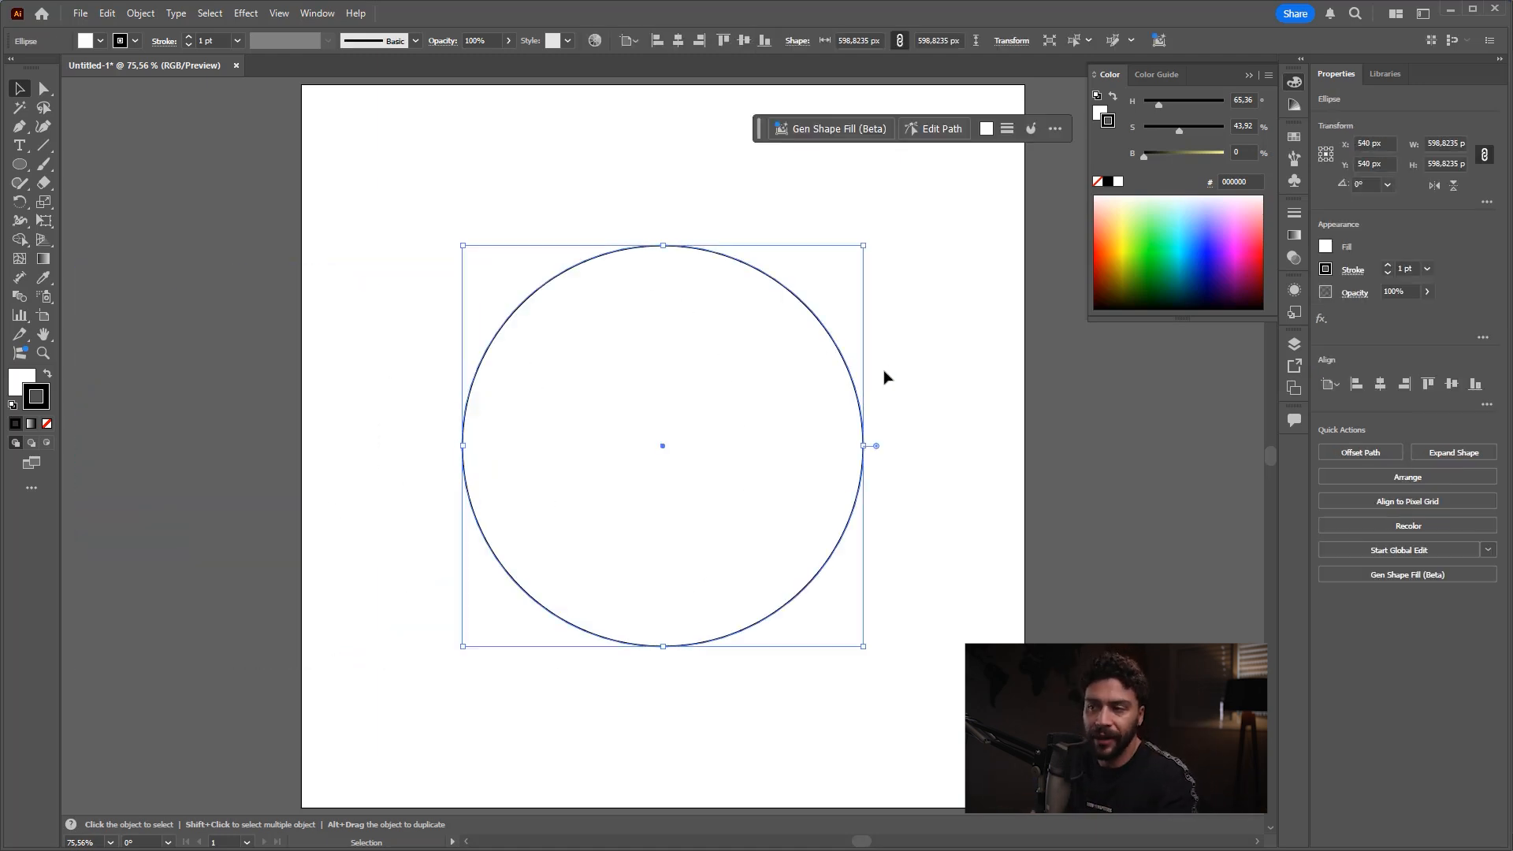
click(906, 423)
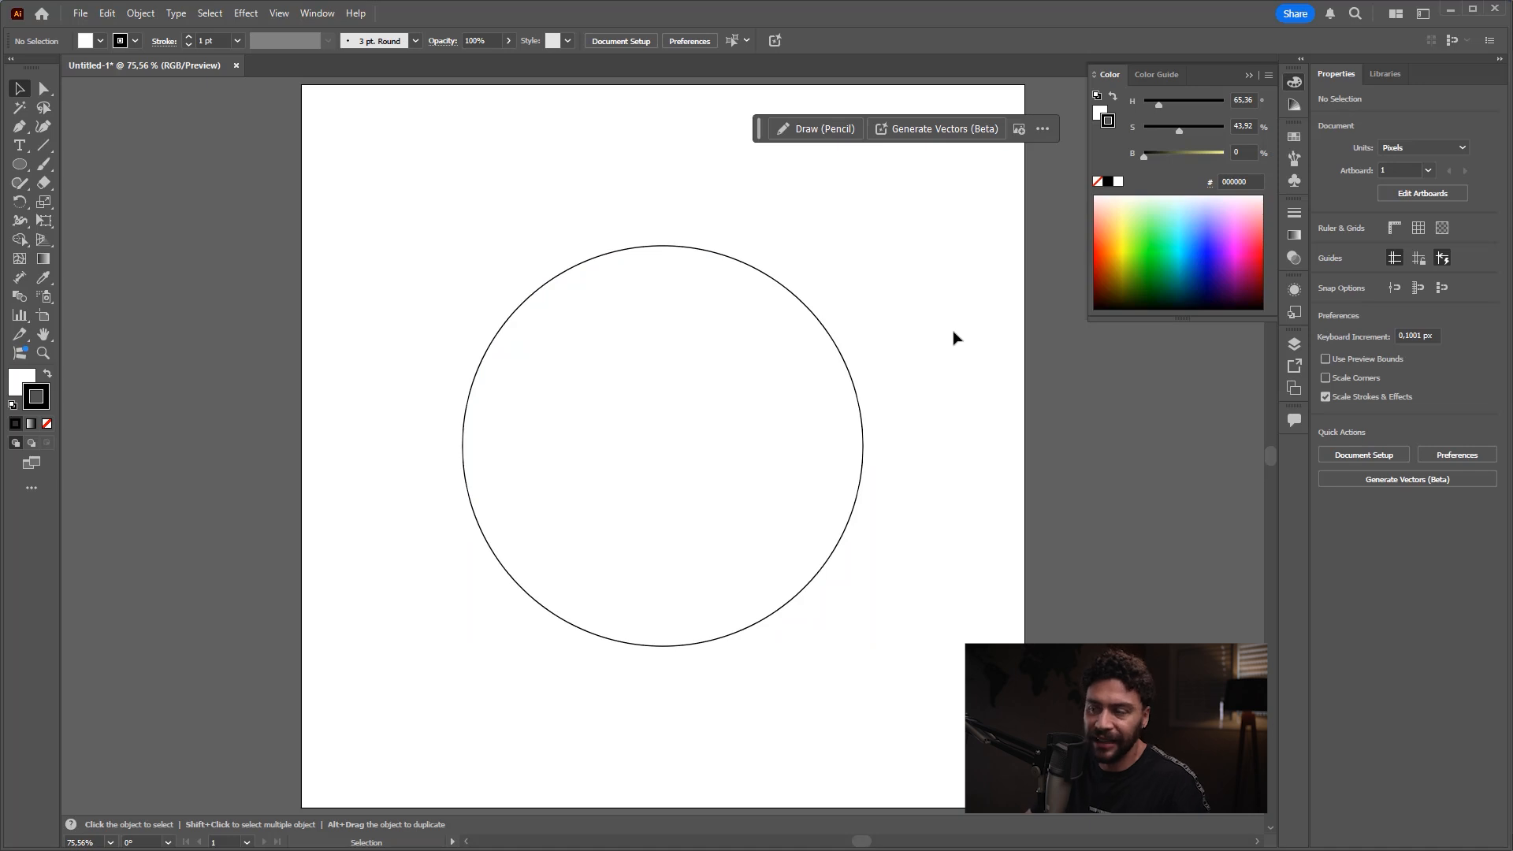
Step: Add the text "Bebê Lindiu" above the circle with the Type tool and return to the Selection tool
key(ctrl+shift+3)
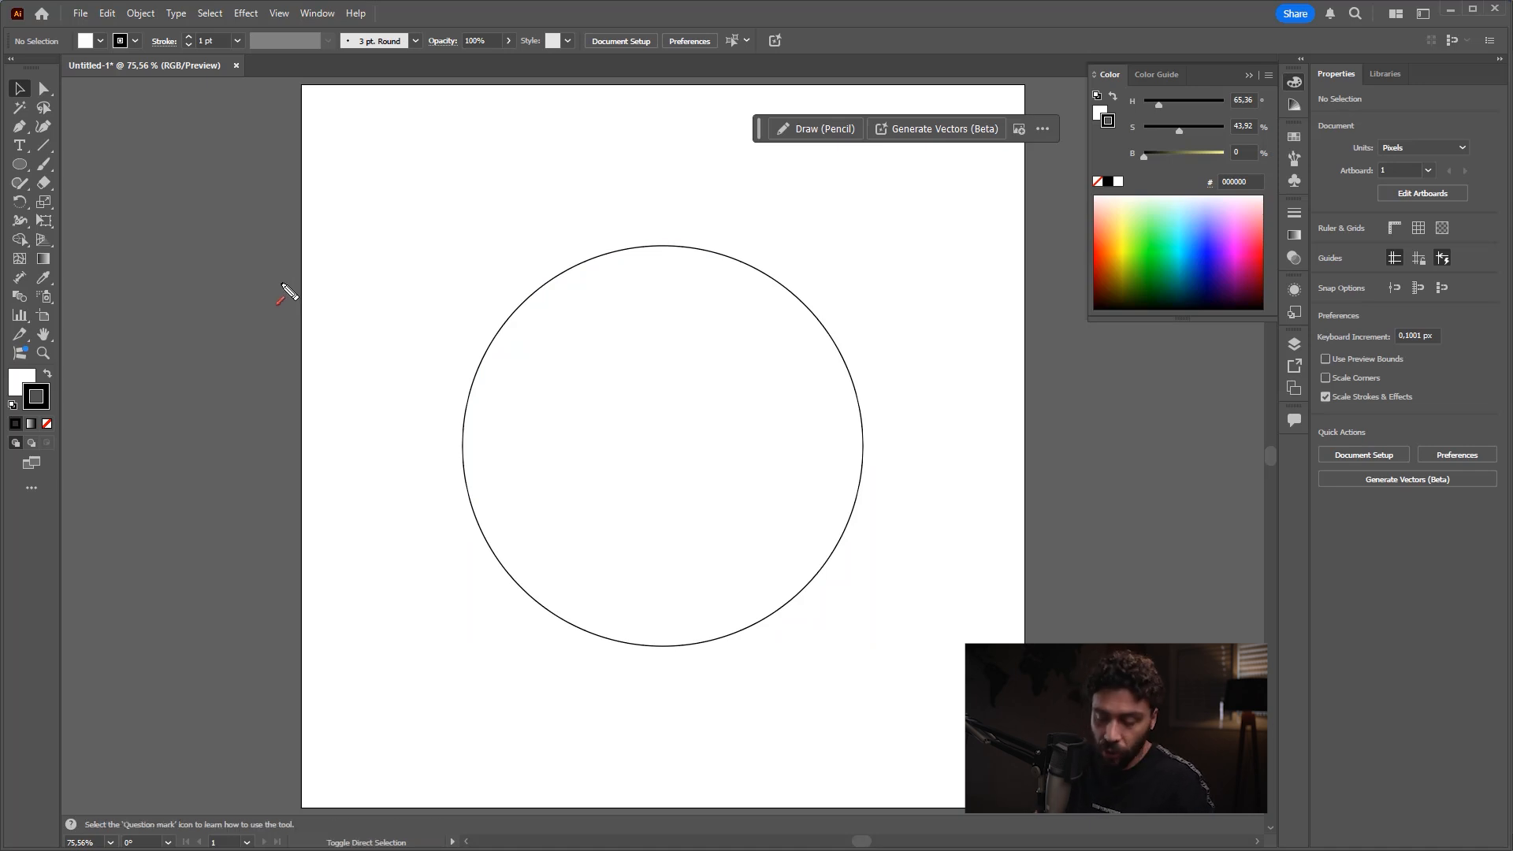
mouse_move(204, 191)
mouse_down()
mouse_move(35, 196)
mouse_move(34, 150)
mouse_up()
click(19, 145)
click(481, 201)
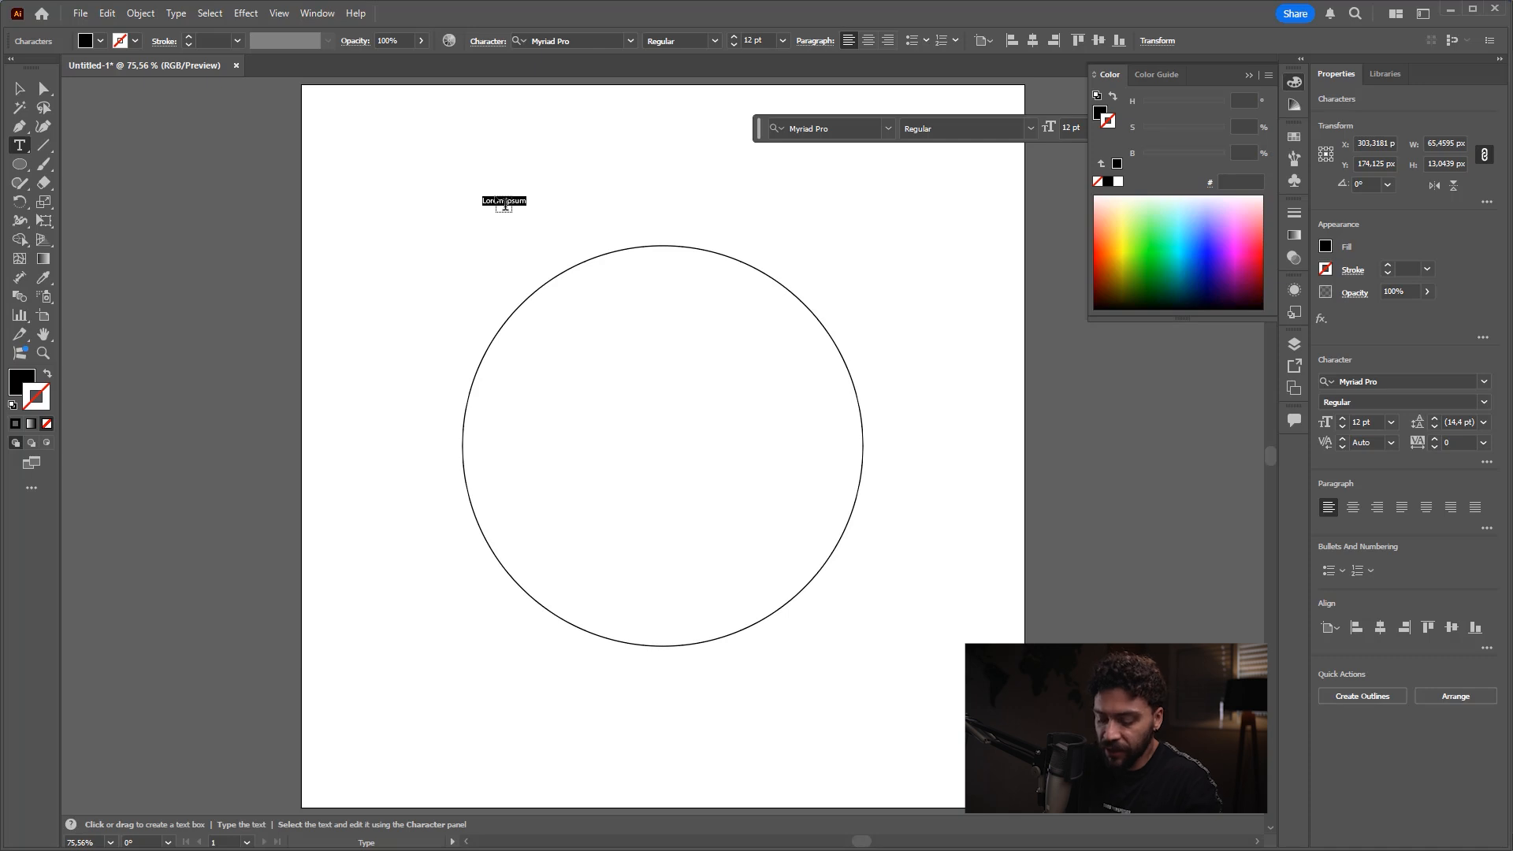
text(be)
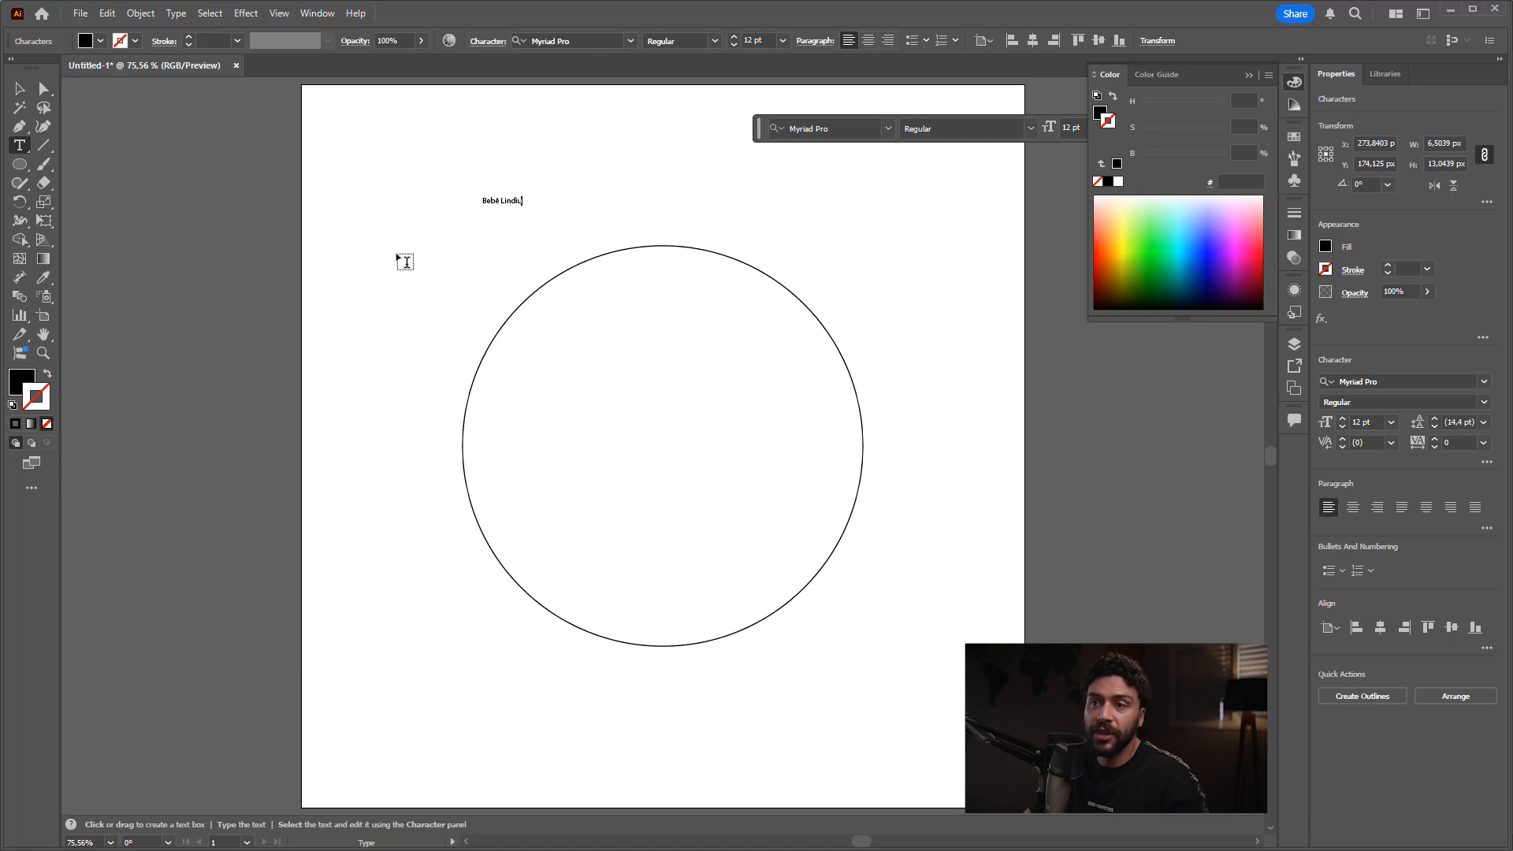
click(20, 88)
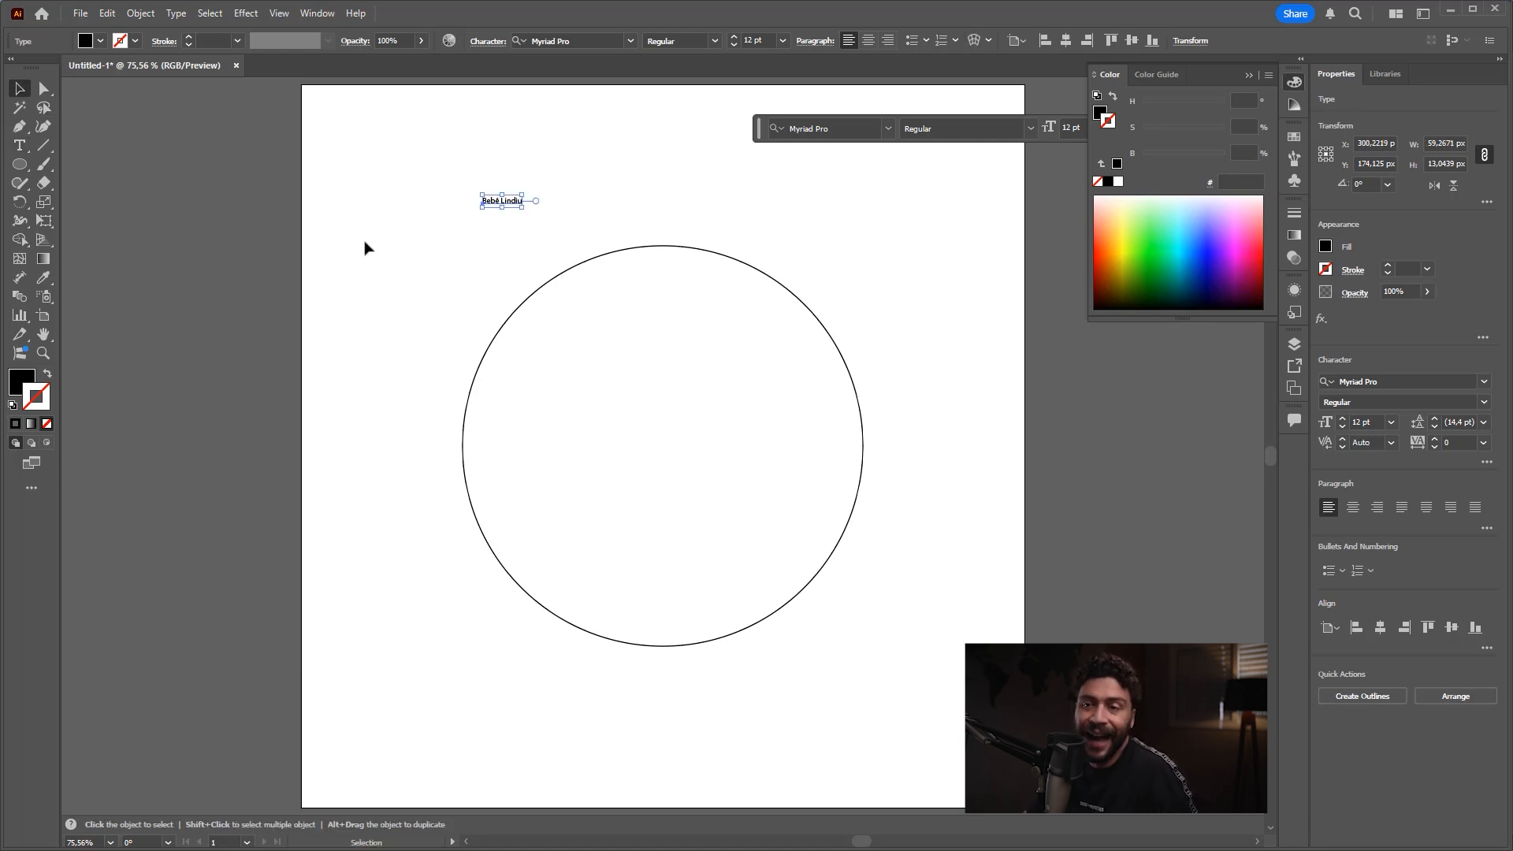
Step: Scale the "Bebê Lindiu" text up to about 89 pt and move it into the lower part of the circle
key(ctrl+shift+3)
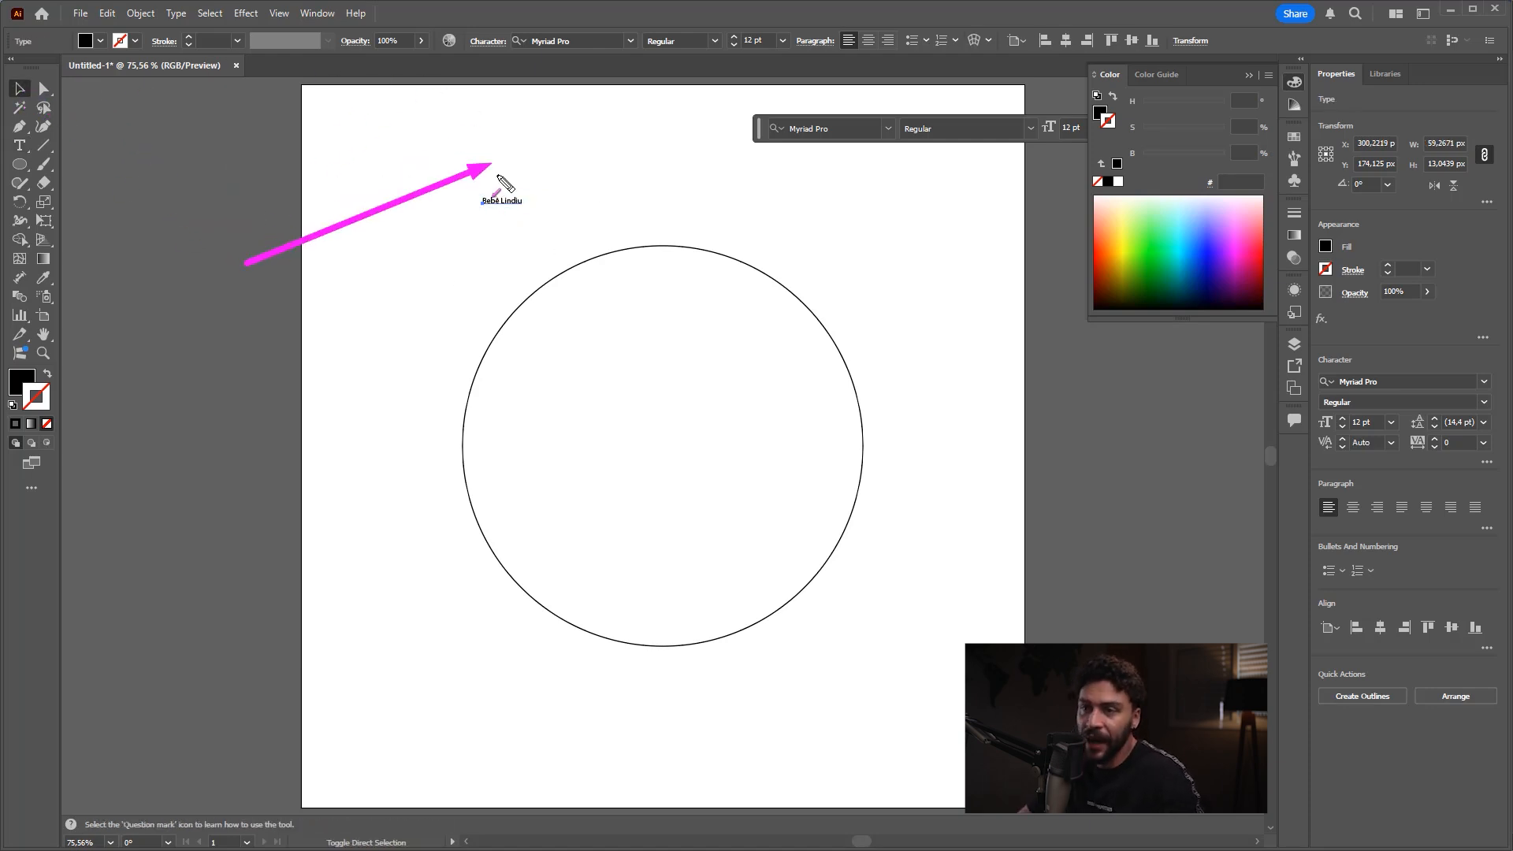
click(512, 201)
drag(521, 210, 727, 269)
drag(780, 209, 660, 254)
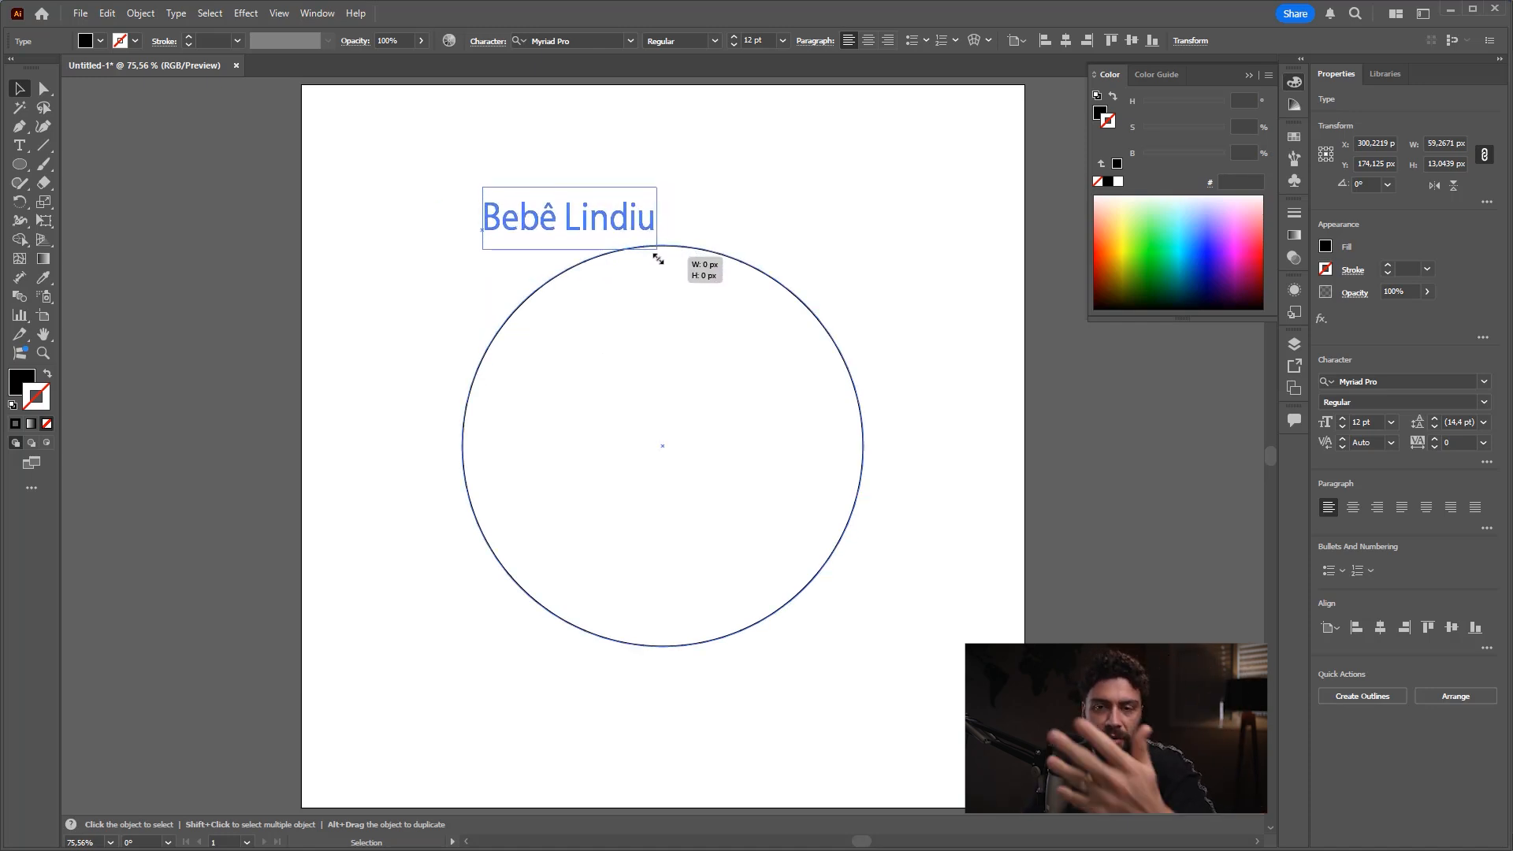
drag(658, 258, 673, 235)
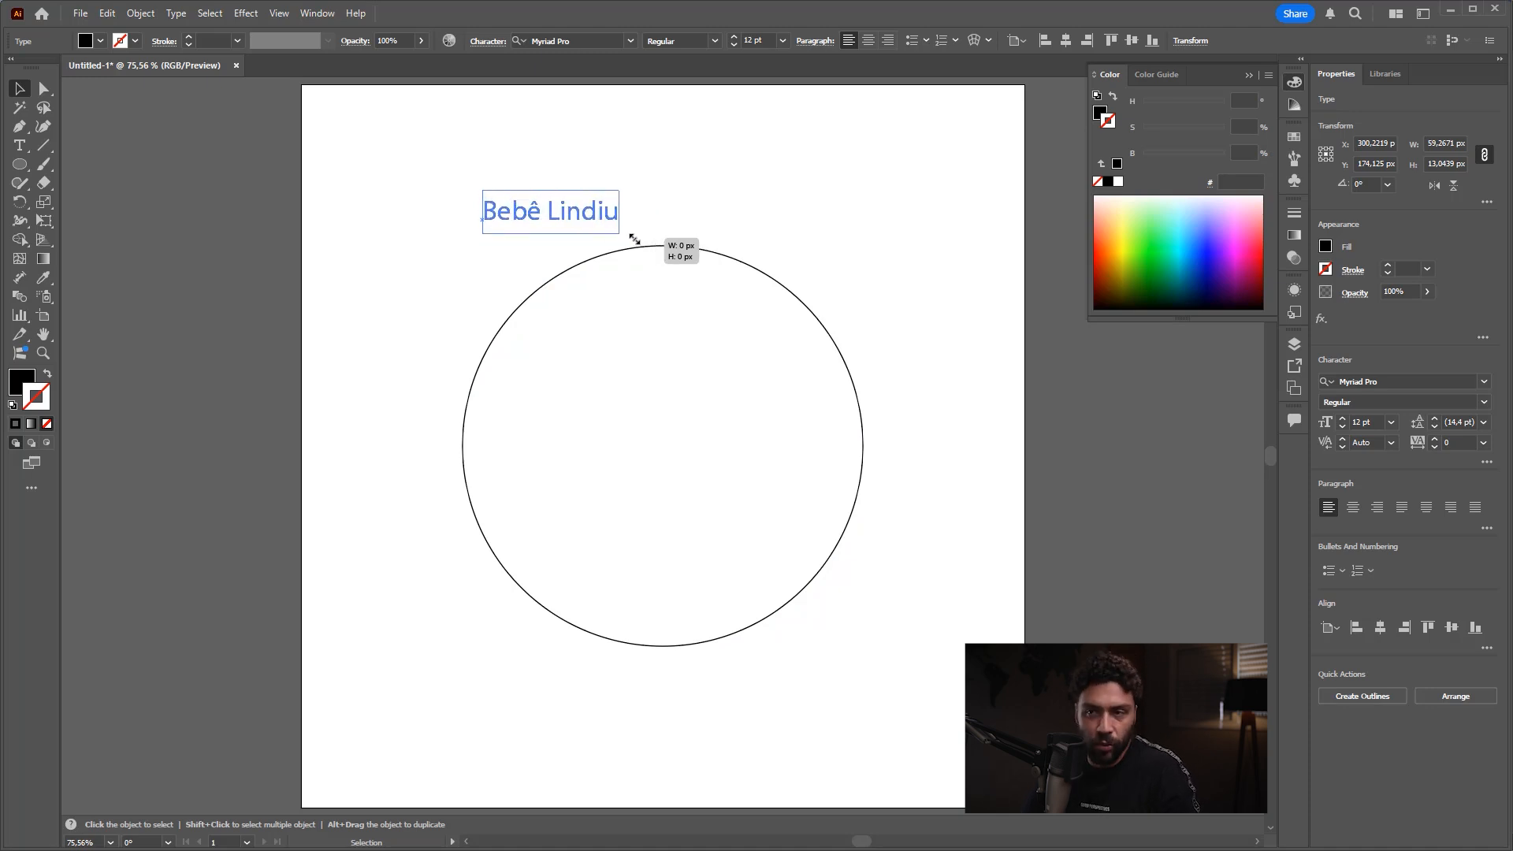
drag(789, 238, 862, 288)
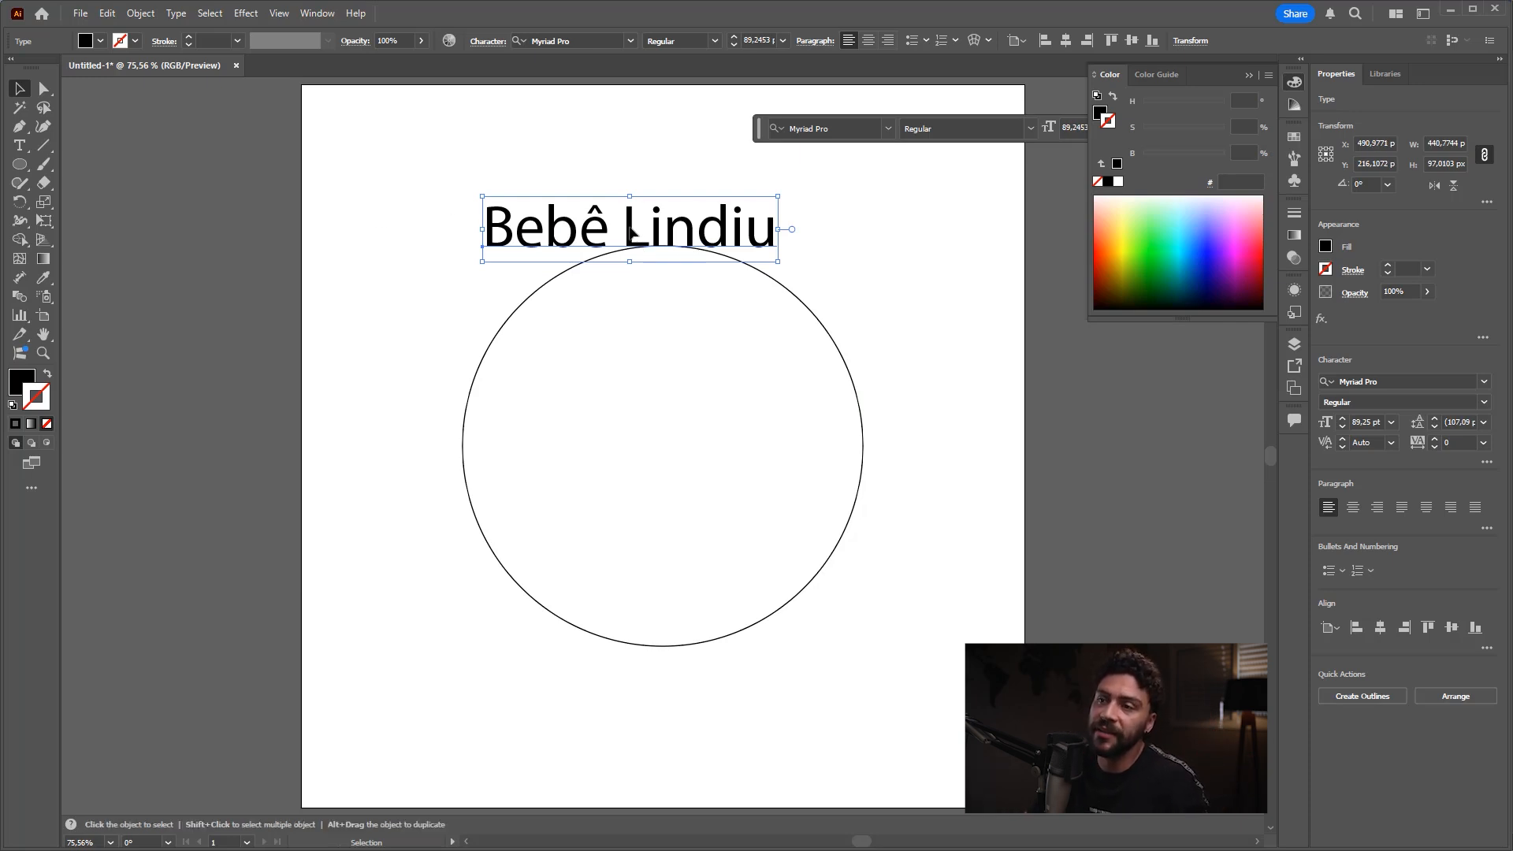
drag(630, 232, 676, 552)
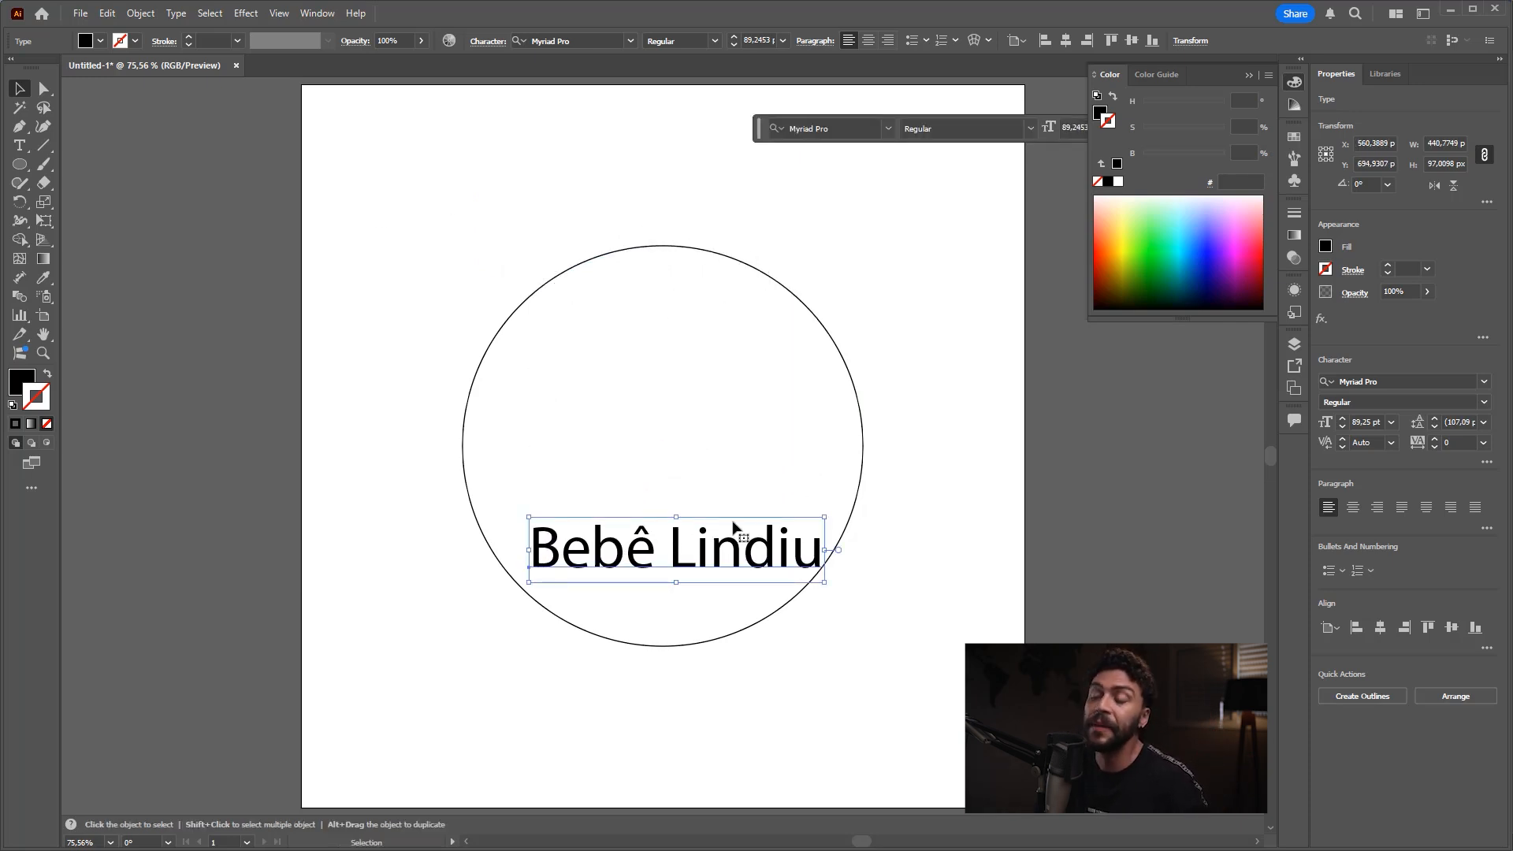
Step: Change the text's font to Just Another Hand Regular
key(ctrl+shift+3)
mouse_move(1201, 279)
mouse_down()
mouse_move(1343, 91)
mouse_move(1261, 236)
mouse_move(1384, 327)
mouse_move(1320, 367)
mouse_up()
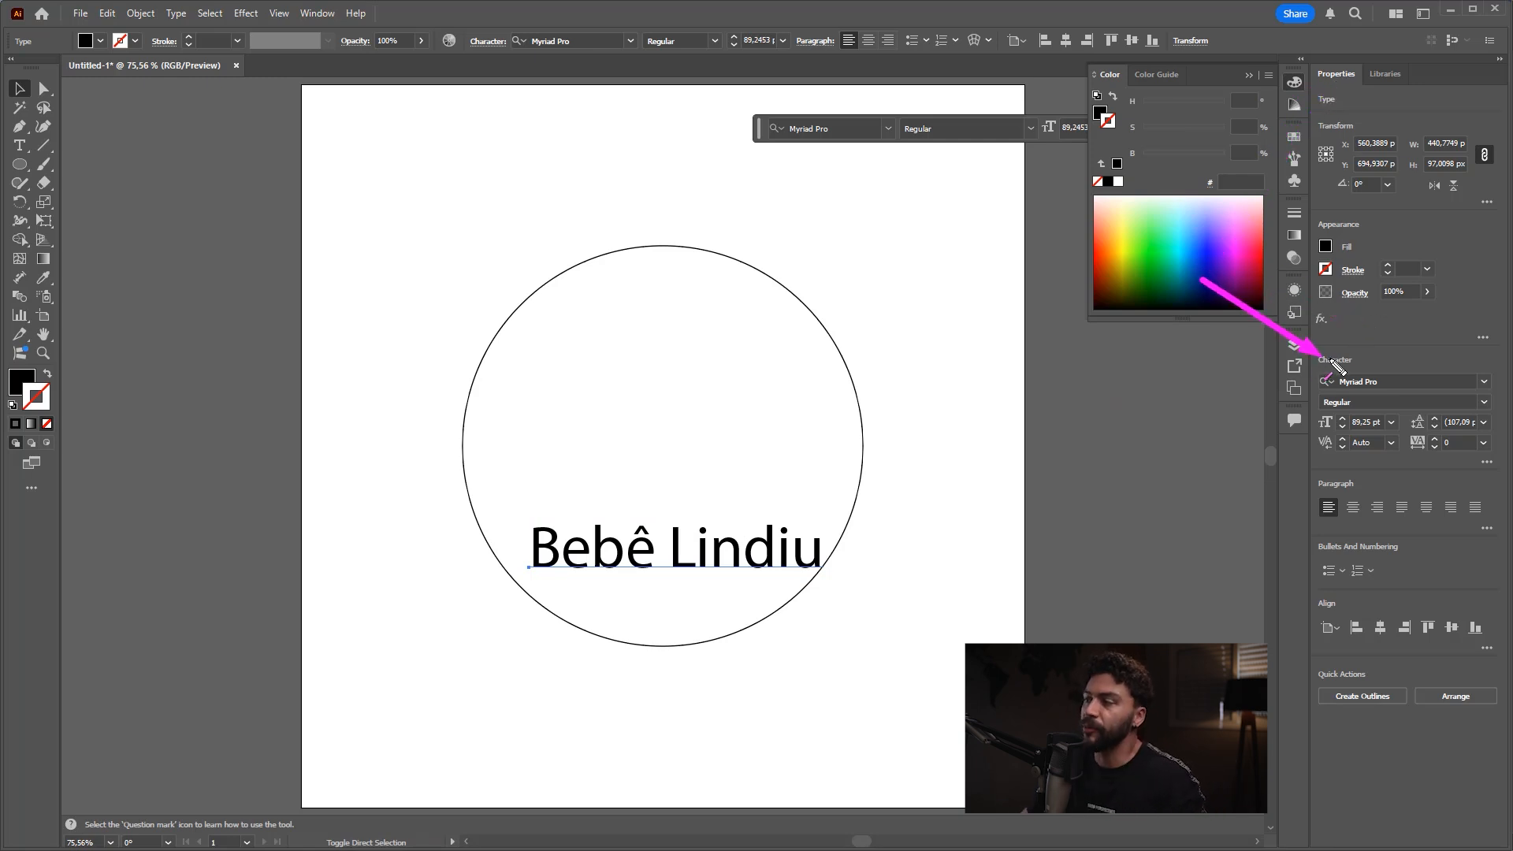
click(1377, 381)
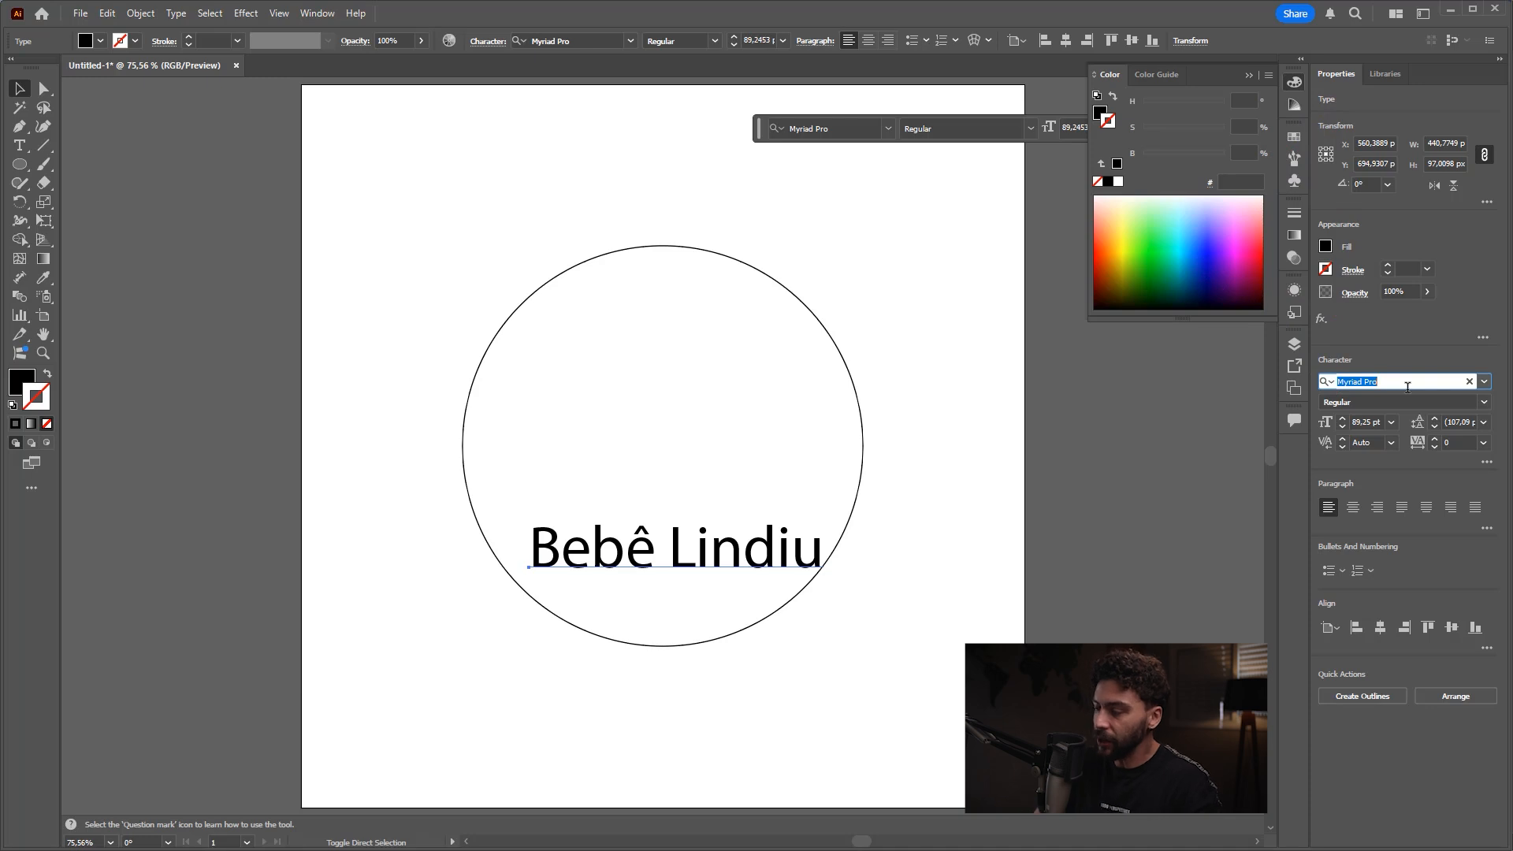
text(anothe)
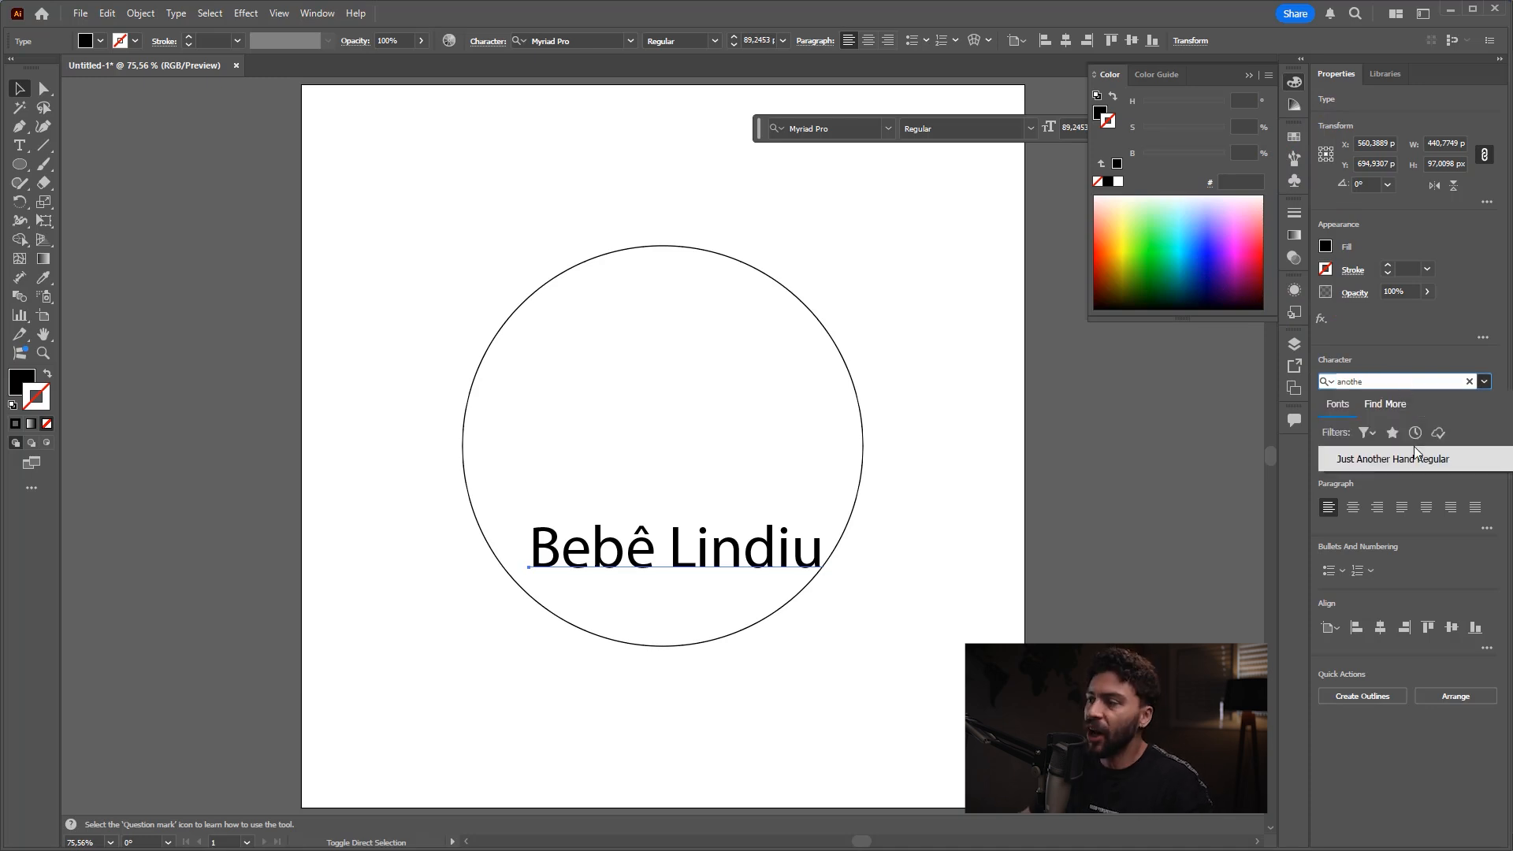
click(1400, 463)
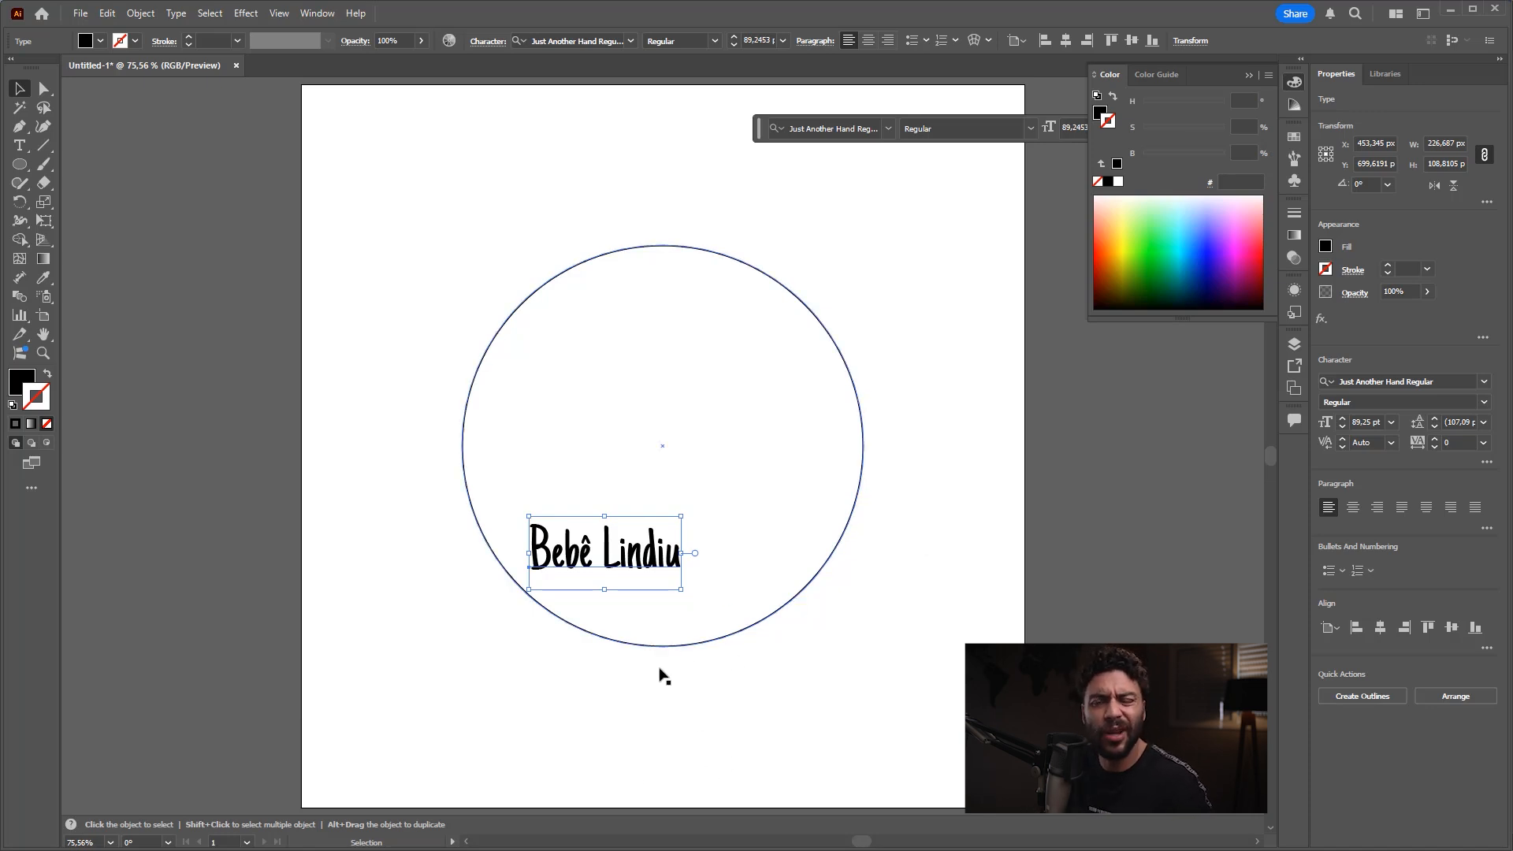
Step: Switch to the browser, search Google for "just another handfont google" and open the font's Google Fonts page
mouse_move(532, 842)
click(590, 837)
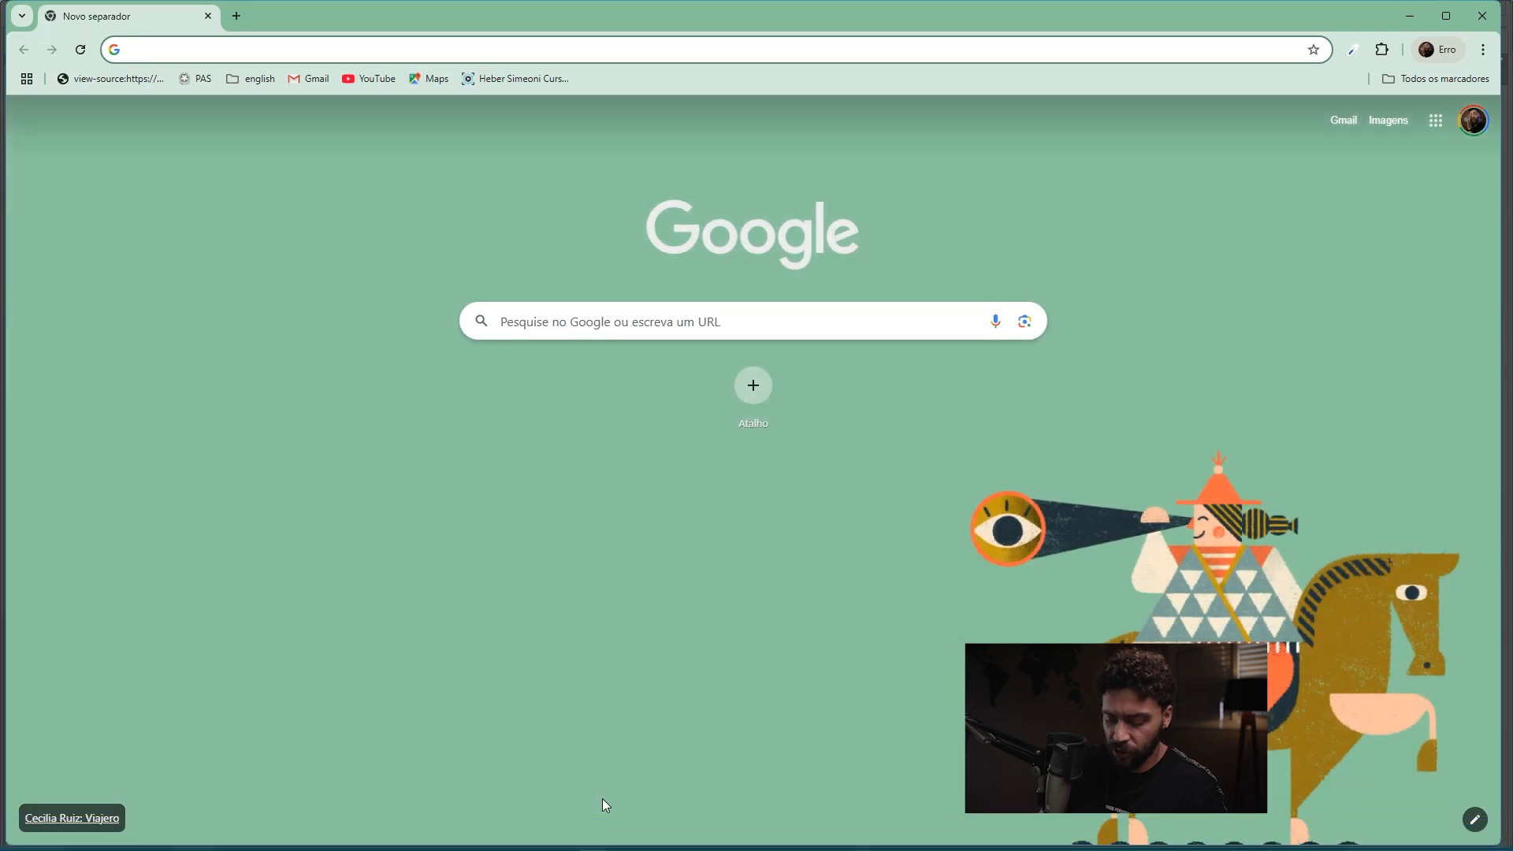
text(another j)
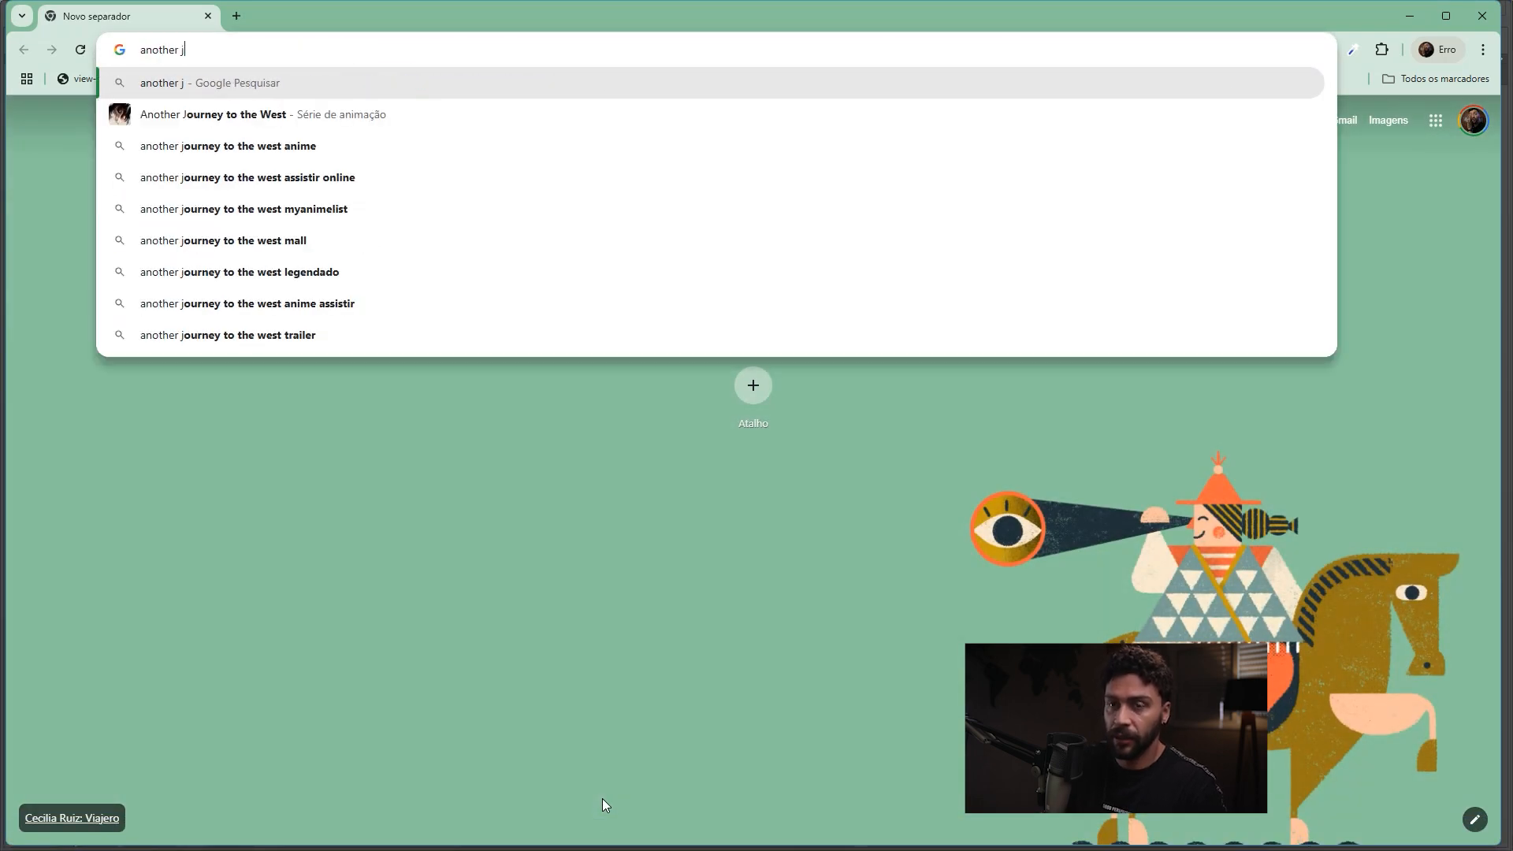
text(just another )
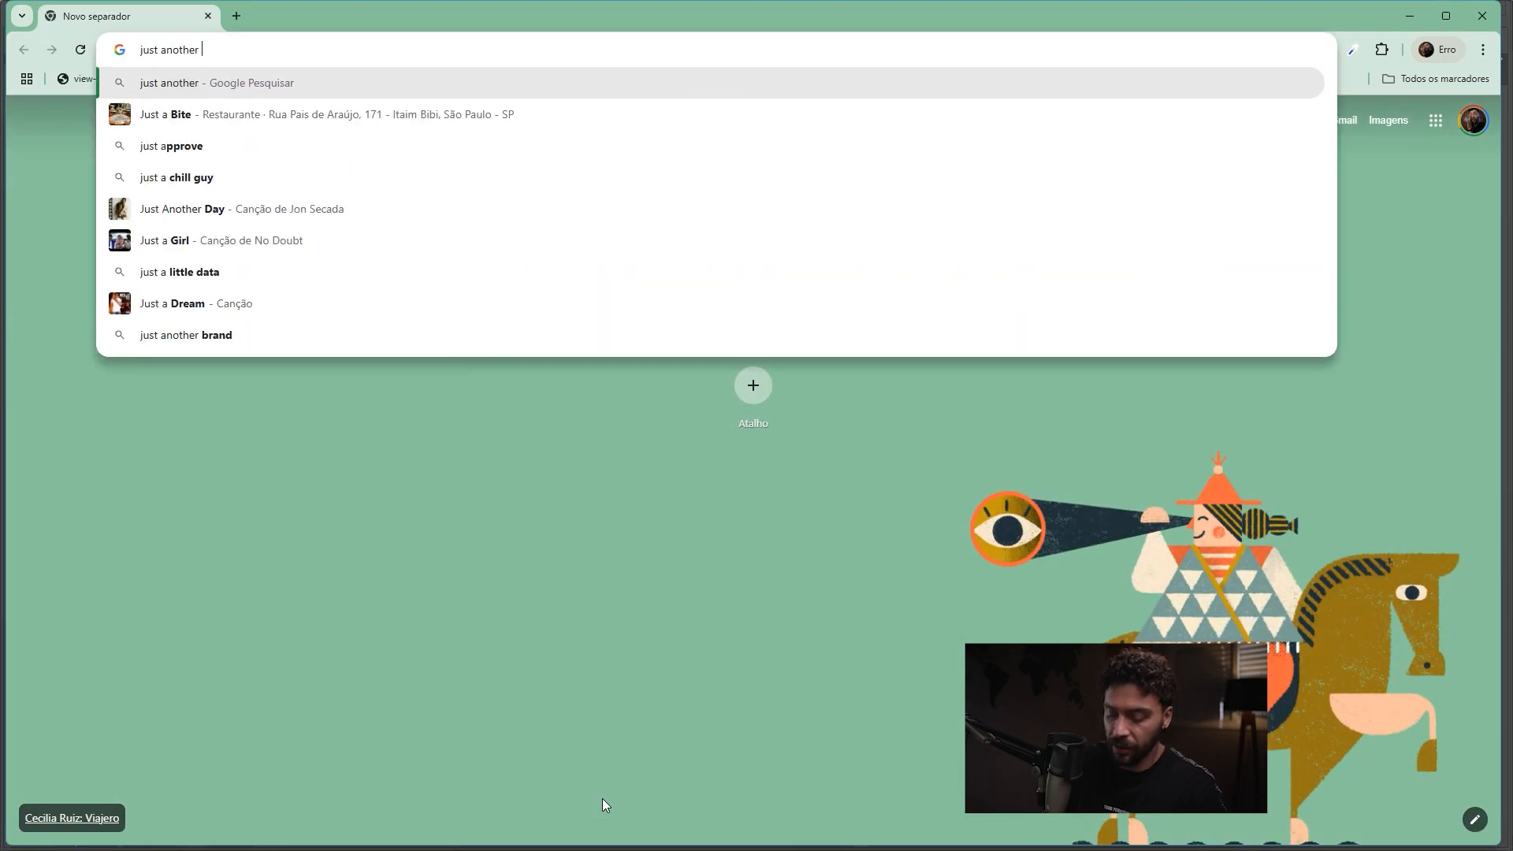
text(handfont)
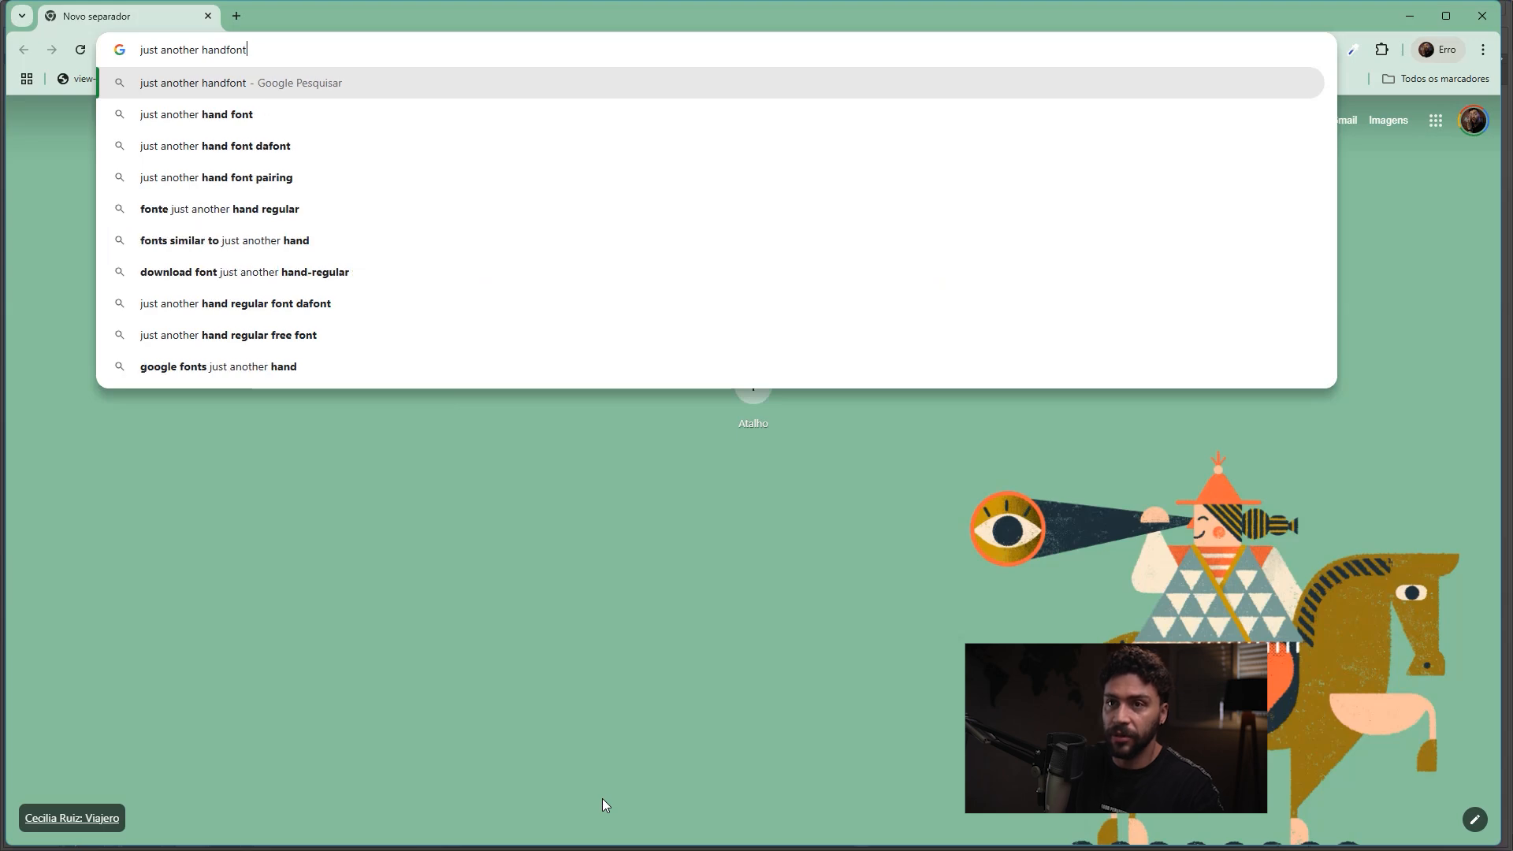
text( google)
key(Return)
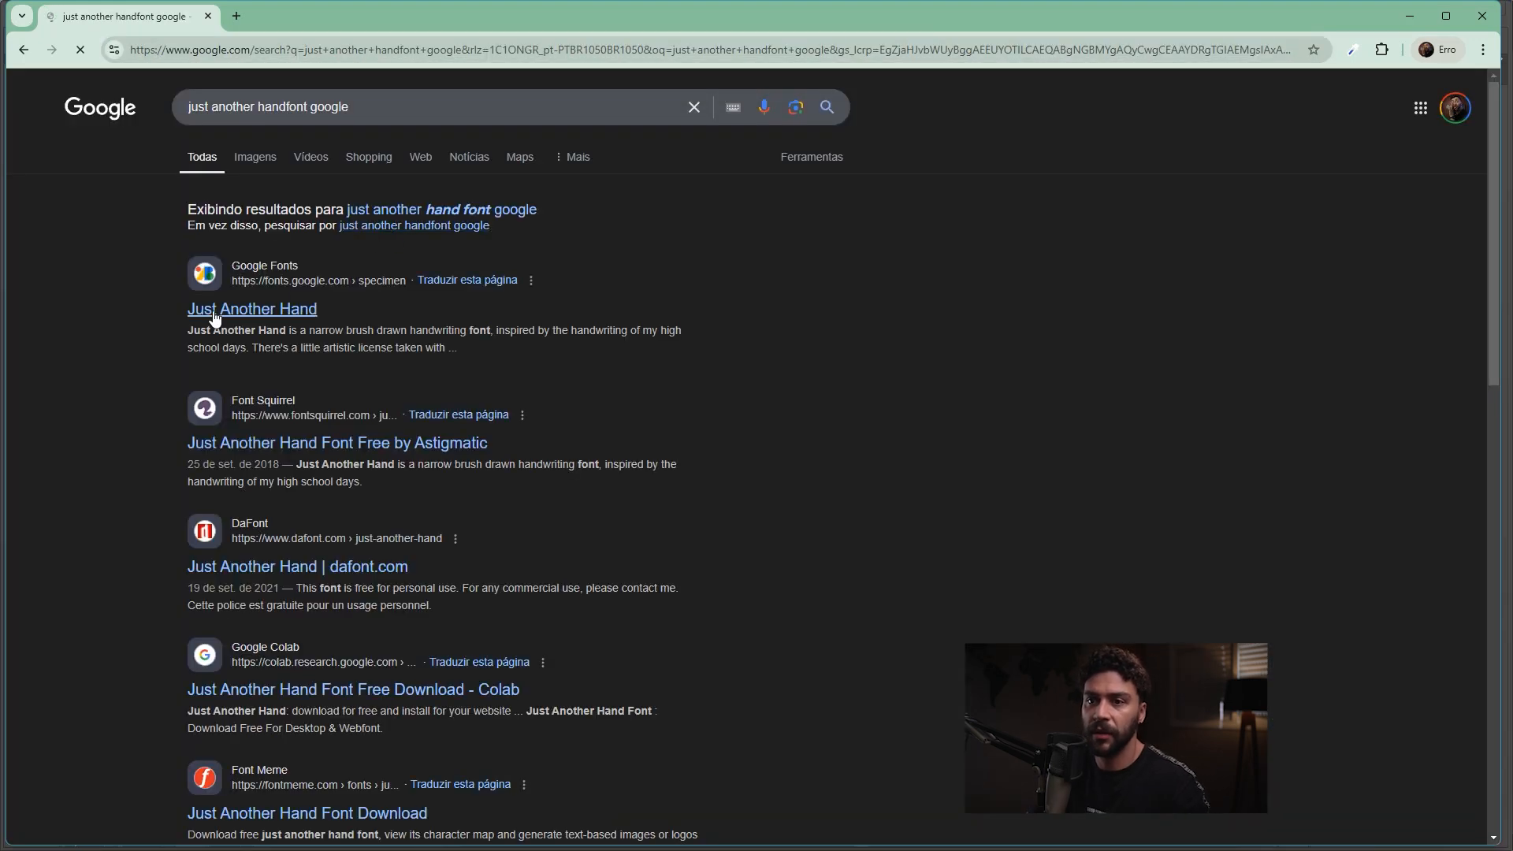
click(268, 310)
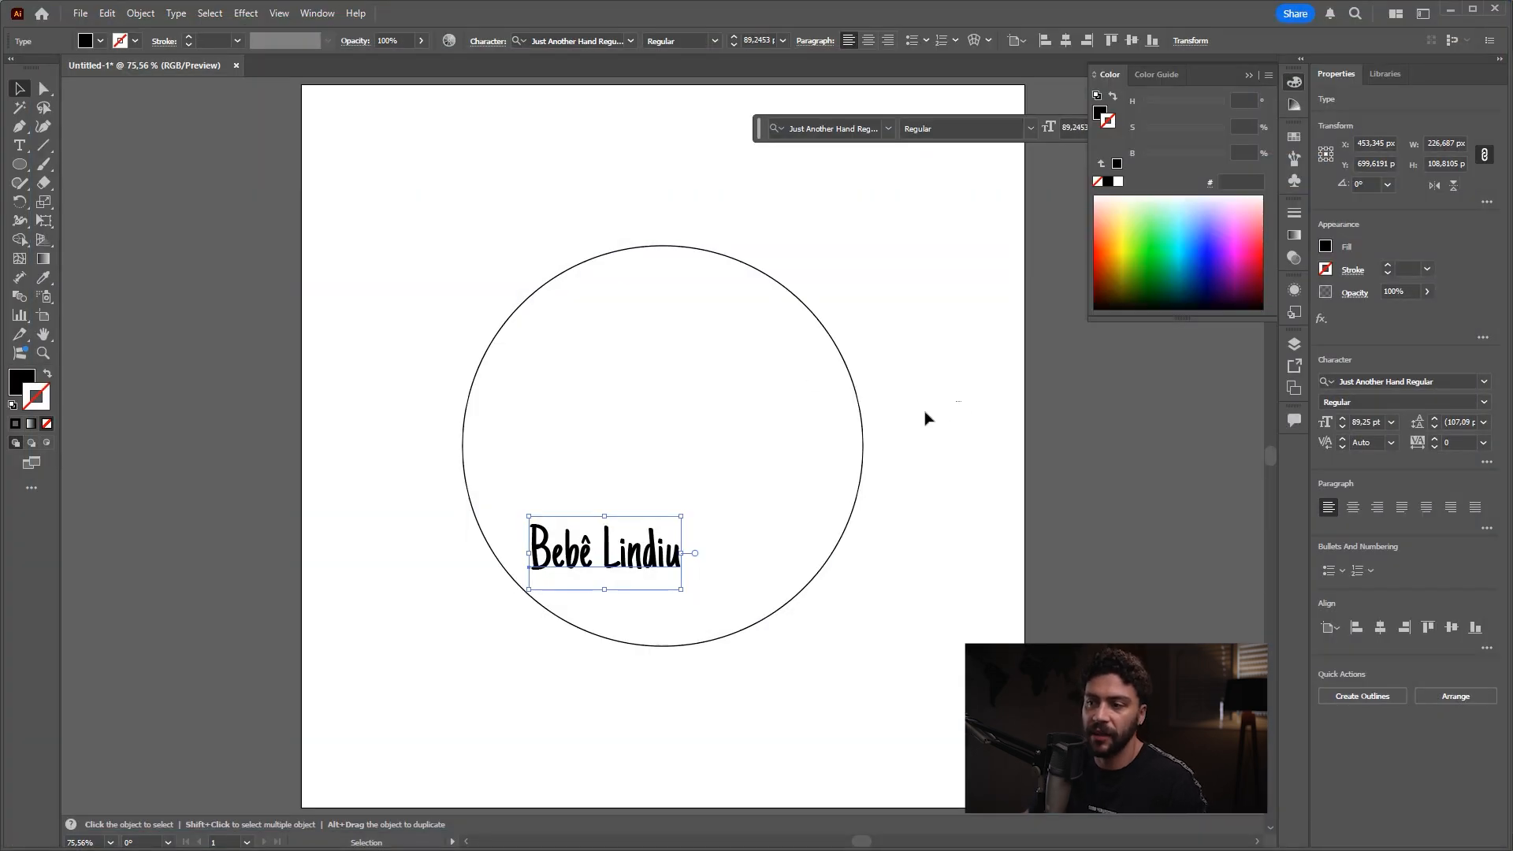
Step: Move the "Bebê Lindiu" text slightly up inside the circle, centre it horizontally on the artboard and clear the selection
click(926, 418)
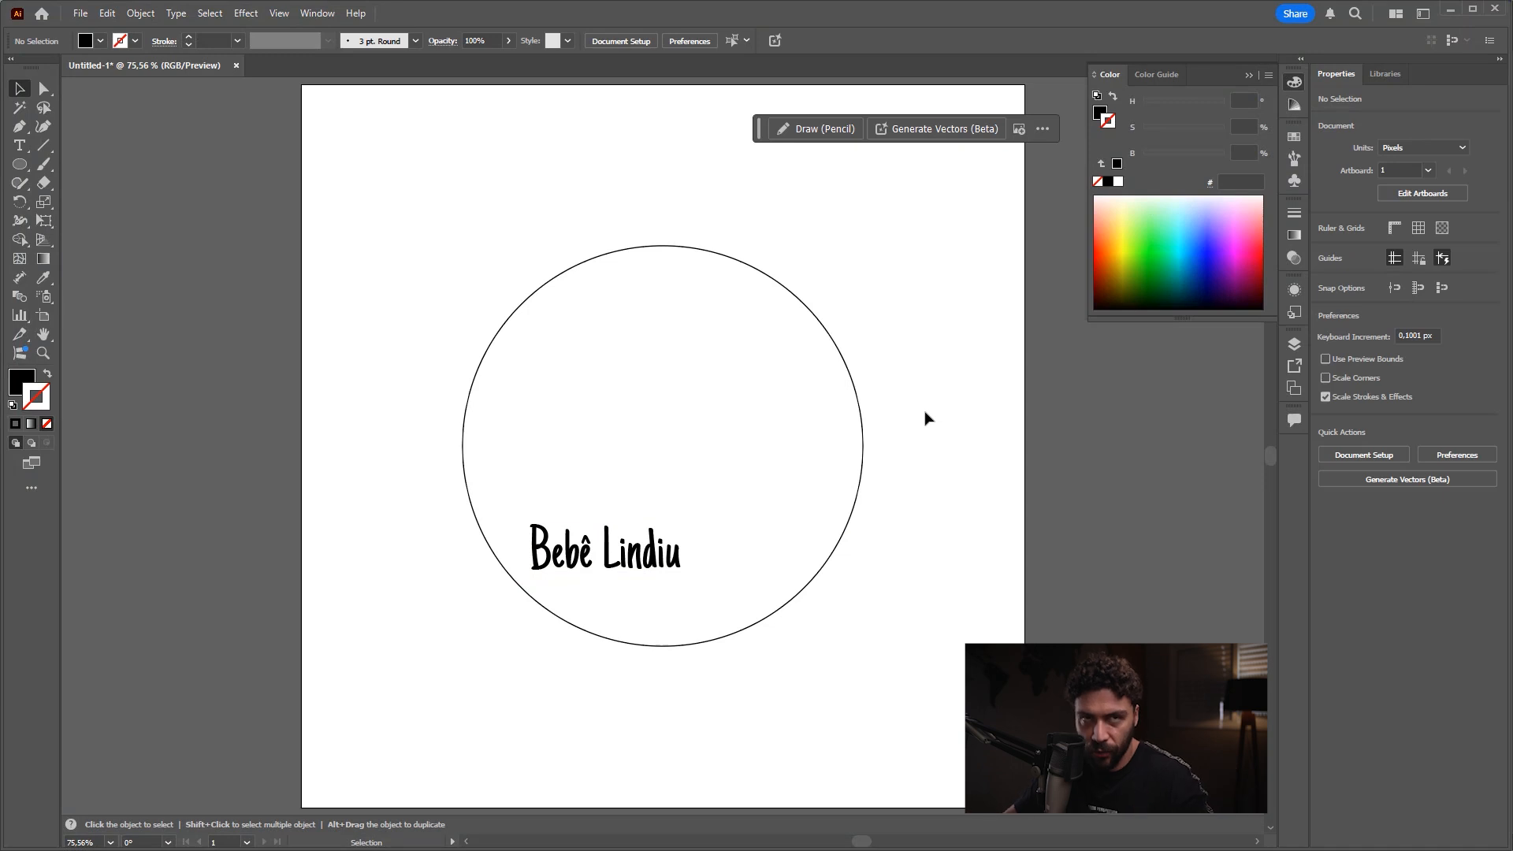
mouse_move(676, 547)
mouse_down()
mouse_move(741, 547)
mouse_move(675, 532)
mouse_move(581, 698)
mouse_up()
key(ctrl+2)
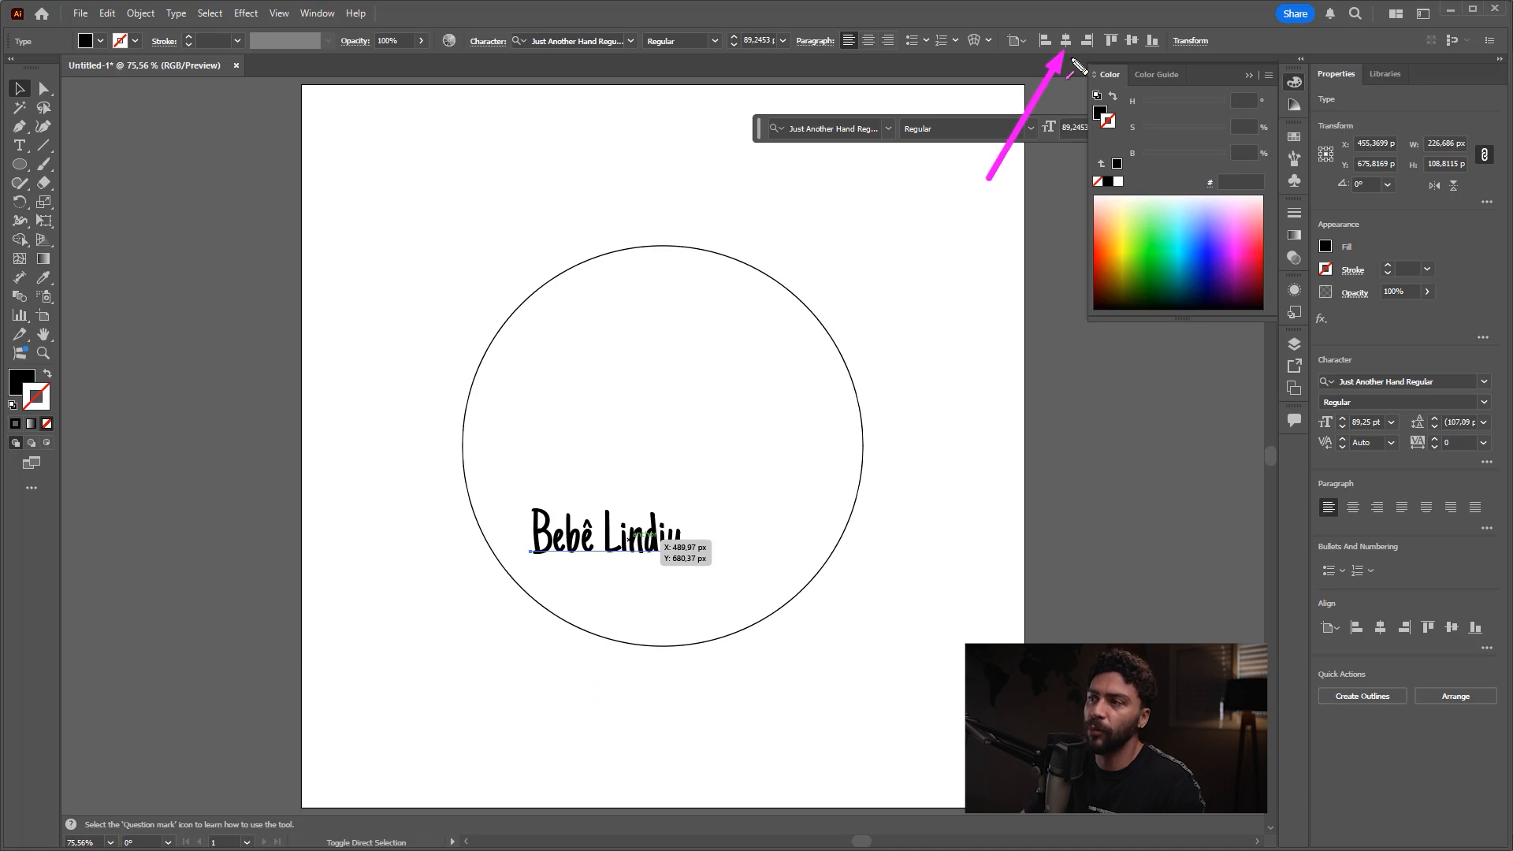
key(Escape)
click(1065, 40)
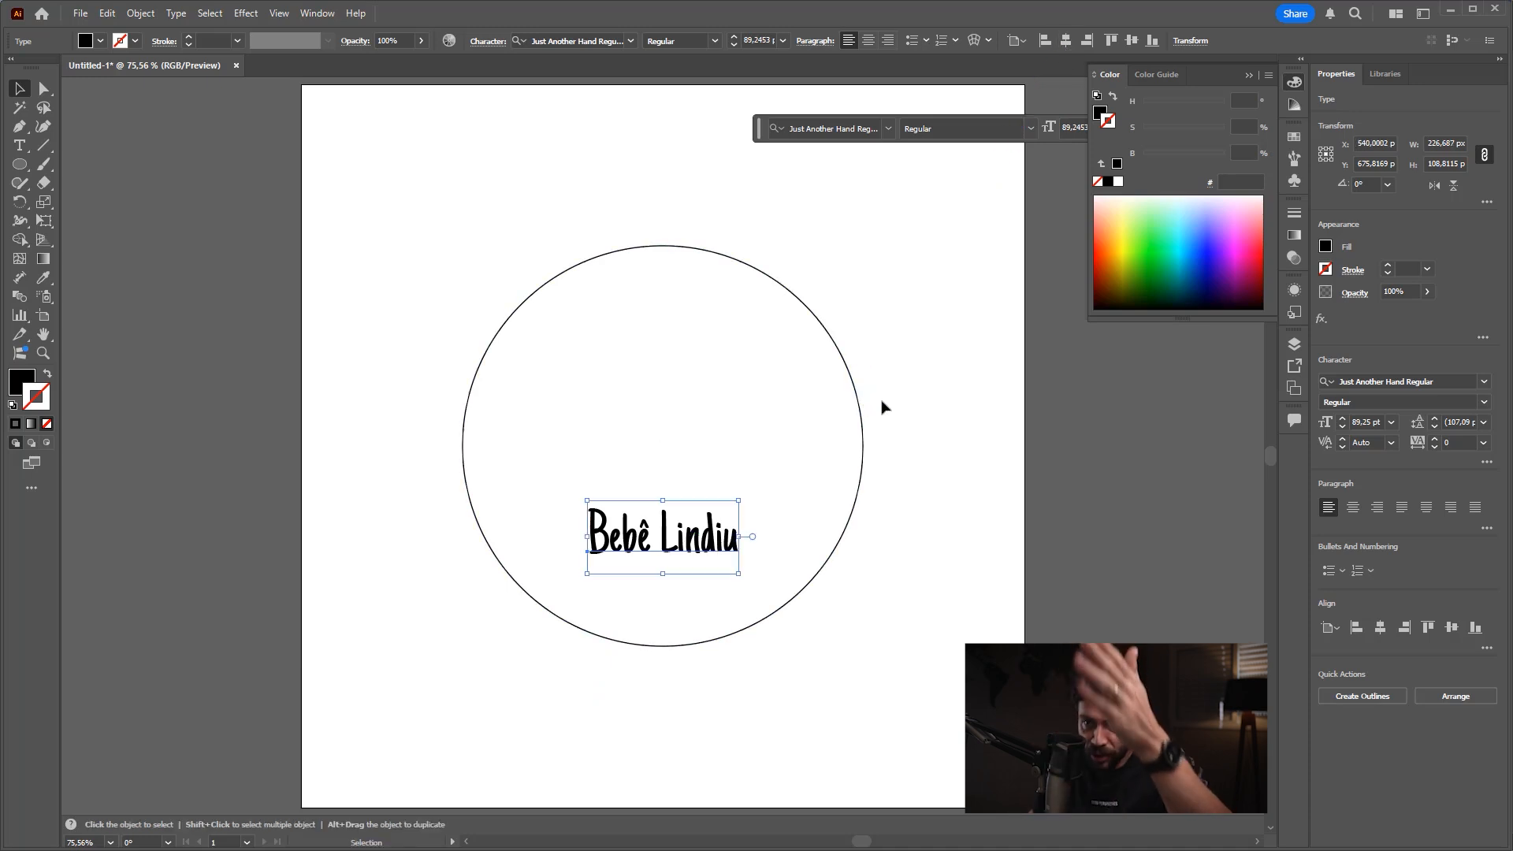
click(963, 443)
key(ctrl+alt+2)
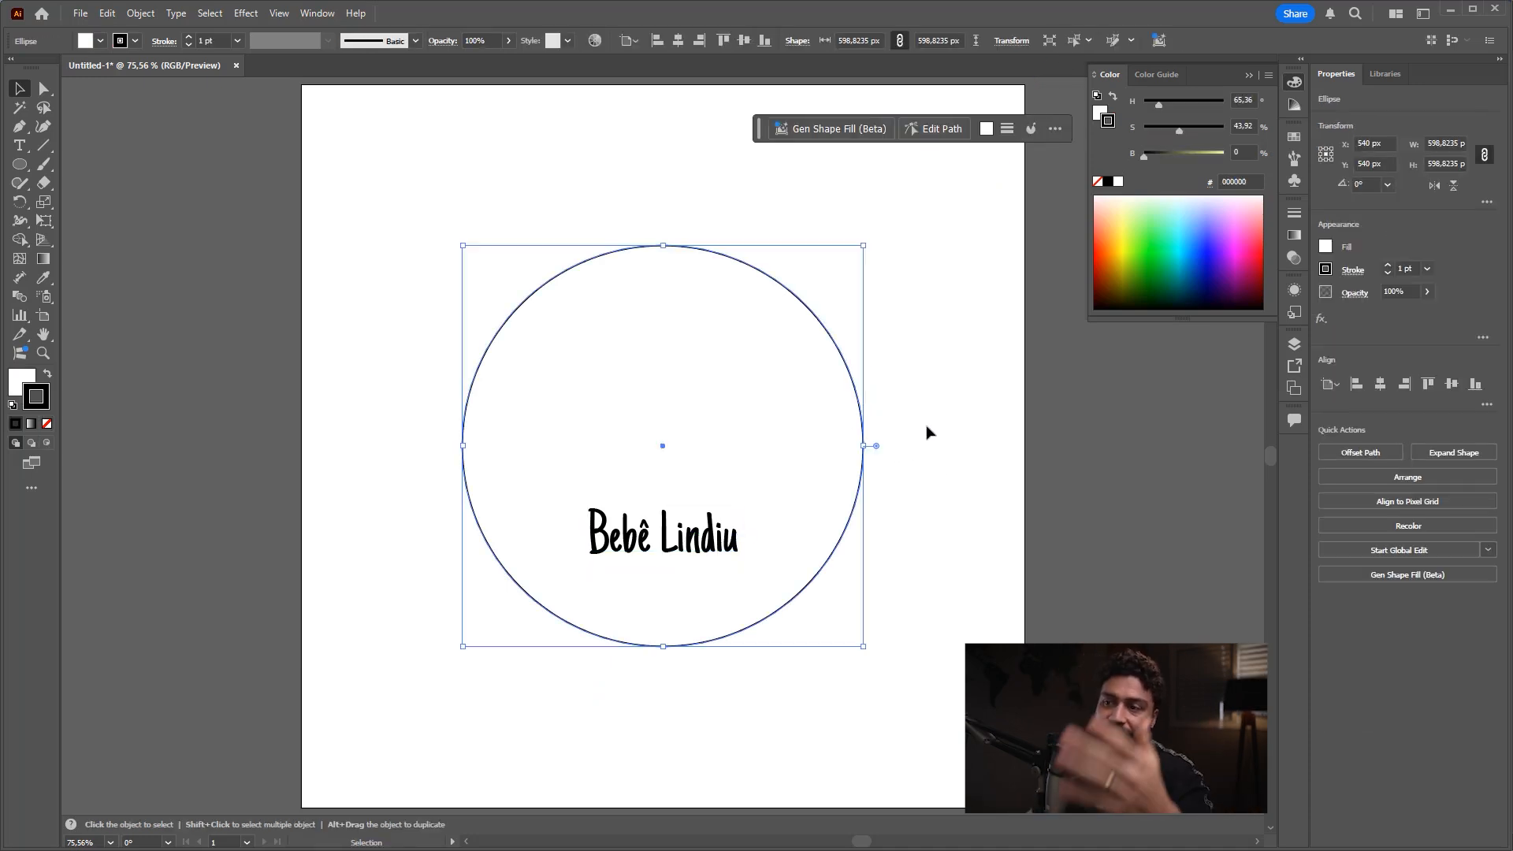
click(996, 414)
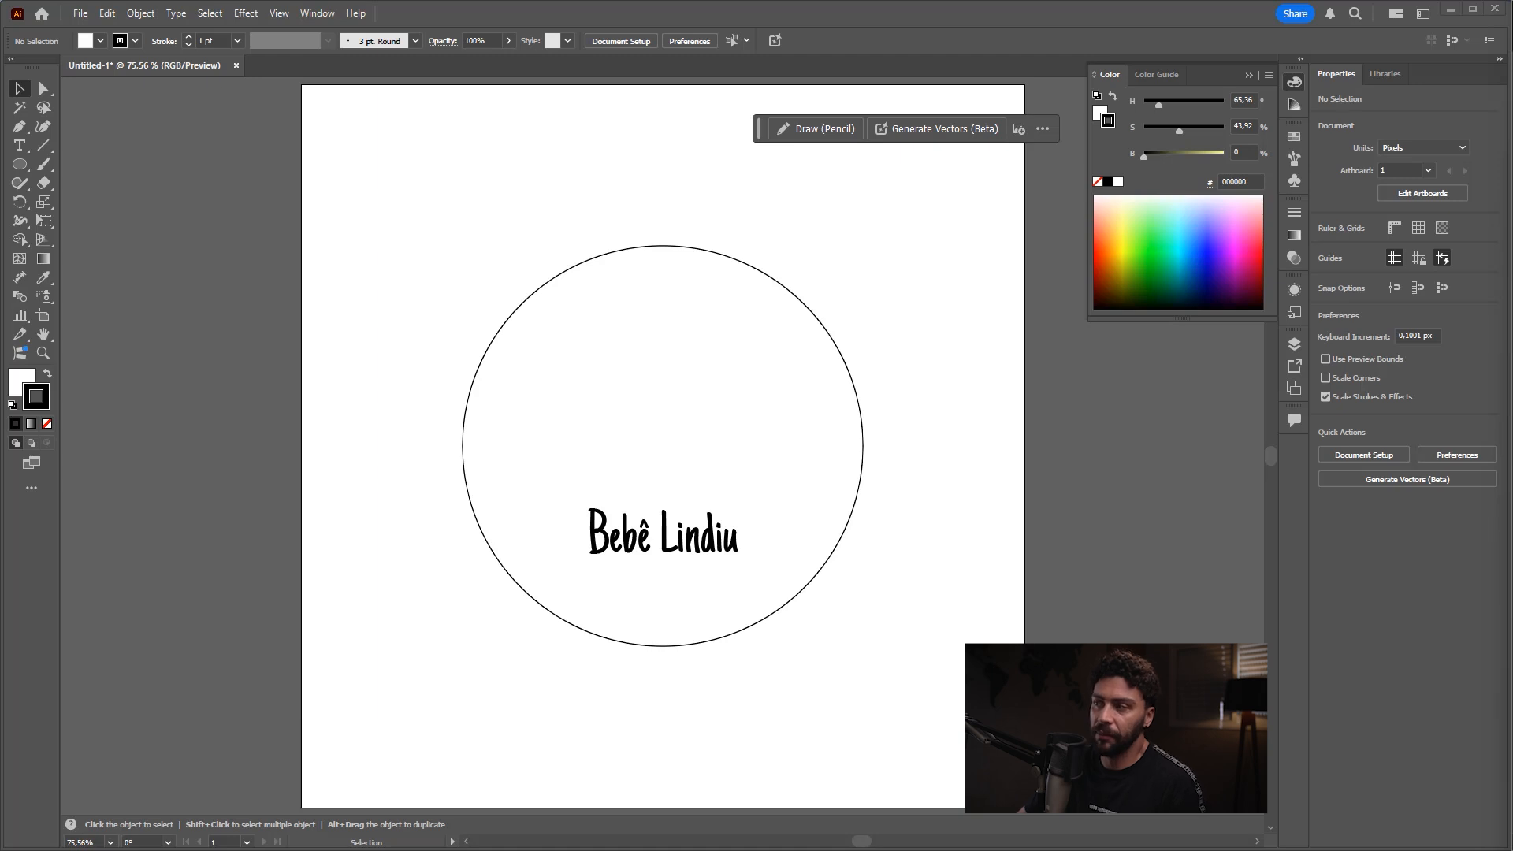
Step: Open the file personagem do tutorial.ai from the folder "49 como aprender Illustrator em 2025"
key(n)
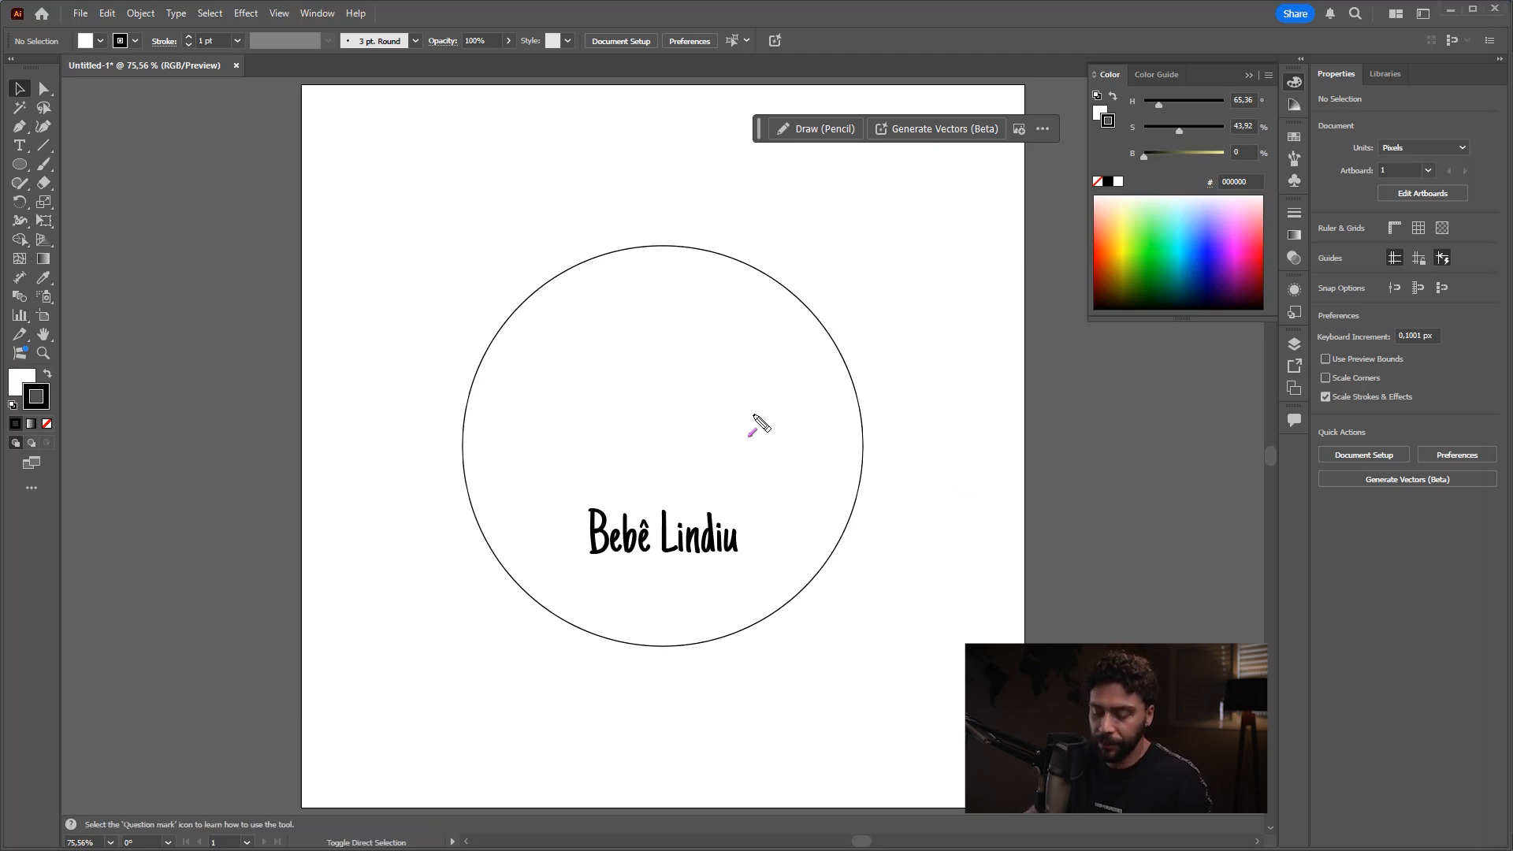
click(81, 14)
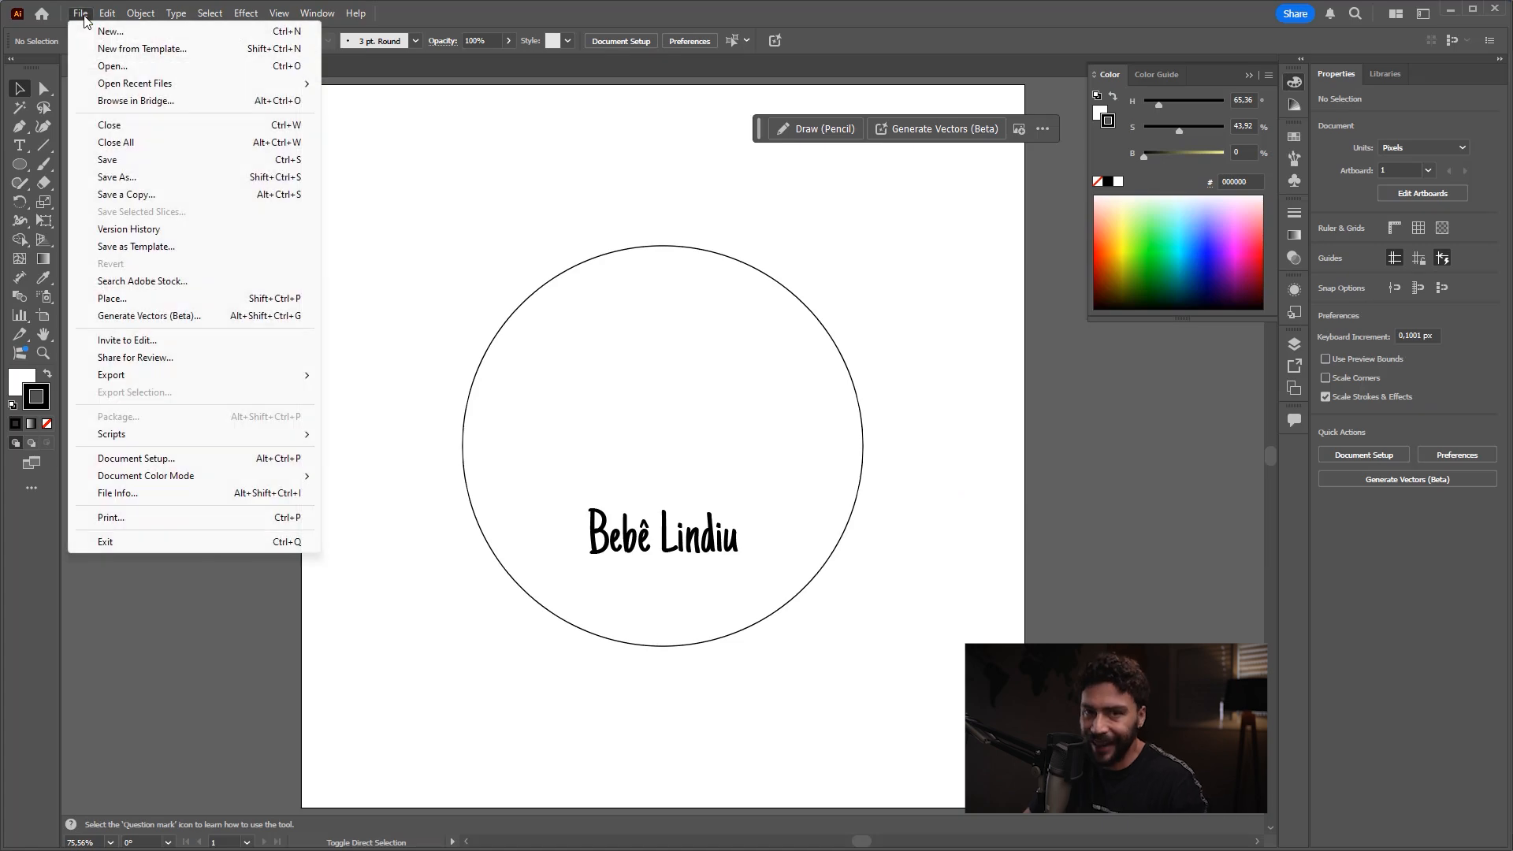
click(112, 66)
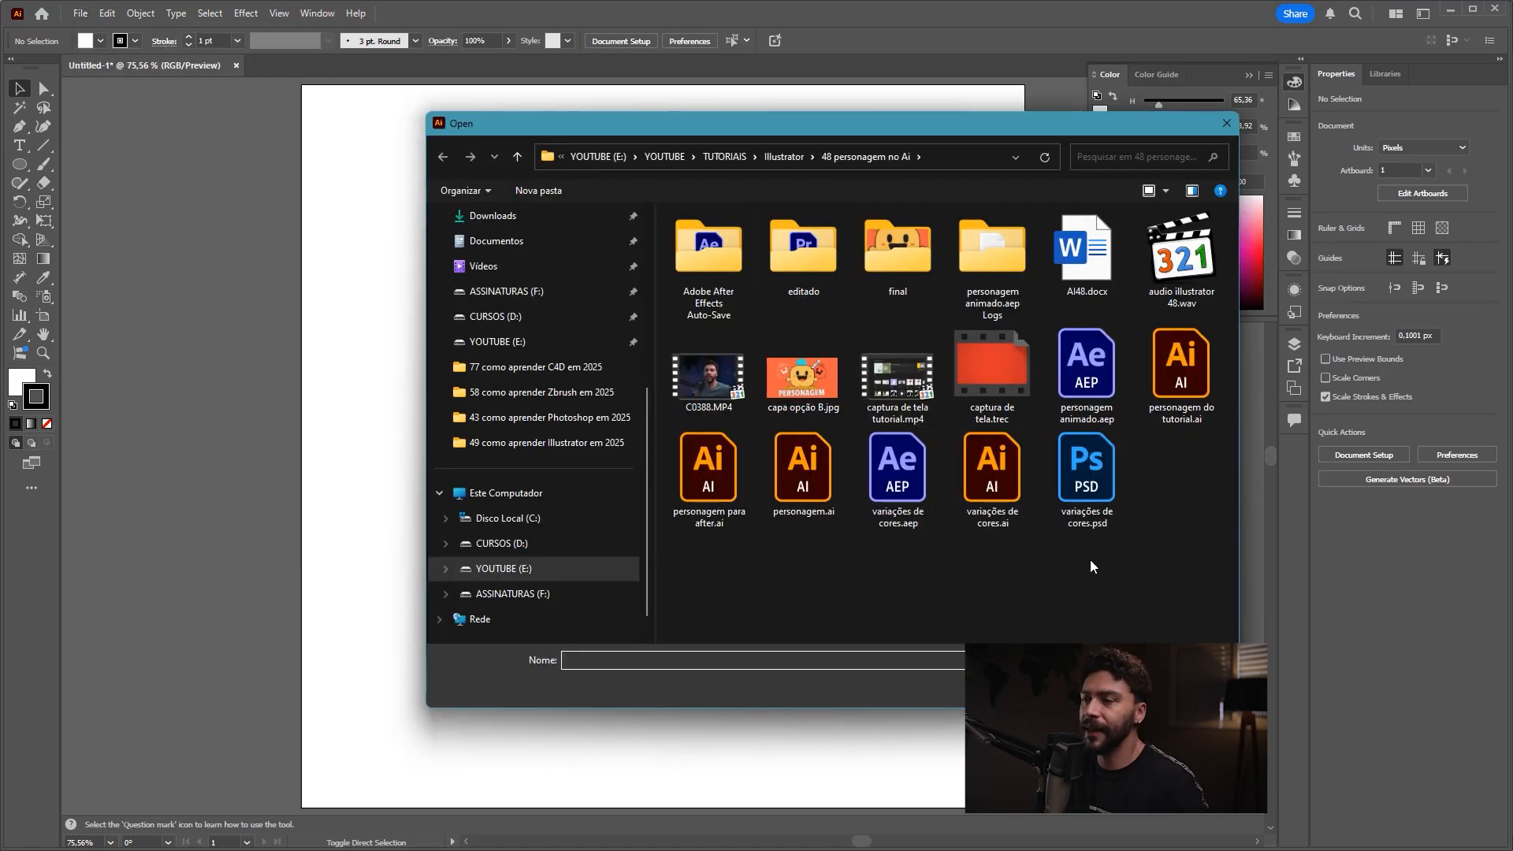
click(803, 159)
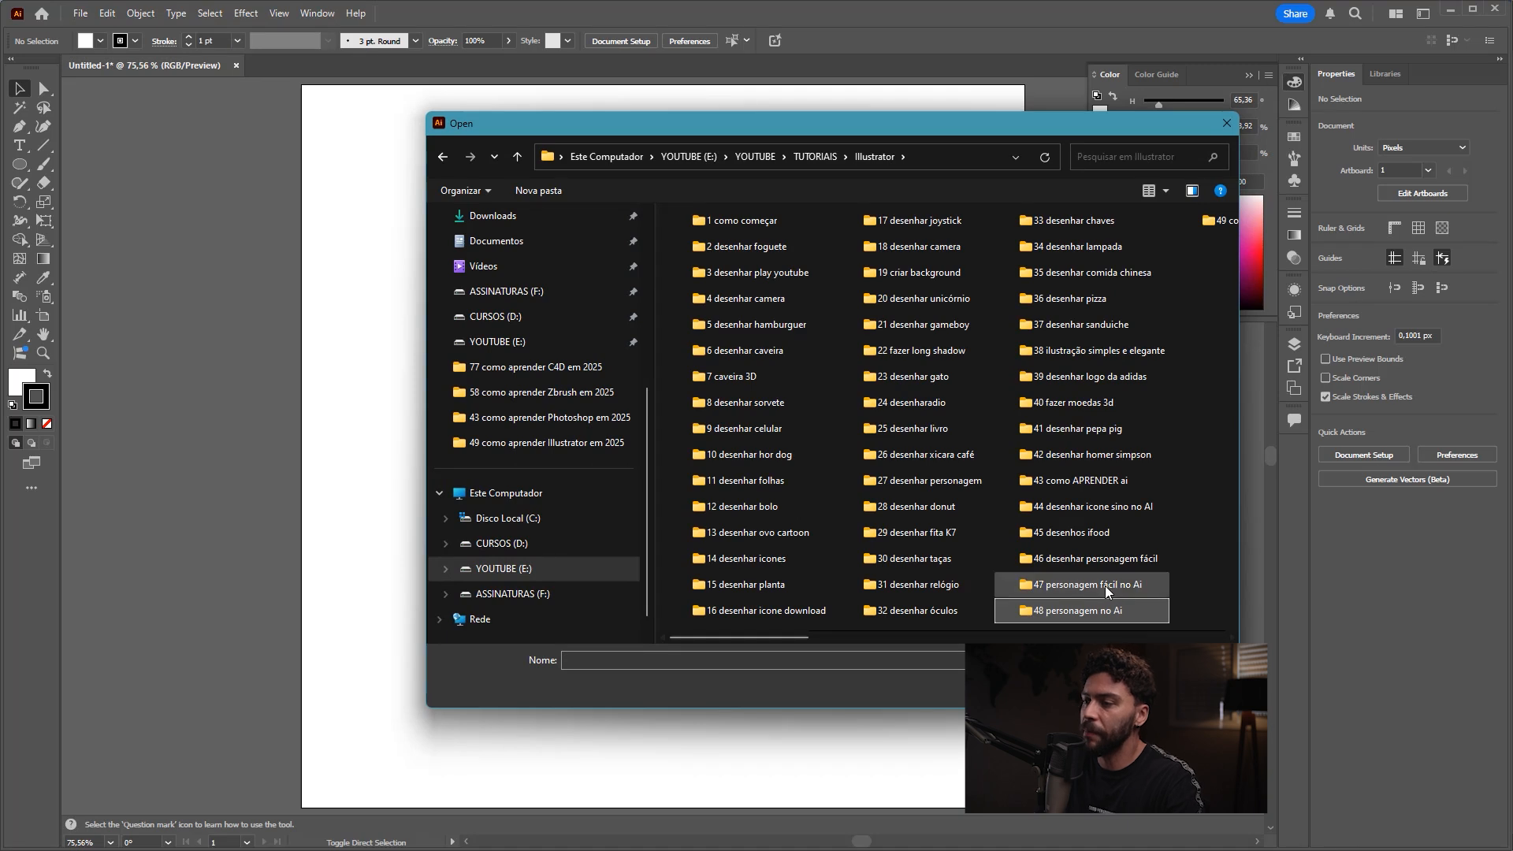
scroll(1105, 585, down, 1)
double_click(1111, 221)
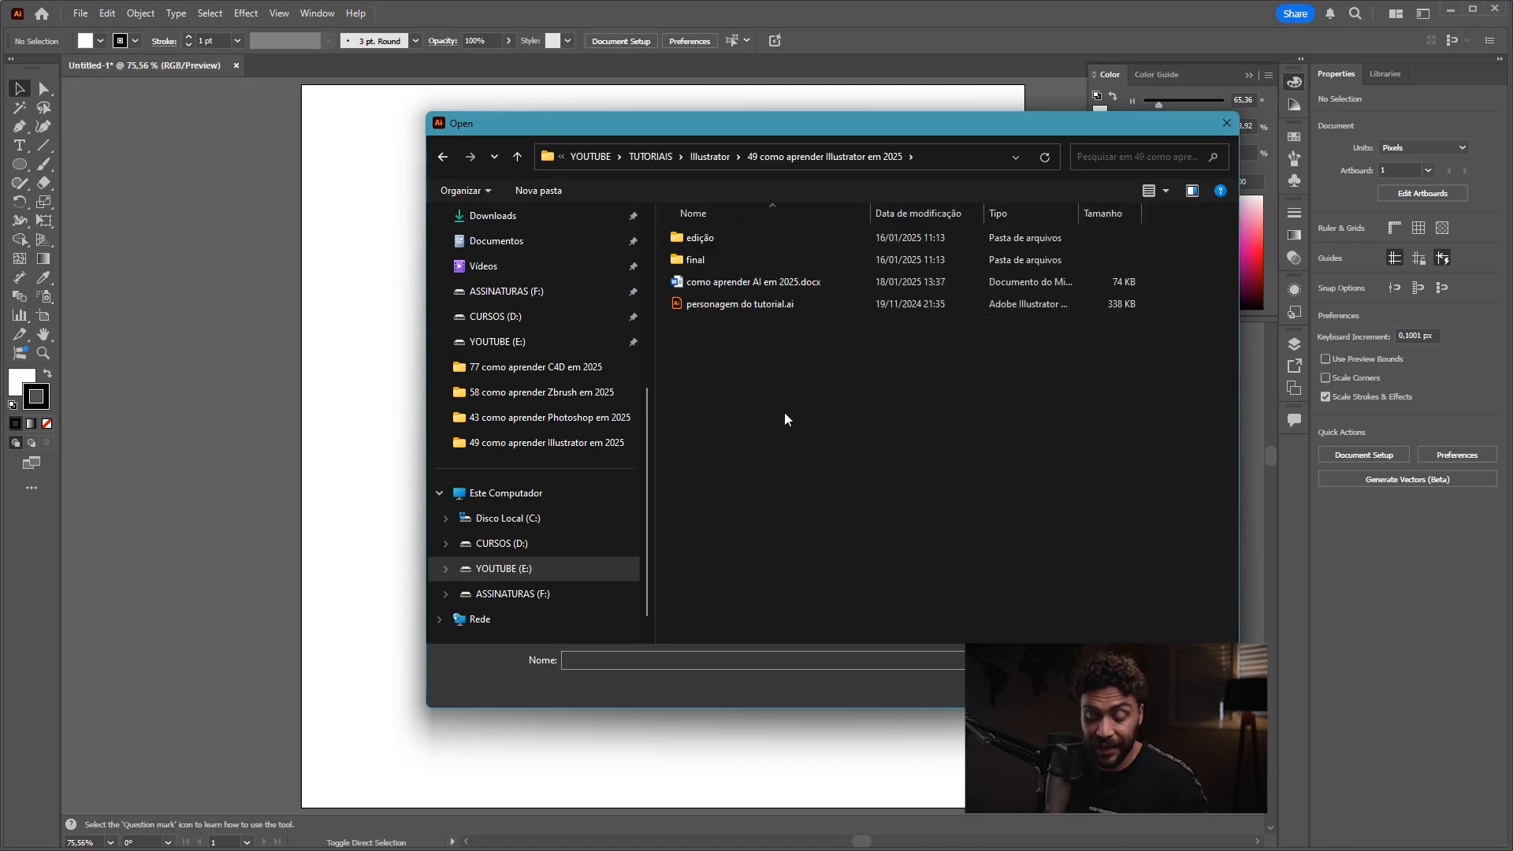
scroll(772, 410, up, 5)
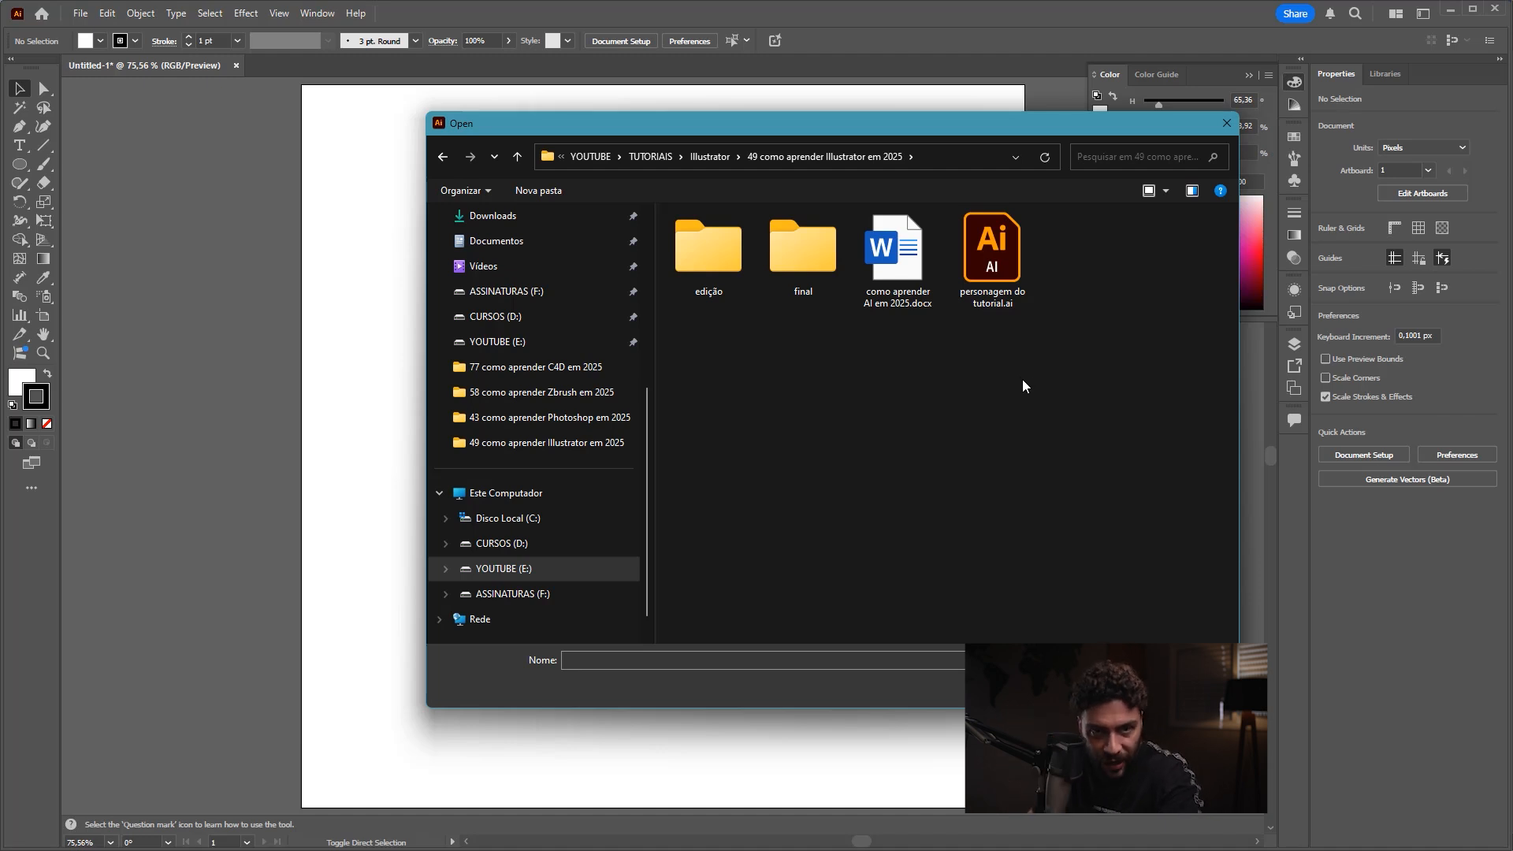
click(1000, 281)
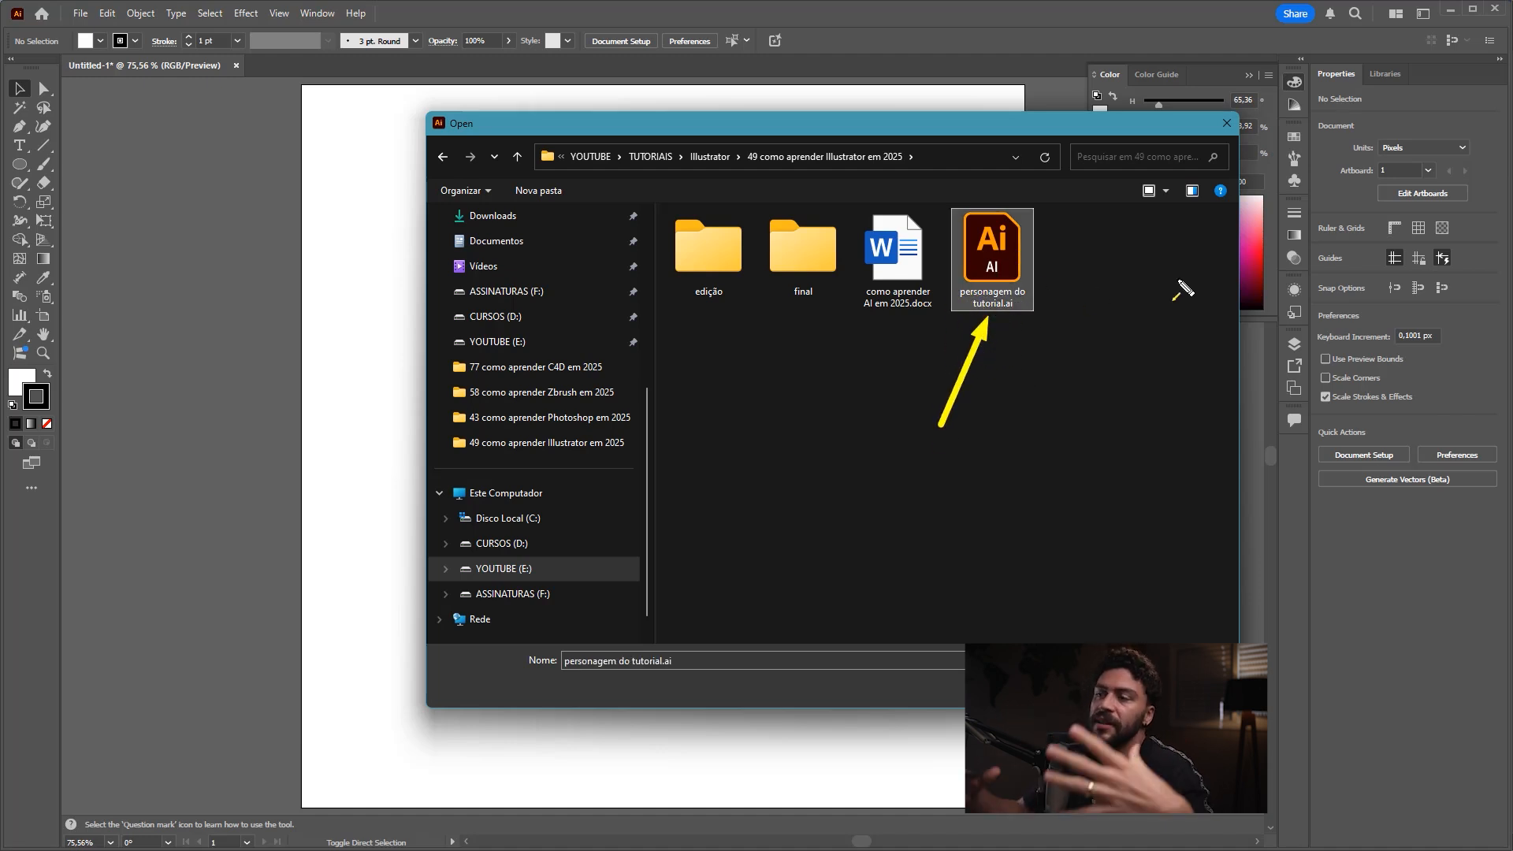
double_click(995, 253)
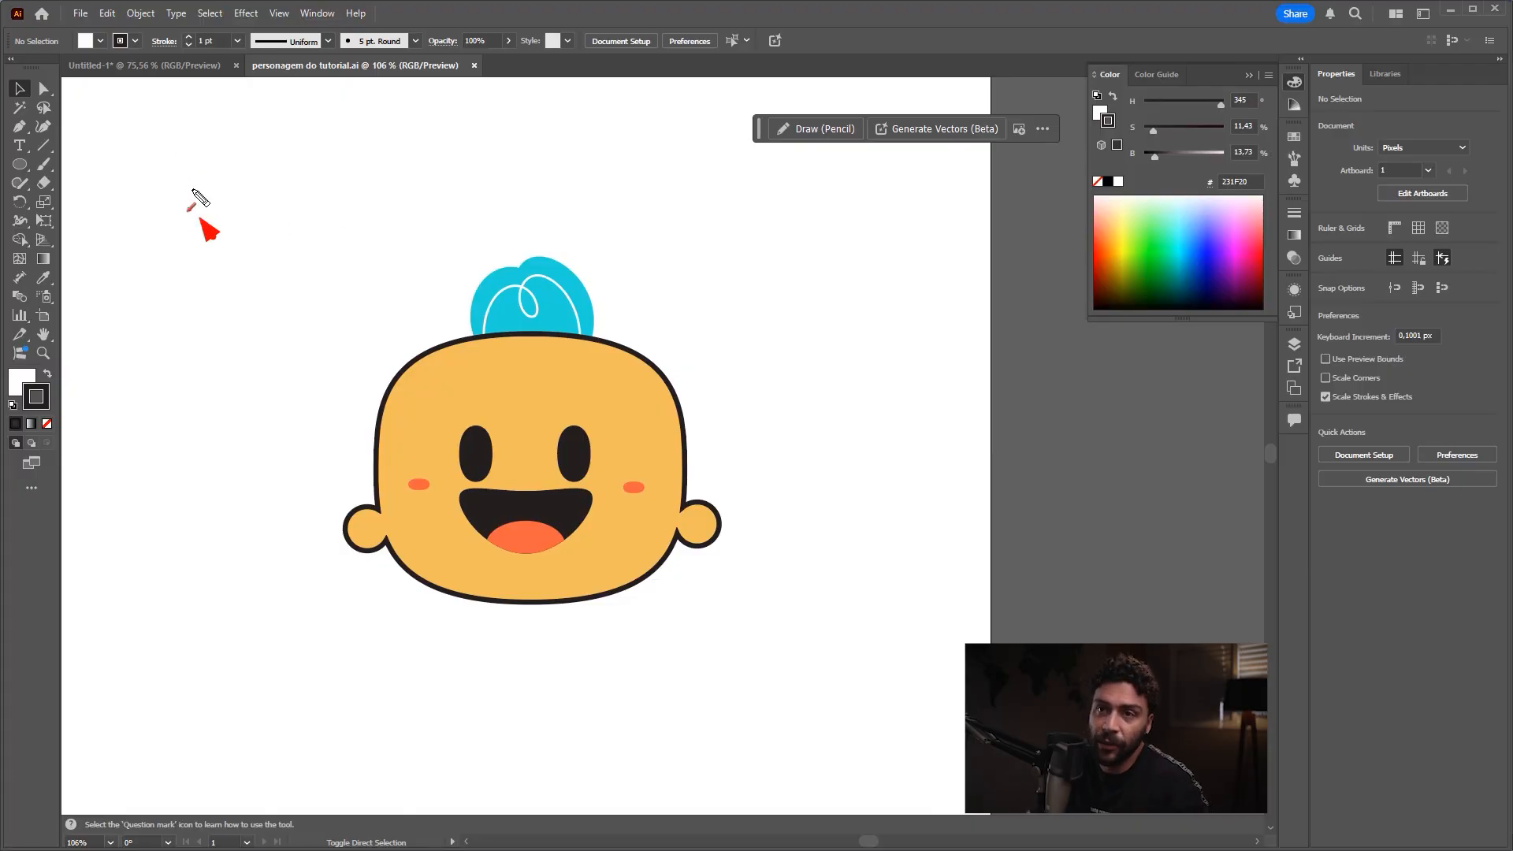
Step: View the untitled document, then return to personagem do tutorial.ai
click(172, 67)
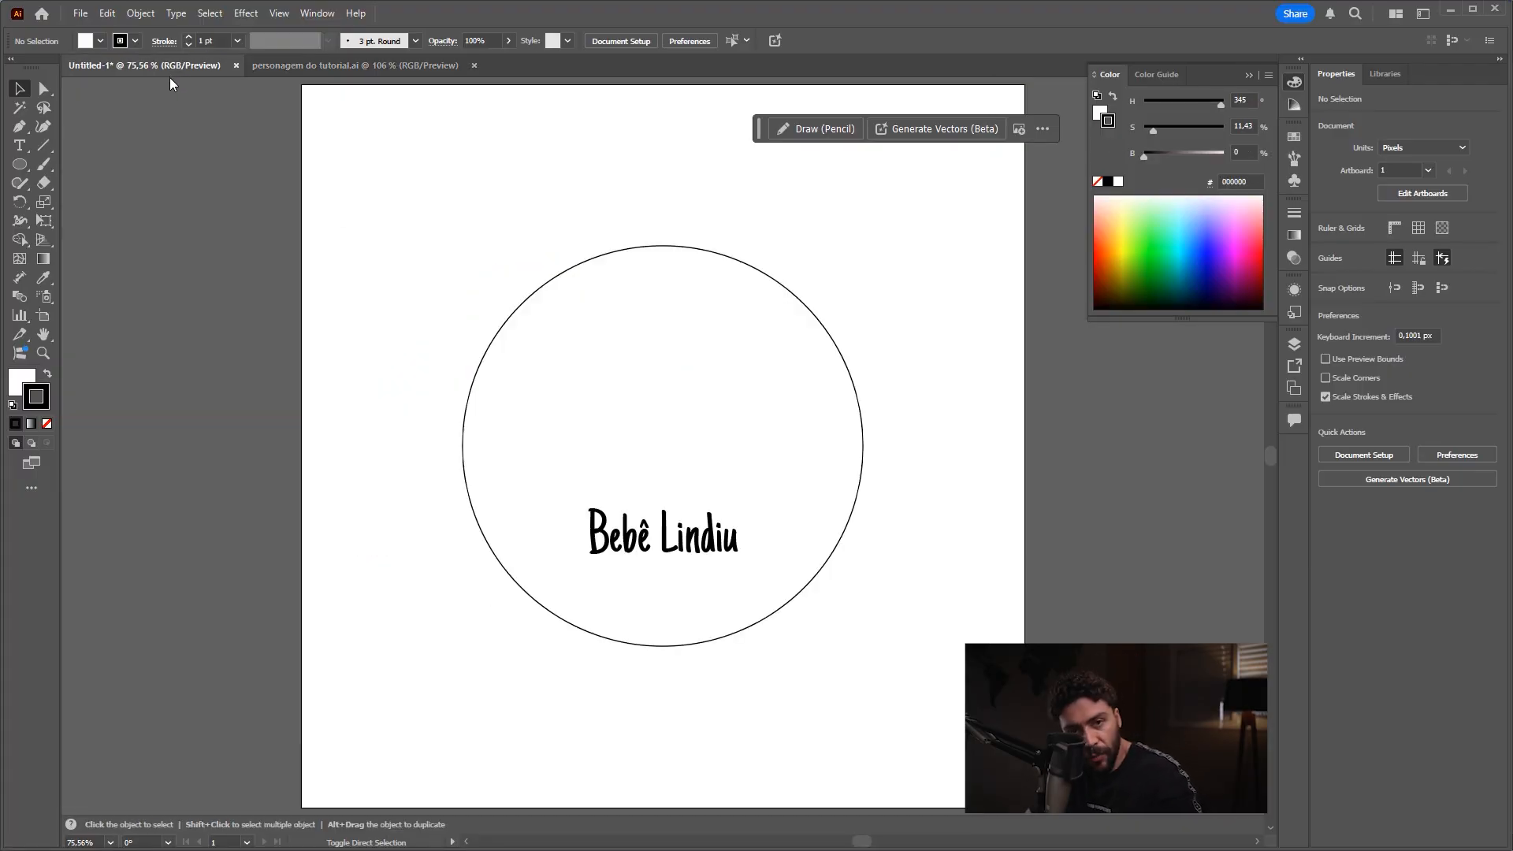
click(285, 67)
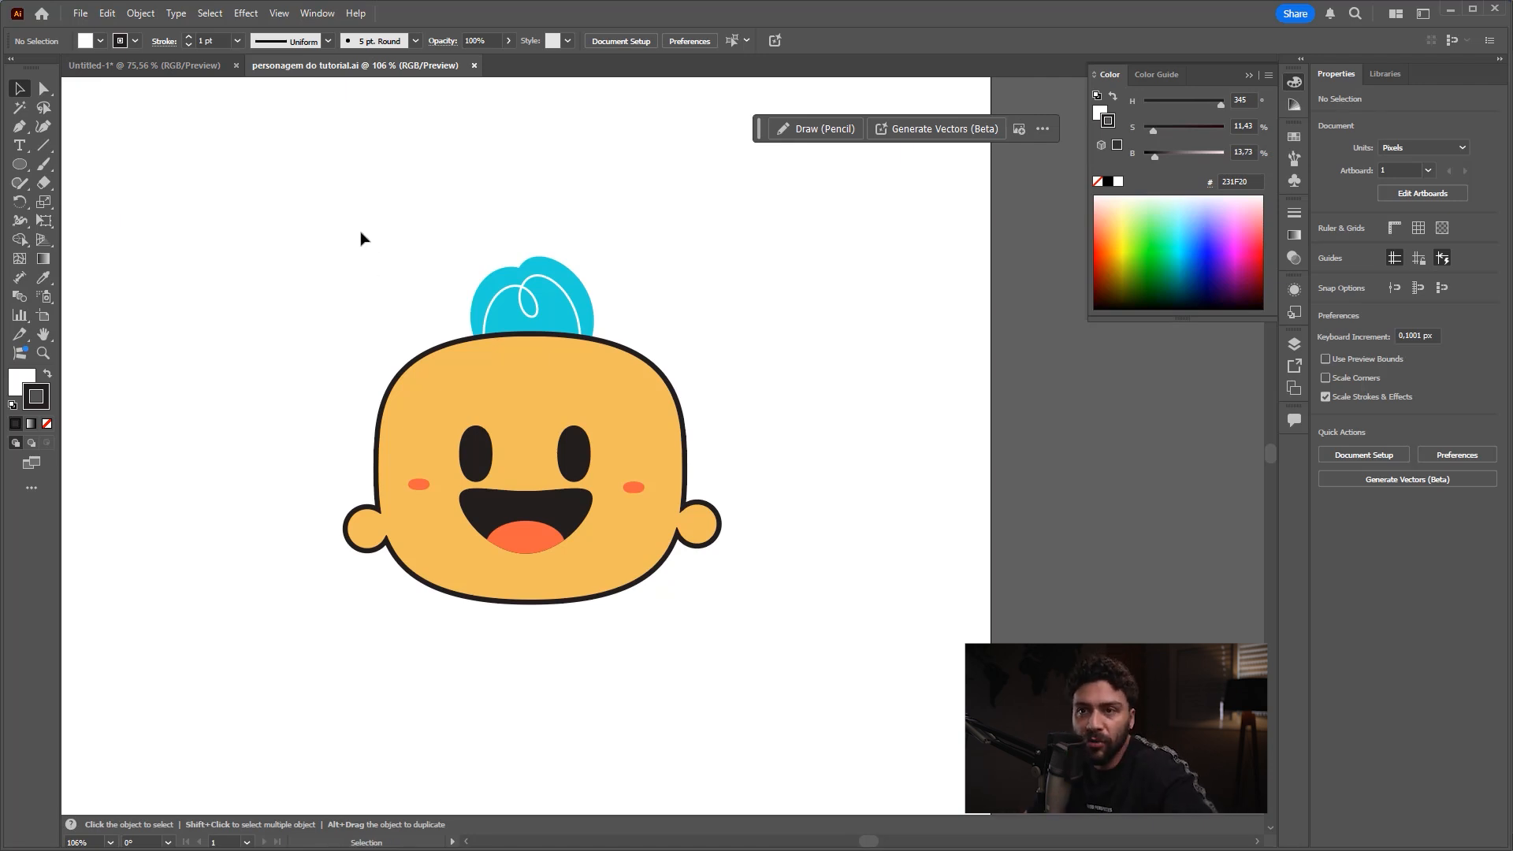
drag(183, 231, 163, 80)
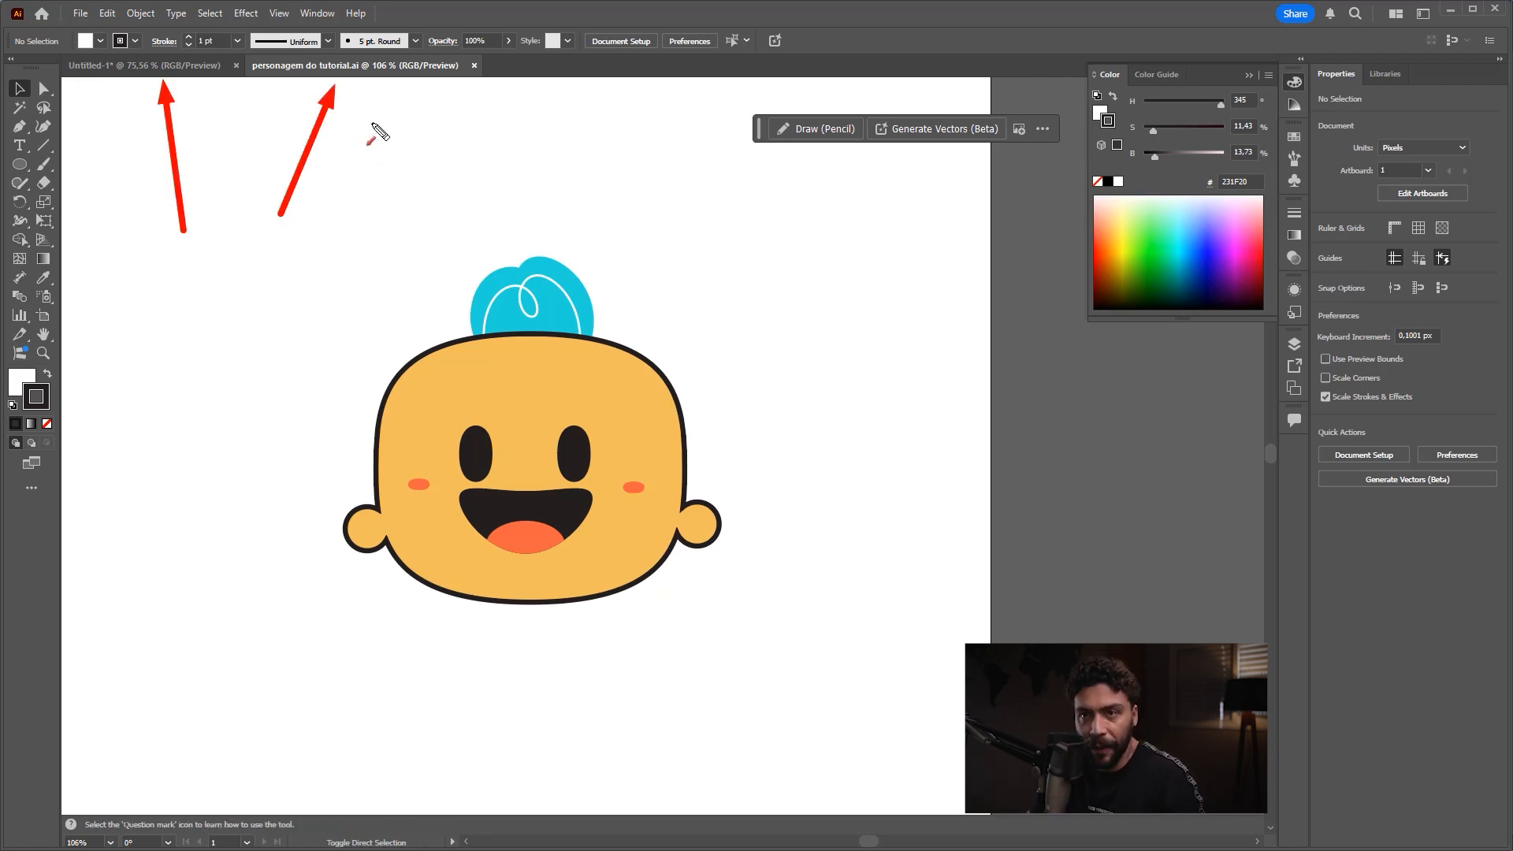
drag(265, 240, 328, 82)
mouse_move(265, 241)
mouse_down()
mouse_move(465, 251)
mouse_move(445, 251)
mouse_up()
mouse_move(265, 241)
mouse_down()
mouse_move(111, 111)
mouse_move(39, 77)
mouse_up()
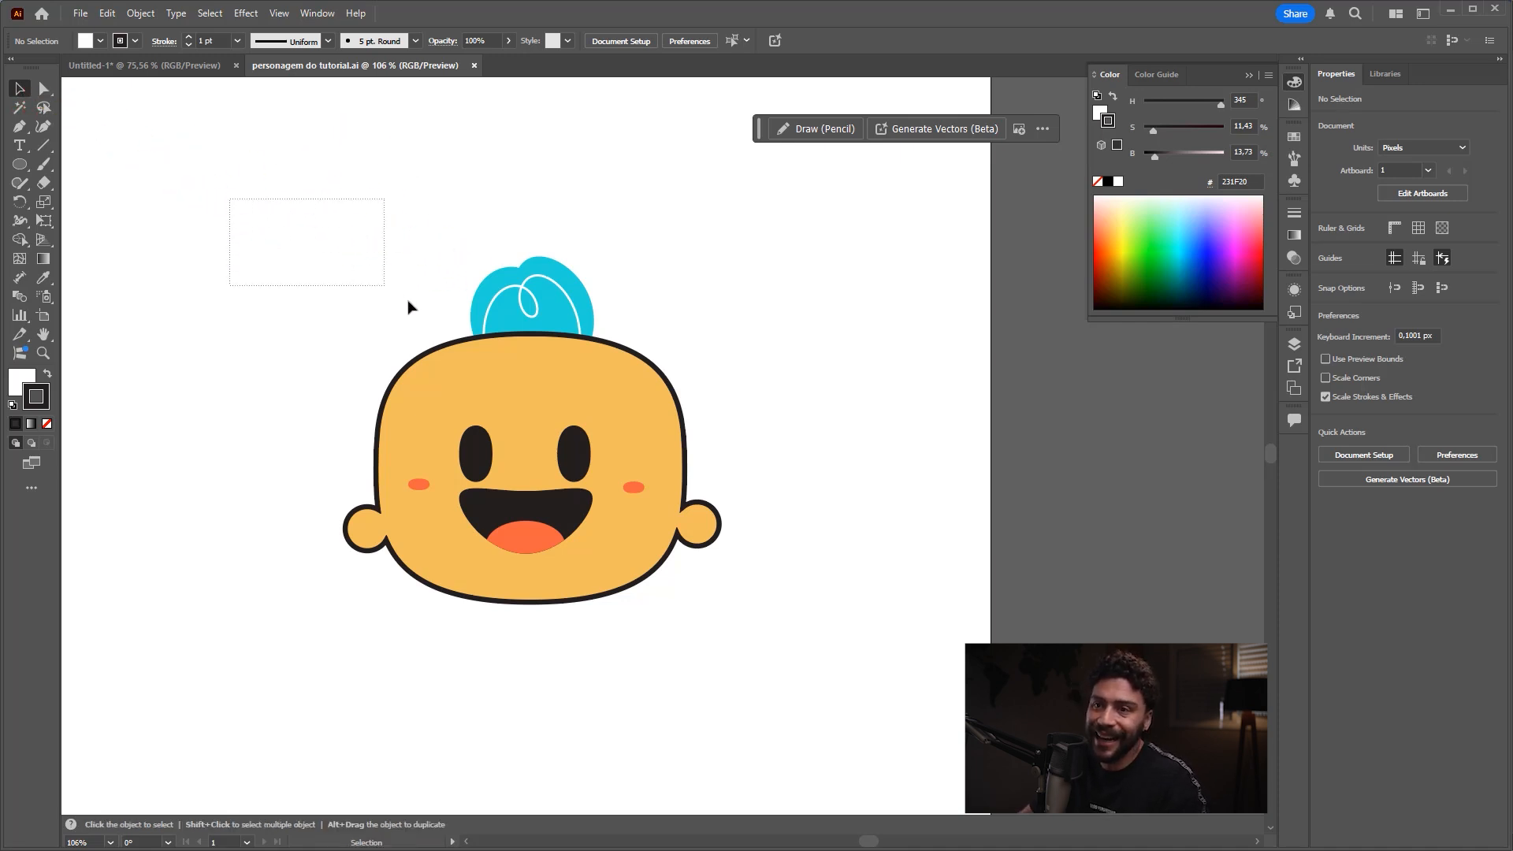
Step: Try moving the character's head, hair, tongue and mouth as separate objects, undoing each move, and clear the selection
drag(665, 451, 795, 660)
drag(551, 389, 534, 350)
key(ctrl+z)
click(686, 257)
drag(551, 276, 584, 175)
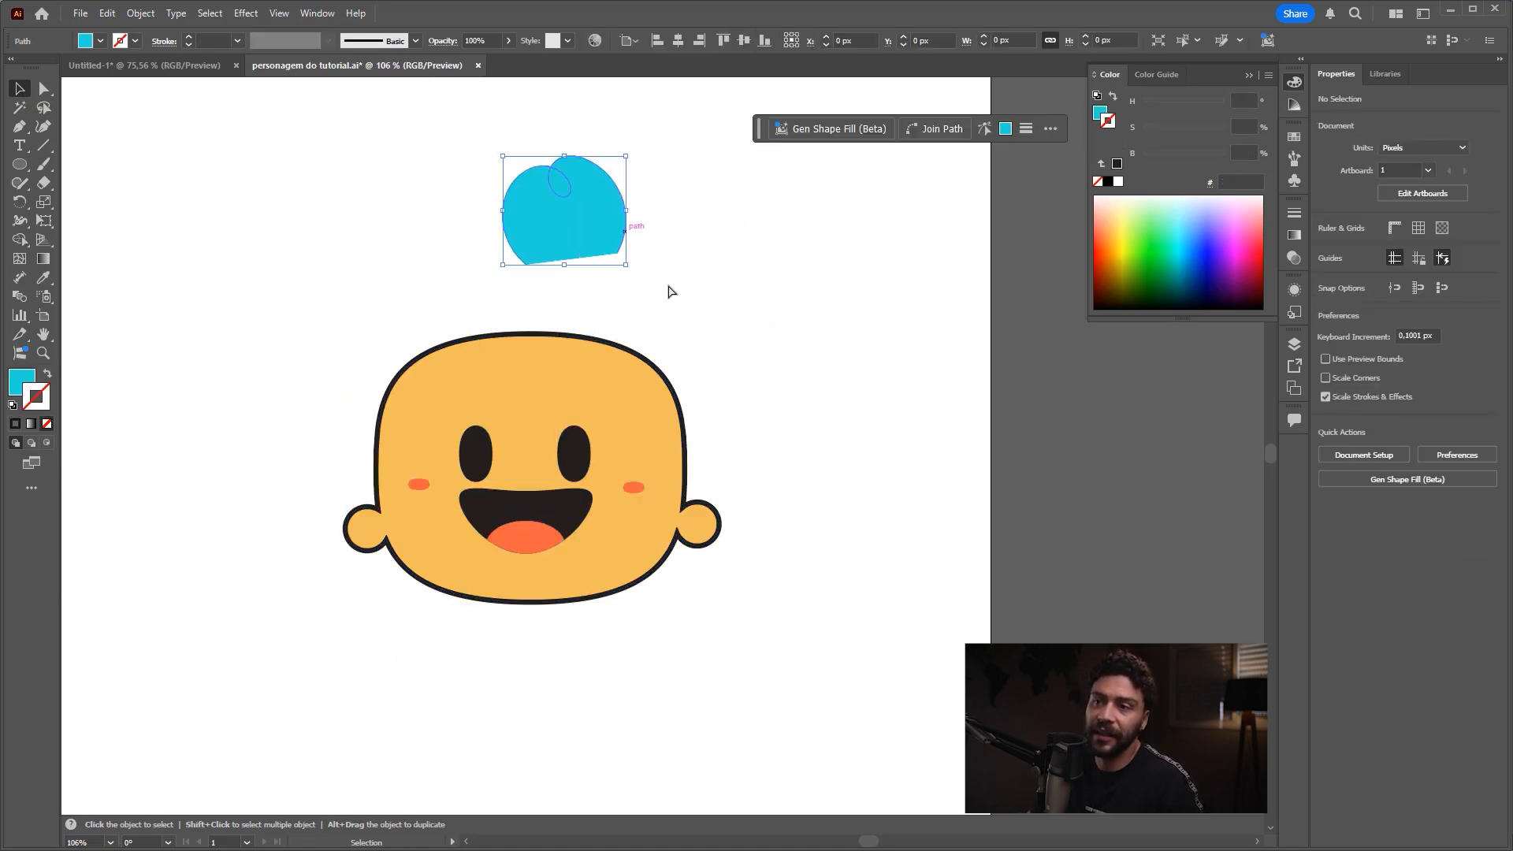
key(ctrl+z)
drag(657, 405, 779, 309)
key(ctrl+z)
drag(522, 539, 456, 688)
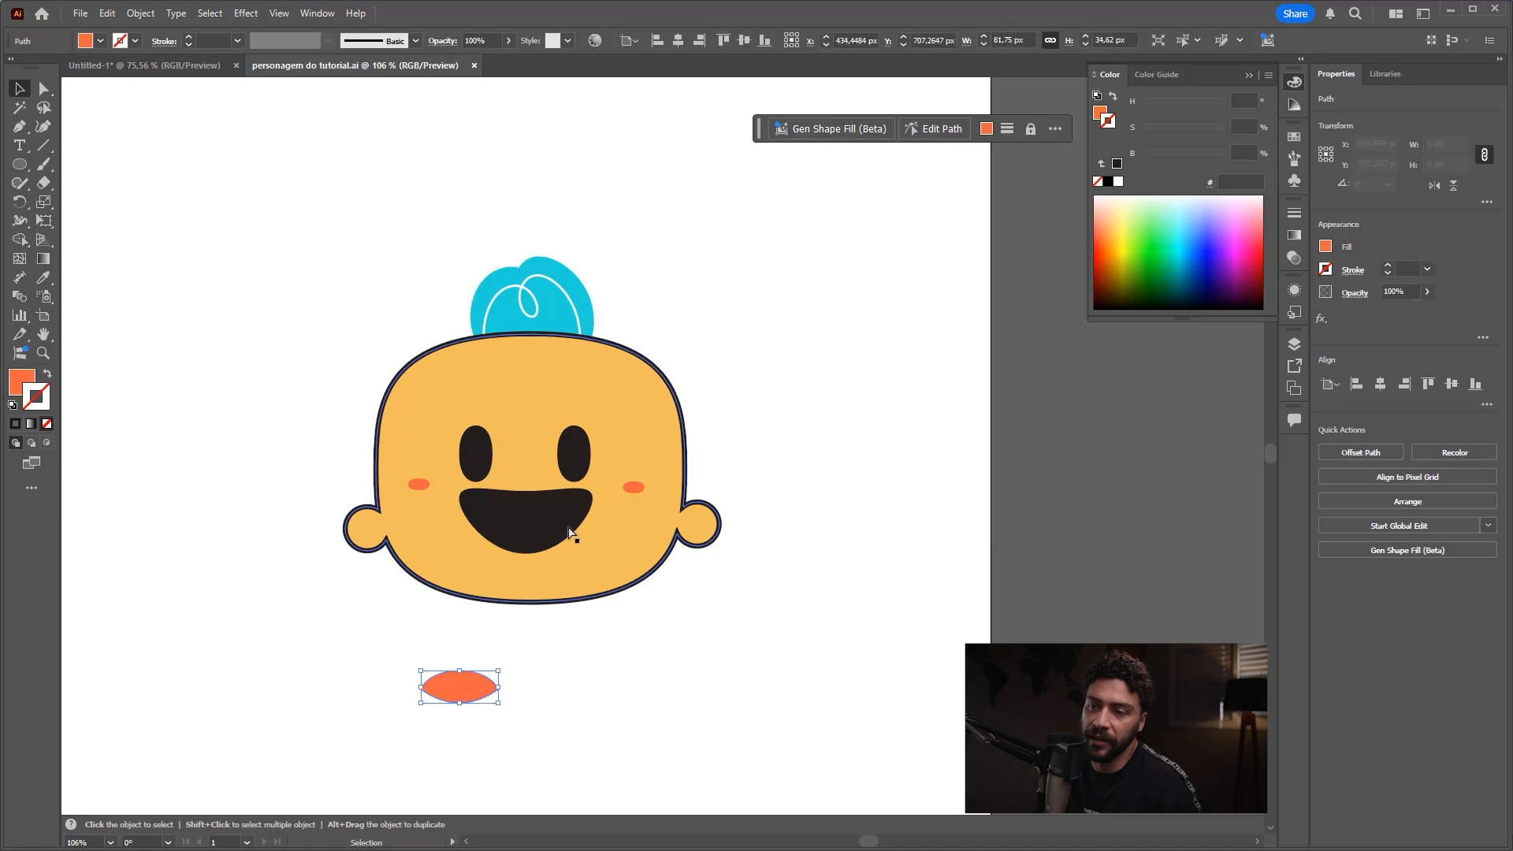
key(ctrl+z)
drag(583, 504, 711, 633)
key(ctrl+z)
click(777, 441)
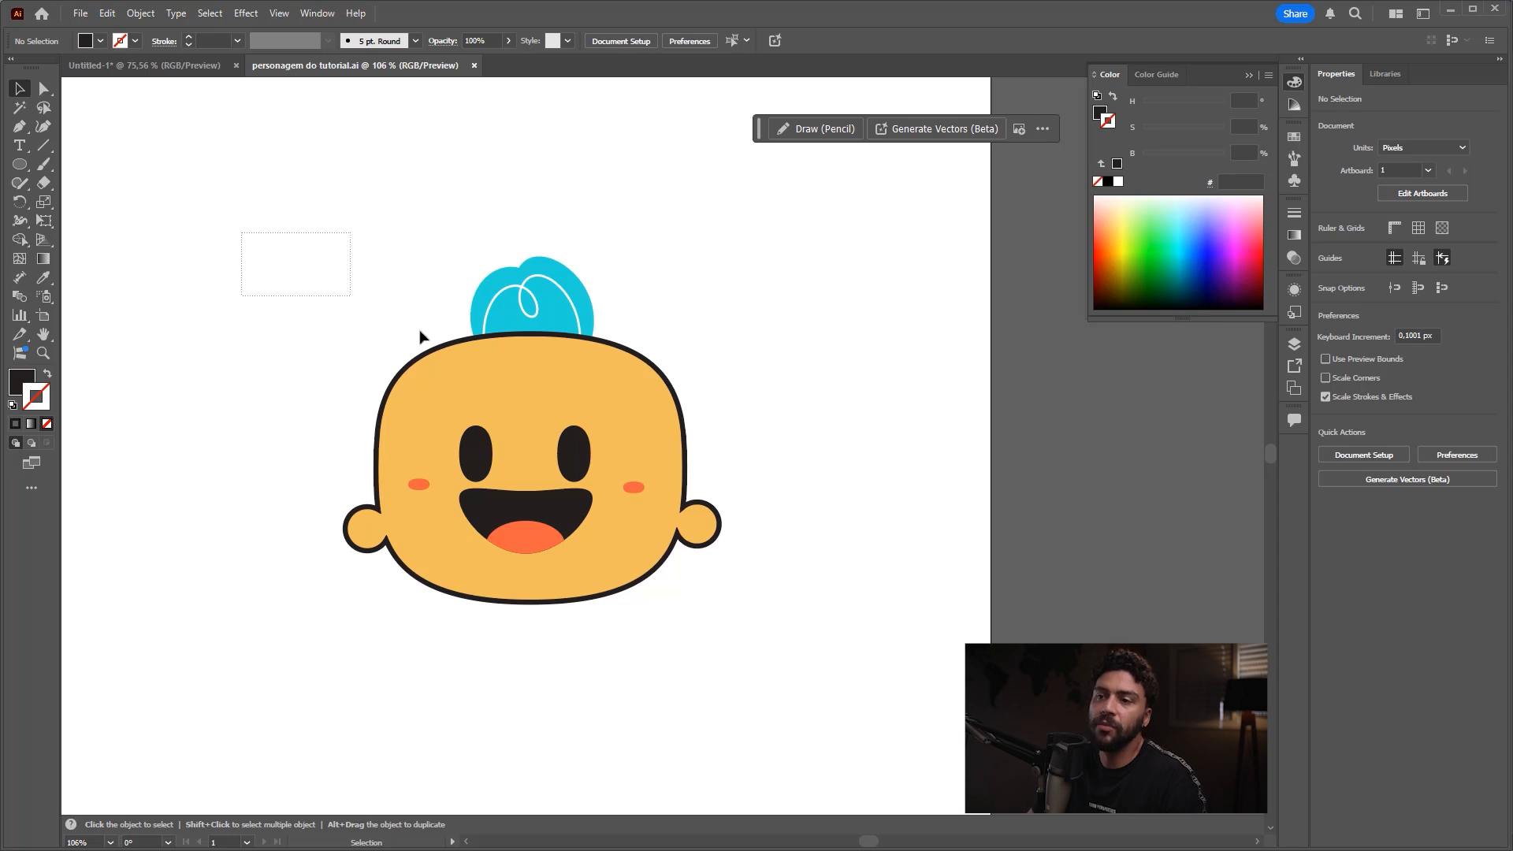
Step: Select all parts of the character, group them and clear the selection
drag(420, 338, 816, 659)
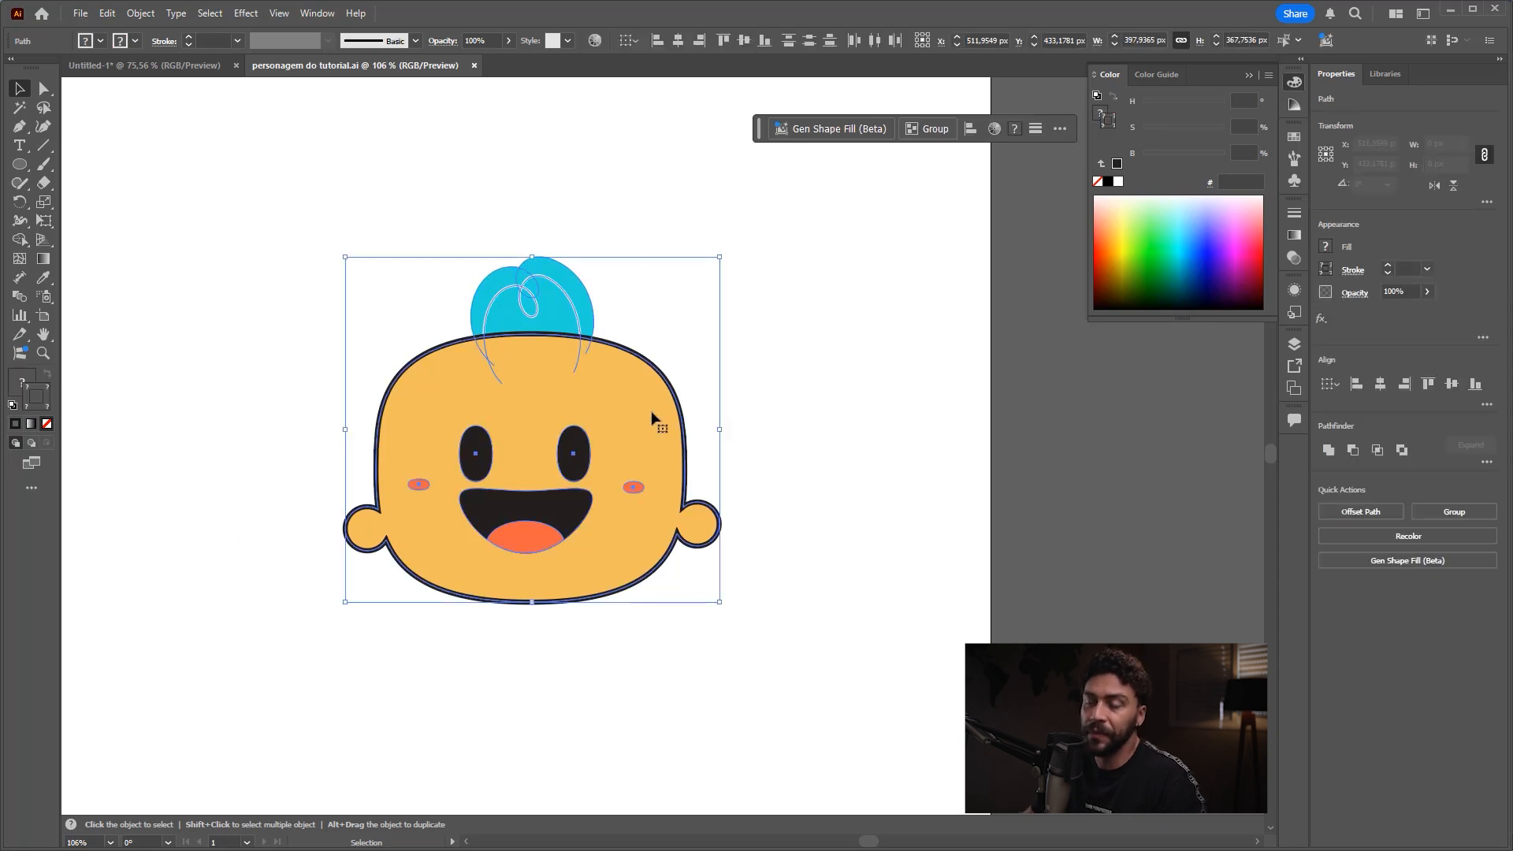
right_click(524, 393)
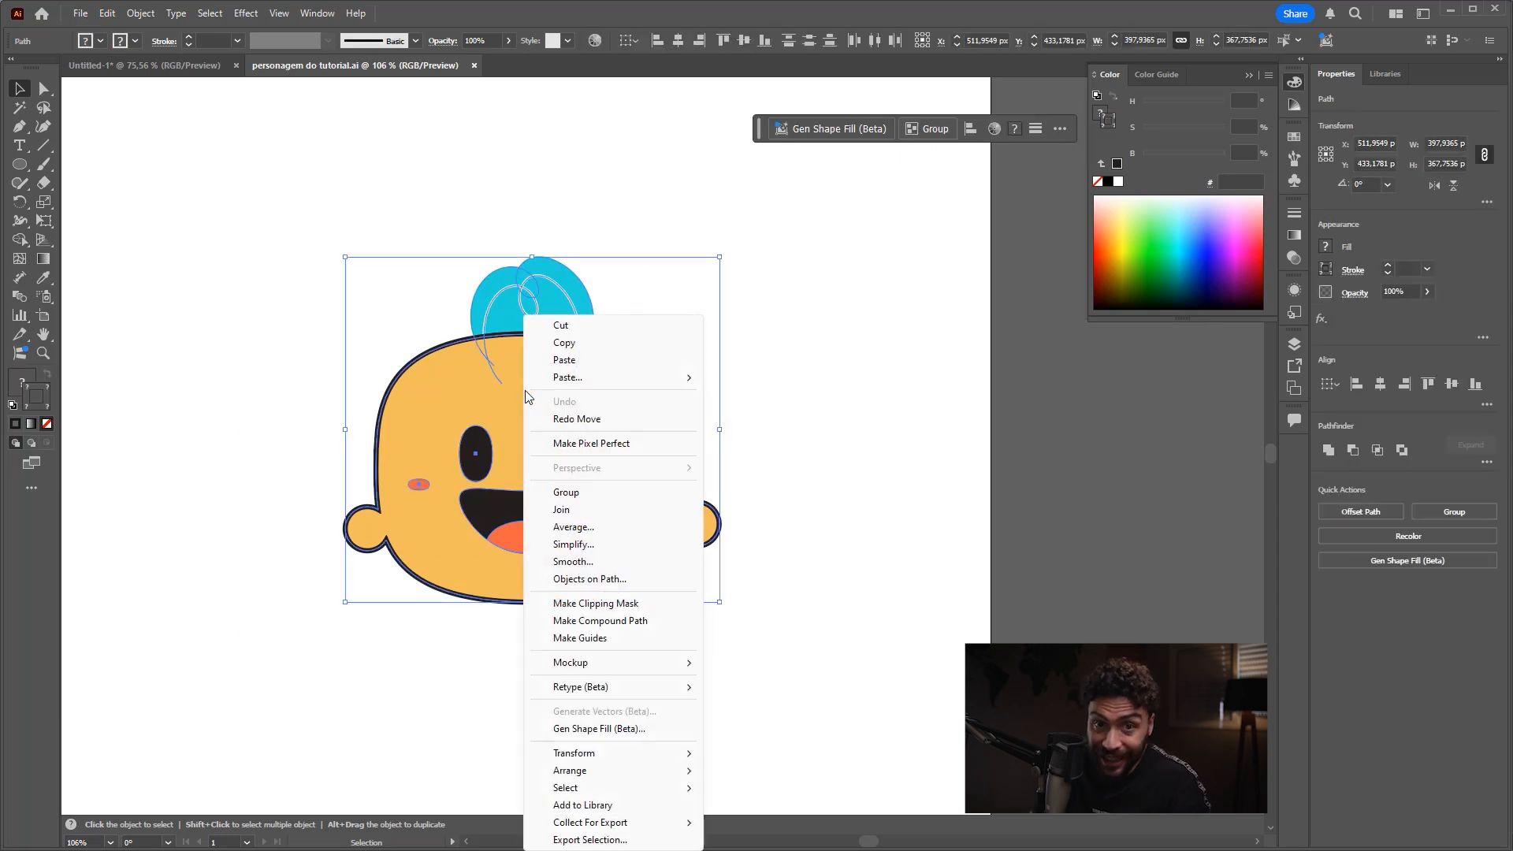
click(582, 494)
click(786, 477)
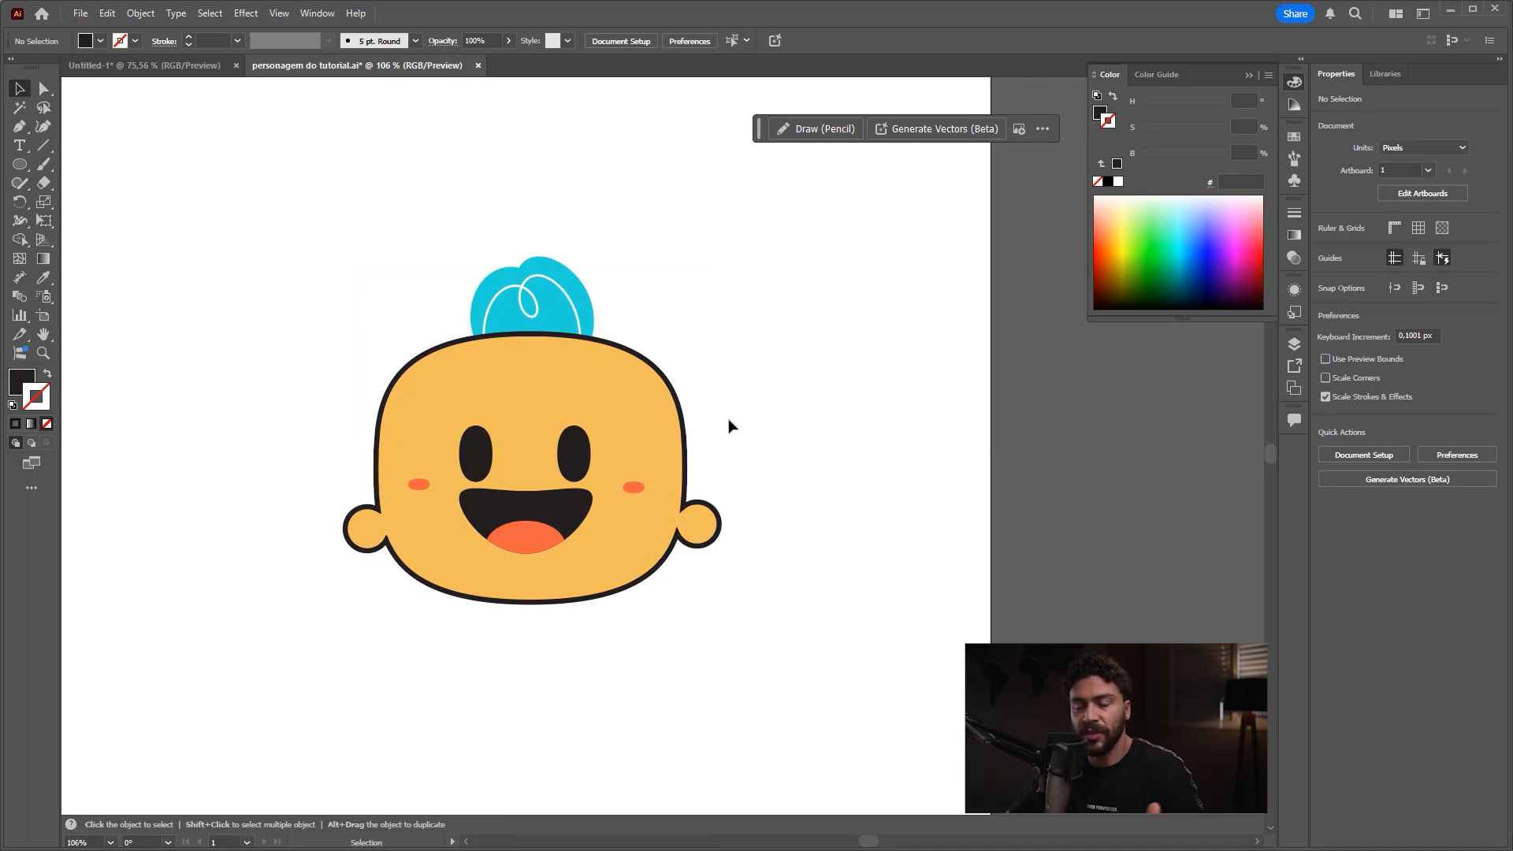
Step: Try moving the grouped character around the artboard as one object and undo the moves
drag(621, 384, 540, 433)
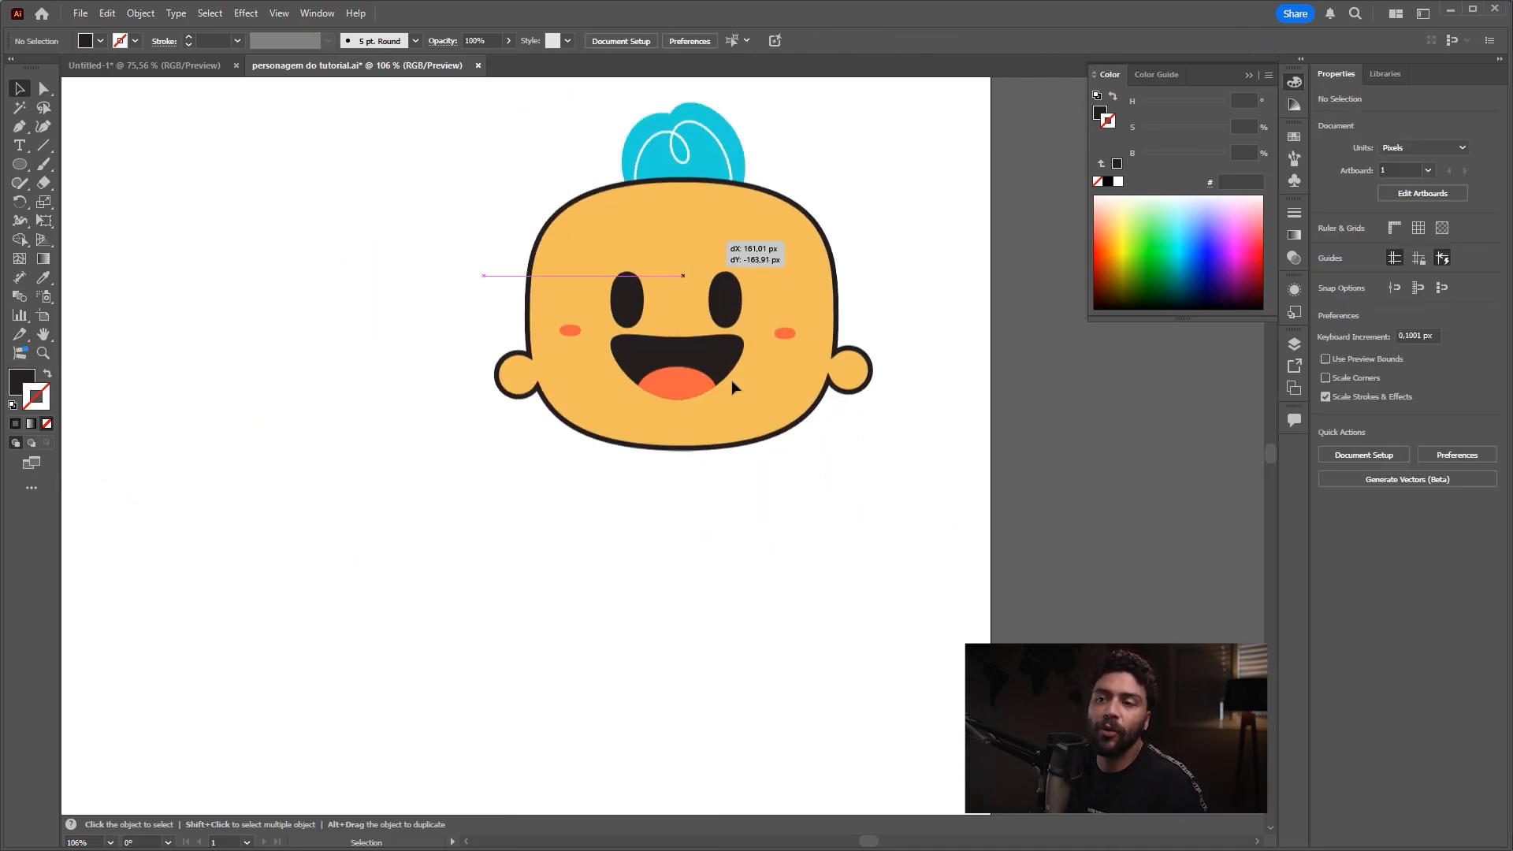
drag(731, 380, 650, 406)
key(ctrl+z)
click(743, 311)
key(ctrl+z)
click(755, 344)
key(a)
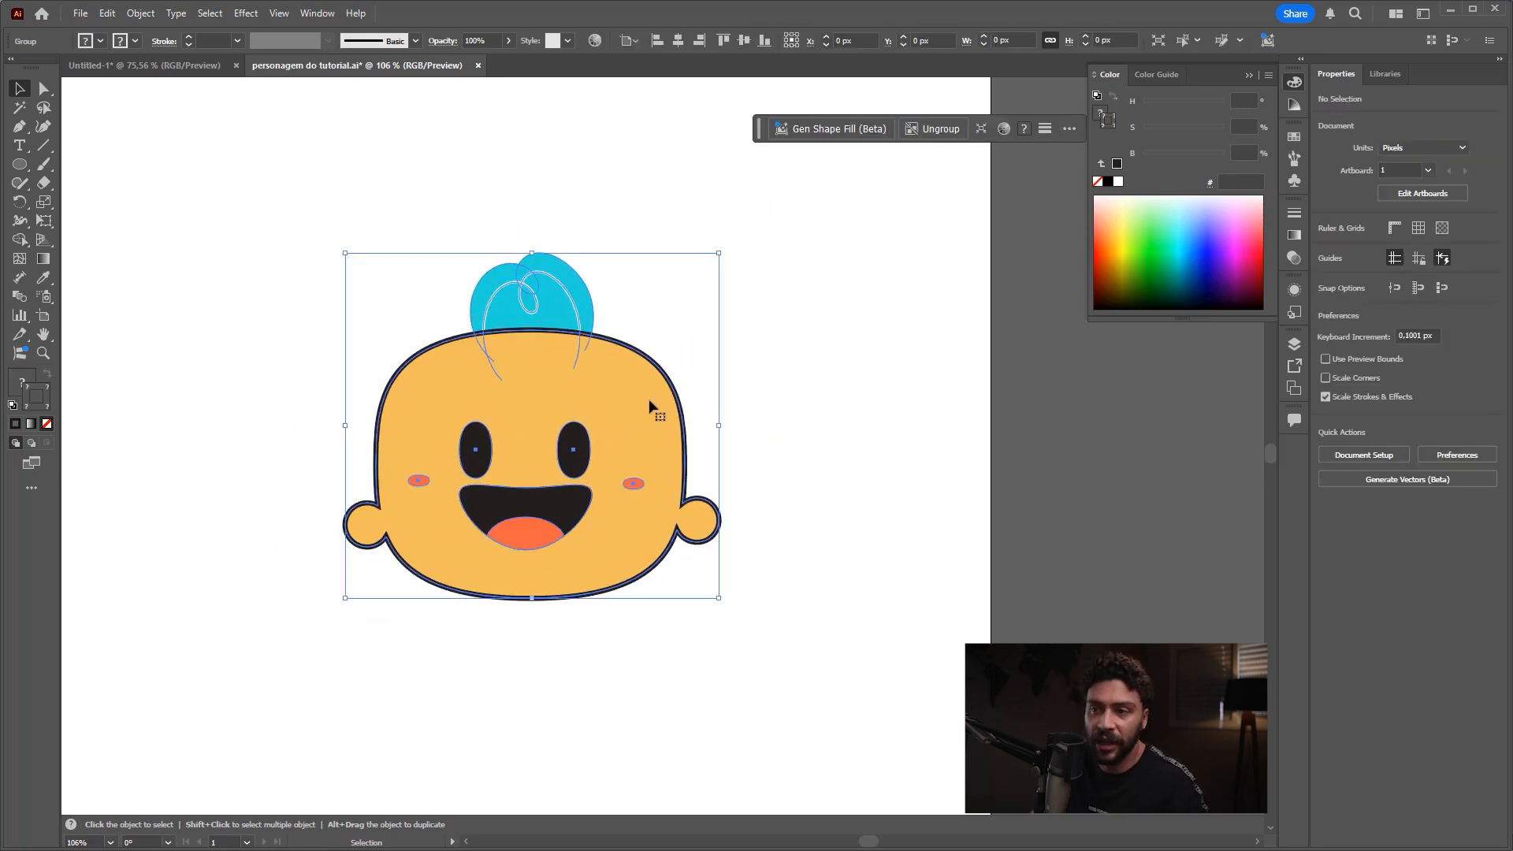
Step: Copy the grouped character and paste it into the untitled document over the circle
key(v)
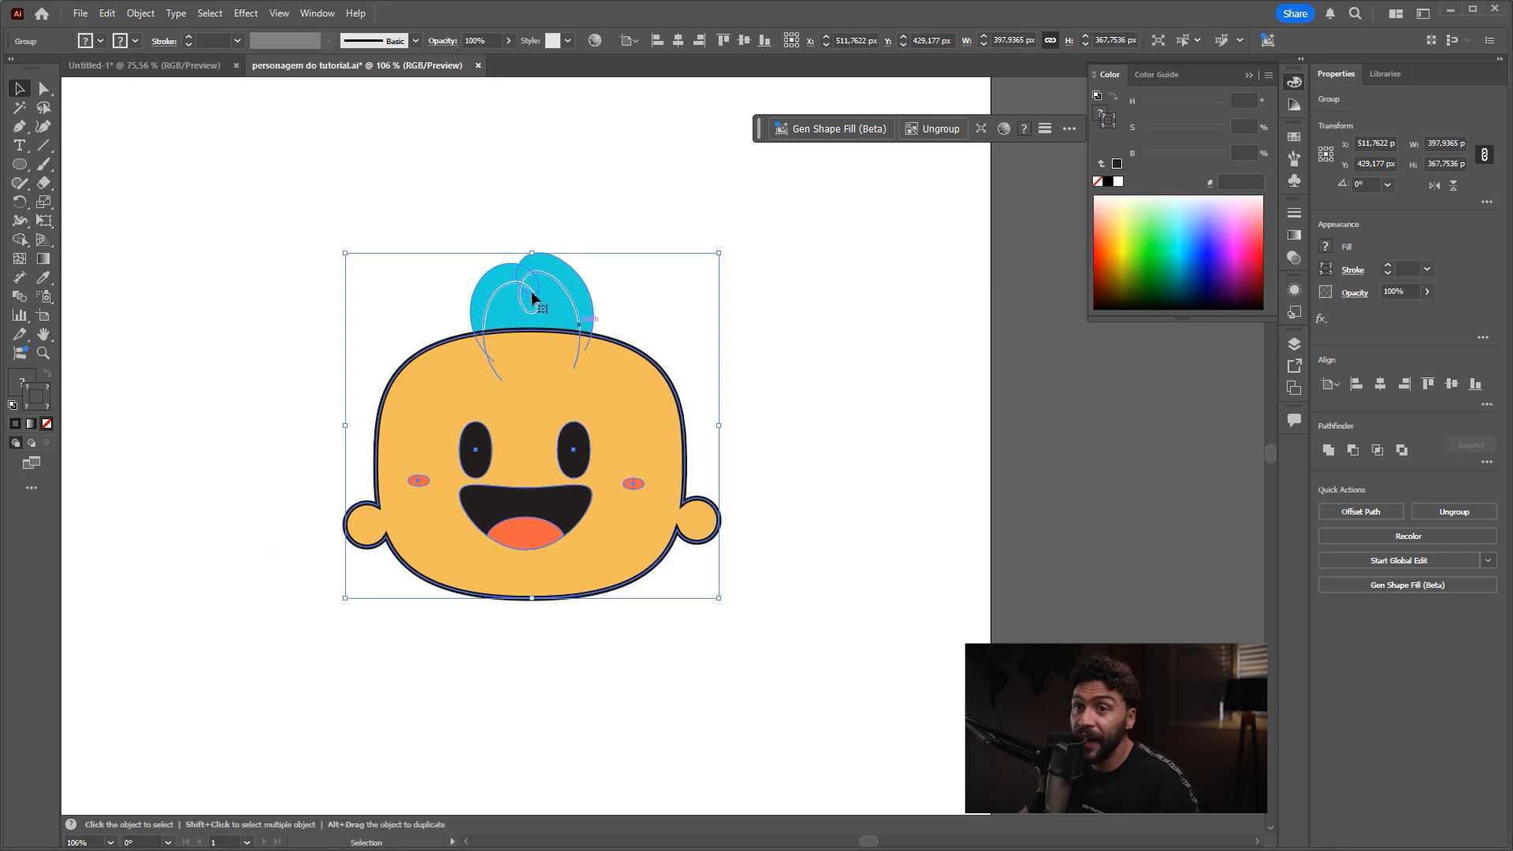
click(144, 65)
key(ctrl+v)
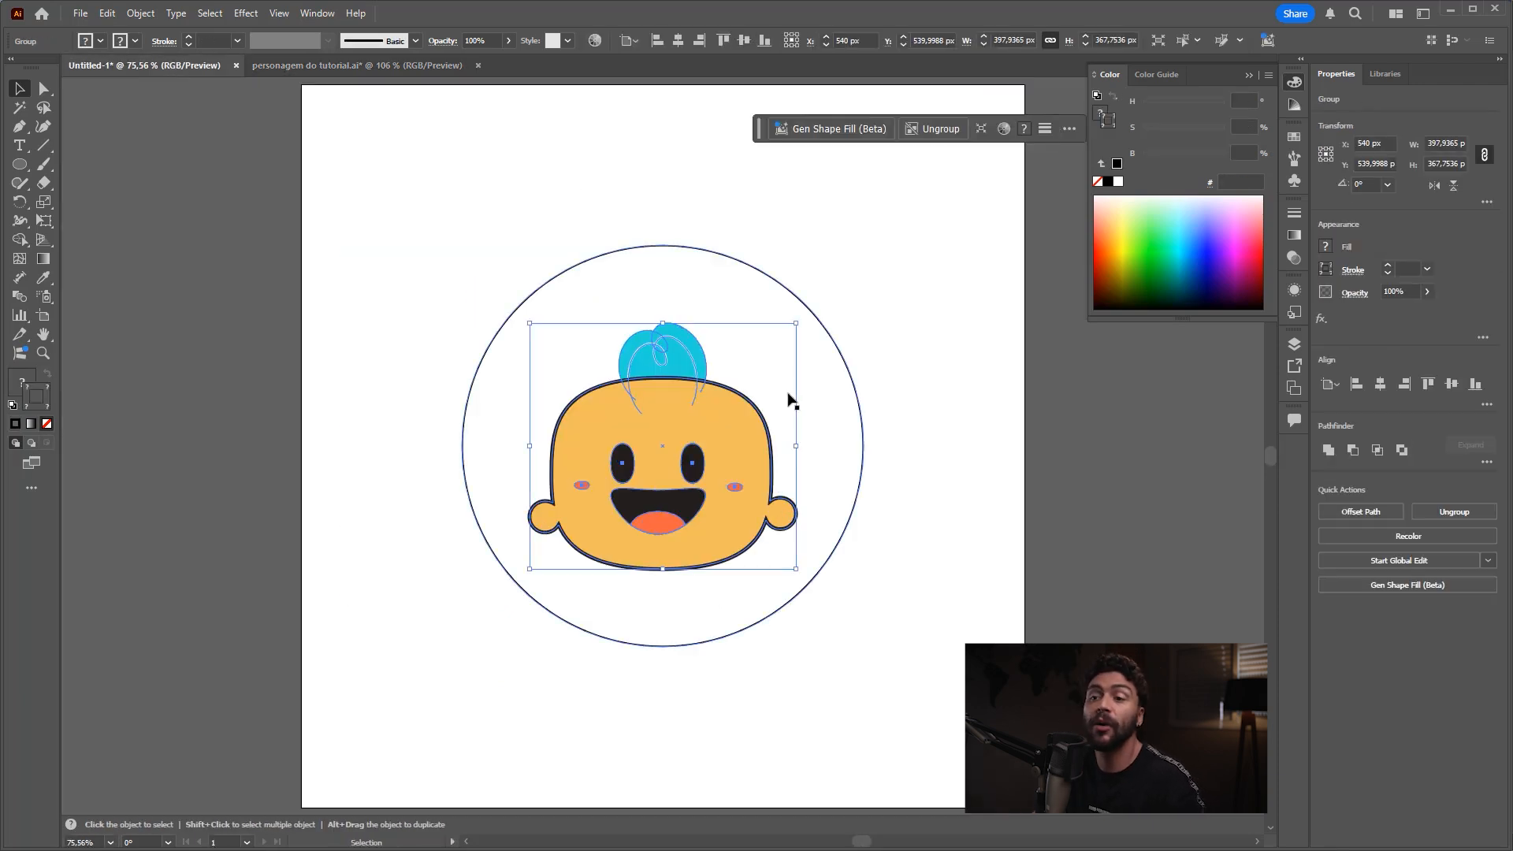
Step: Try scaling the pasted character from its corners and restore its original size
drag(796, 569, 1067, 670)
key(ctrl+z)
drag(819, 354, 755, 488)
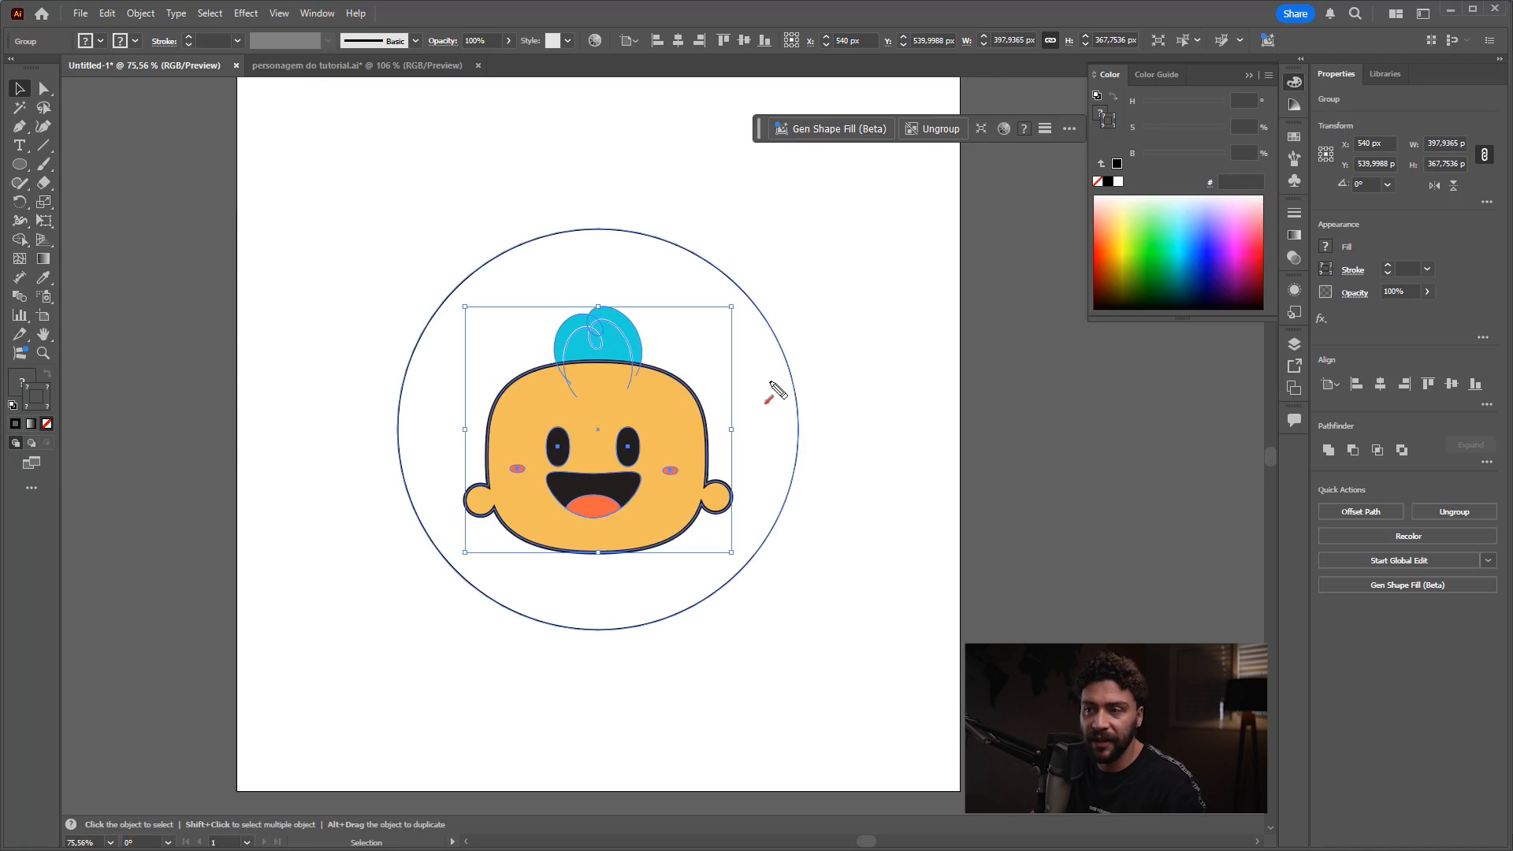
key(ctrl+2)
drag(772, 297, 658, 410)
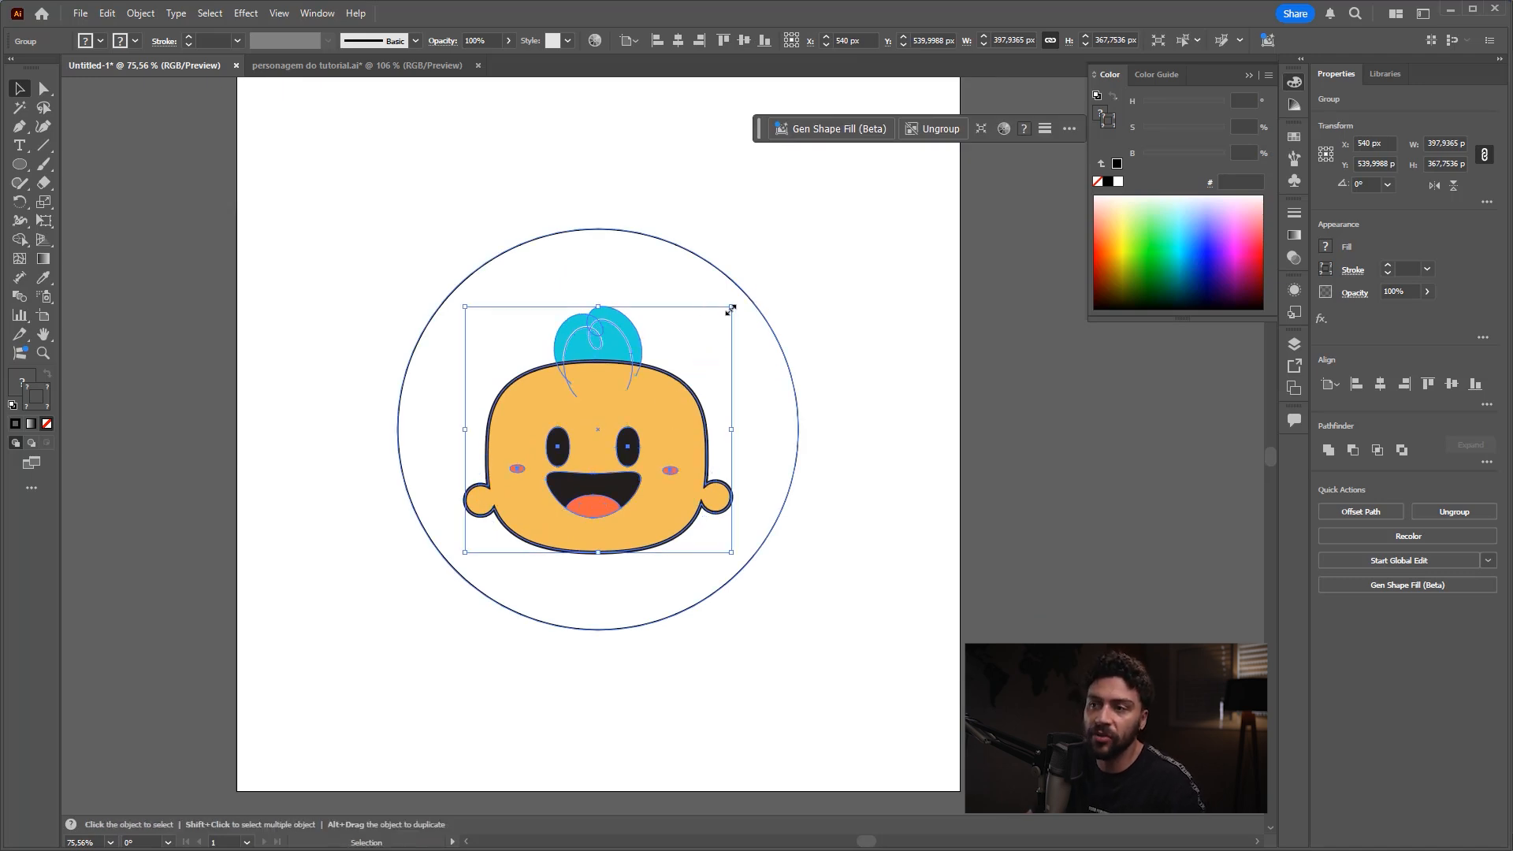
drag(731, 308, 733, 272)
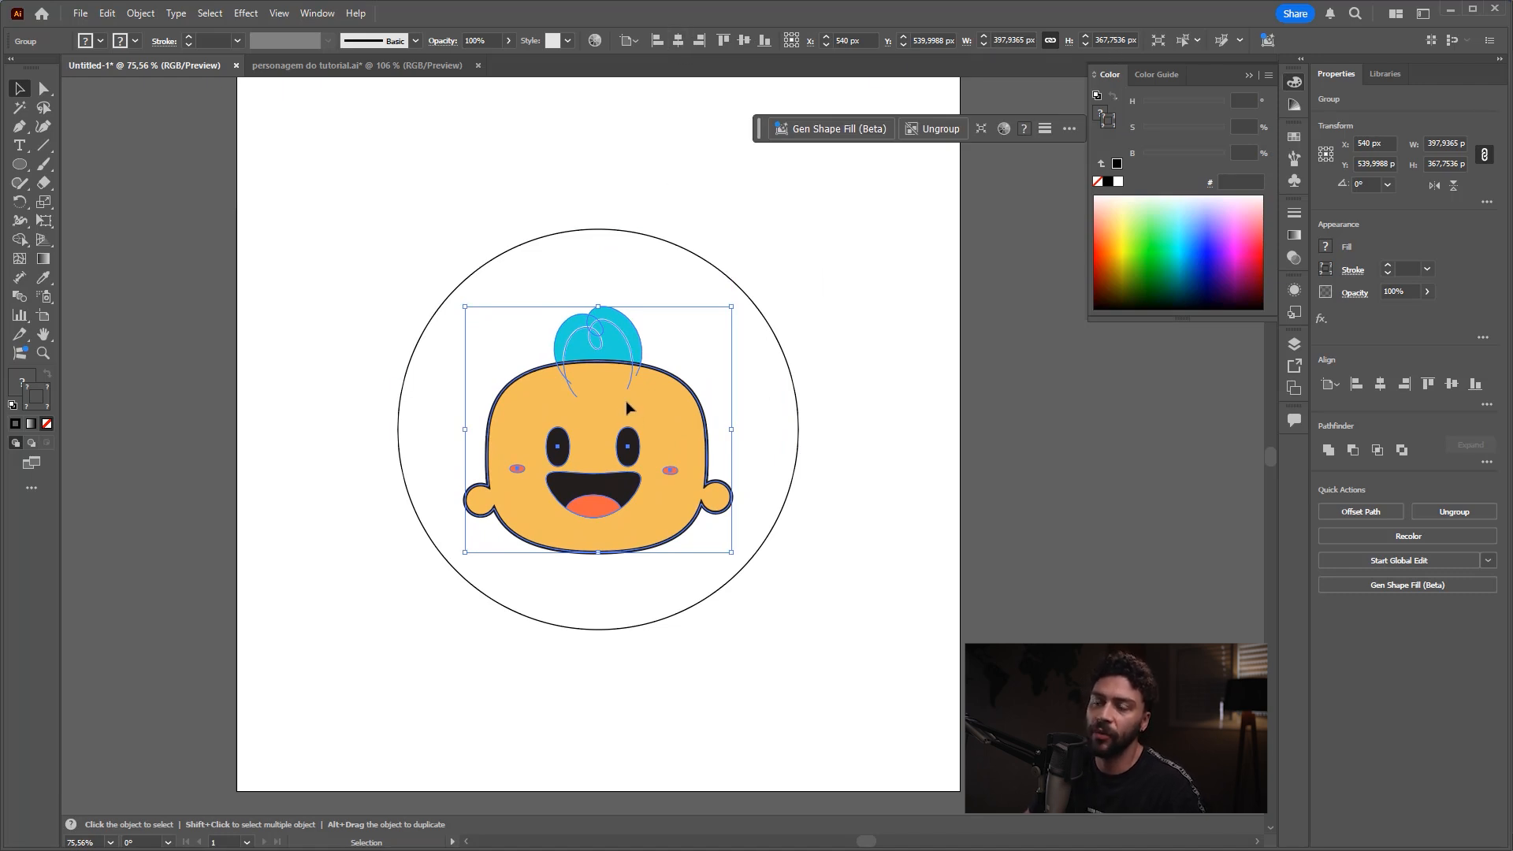
Step: Move the character up inside the circle and the "Bebê Lindiu" text down below its chin, then clear the selection
drag(626, 401, 626, 352)
drag(637, 519, 611, 555)
key(ctrl+z)
click(633, 539)
key(ctrl+z)
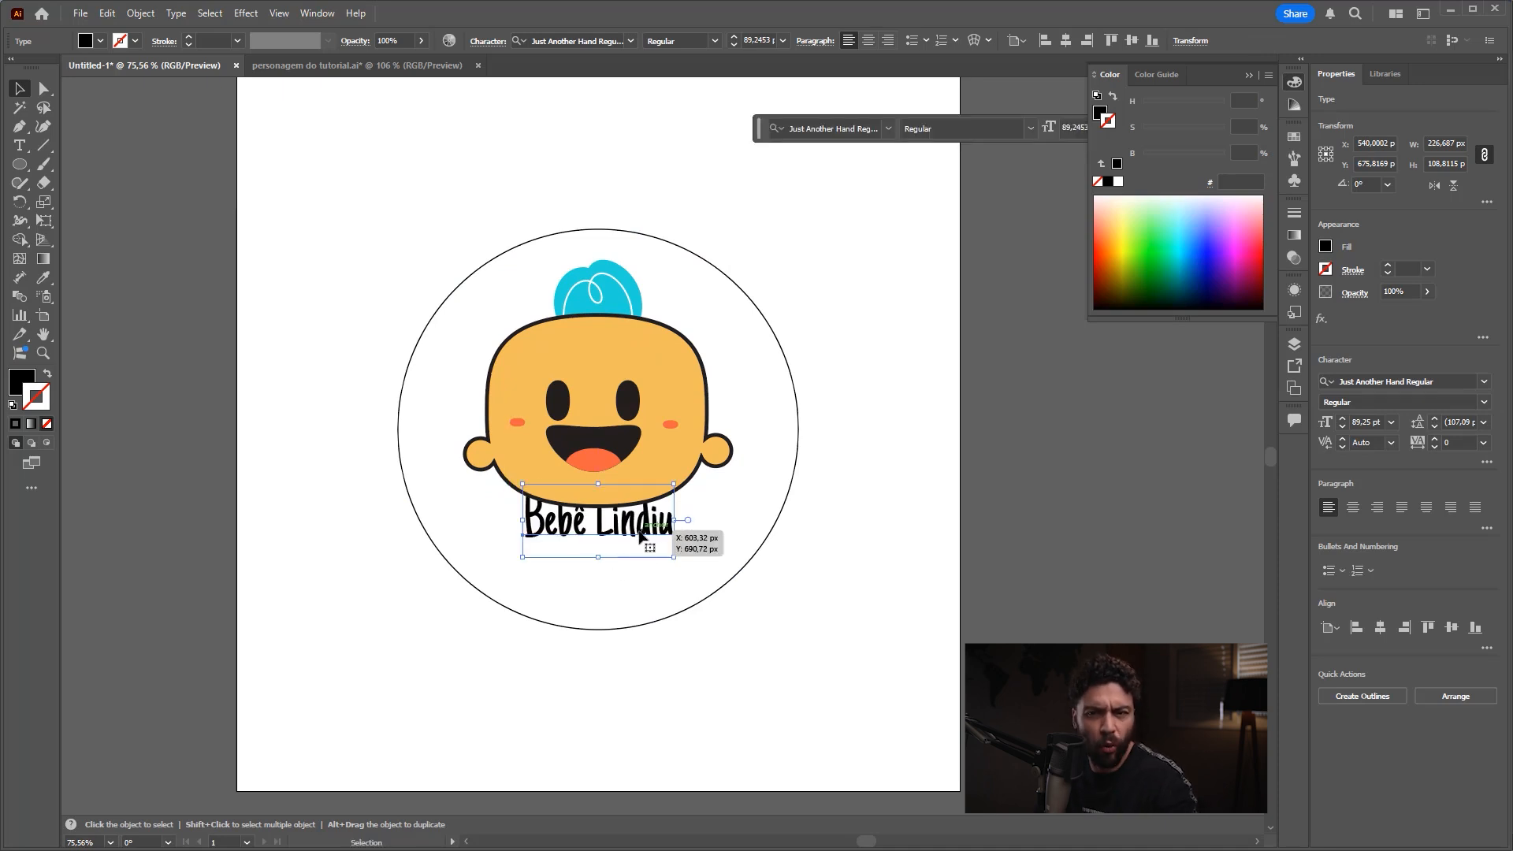
drag(668, 511, 617, 568)
click(858, 541)
key(z)
drag(733, 461, 659, 486)
key(v)
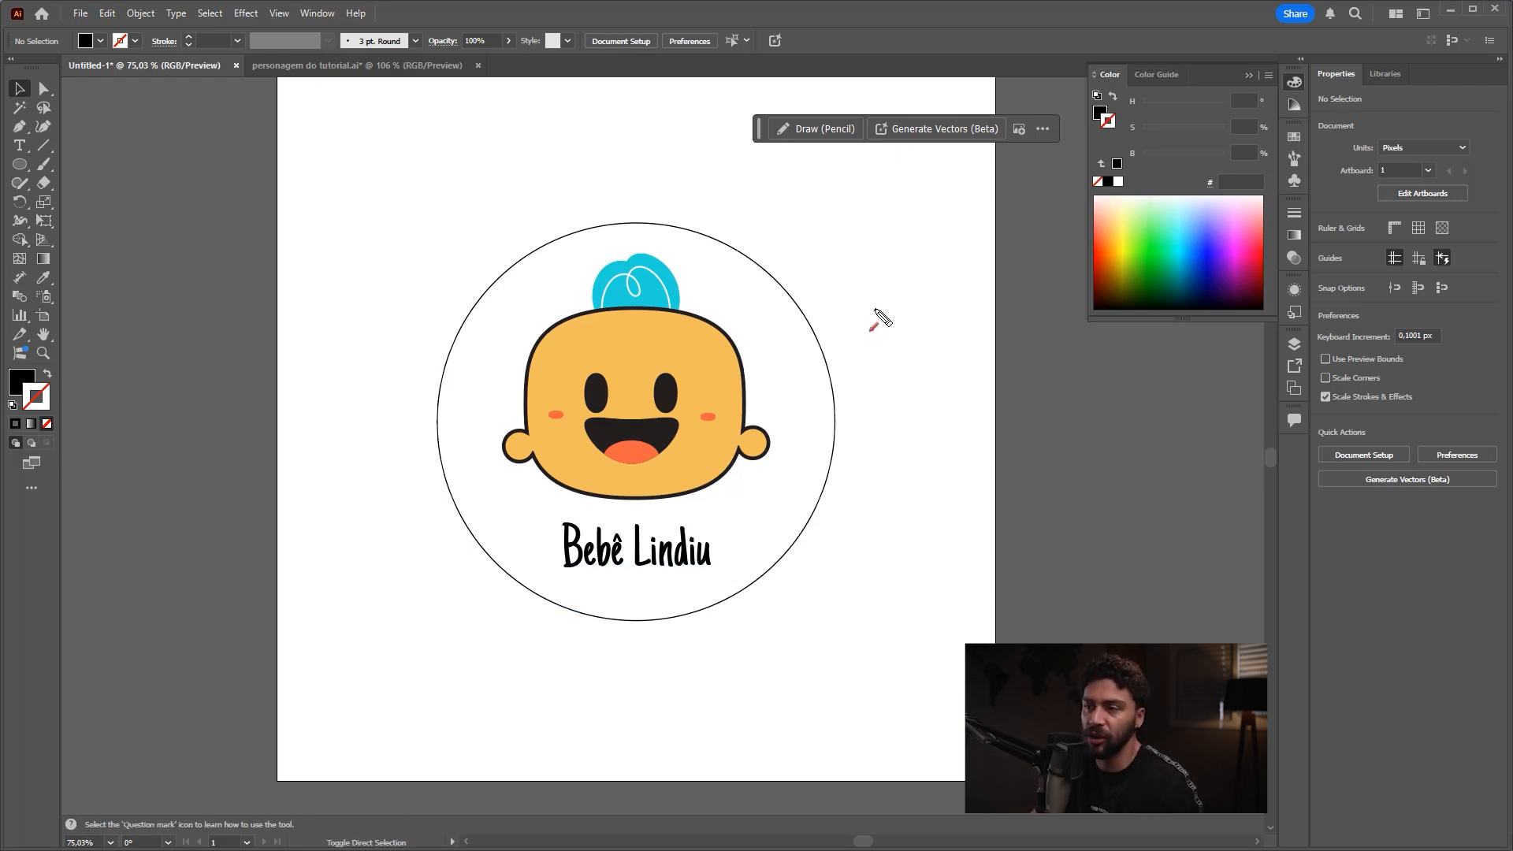
Step: Use the Eyedropper to try the tongue, eye and hair colours on the circle, then apply the face's yellow fill and 5 pt dark stroke
click(818, 343)
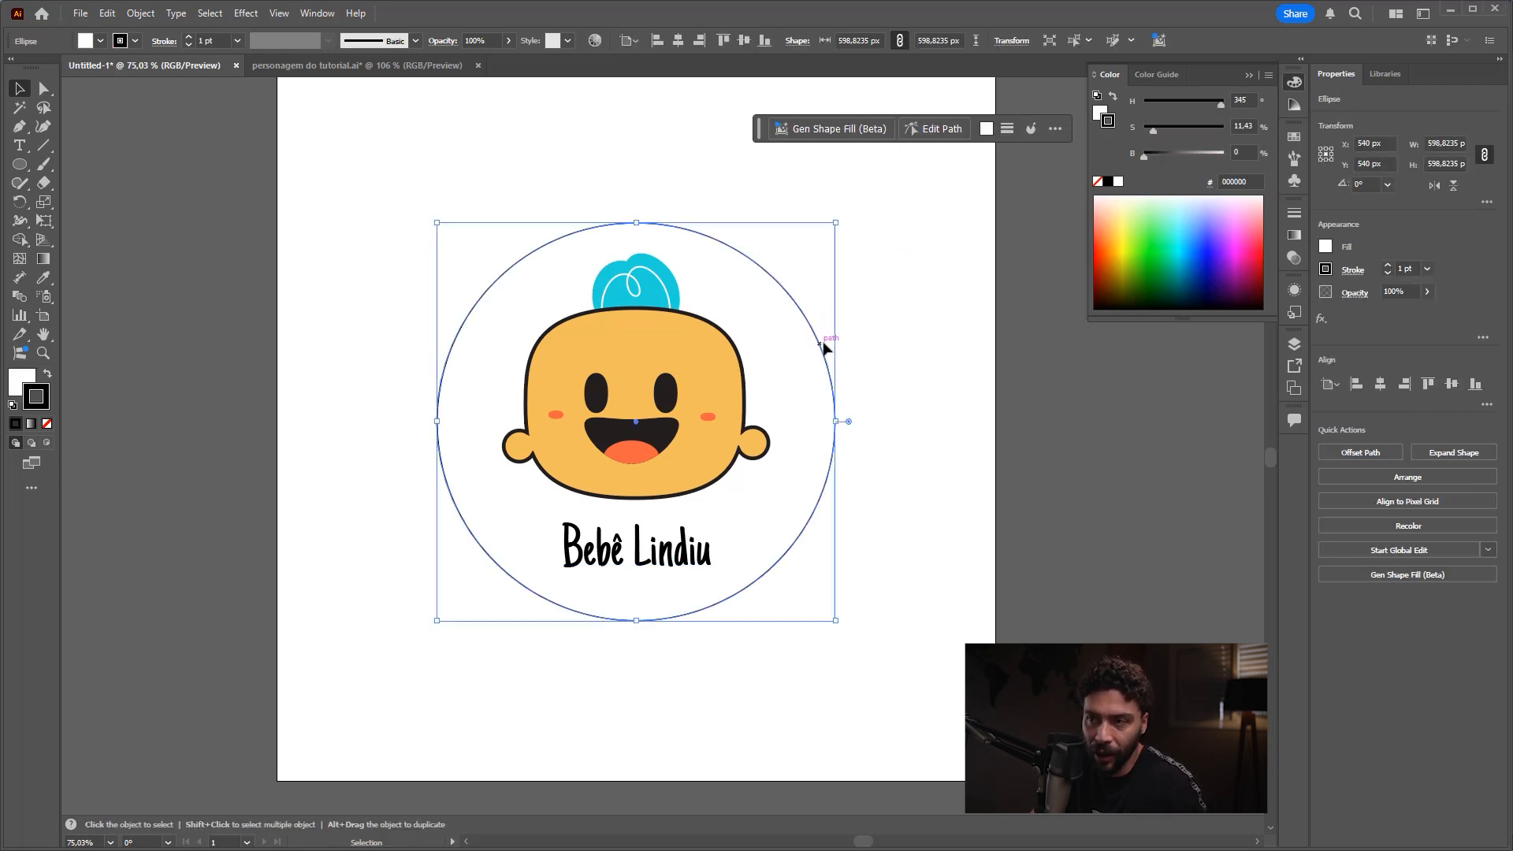
key(a)
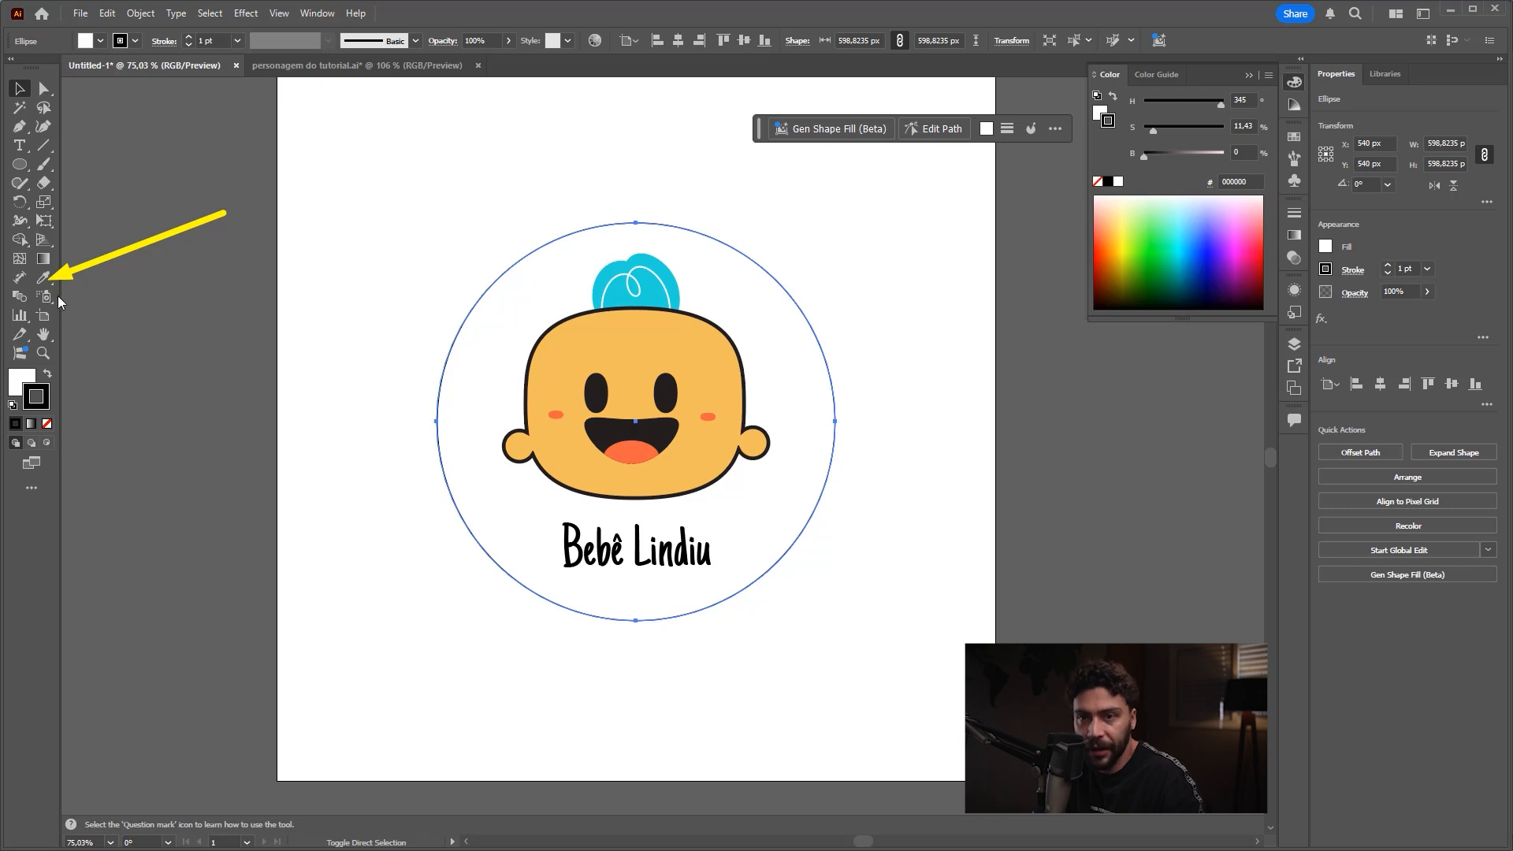
click(43, 278)
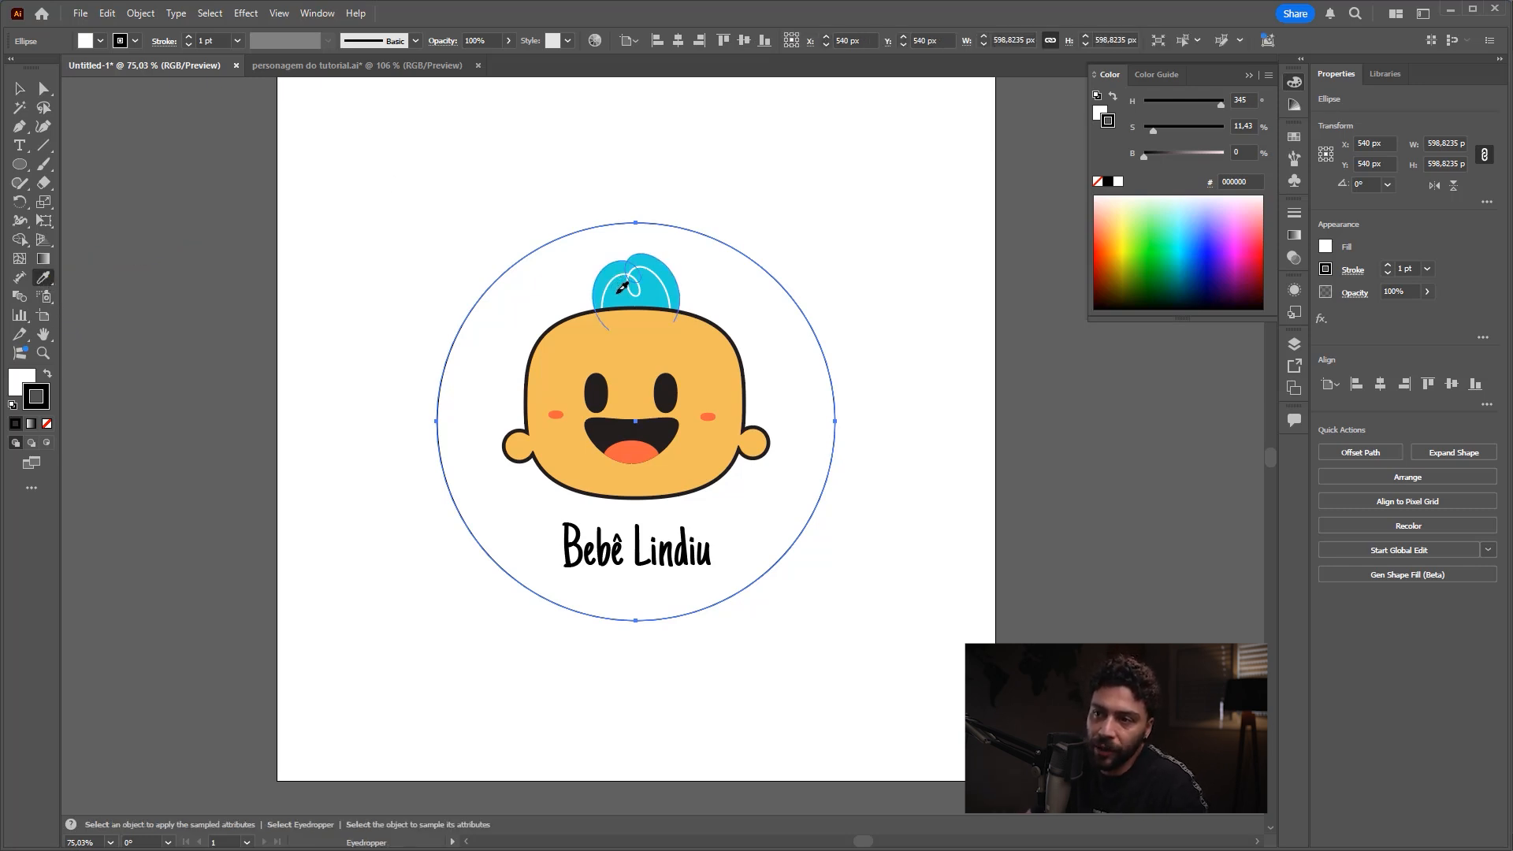
click(620, 285)
click(645, 327)
click(651, 446)
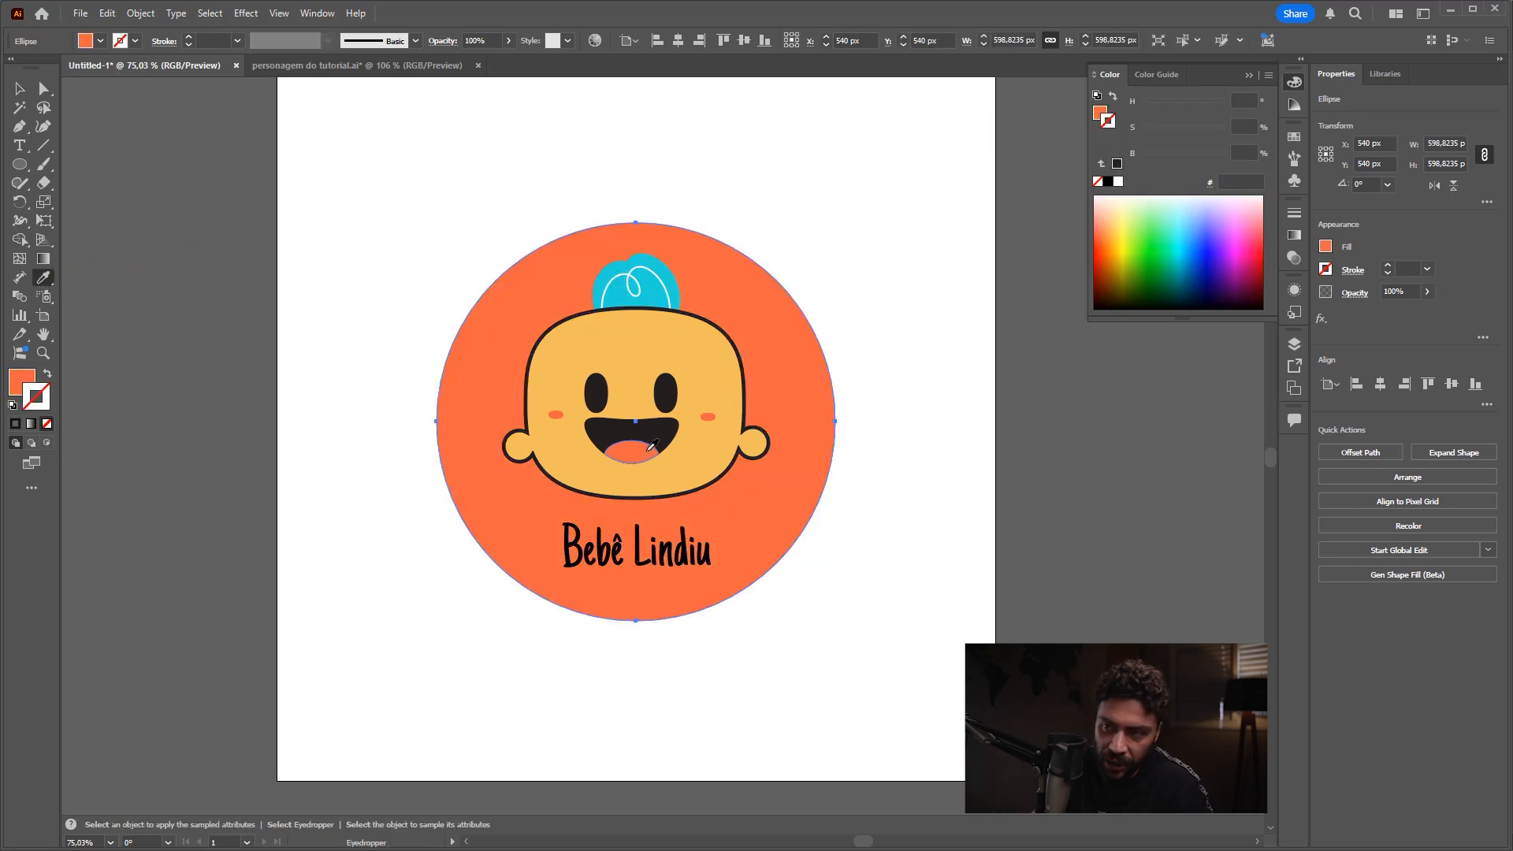
click(708, 365)
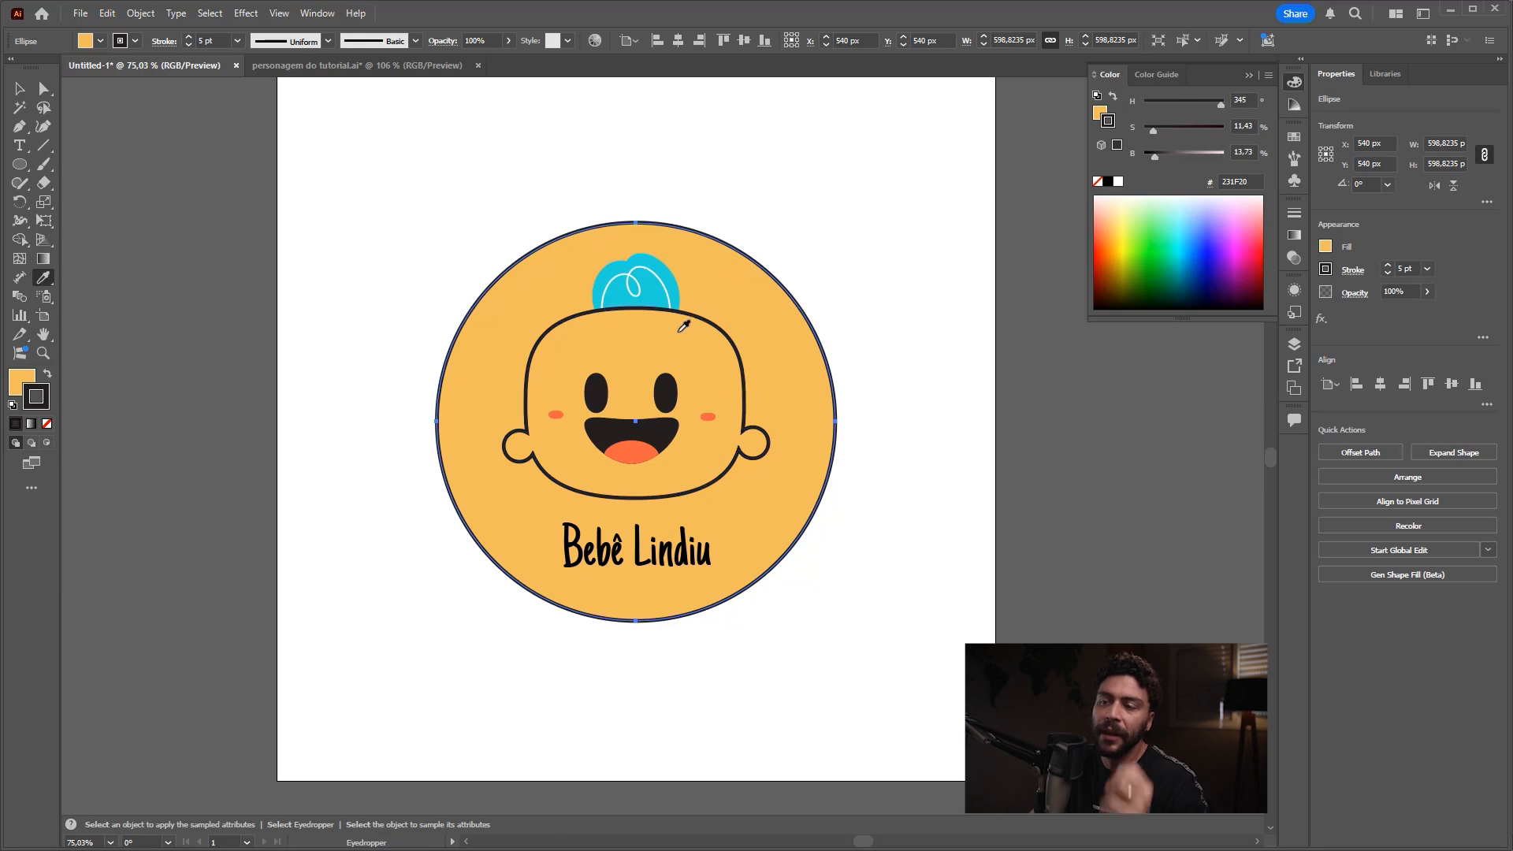
click(667, 389)
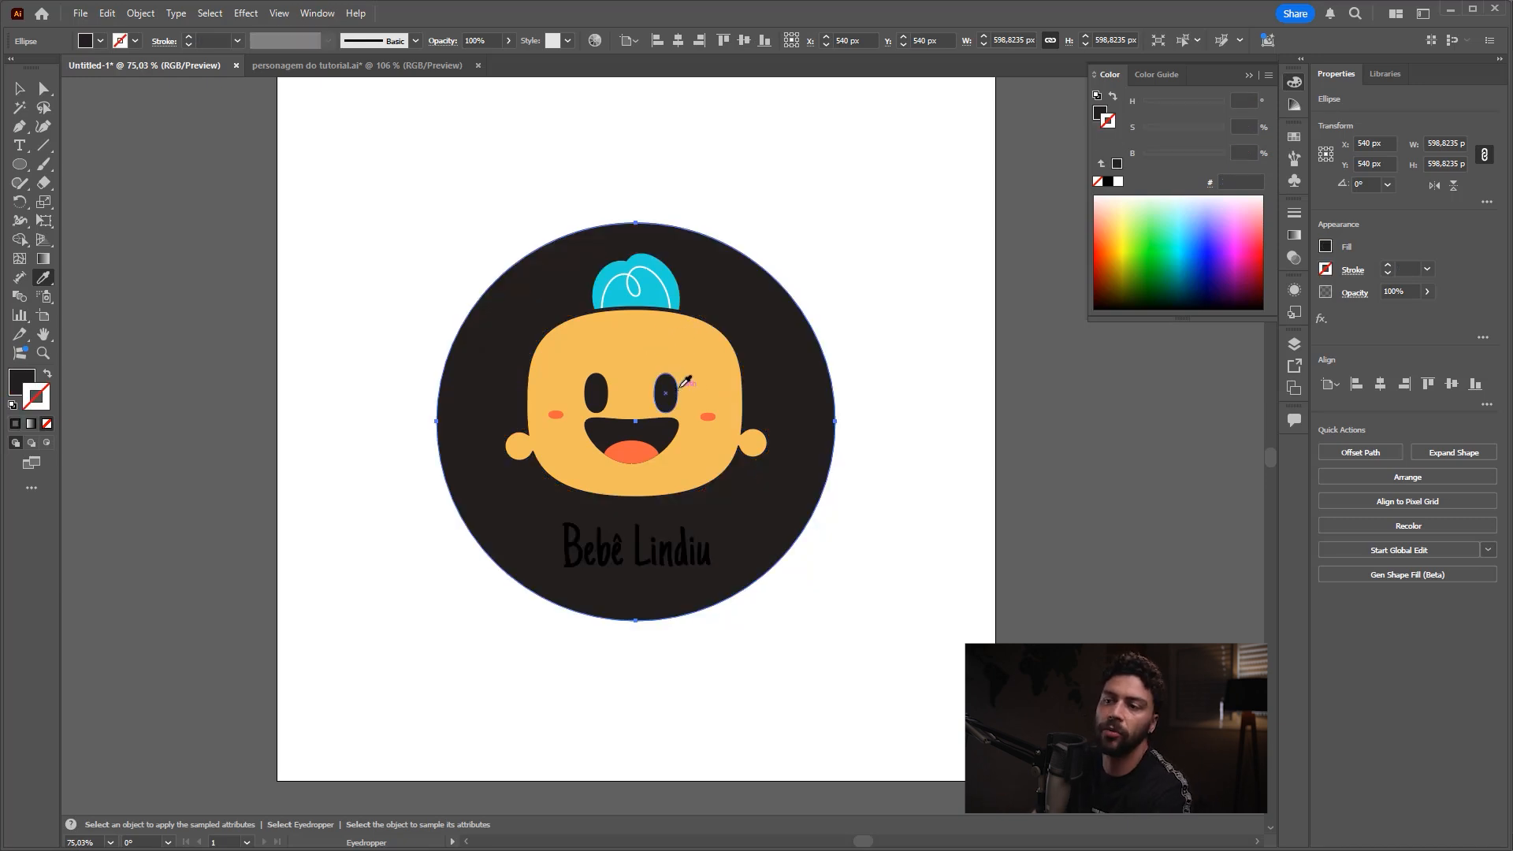
click(664, 294)
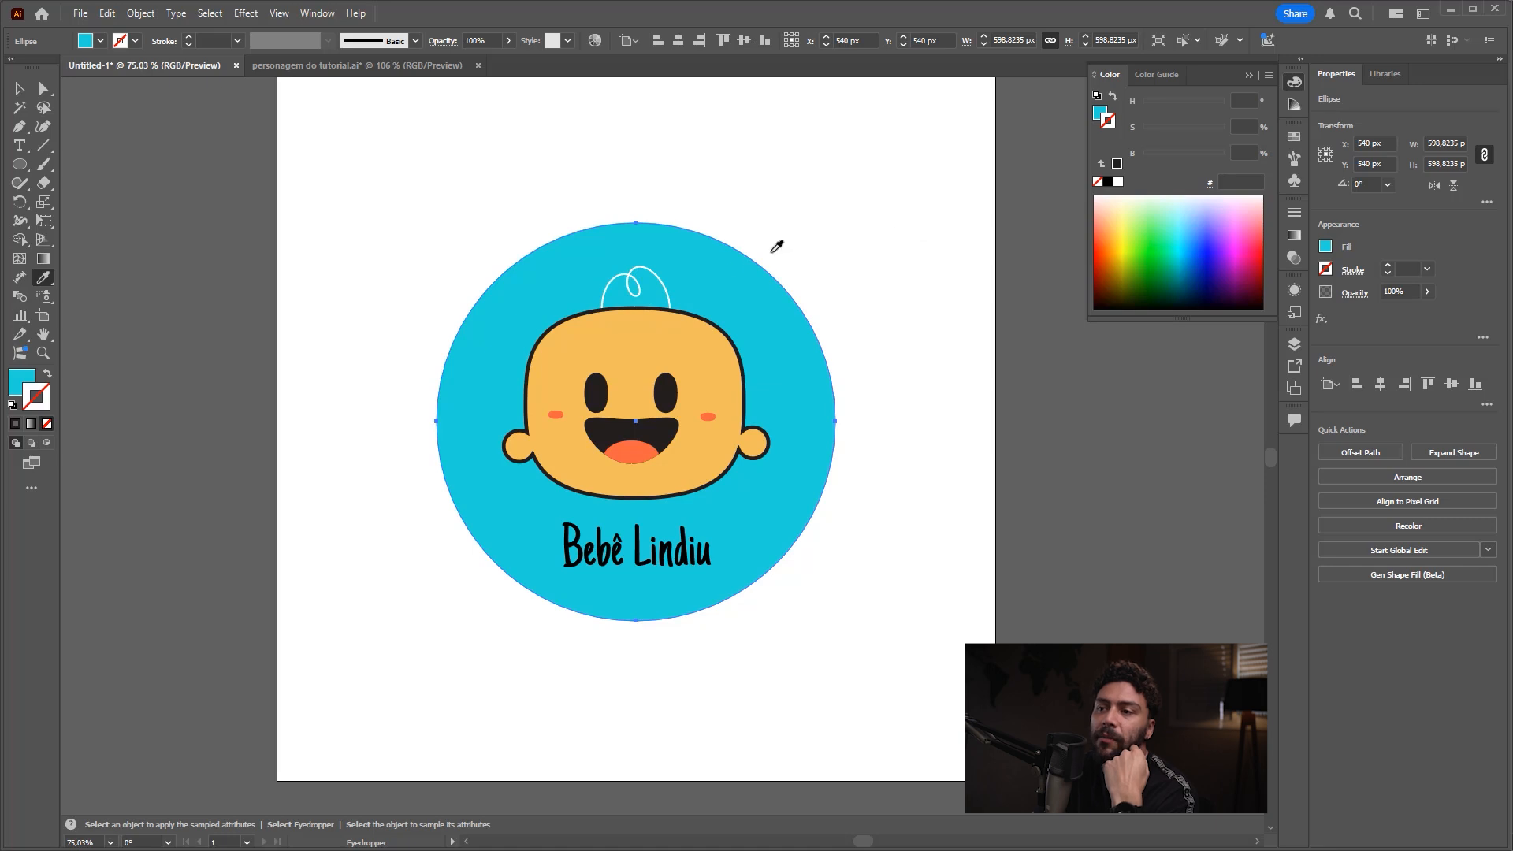
click(680, 323)
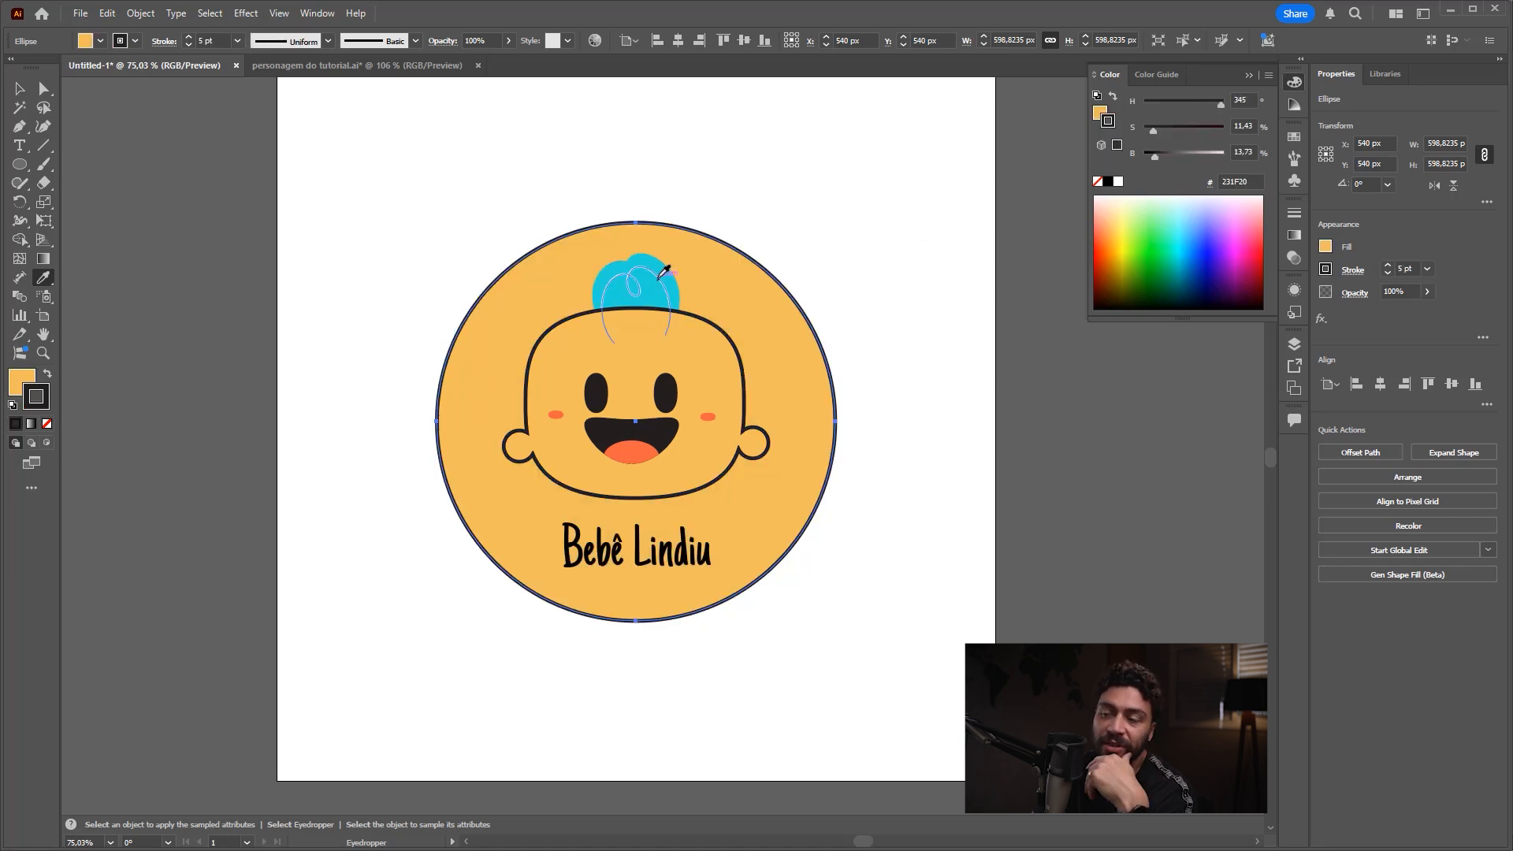
Step: Sample the hair's cyan fill with no stroke onto the circle and clear the selection
click(661, 268)
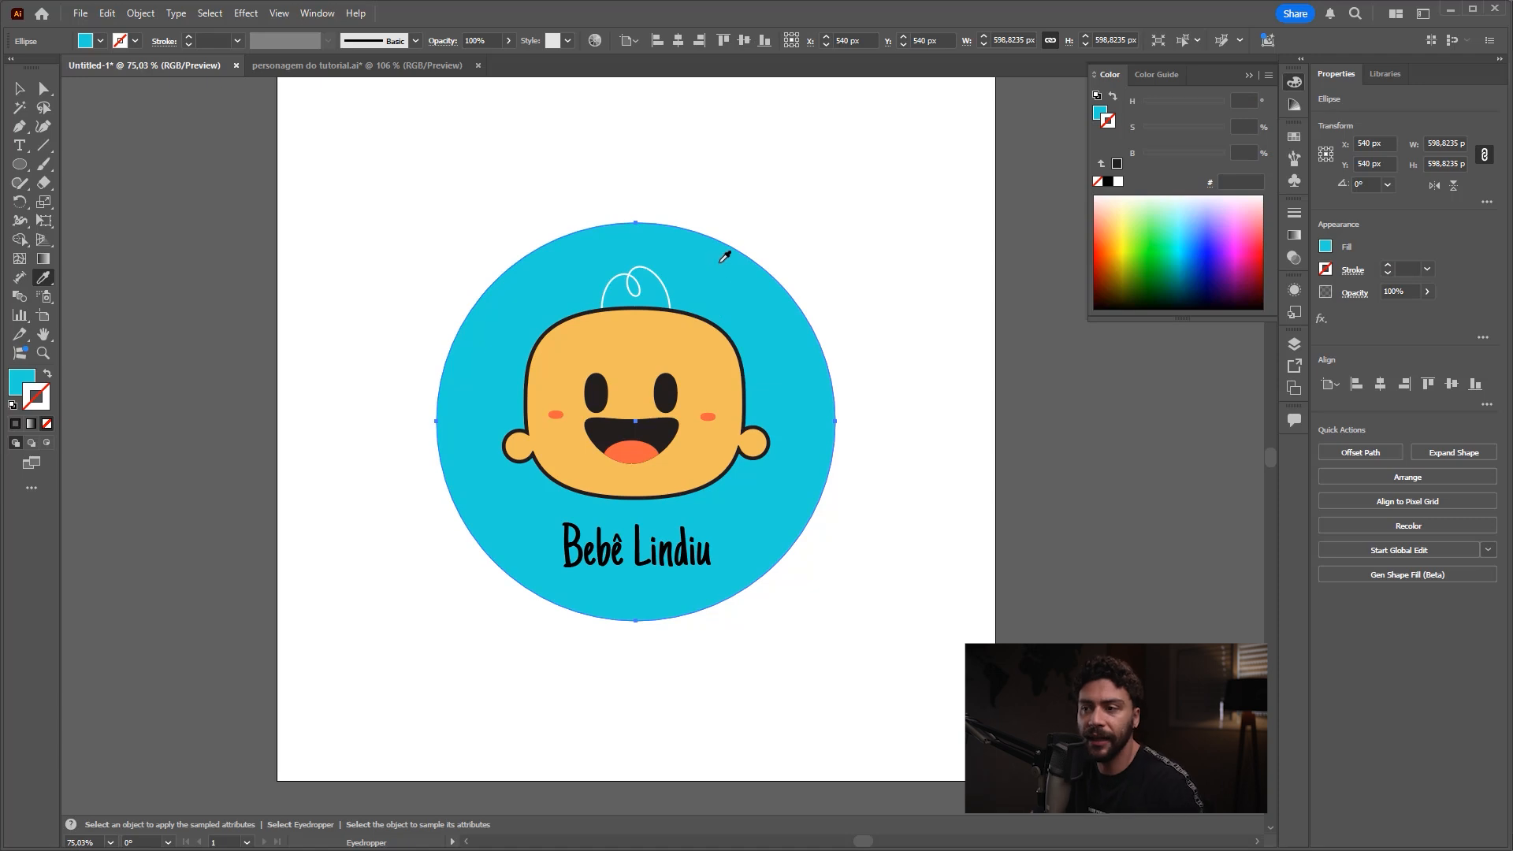
key(v)
click(871, 285)
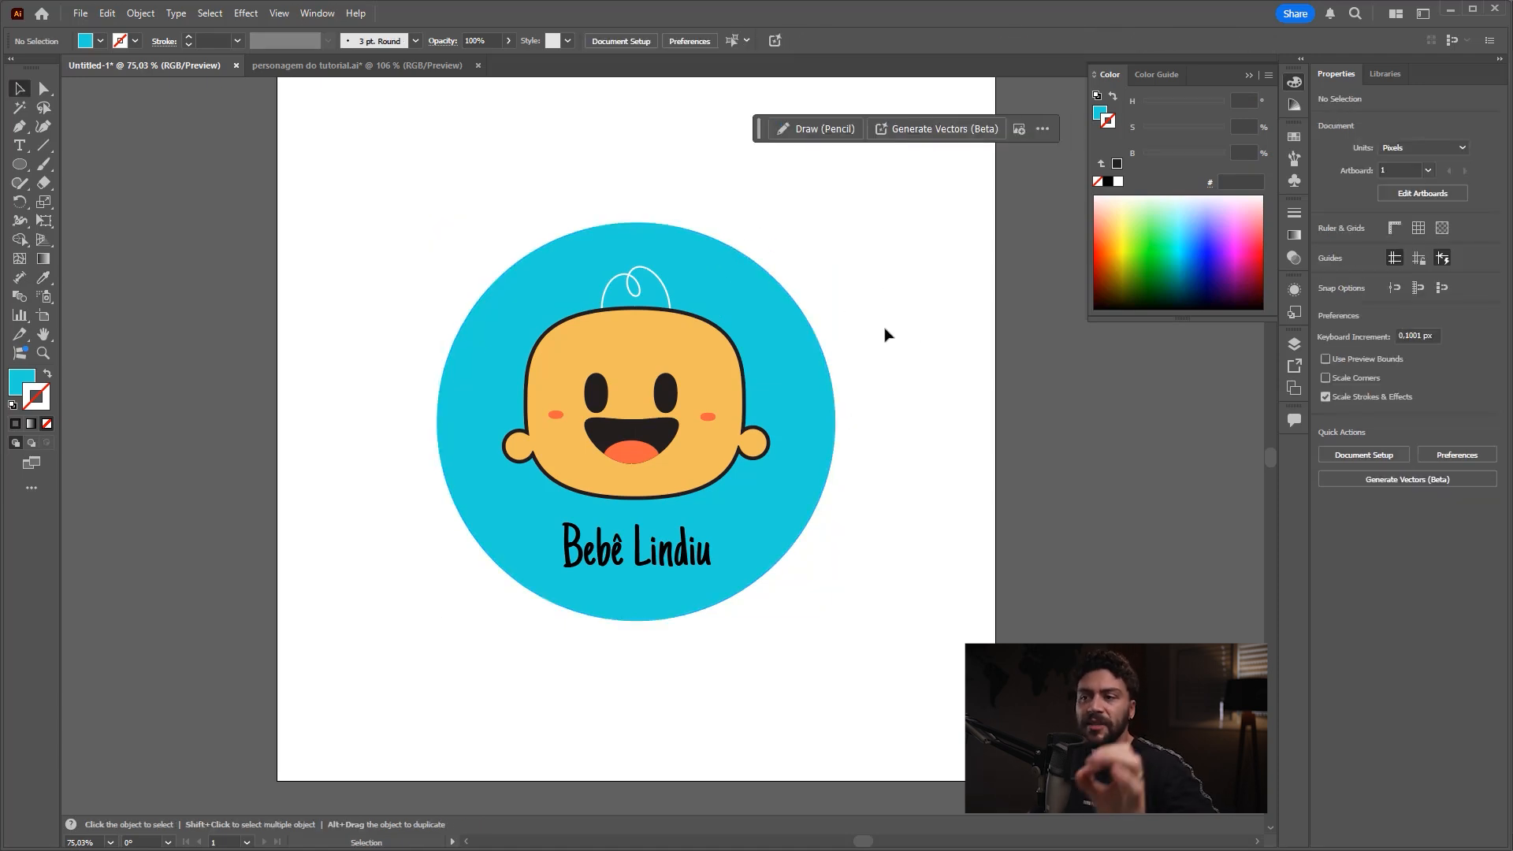
key(n)
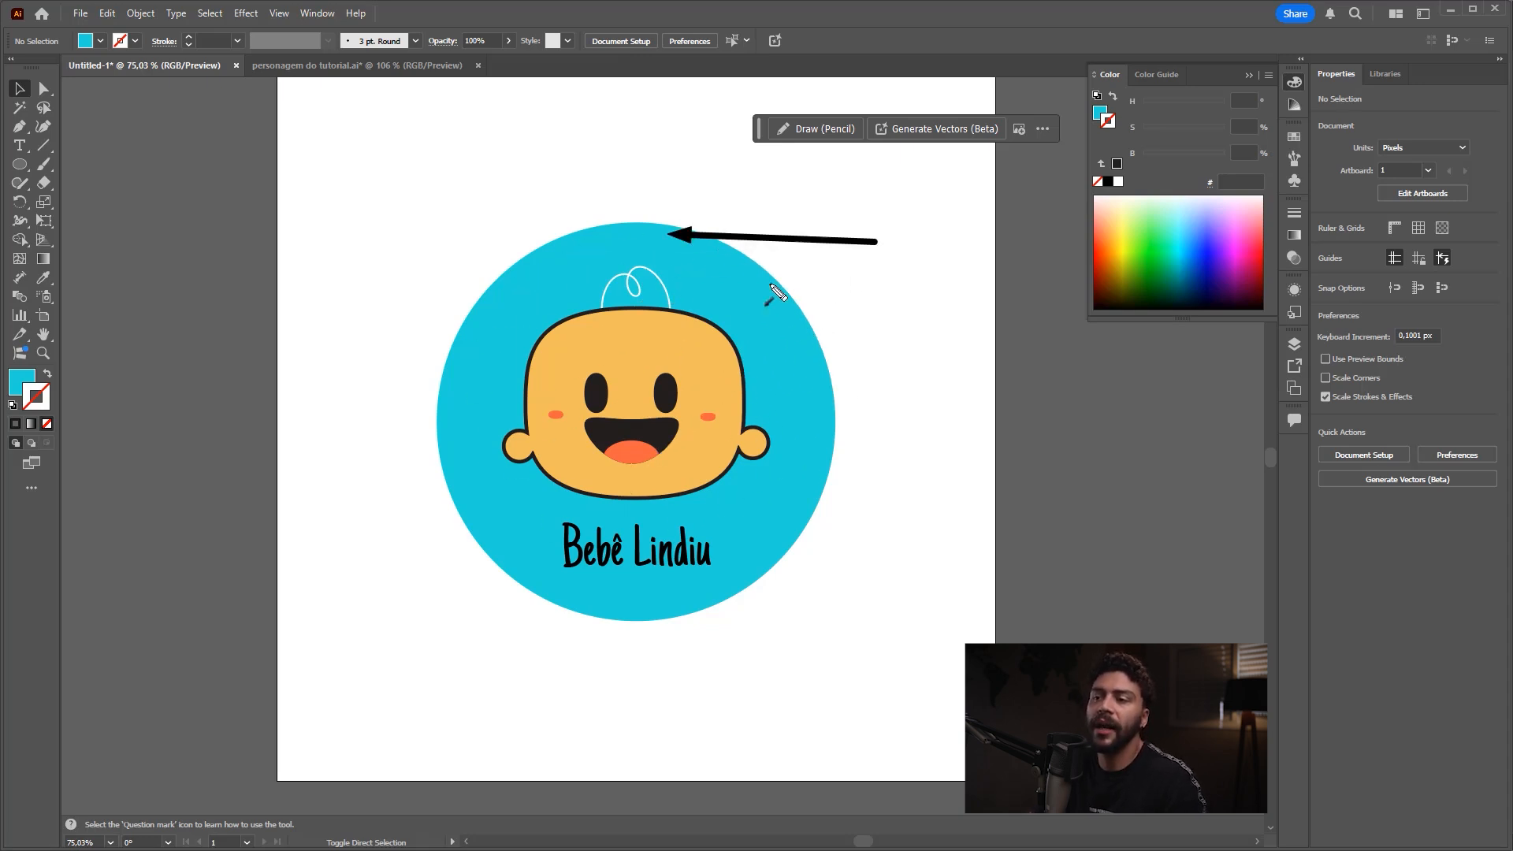
key(v)
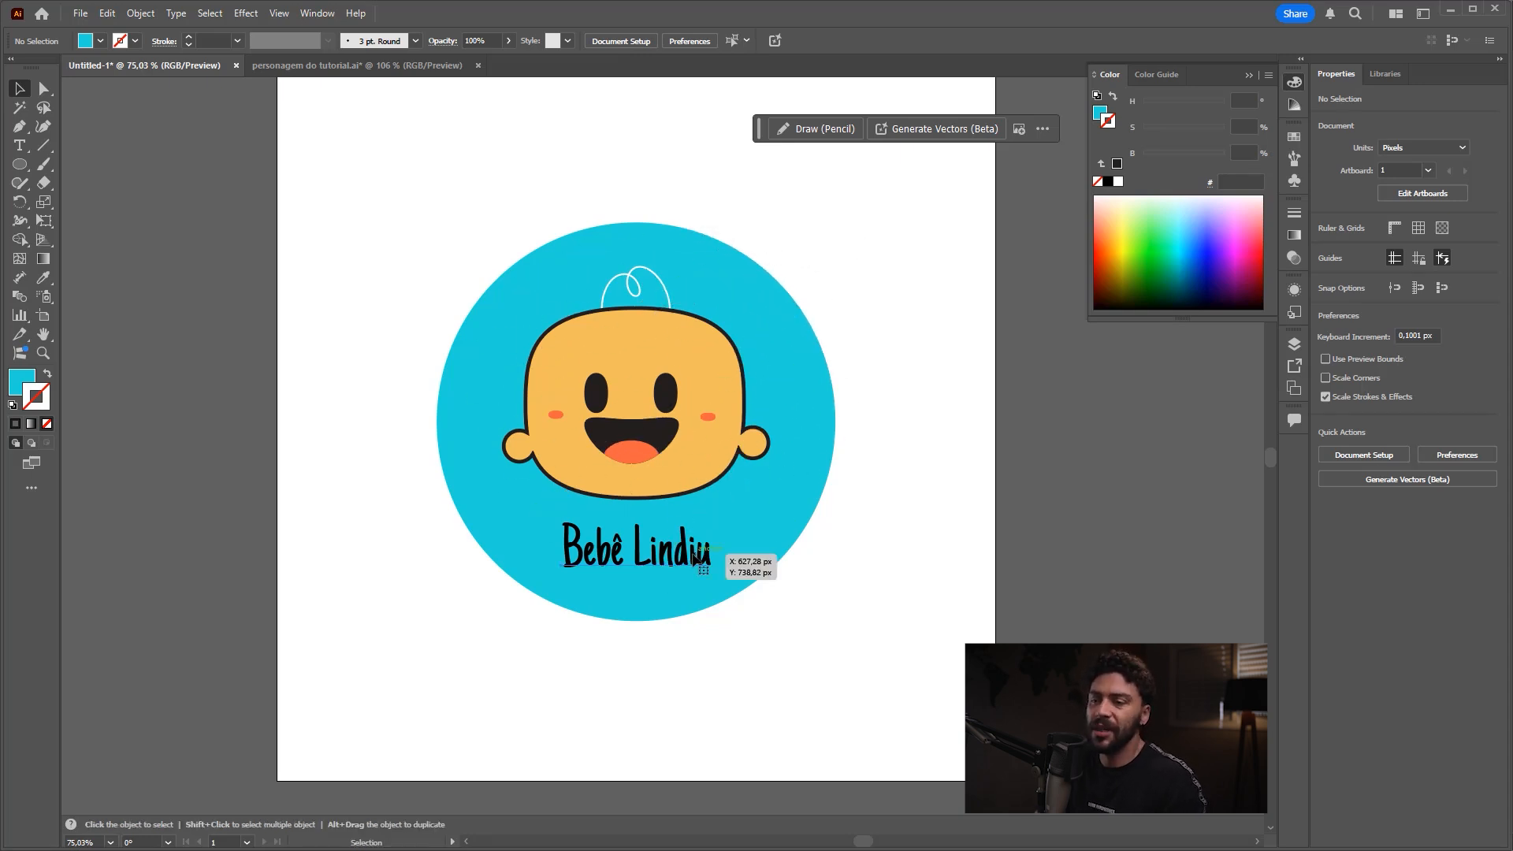
Step: Try applying the white hair curl's stroke style to the "Bebê Lindiu" text with the Eyedropper, and restore the text's black fill
click(714, 554)
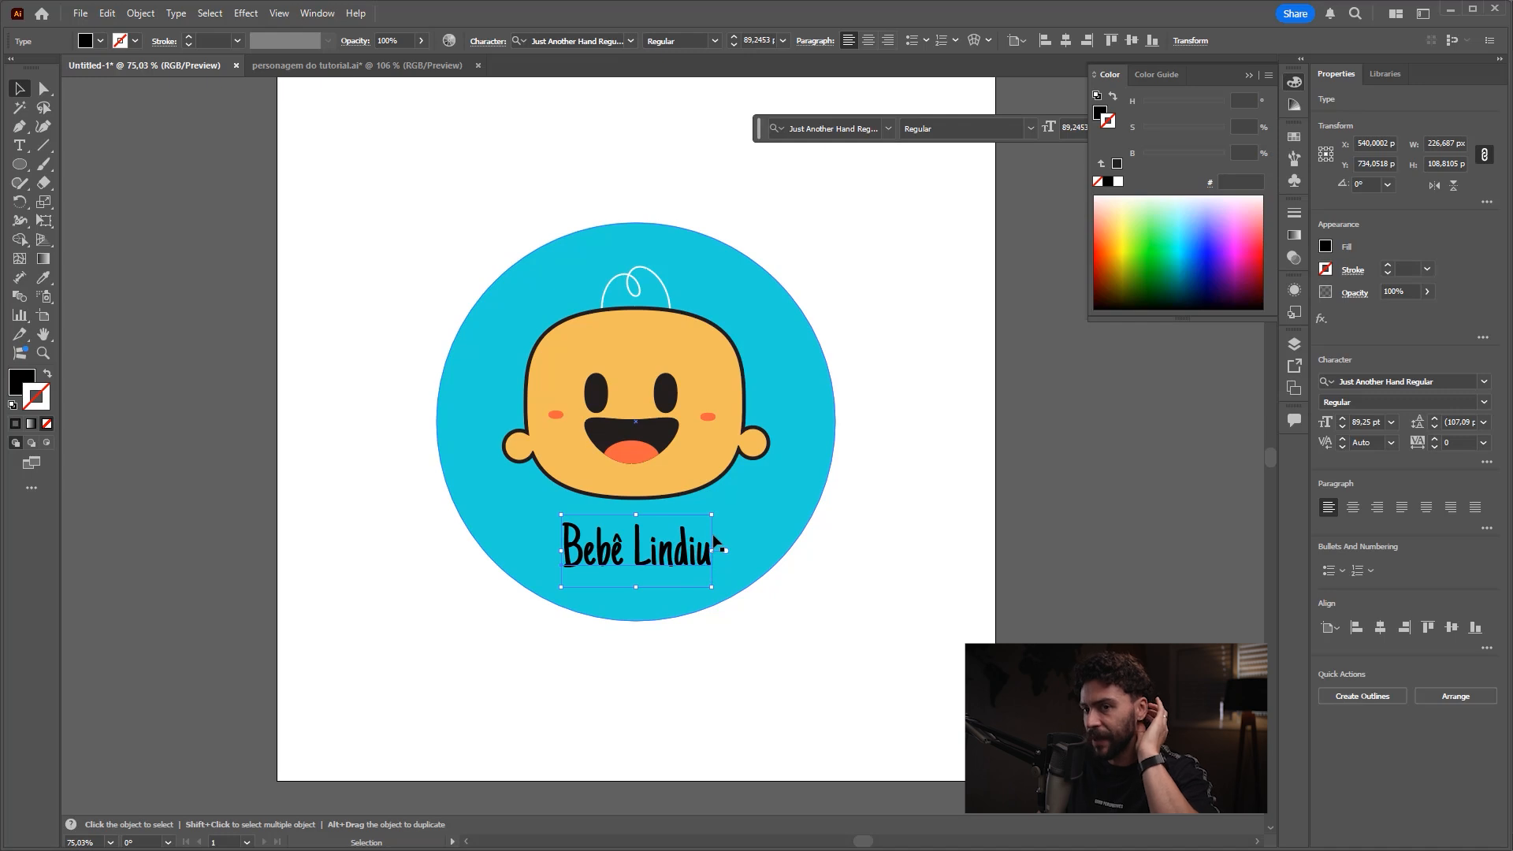
scroll(684, 516, down, 2)
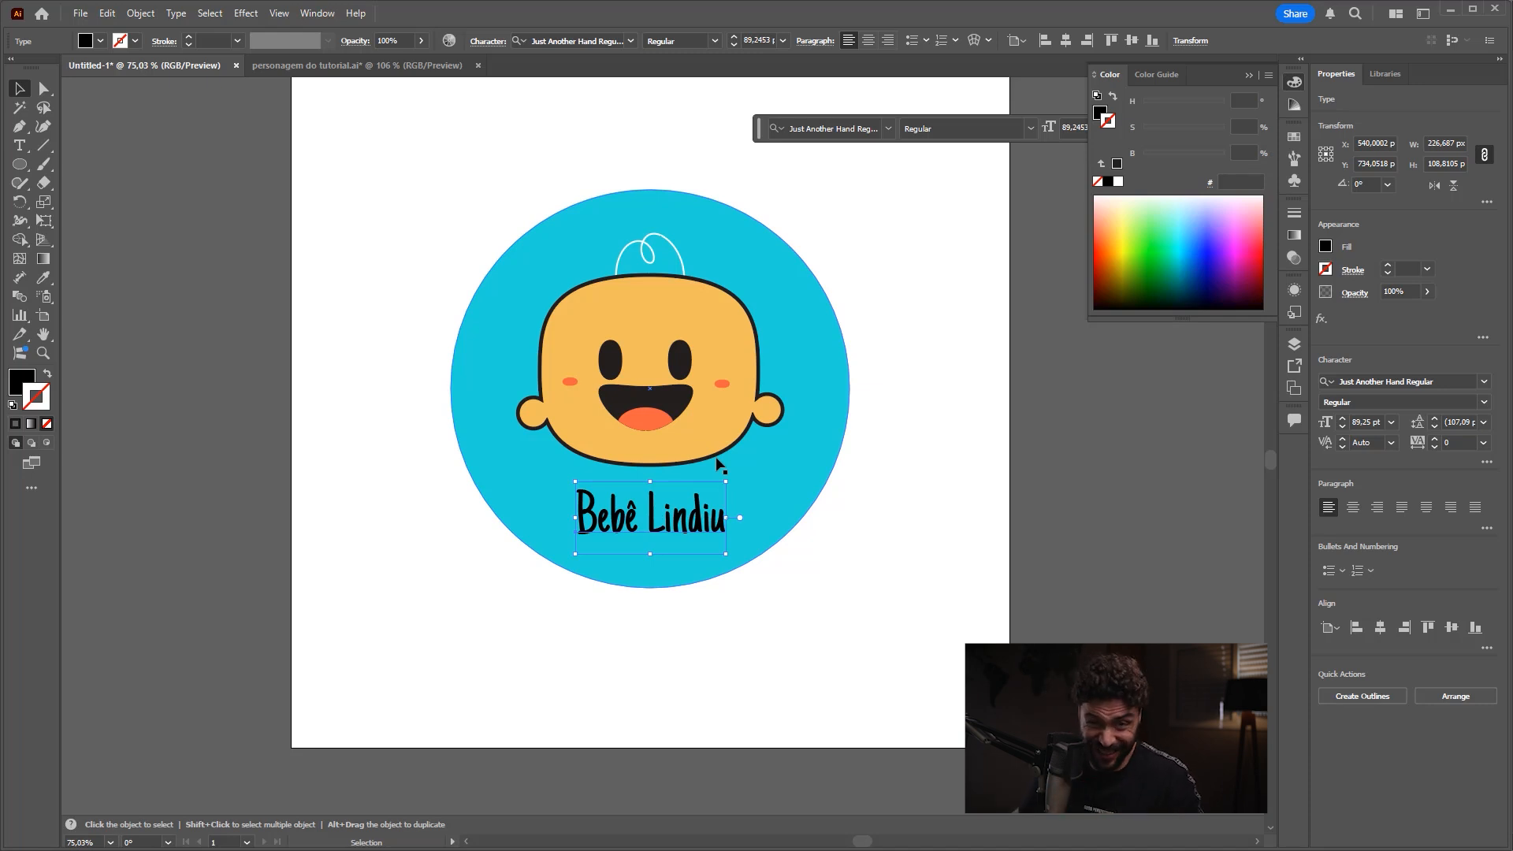
click(43, 279)
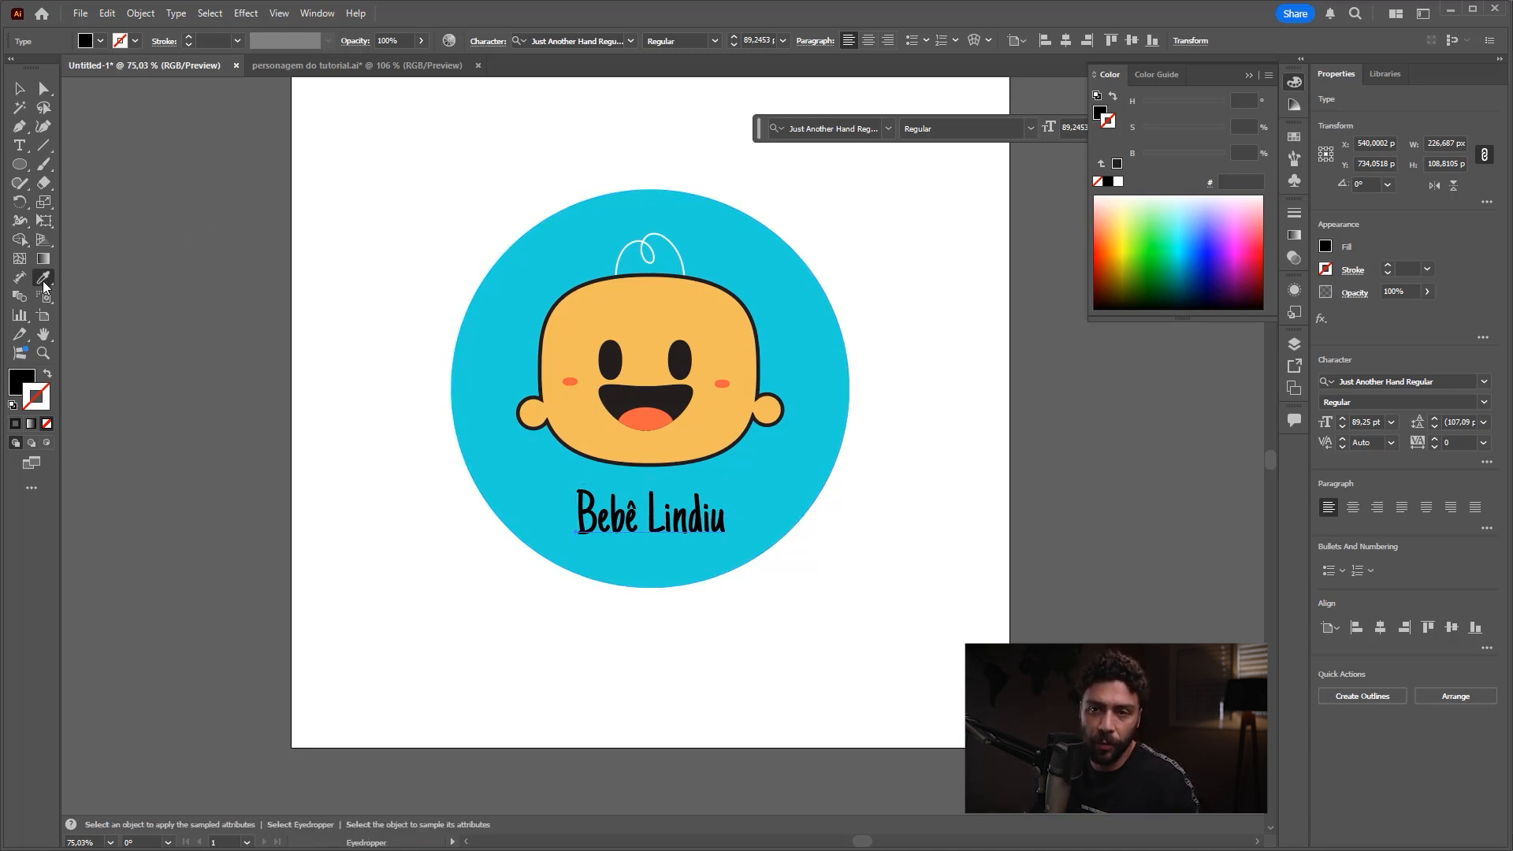
click(647, 238)
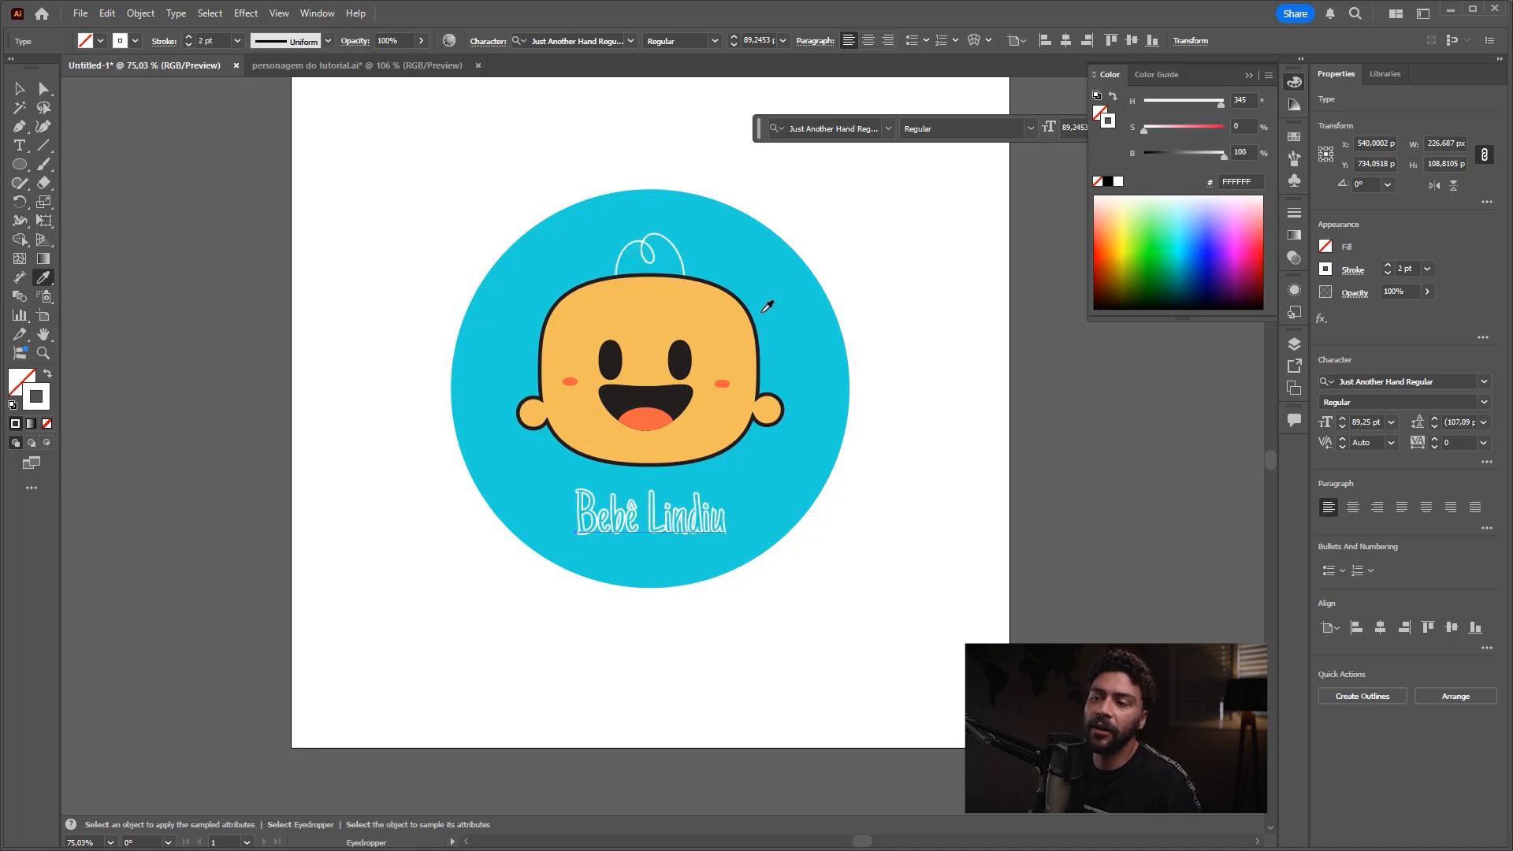
key(ctrl+1)
drag(823, 477, 821, 502)
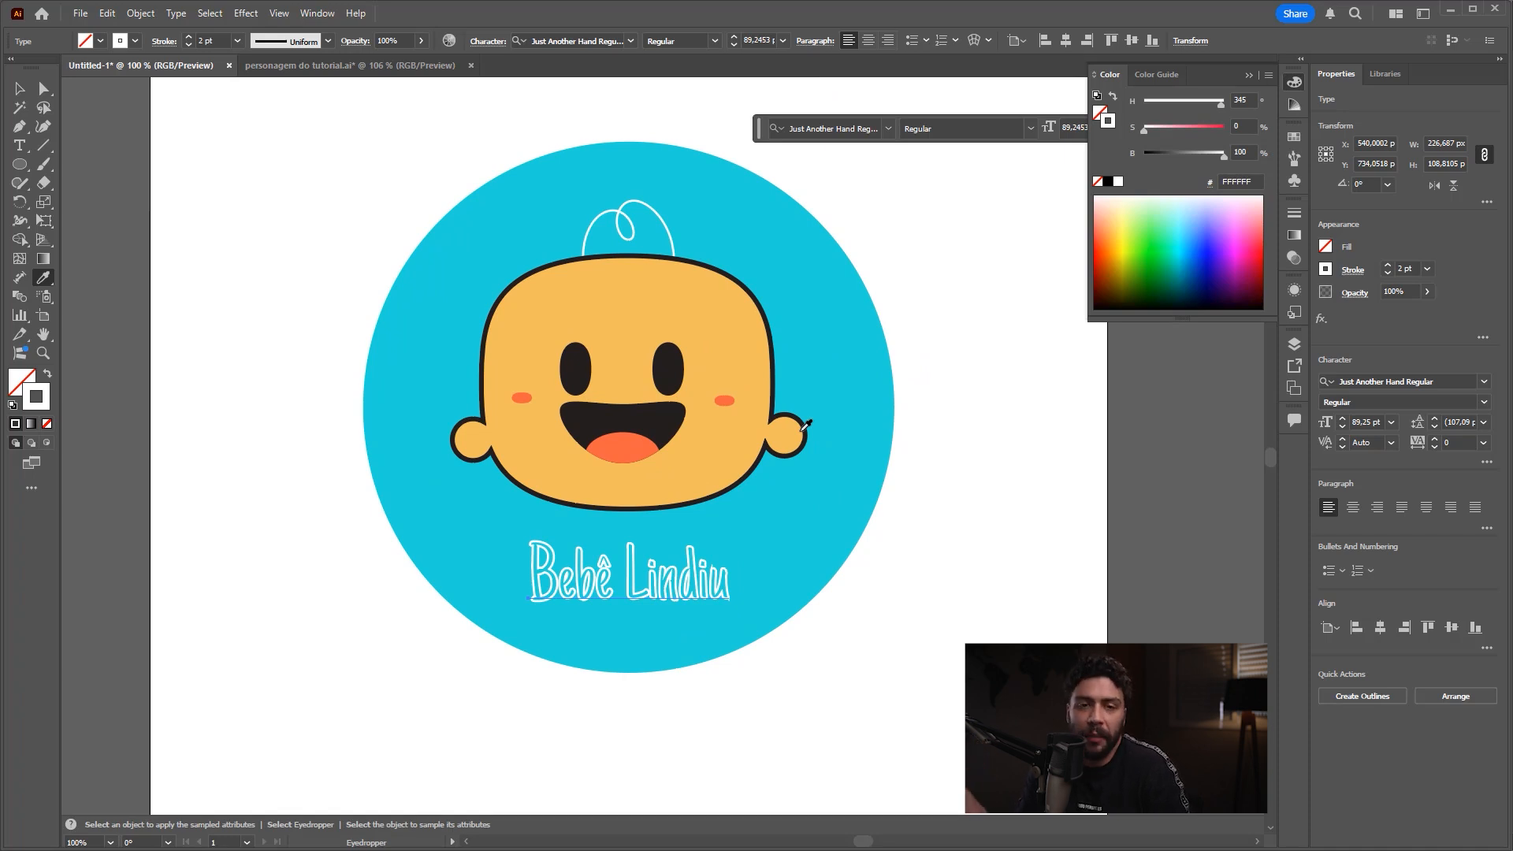
click(805, 428)
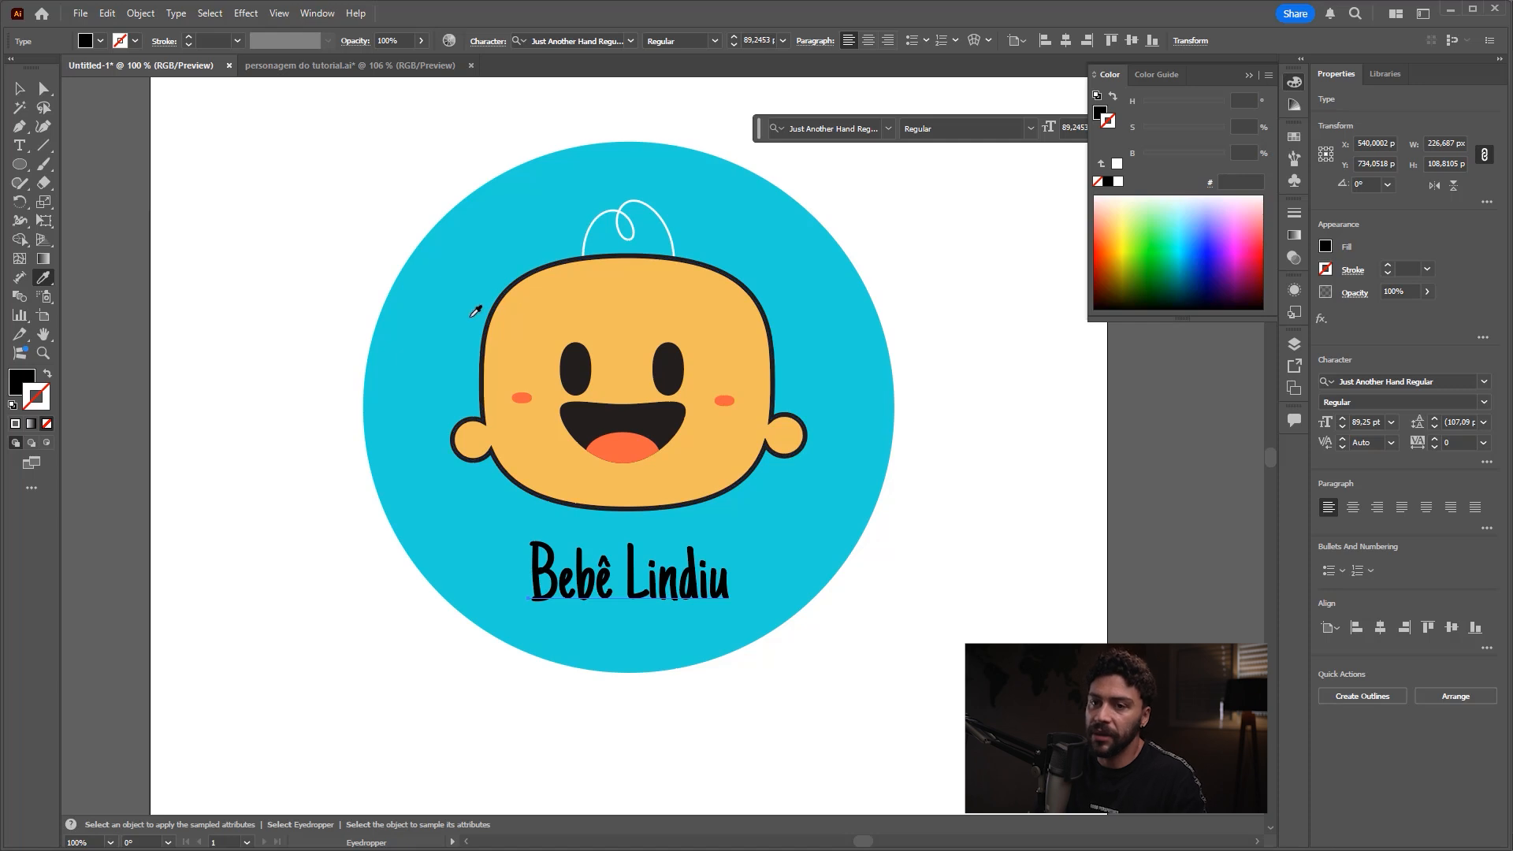
Step: Sample only the white of the hair curl into the "Bebê Lindiu" text's fill and clear the selection
key(ctrl)
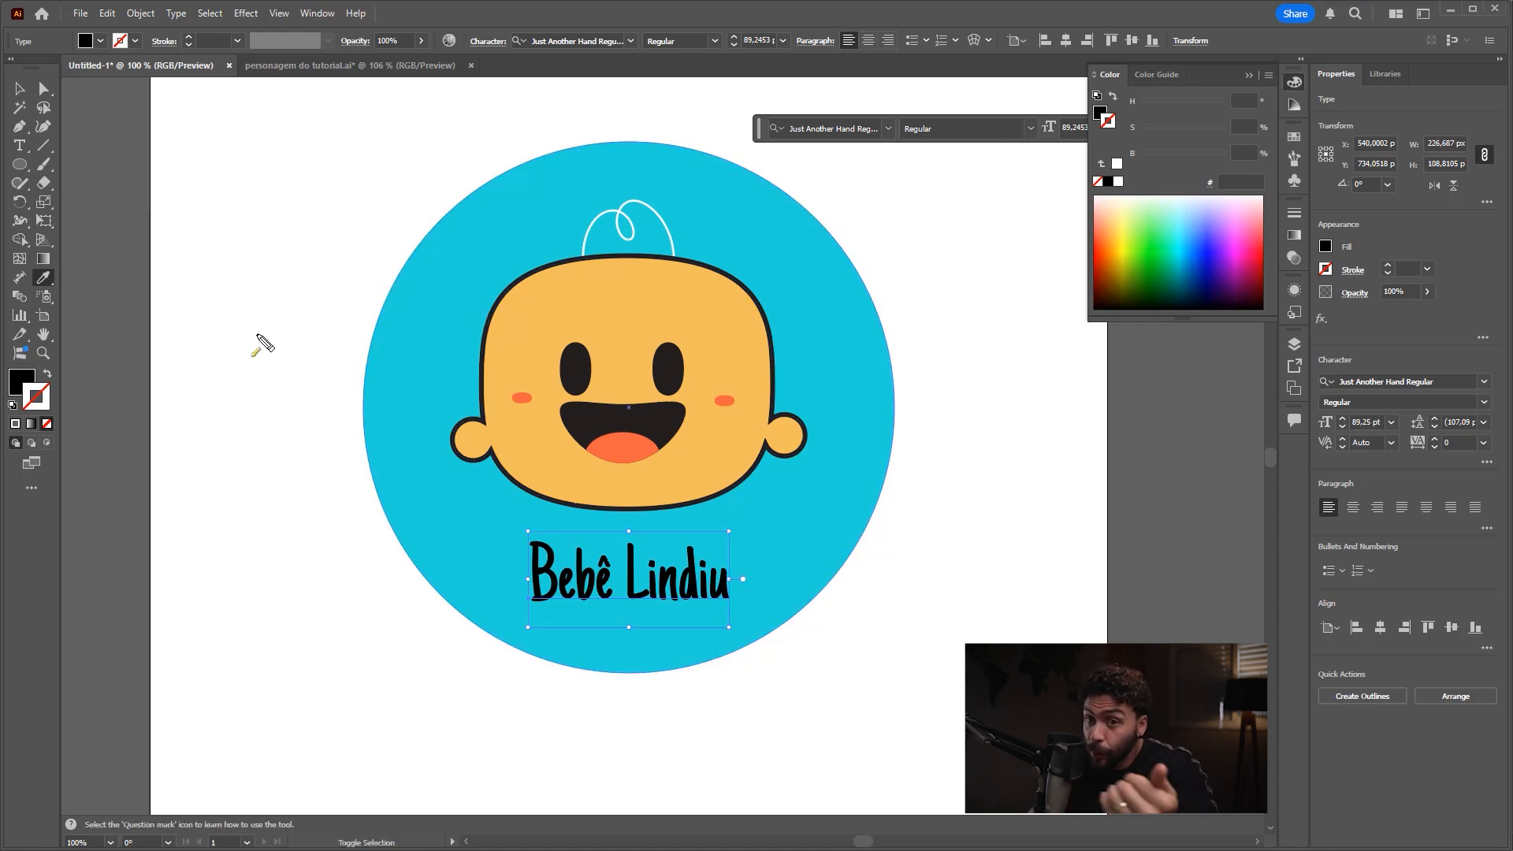
click(17, 381)
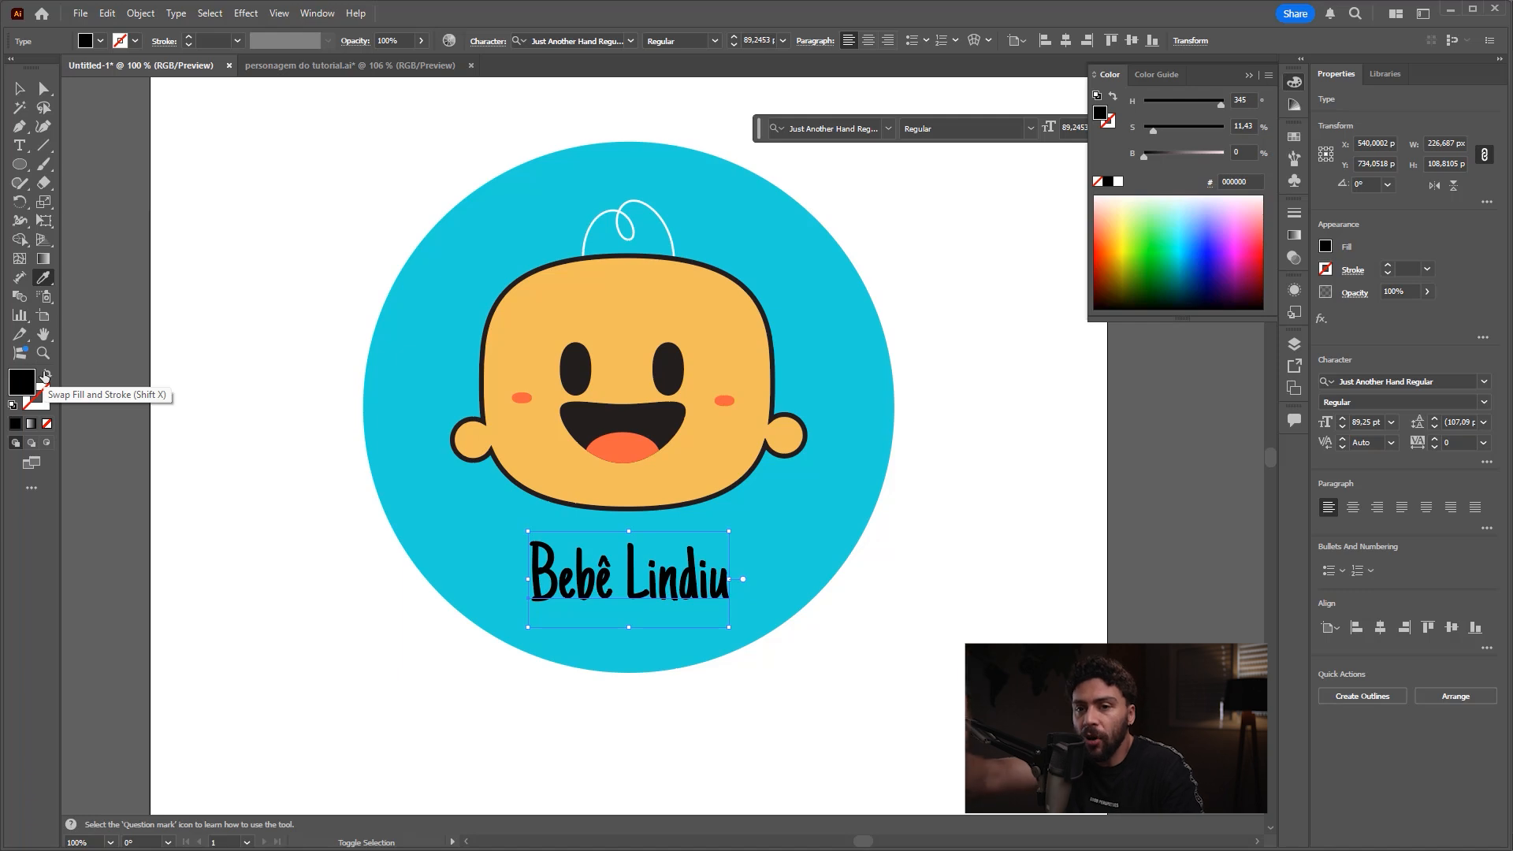
click(617, 204)
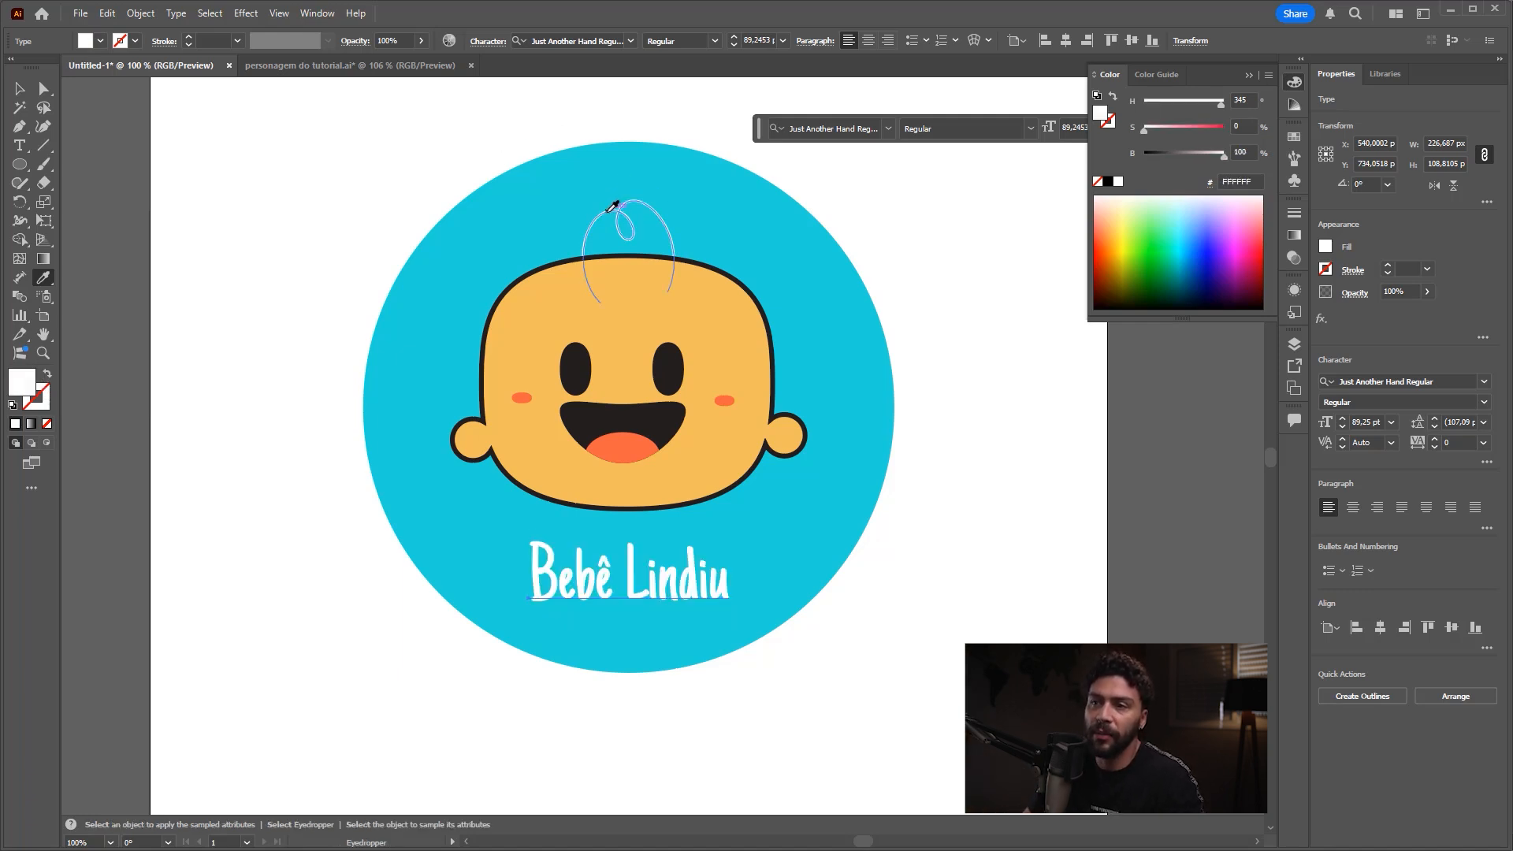
key(v)
key(ctrl+shift+3)
mouse_move(228, 220)
mouse_down()
mouse_move(41, 352)
mouse_move(36, 372)
mouse_up()
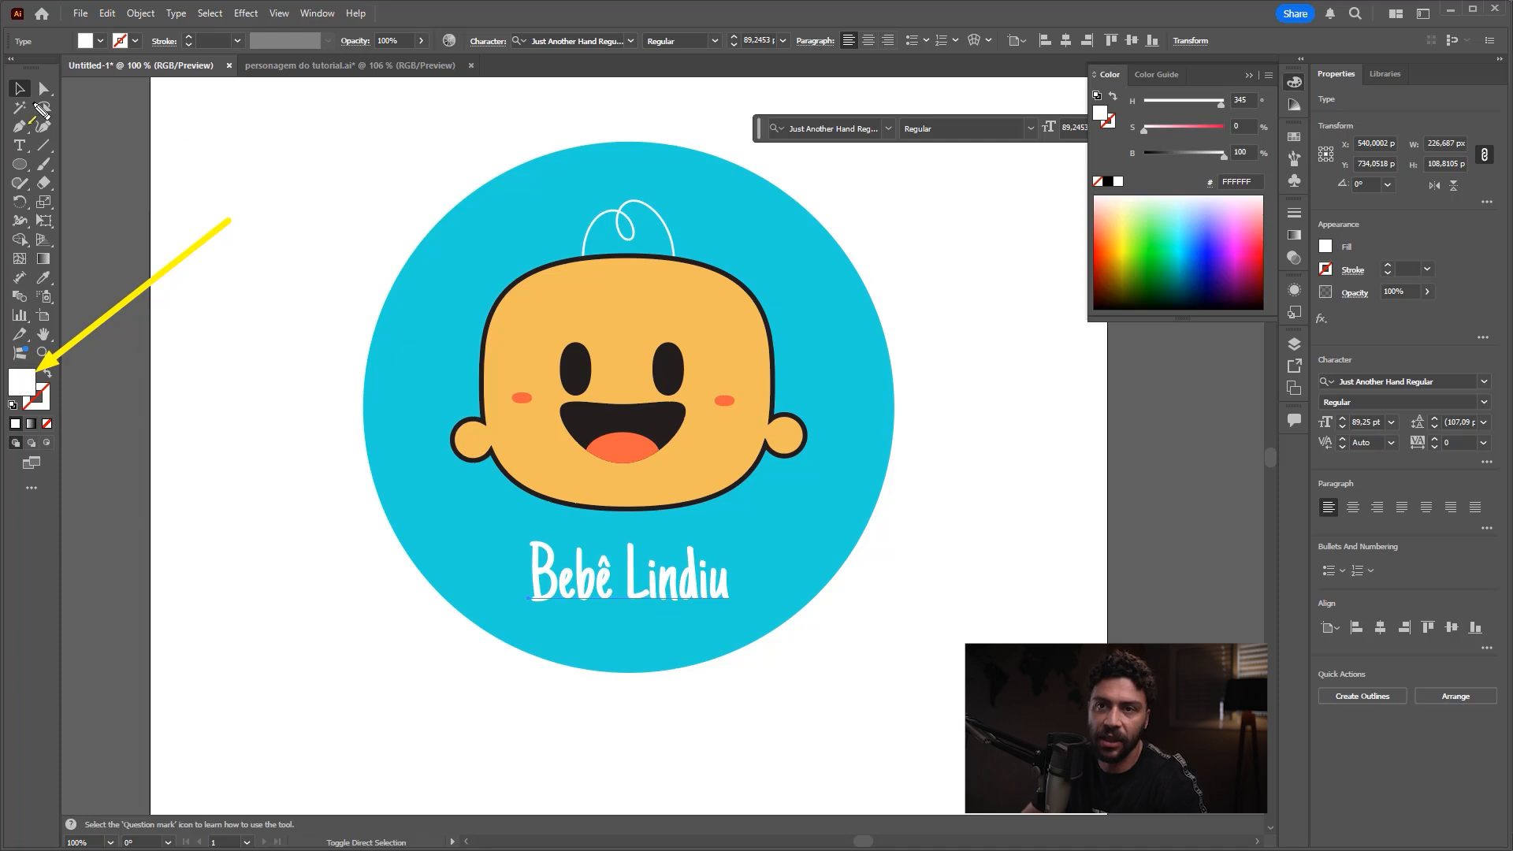
key(Escape)
click(96, 120)
key(ctrl+space)
drag(588, 309, 536, 316)
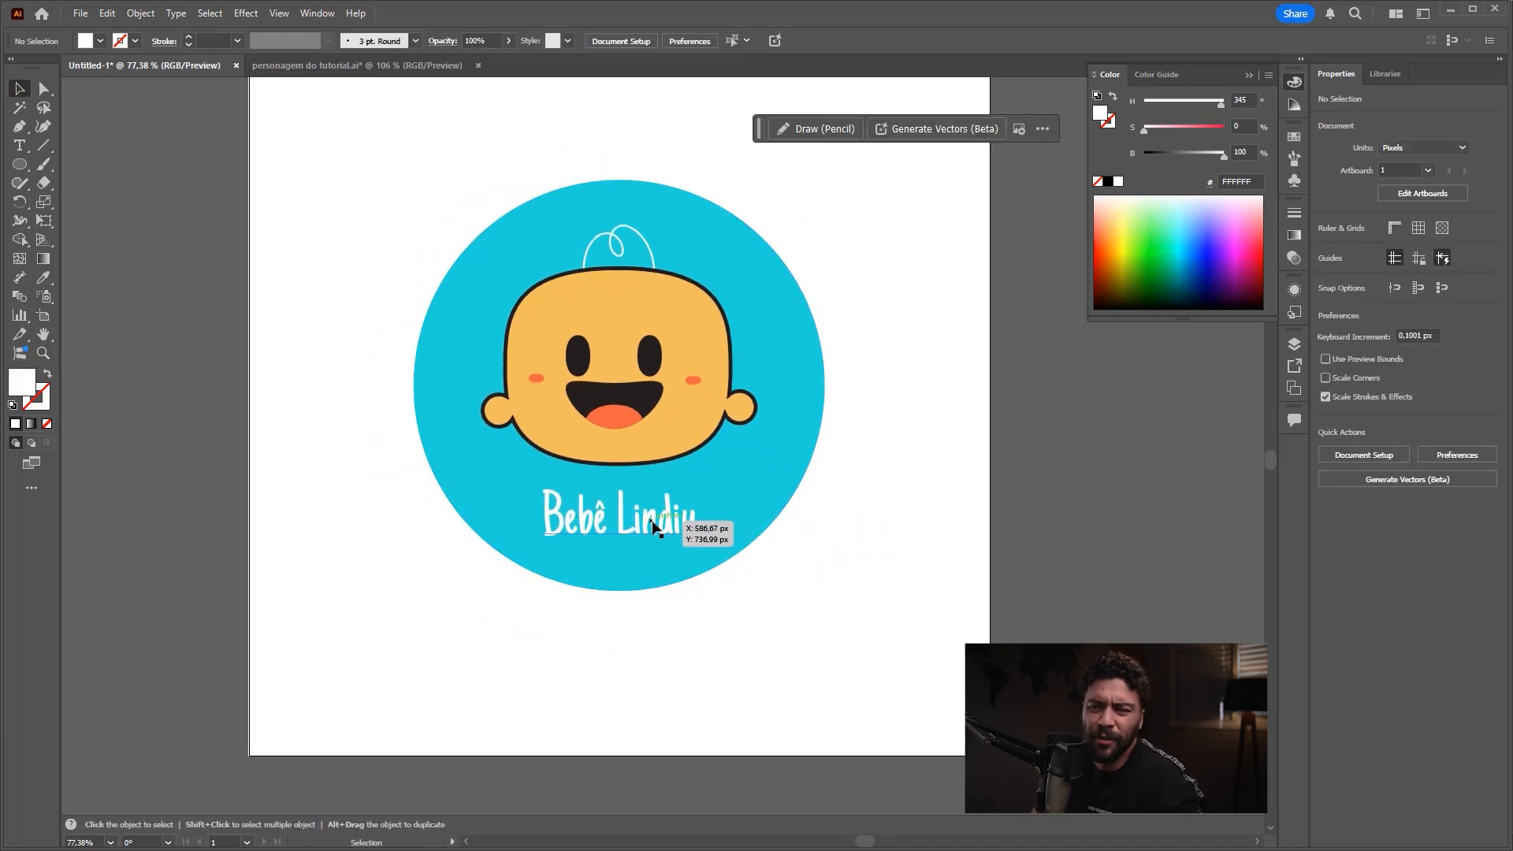
click(637, 536)
key(ctrl+shift+3)
mouse_move(224, 240)
mouse_down()
mouse_move(34, 375)
mouse_move(1146, 197)
mouse_move(1186, 205)
mouse_move(1083, 246)
mouse_up()
drag(1016, 214, 1152, 125)
key(Escape)
click(878, 398)
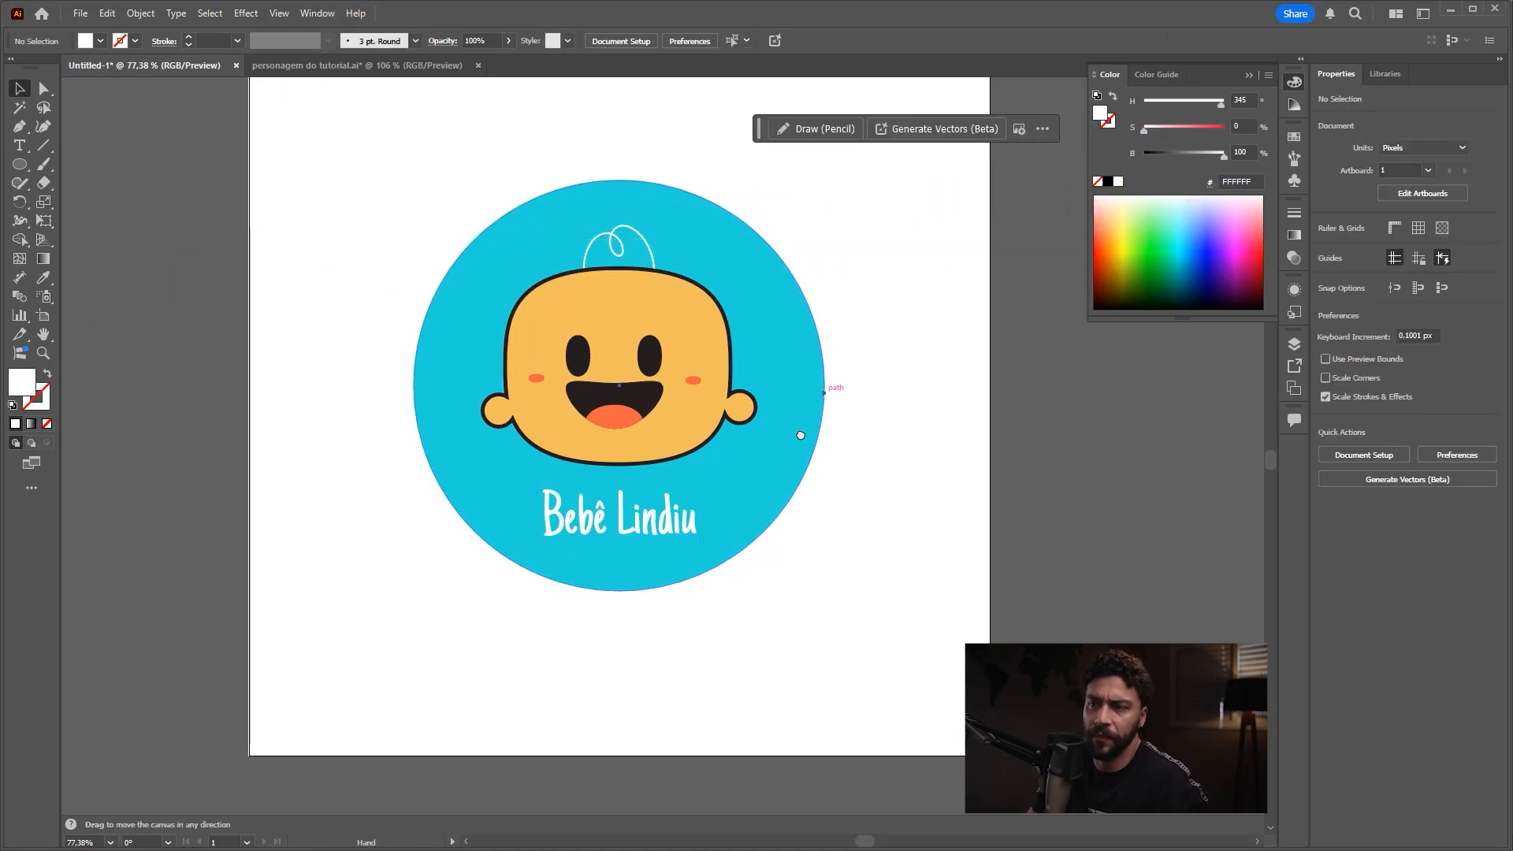
Step: Enlarge the "Bebê Lindiu" text proportionally from its centre to about 303 px wide and deselect it
scroll(678, 508, down, 3)
click(666, 517)
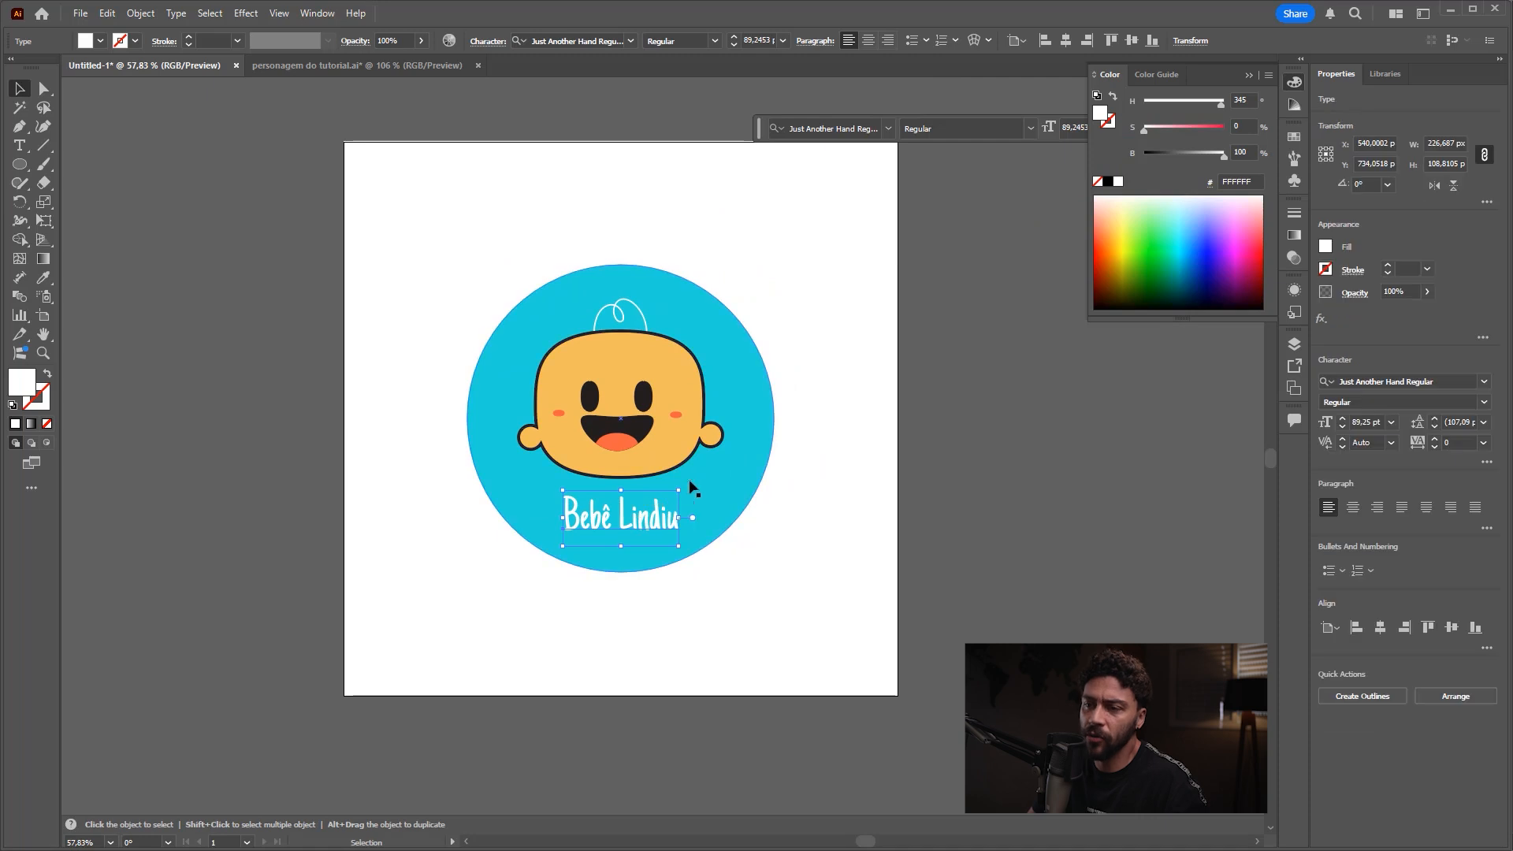
drag(683, 489, 703, 476)
click(729, 478)
Step: Enlarge the grouped character proportionally from its centre to about 512 px wide and move it up so its hair extends above the circle
click(668, 450)
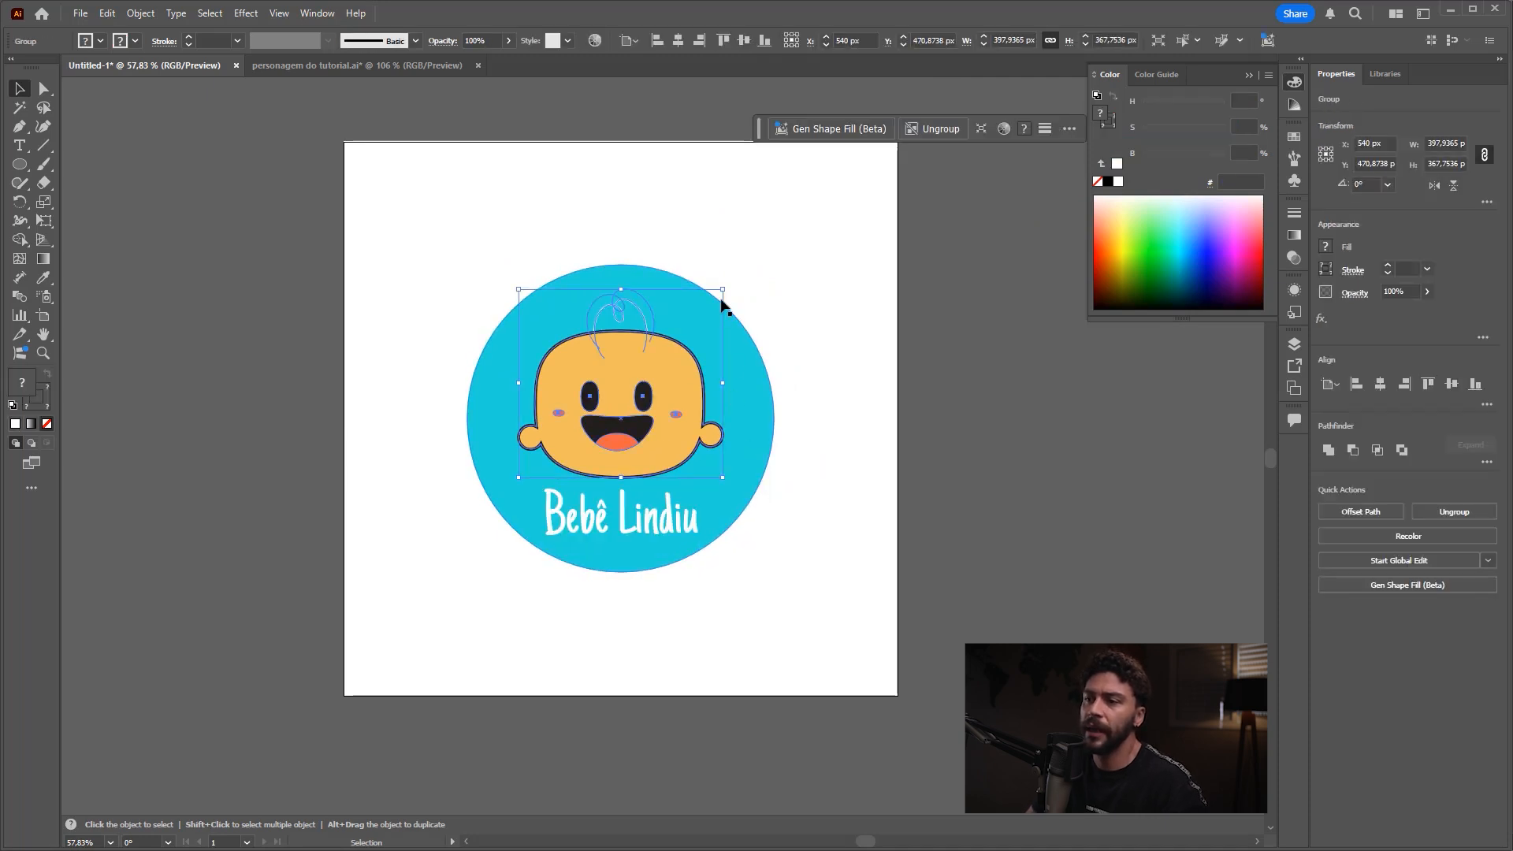
drag(723, 290, 749, 252)
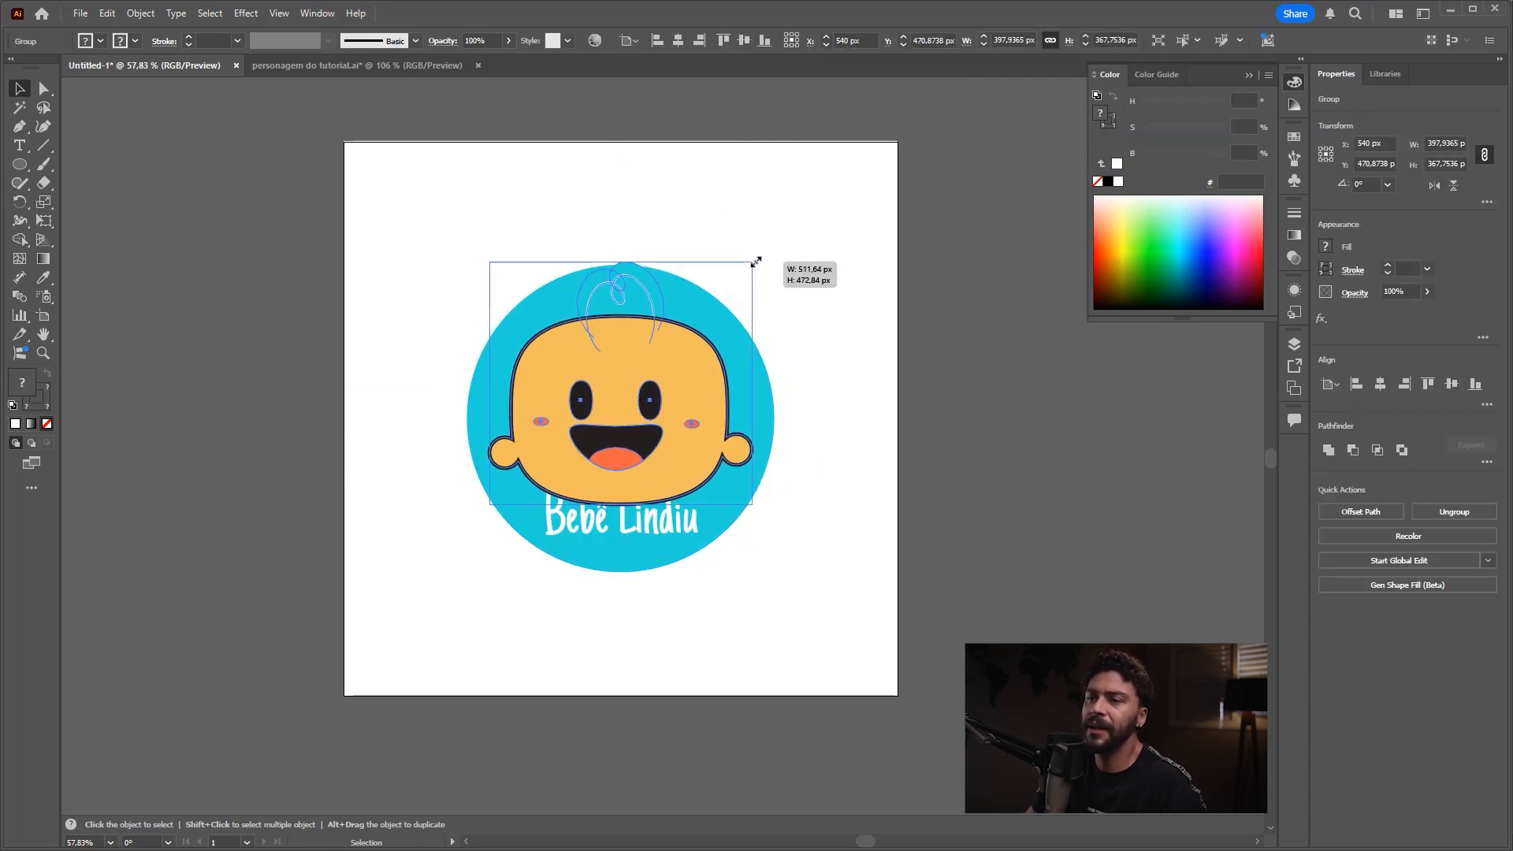
drag(668, 400, 665, 349)
click(864, 338)
drag(864, 338, 792, 339)
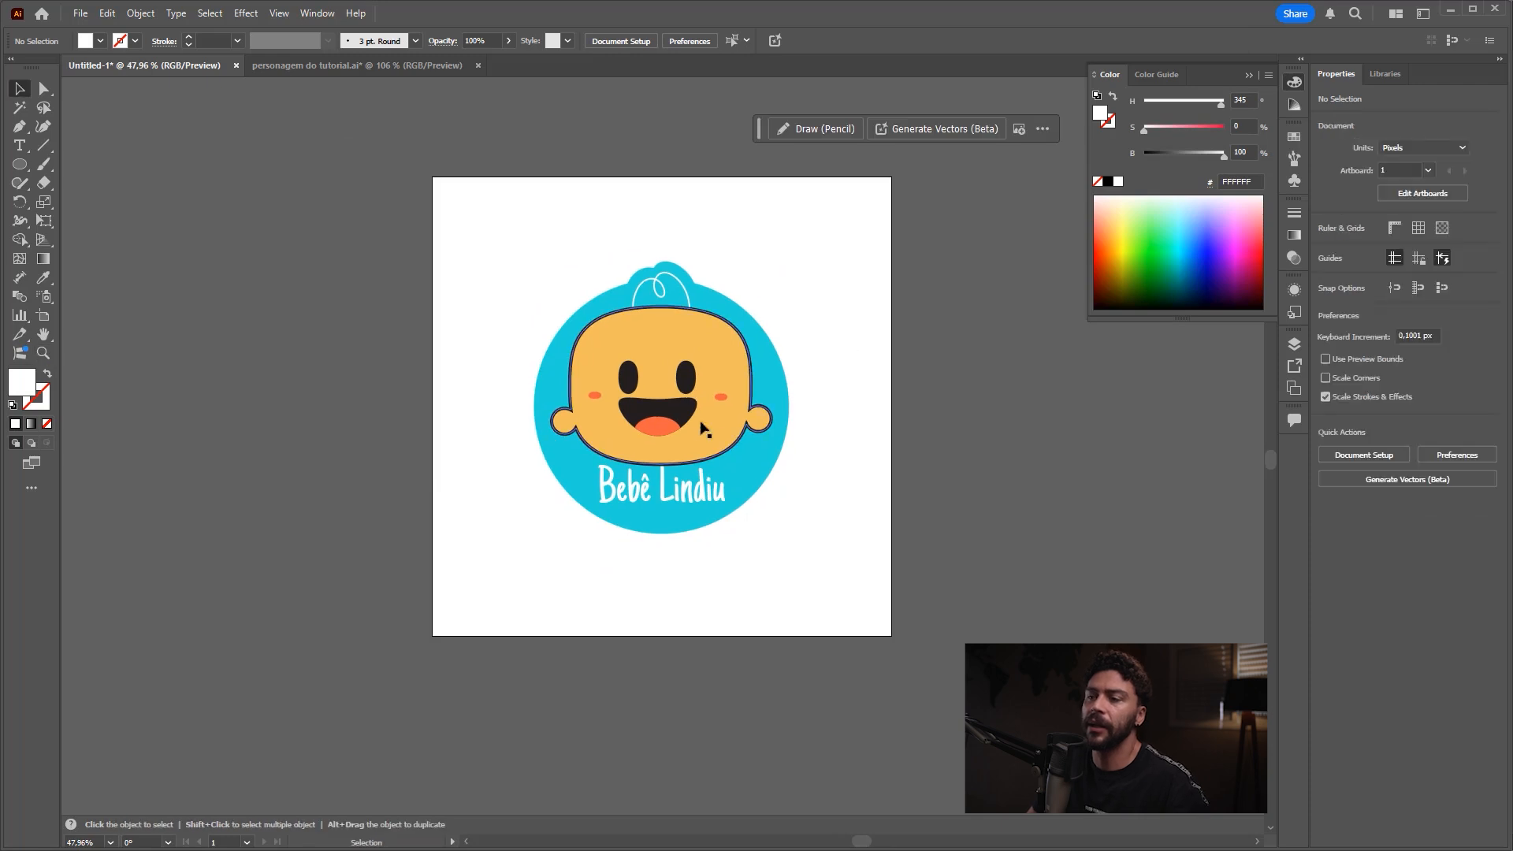
drag(702, 429, 735, 431)
drag(761, 375, 763, 311)
click(763, 313)
click(889, 298)
drag(721, 517, 737, 523)
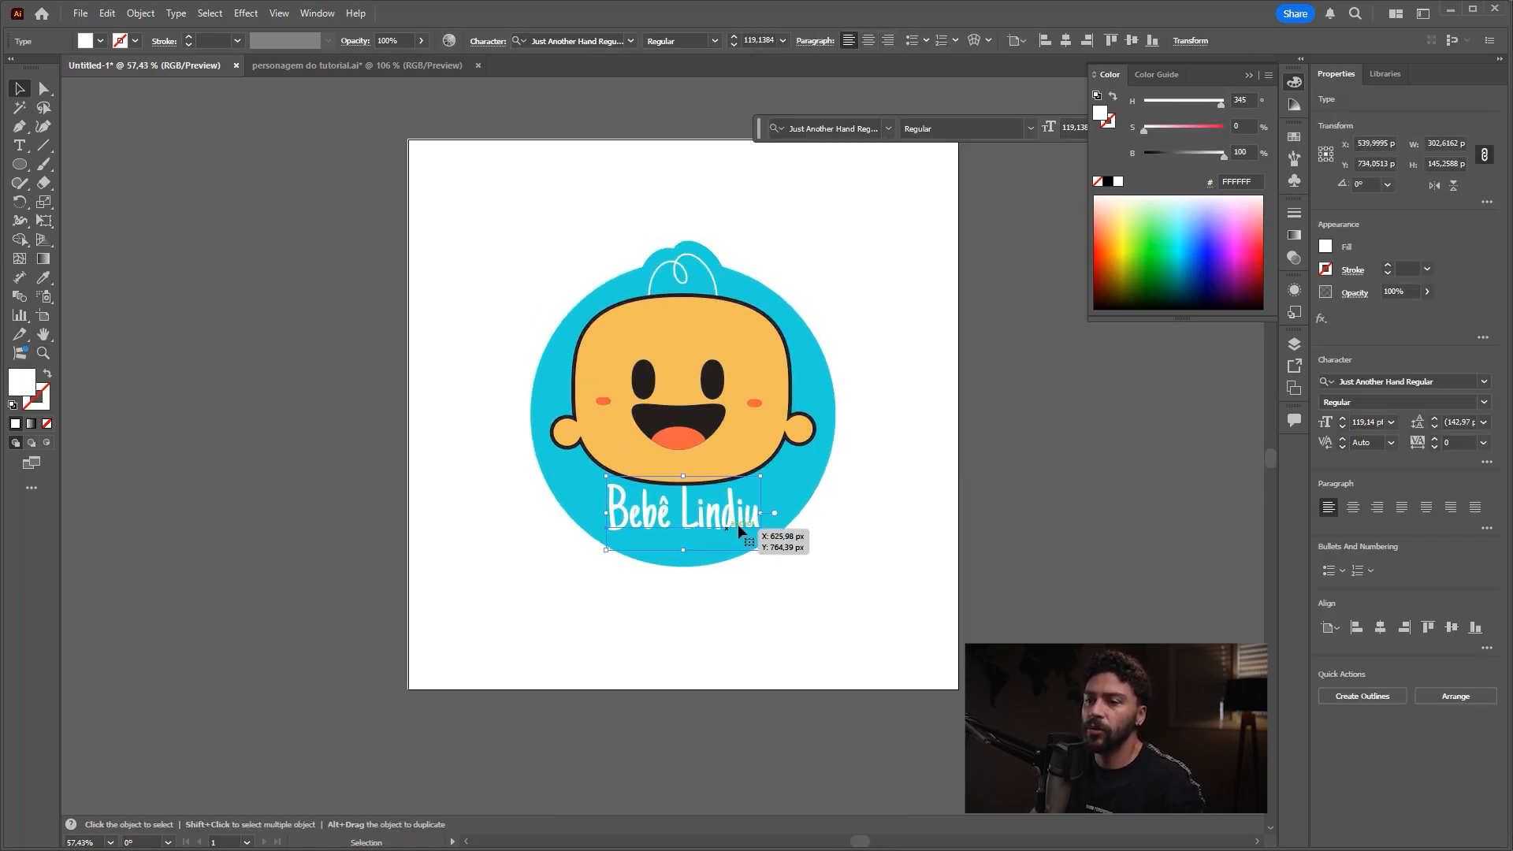
key(ctrl+shift+z)
key(ctrl+shift+z)
click(853, 564)
drag(820, 476, 784, 491)
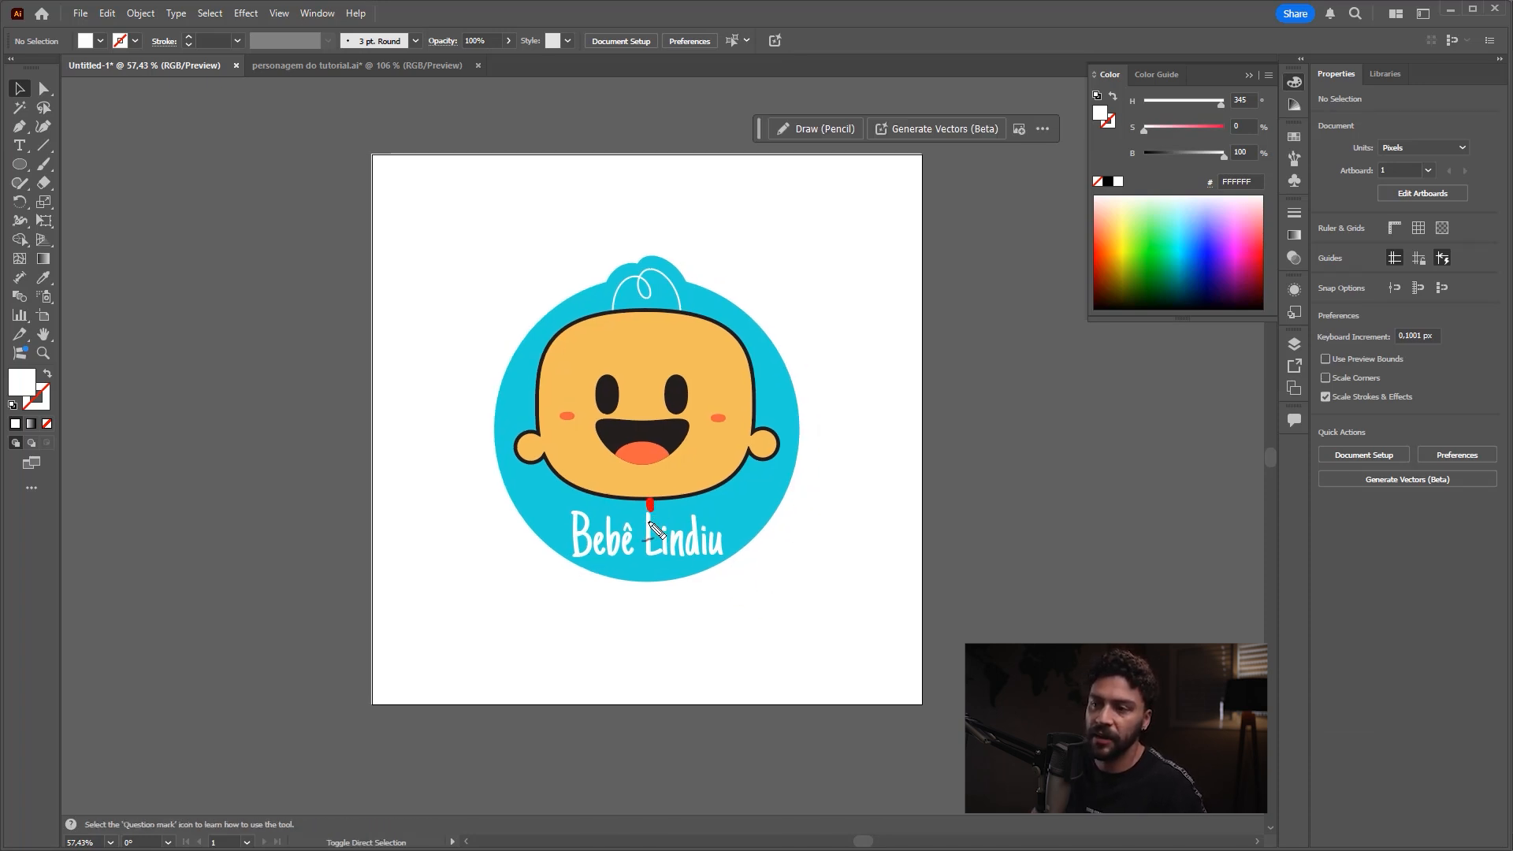
drag(650, 500, 646, 506)
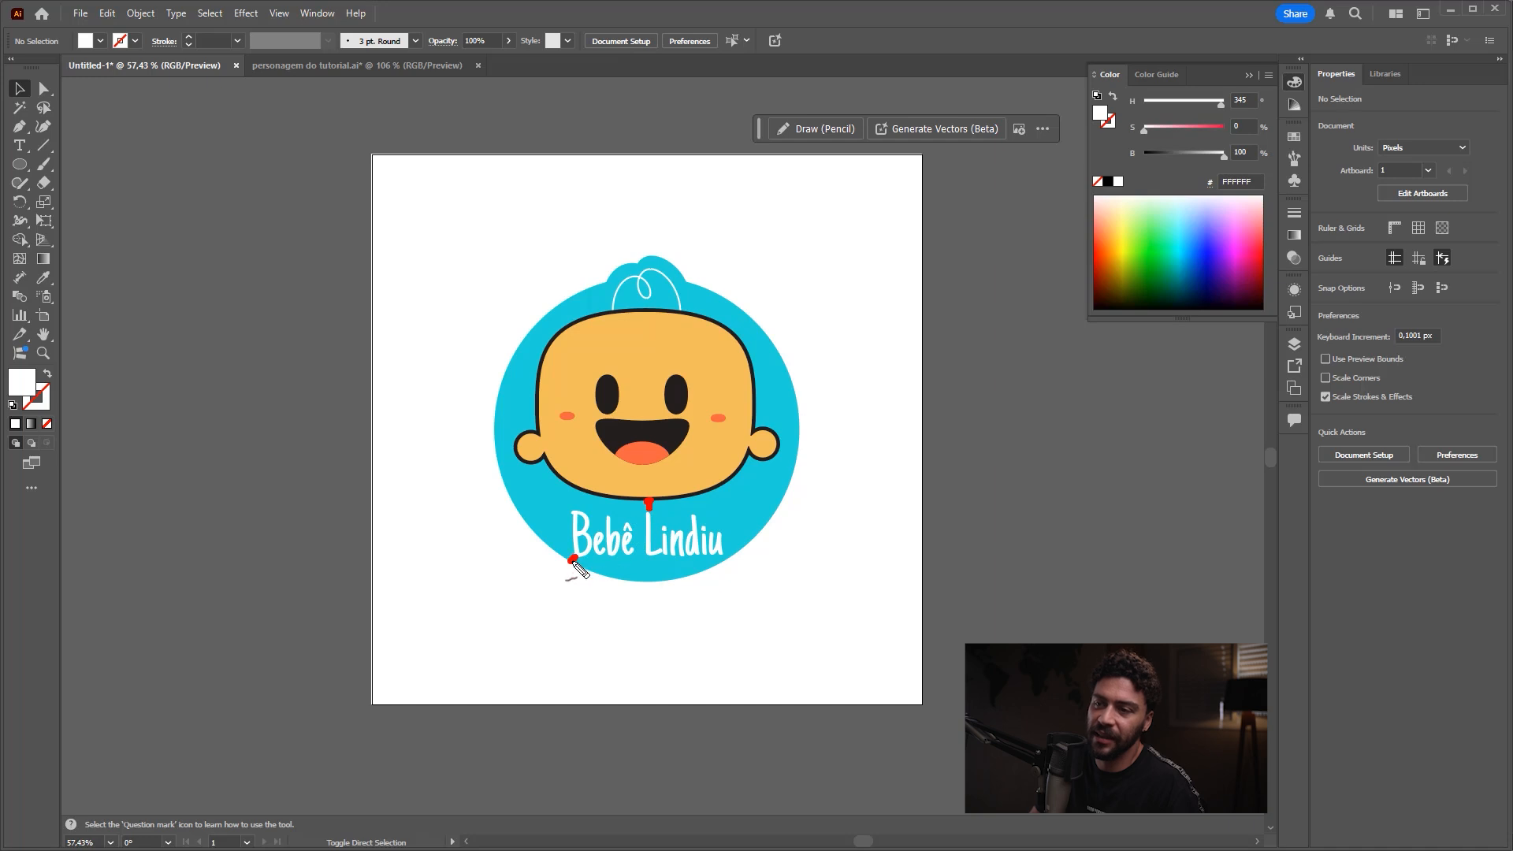
key(Escape)
Step: Nudge the "Bebê Lindiu" text down about 18 px below the chin and clear the selection
click(710, 546)
key(shift+Up)
key(shift+Up)
key(shift+Up)
key(shift+Up)
click(811, 588)
drag(786, 545, 791, 552)
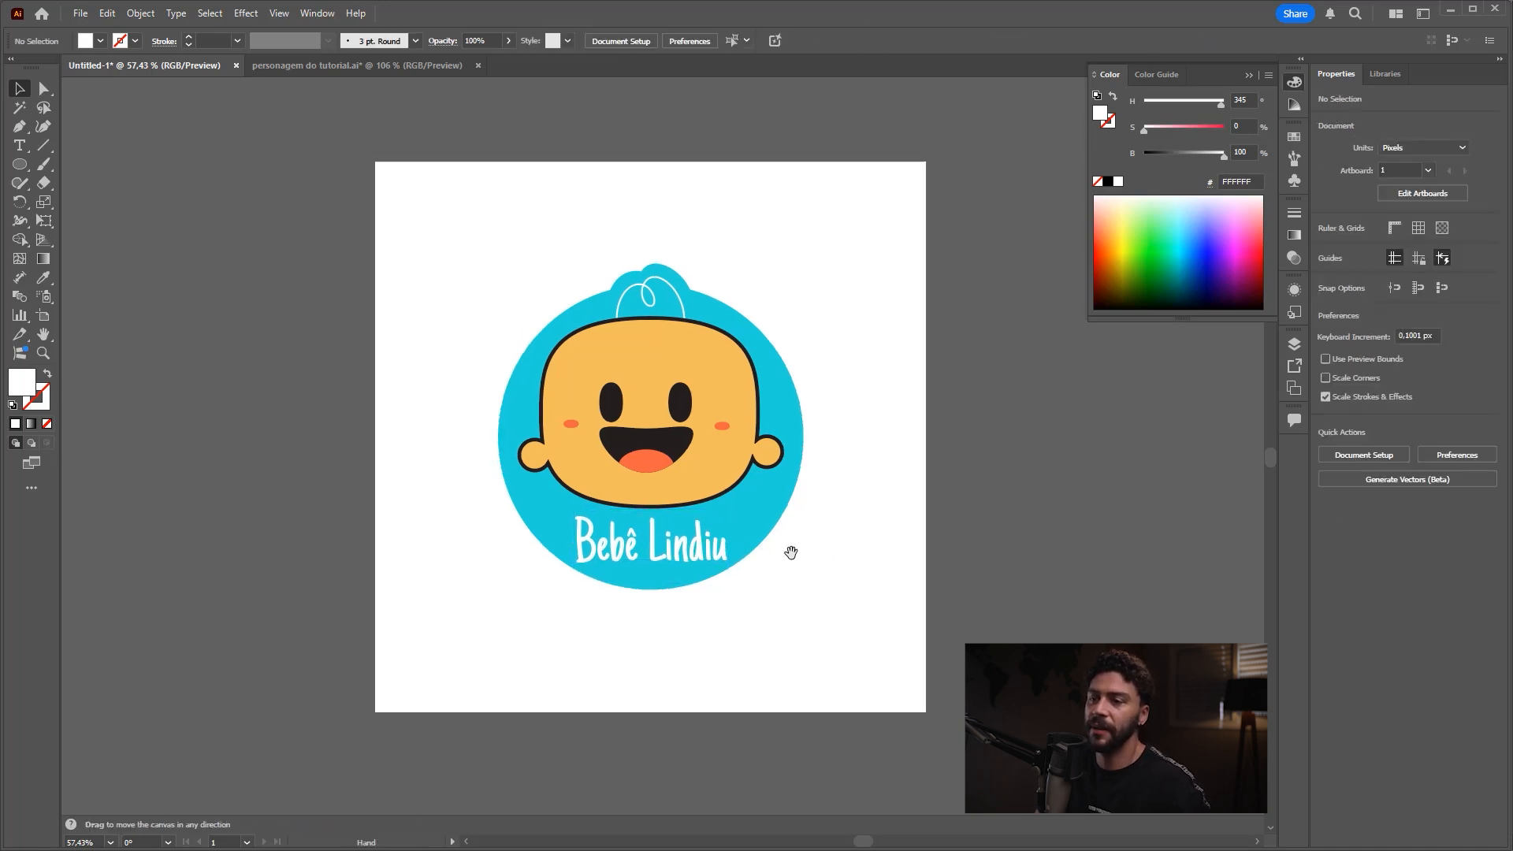
scroll(796, 549, down, 1)
click(716, 550)
click(799, 598)
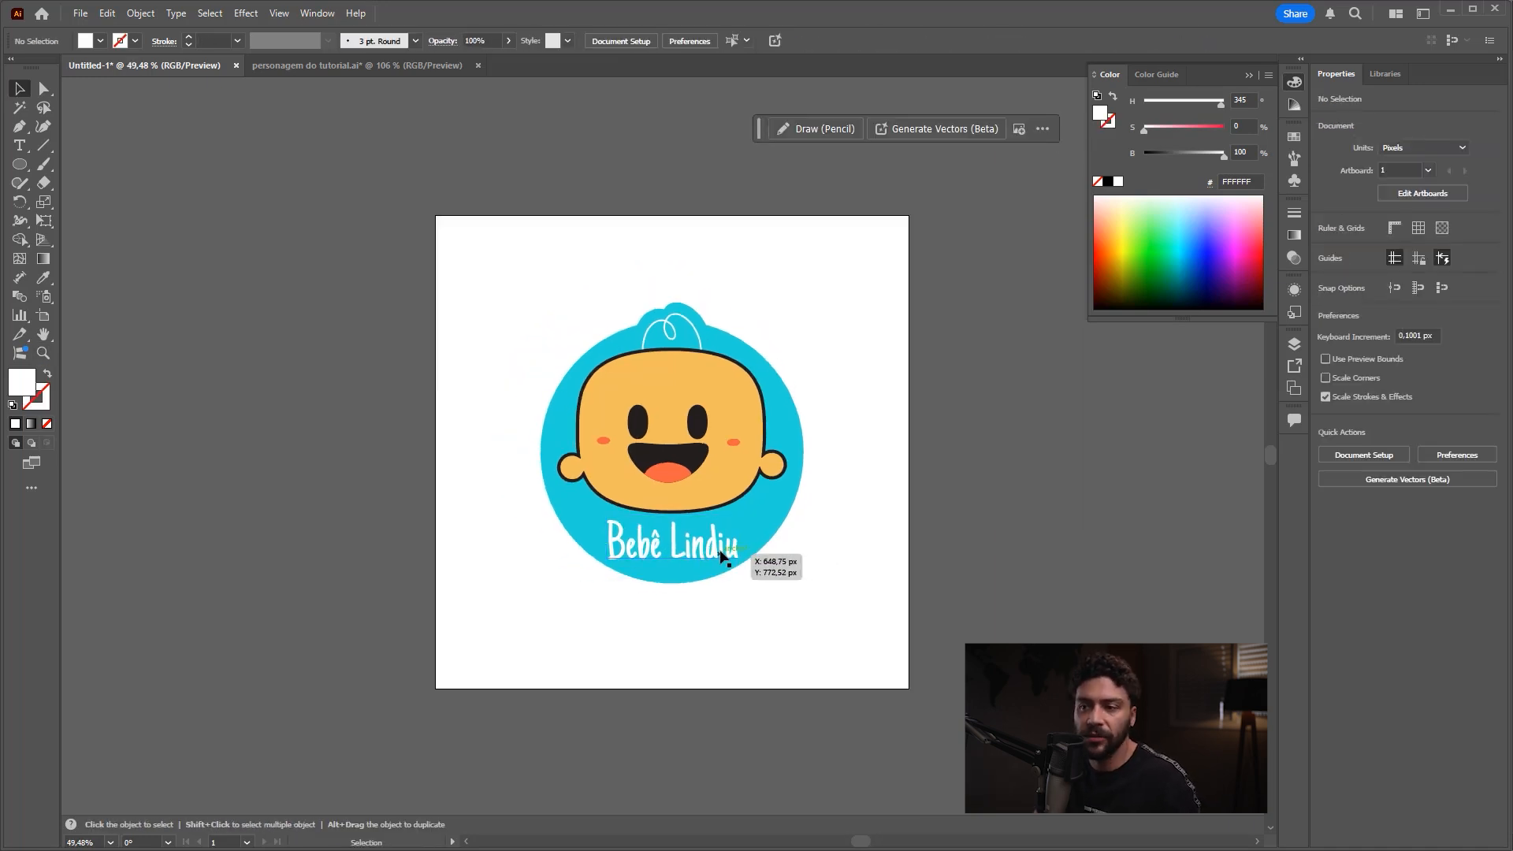
click(723, 556)
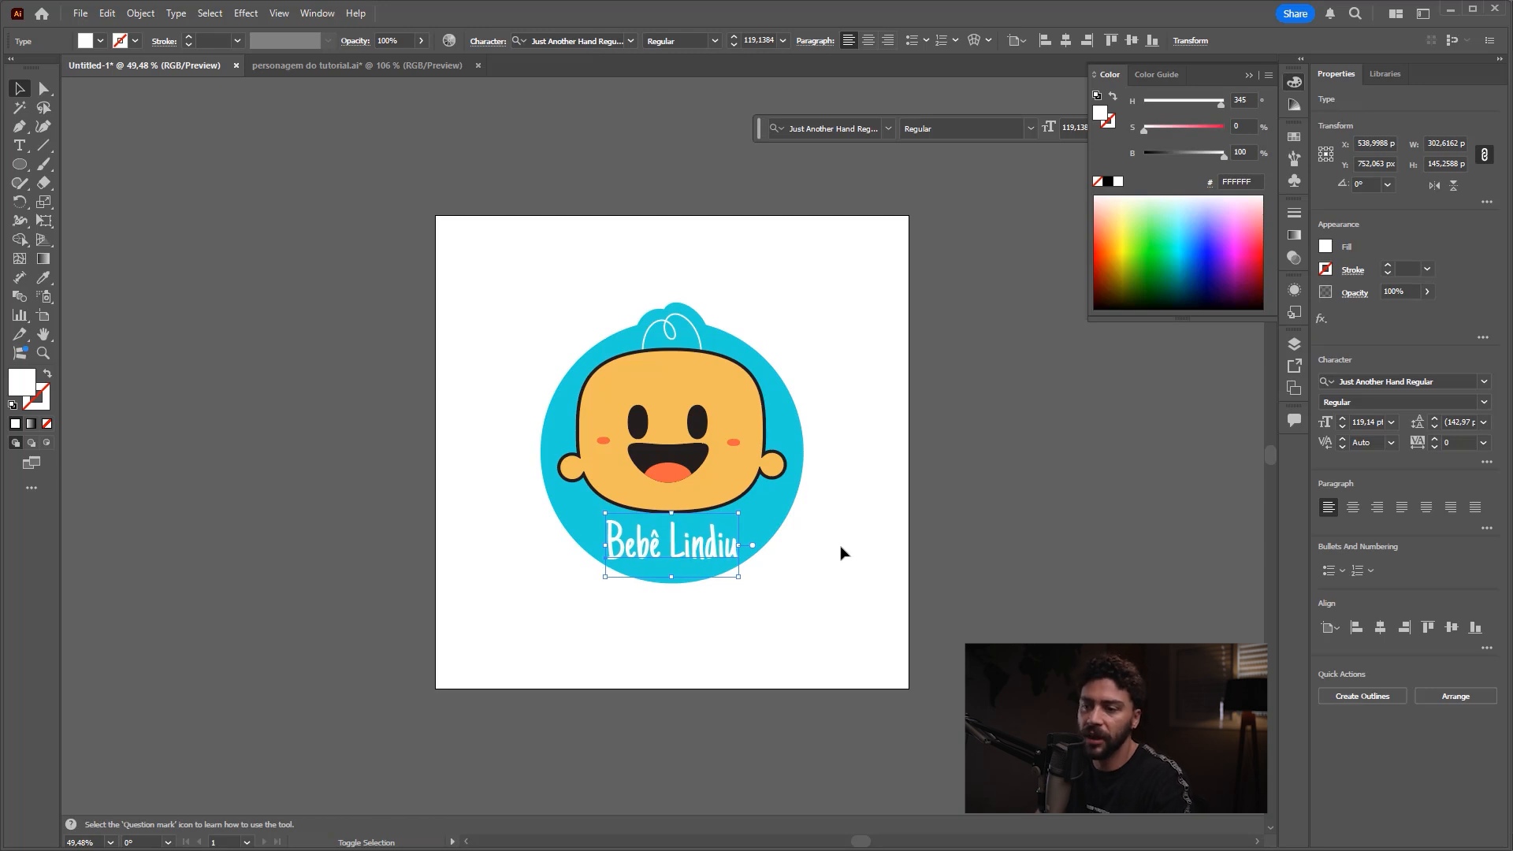
click(792, 573)
drag(768, 494, 734, 497)
drag(758, 493, 845, 457)
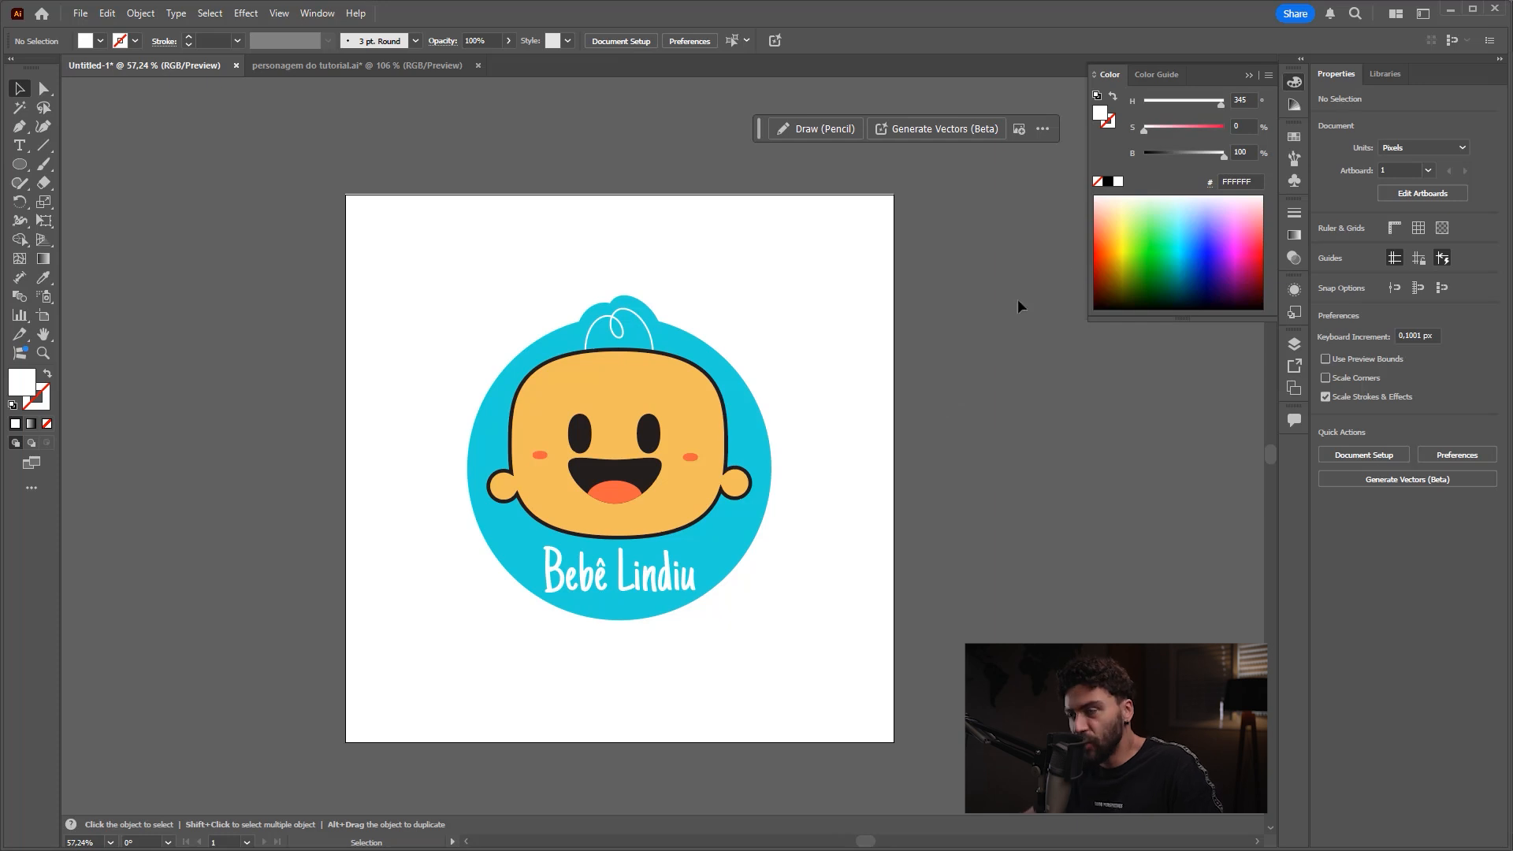
Step: Collapse the floating Color panel and start saving the document, browsing to the Desktop (Área de Trabalho)
click(1239, 74)
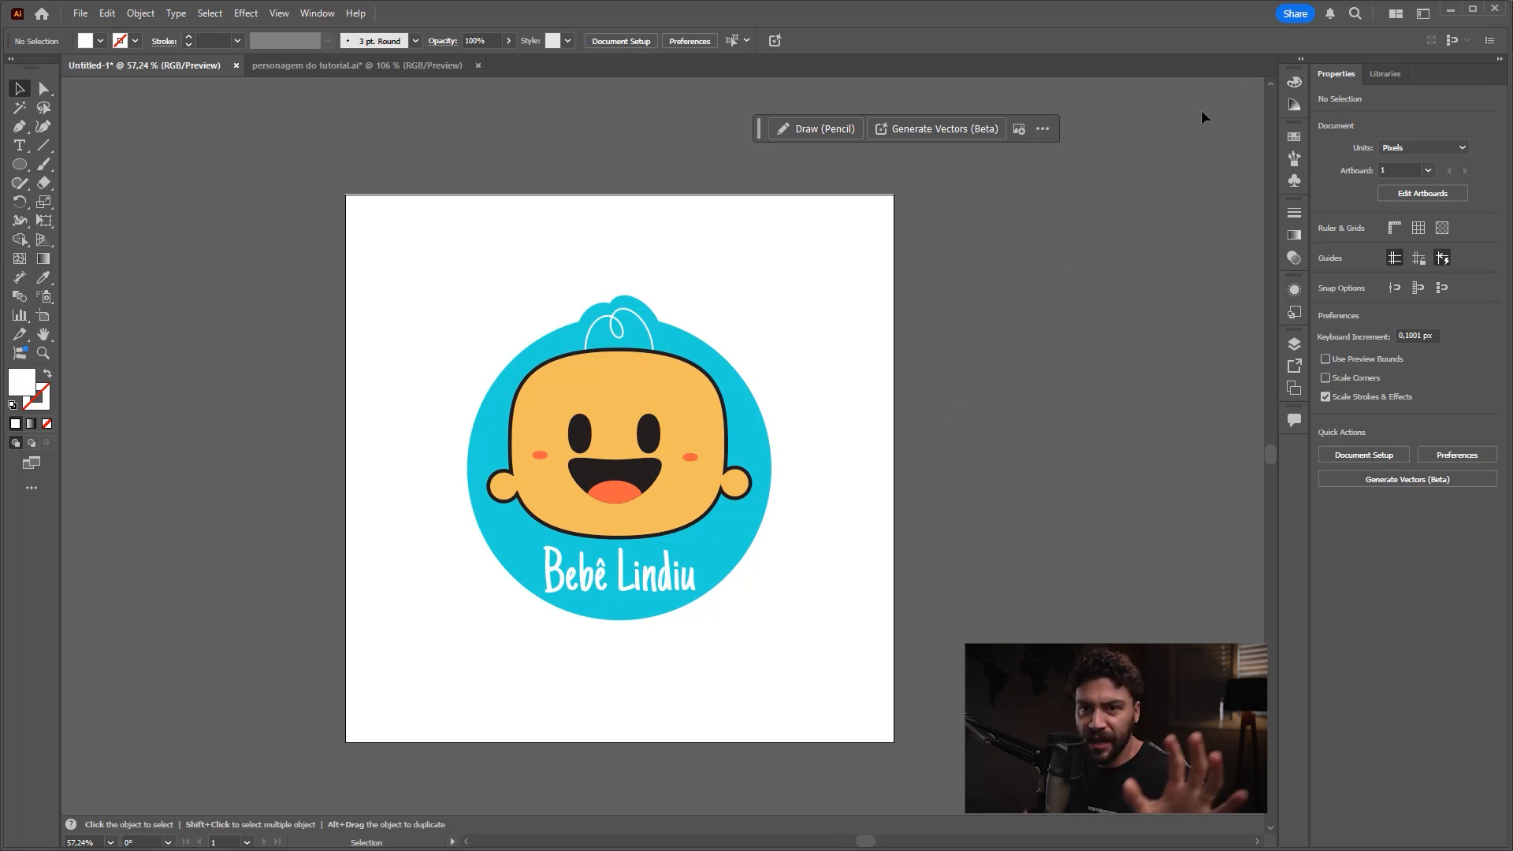
key(n)
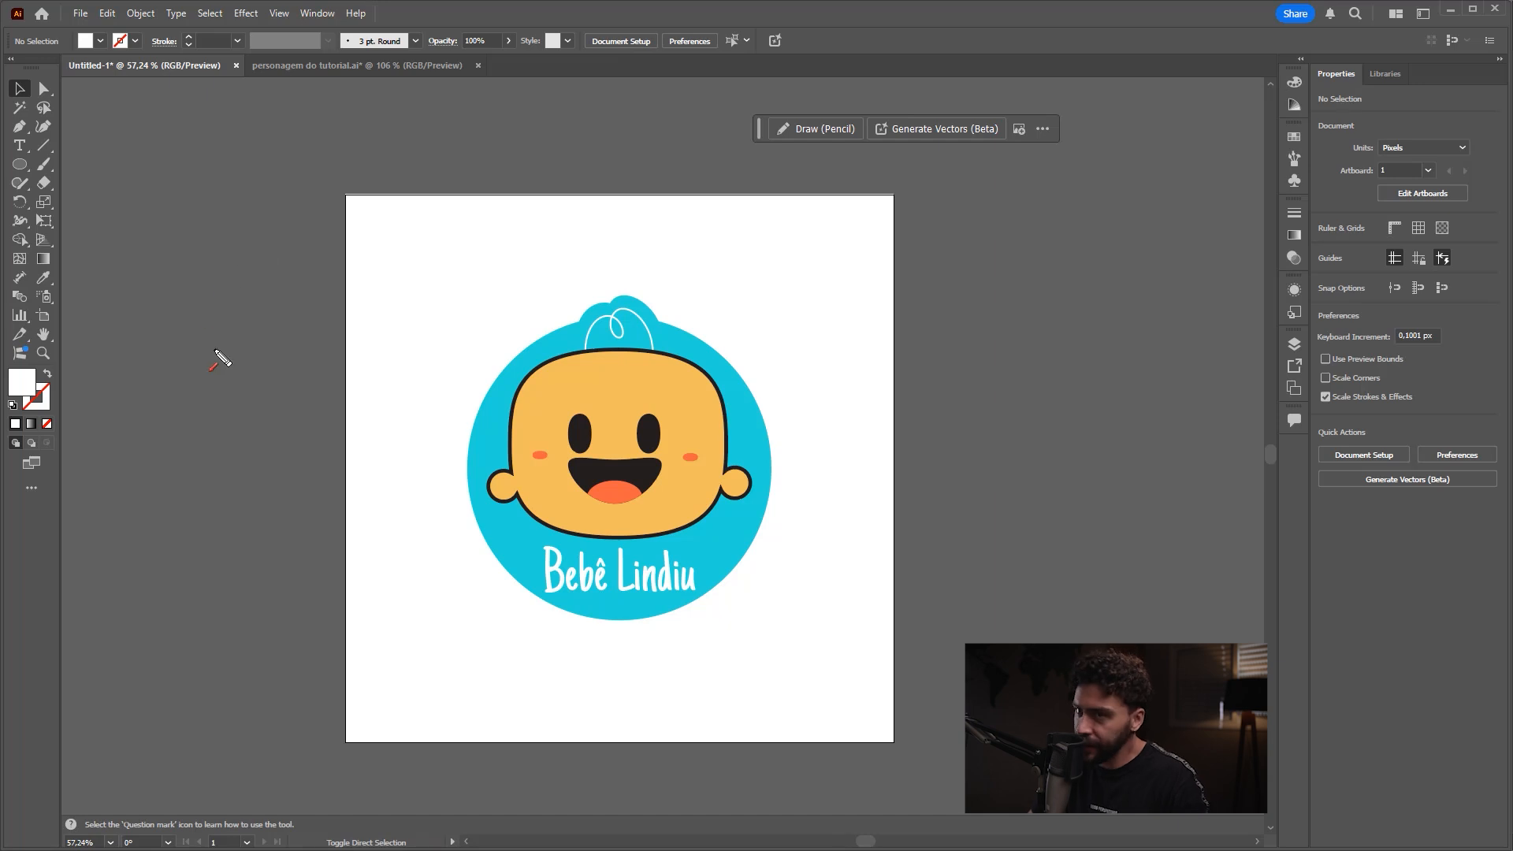
click(81, 14)
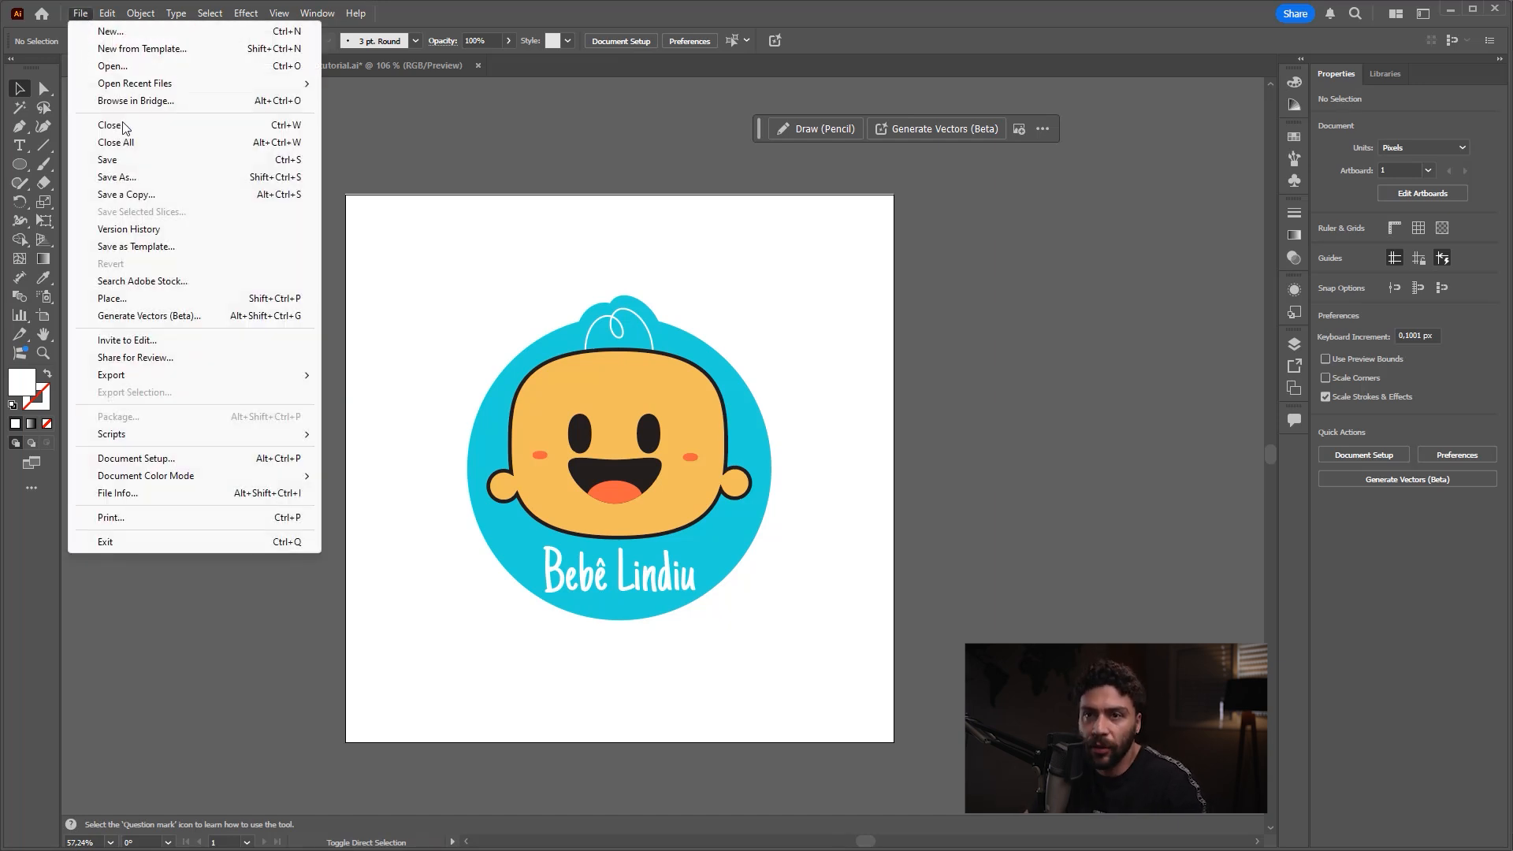
click(129, 162)
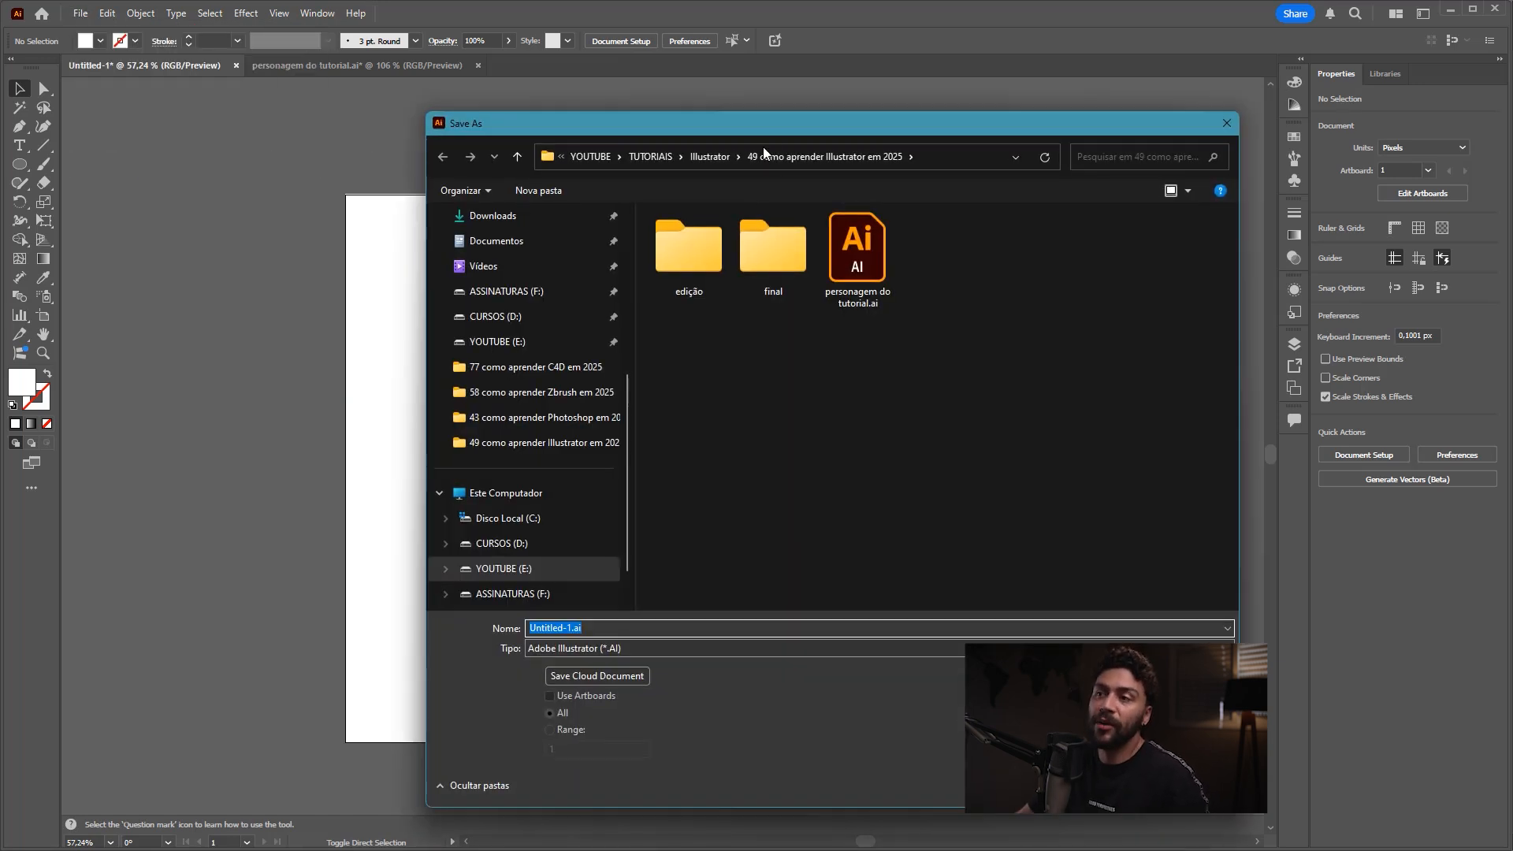
drag(761, 121, 482, 53)
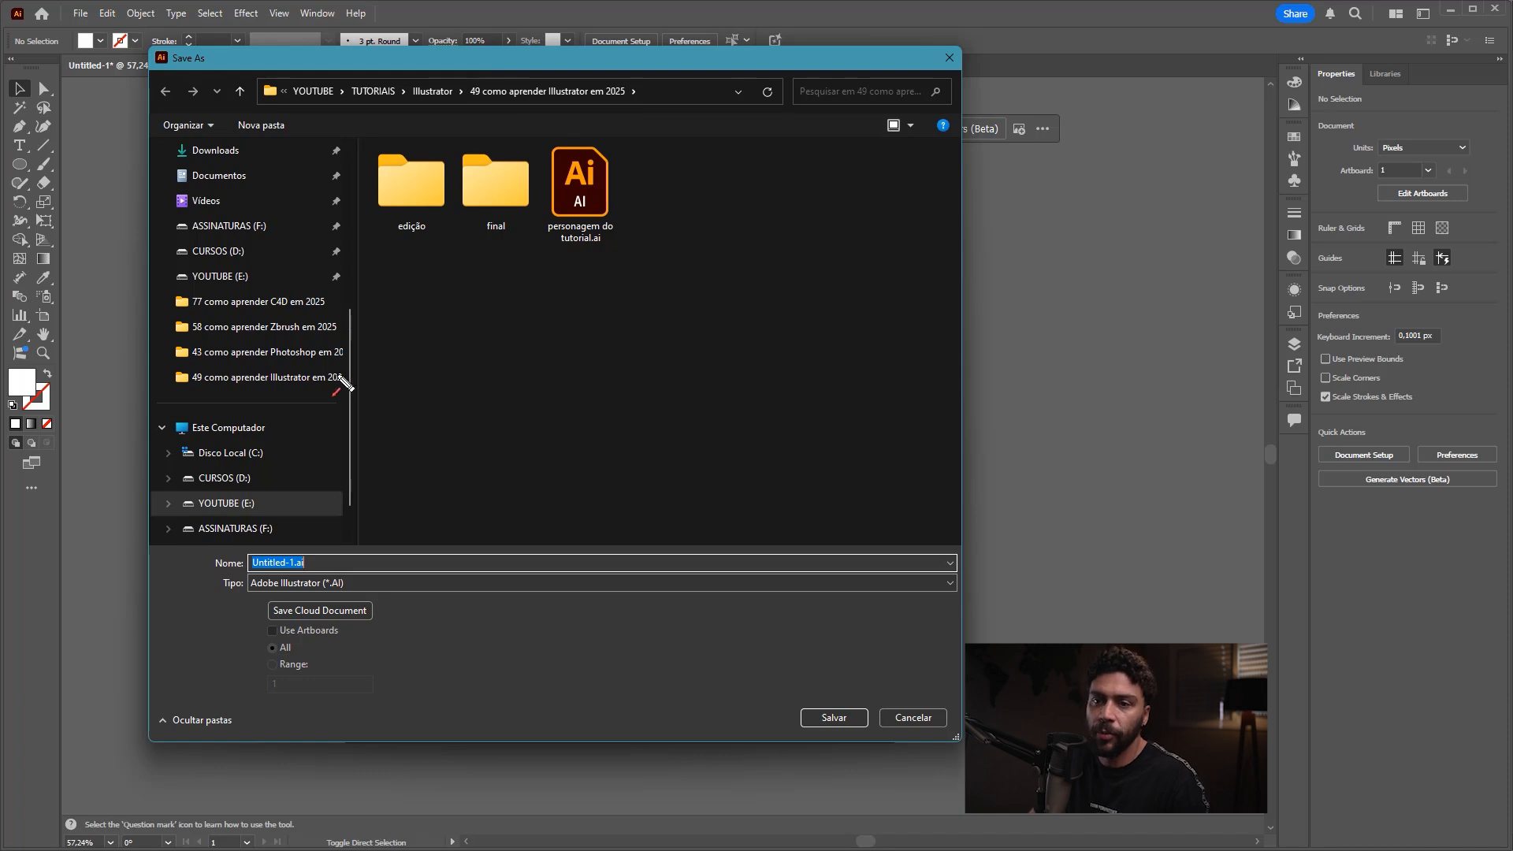
scroll(252, 355, up, 5)
click(227, 352)
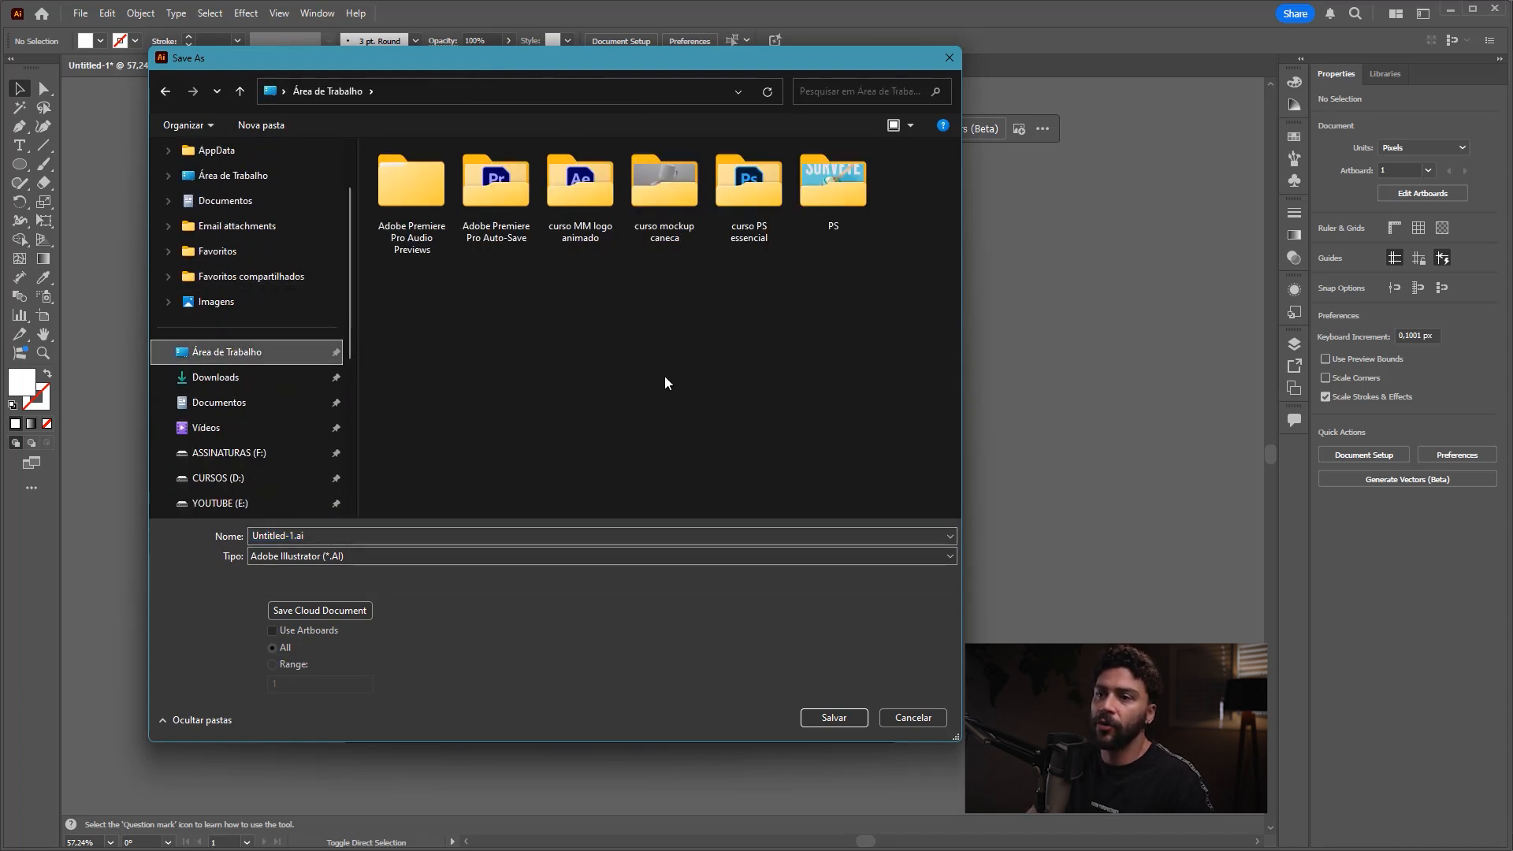
Step: Create a folder named "AI" on the Desktop (Área de Trabalho) and open it as the save location
right_click(665, 384)
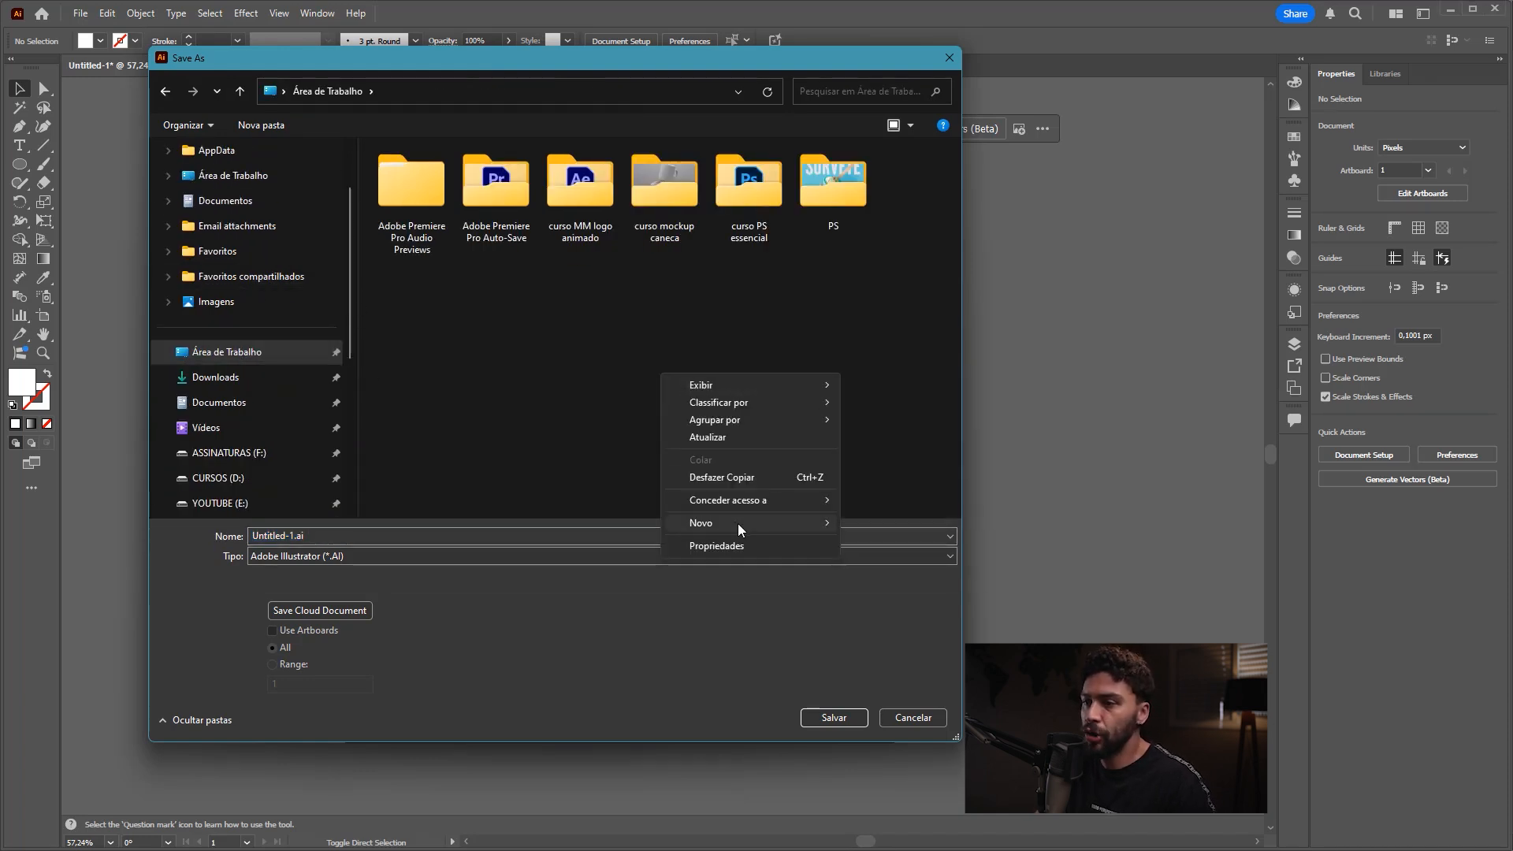
mouse_move(741, 530)
click(890, 522)
text(a)
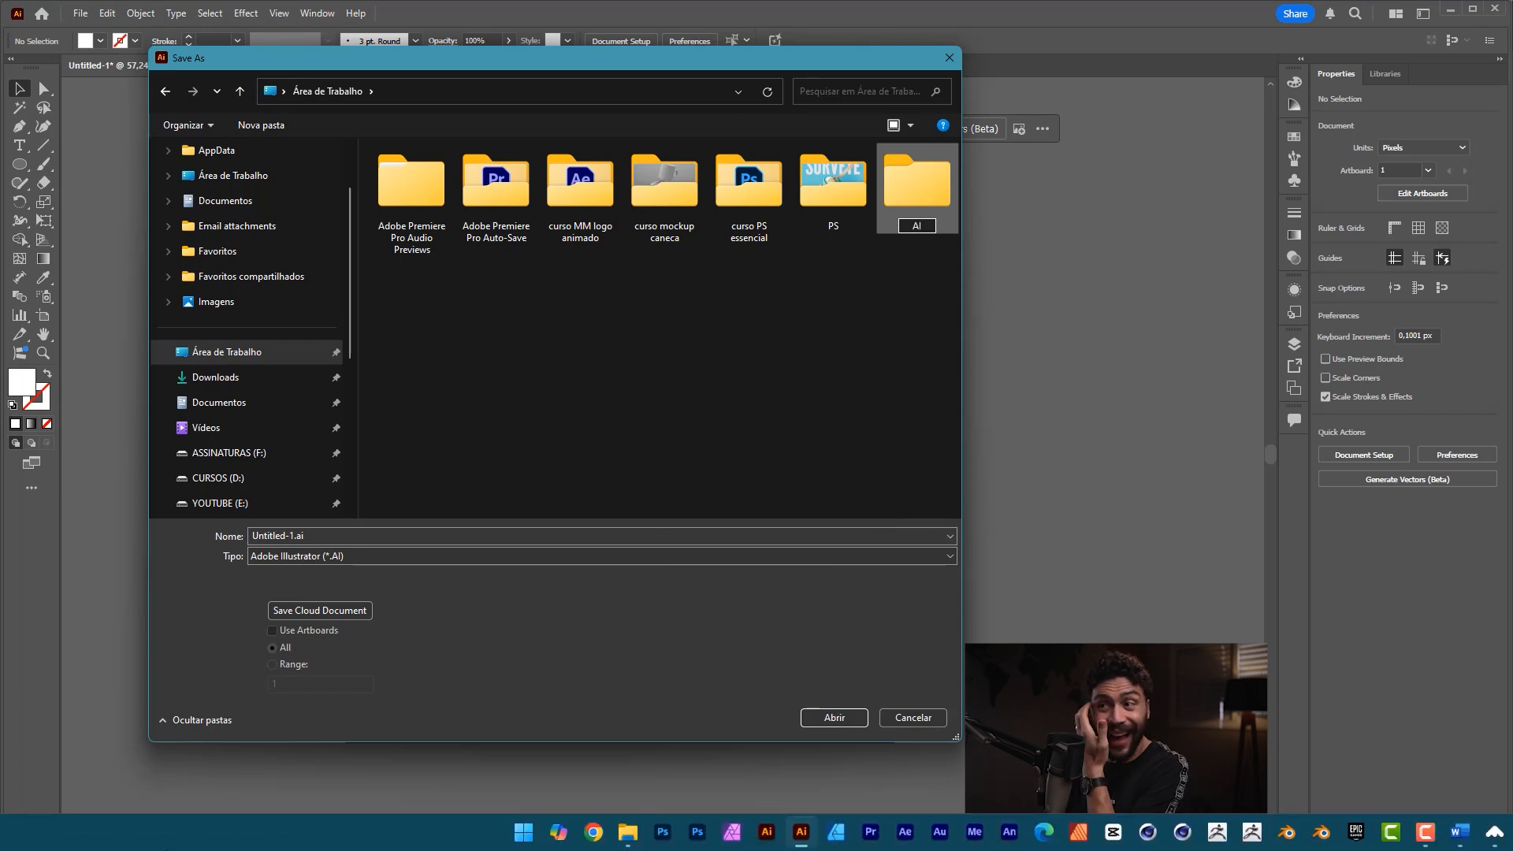
key(Return)
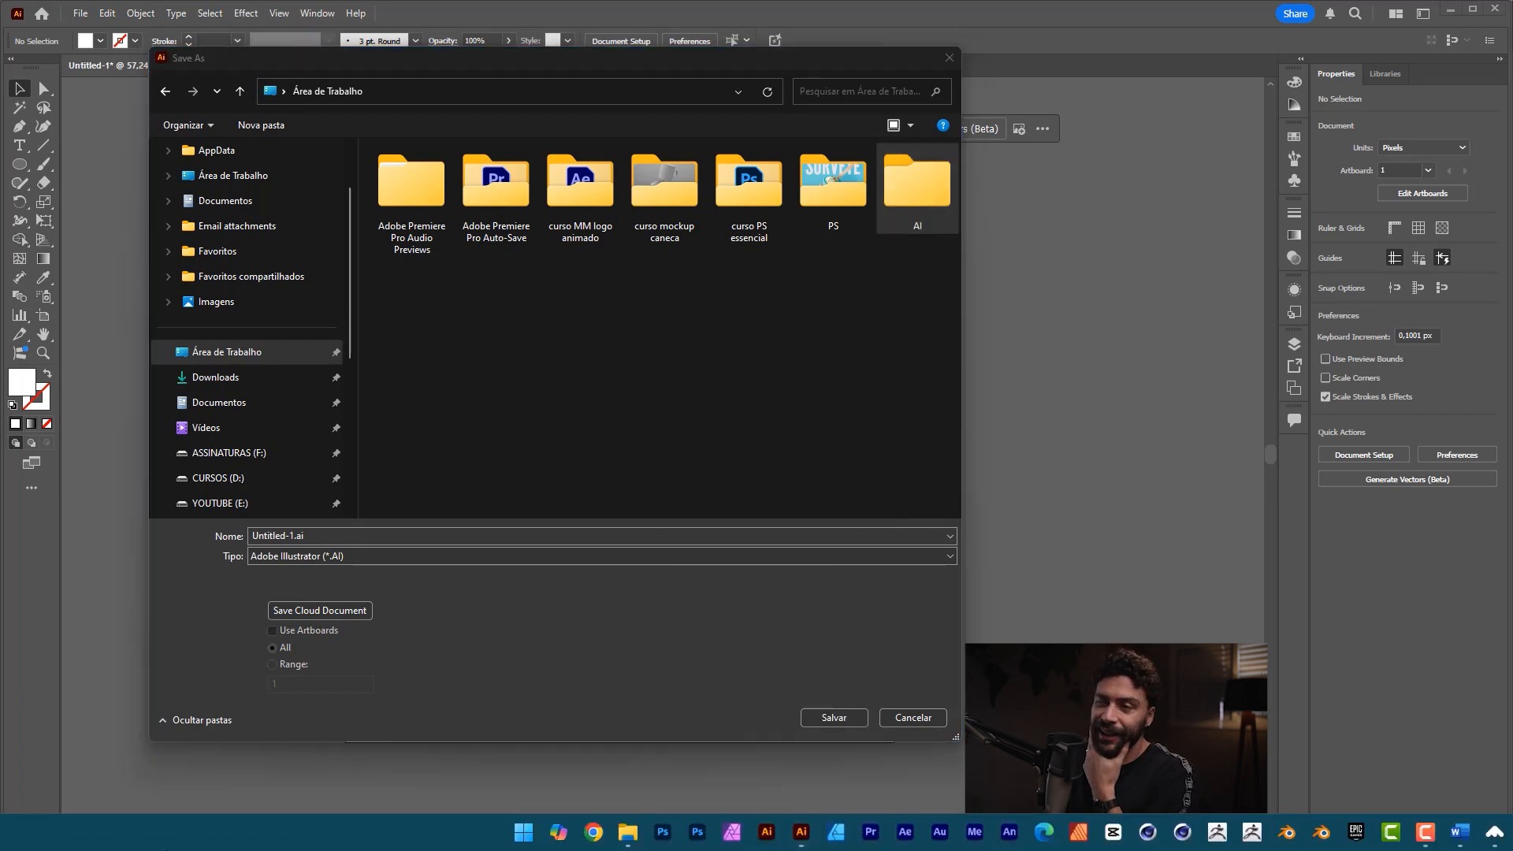
double_click(918, 220)
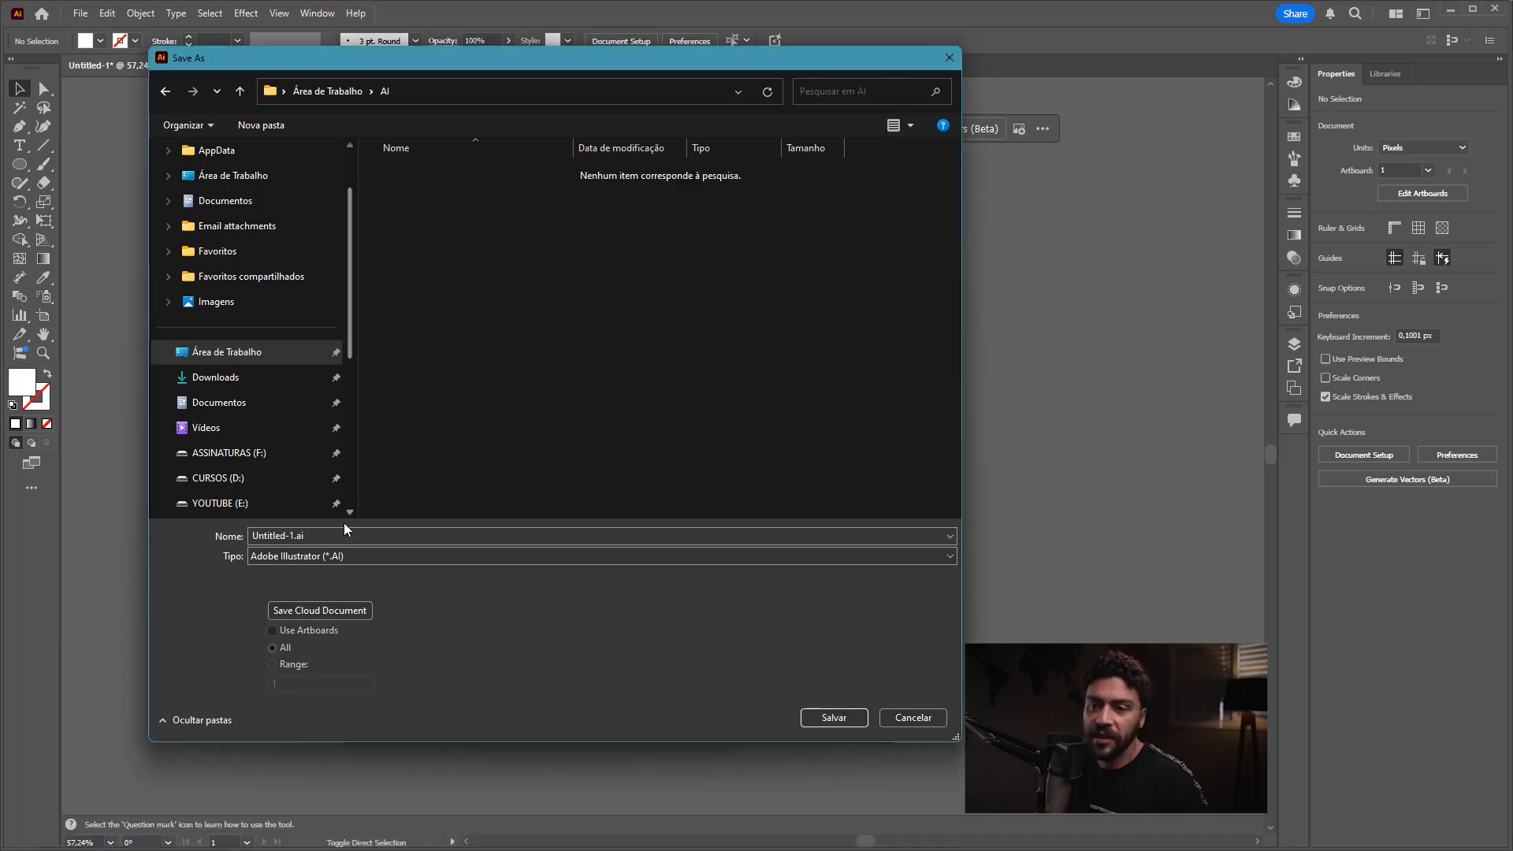
Step: Name the file "bebezin lindiu demaix" and save it in Adobe Illustrator (*.AI) format
click(328, 536)
text(bebeziun)
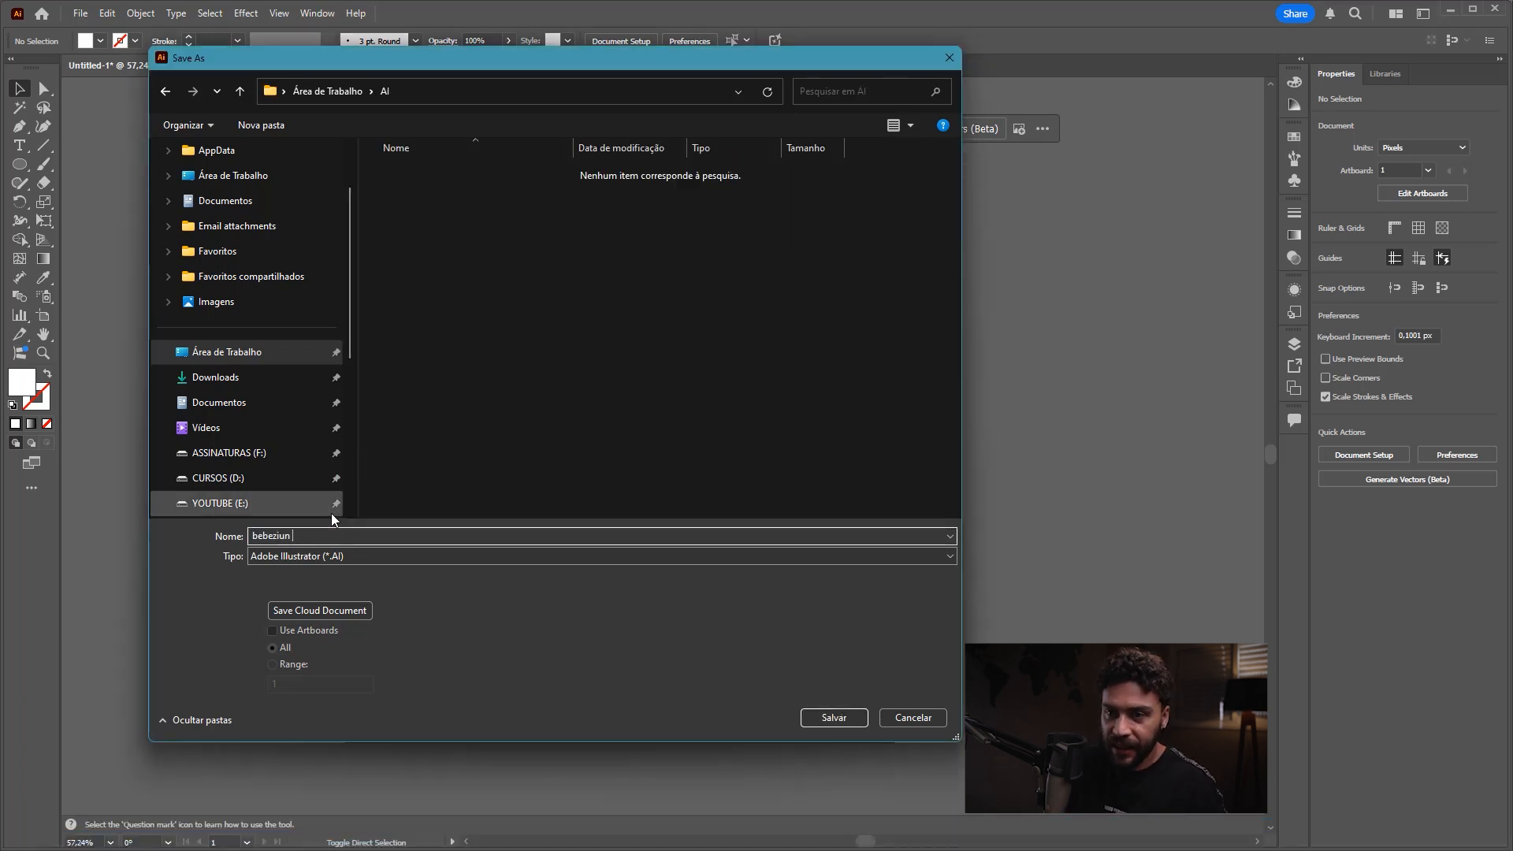
key(BackSpace)
key(BackSpace)
key(BackSpace)
text(n lindiu demai)
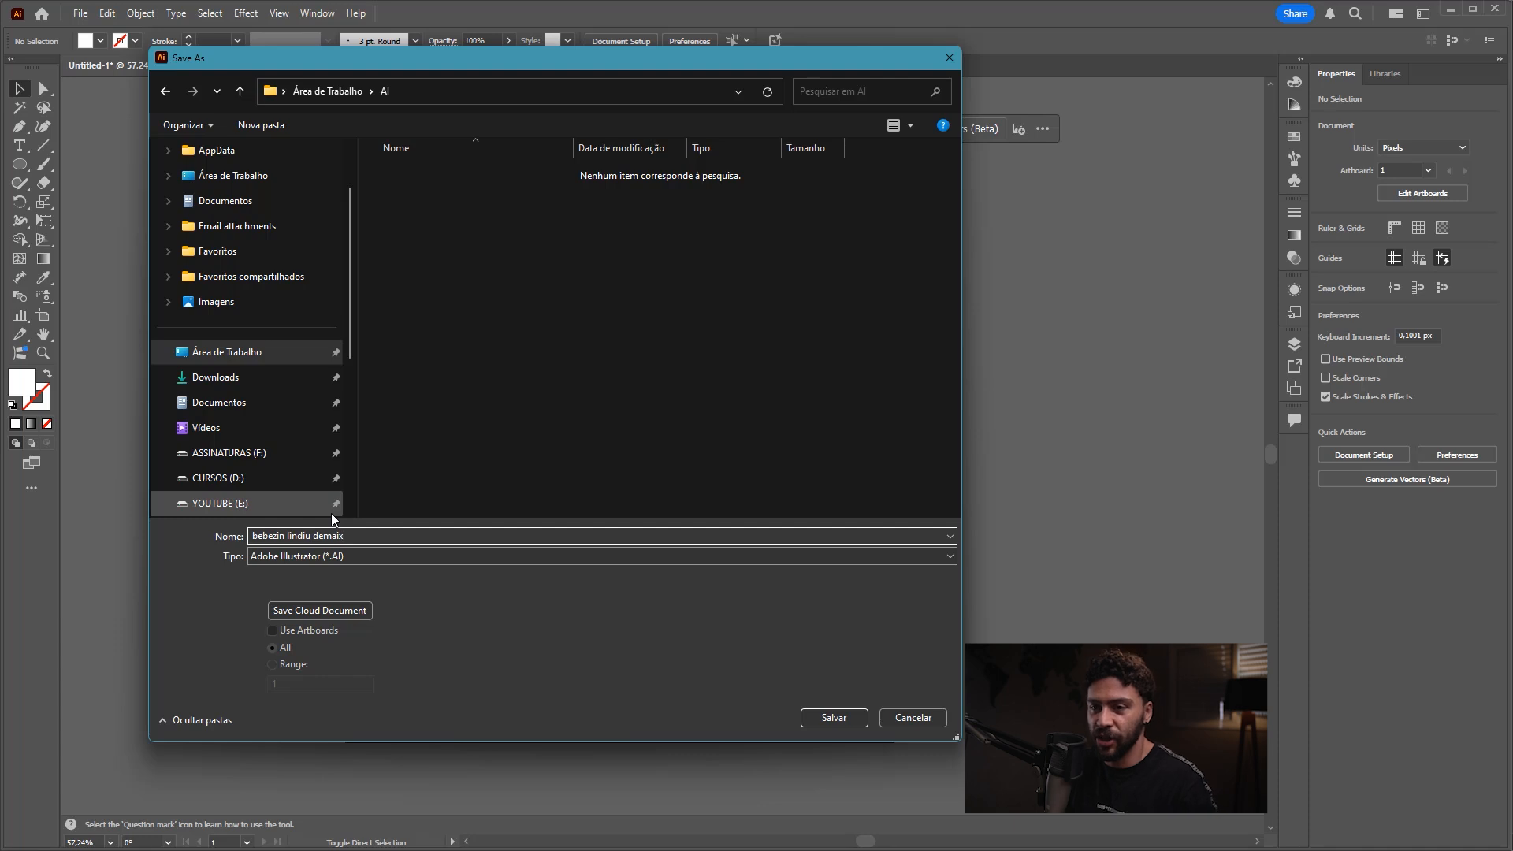
text(x)
click(837, 719)
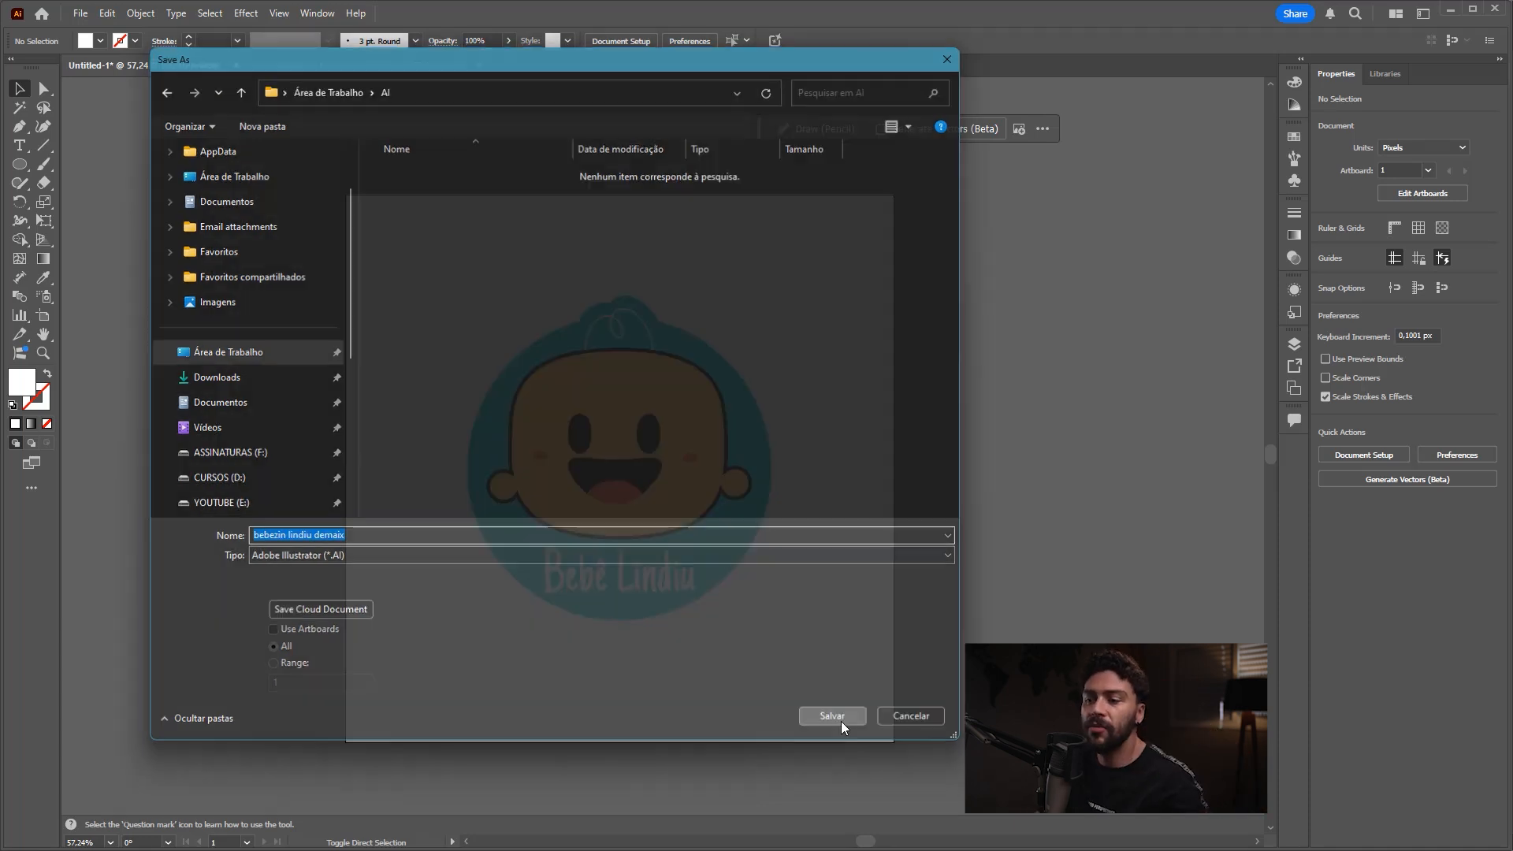
Step: Keep the file version at Illustrator 2020 and accept the Illustrator save options
drag(952, 150, 592, 98)
click(570, 138)
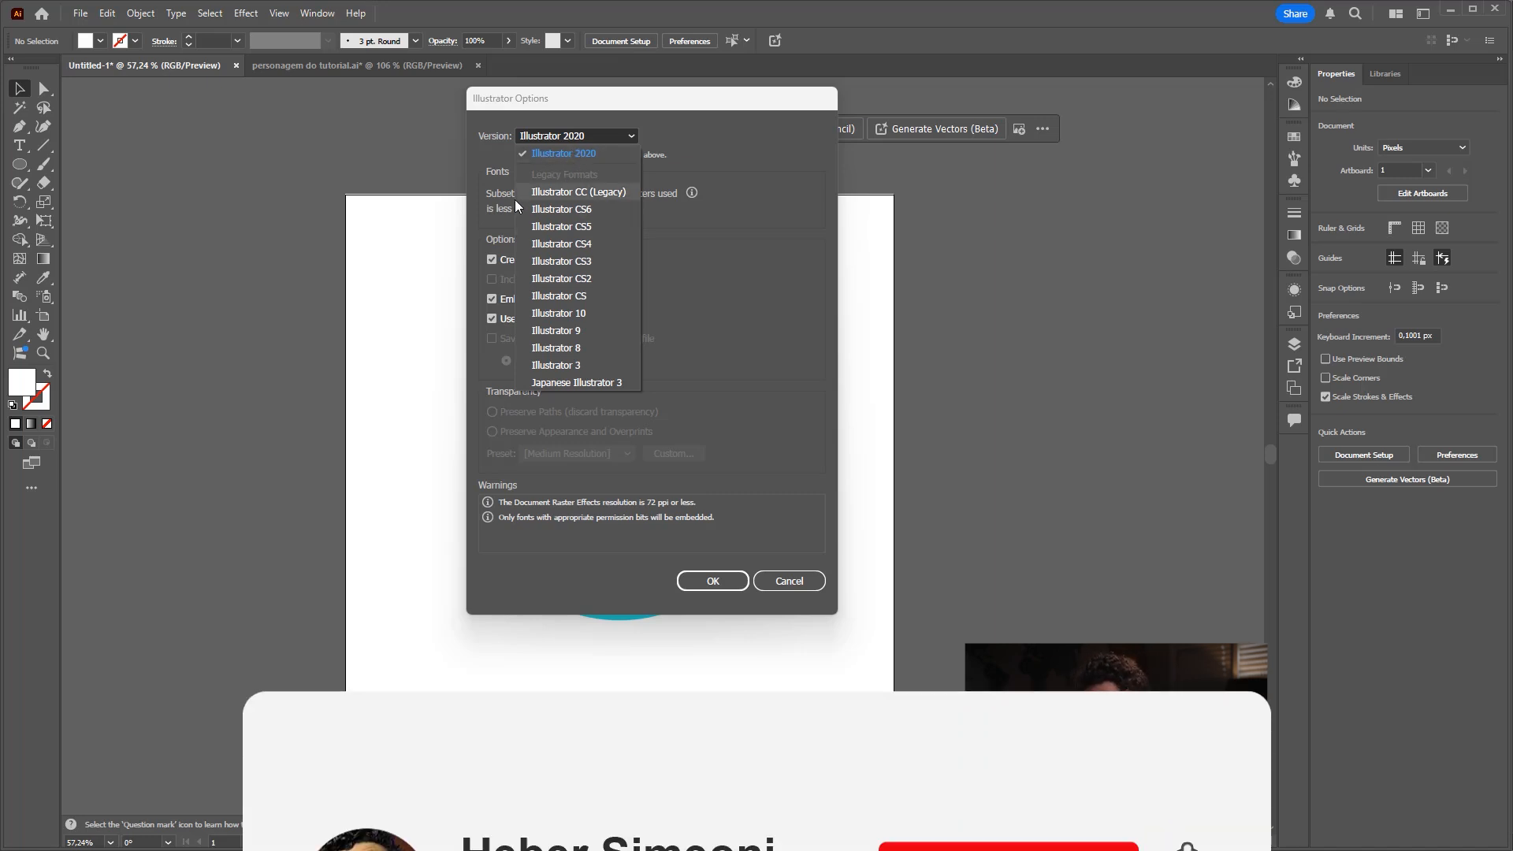
click(571, 154)
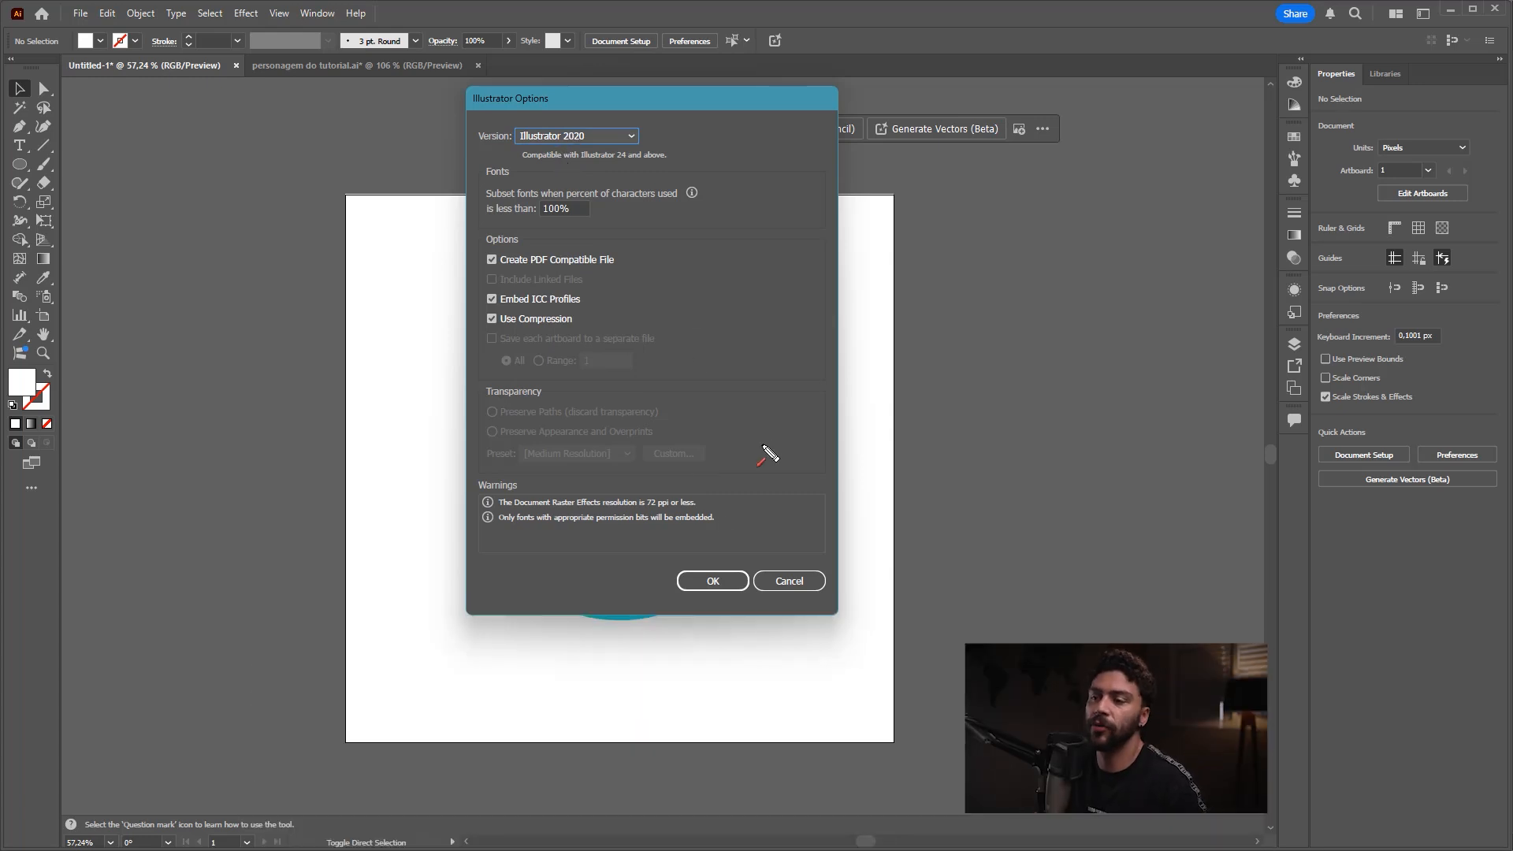
click(713, 582)
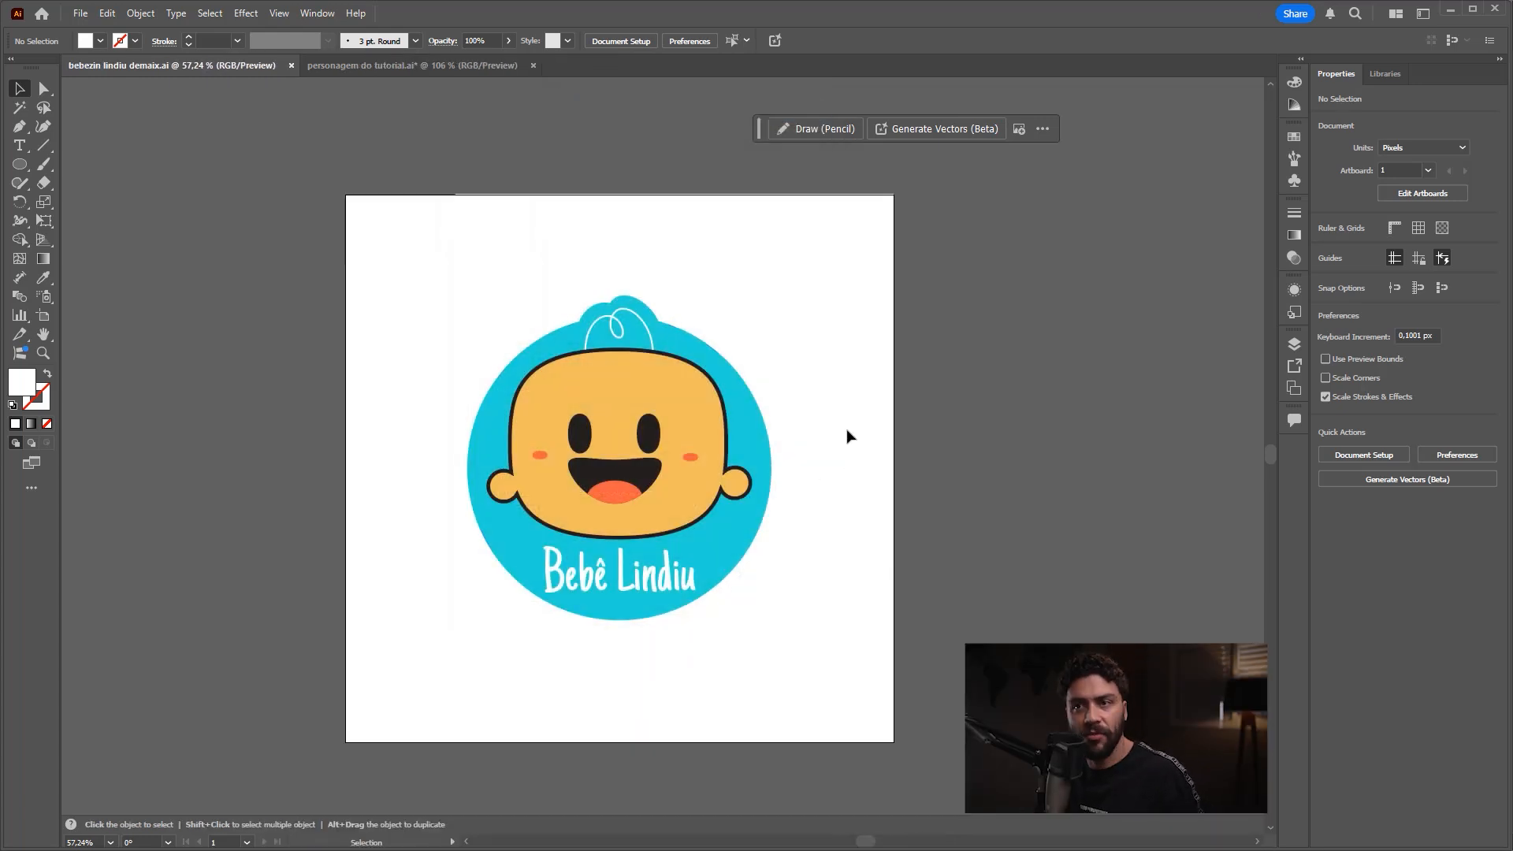
Step: Close the "personagem do tutorial.ai" document without saving its changes
click(533, 65)
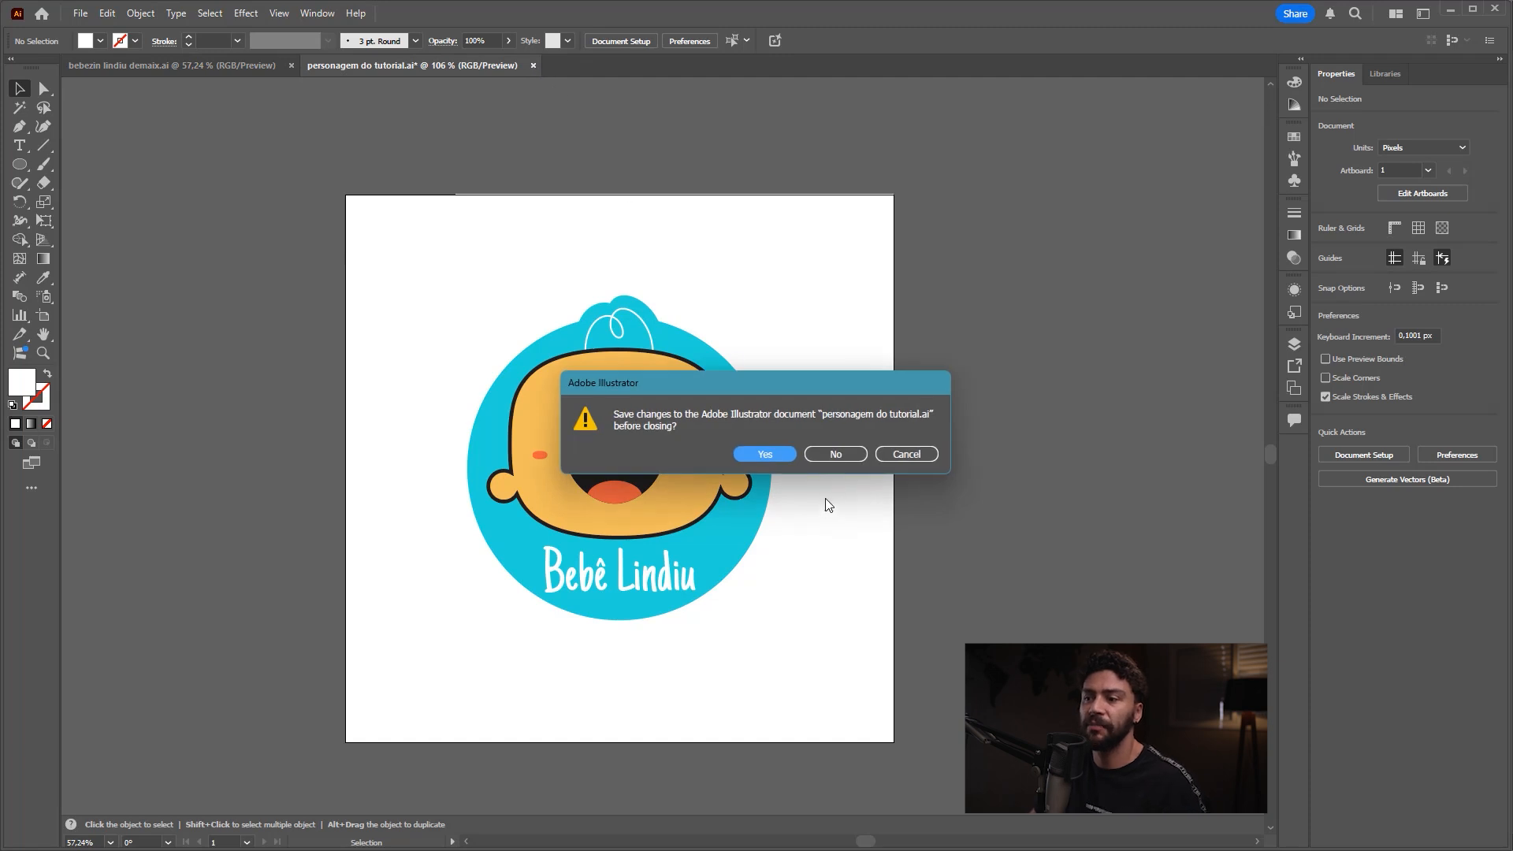
click(806, 451)
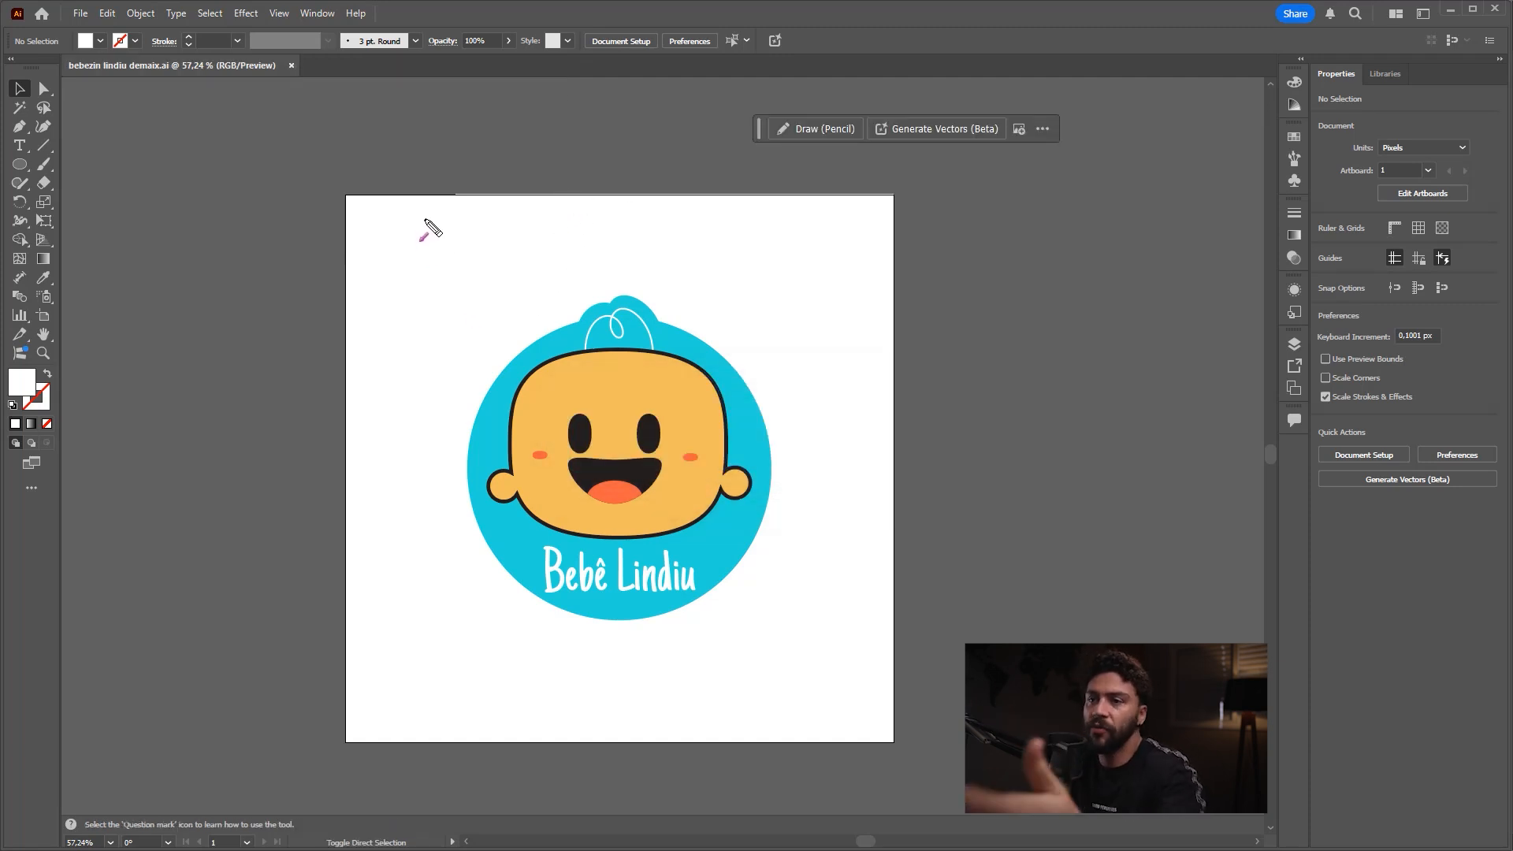
click(81, 13)
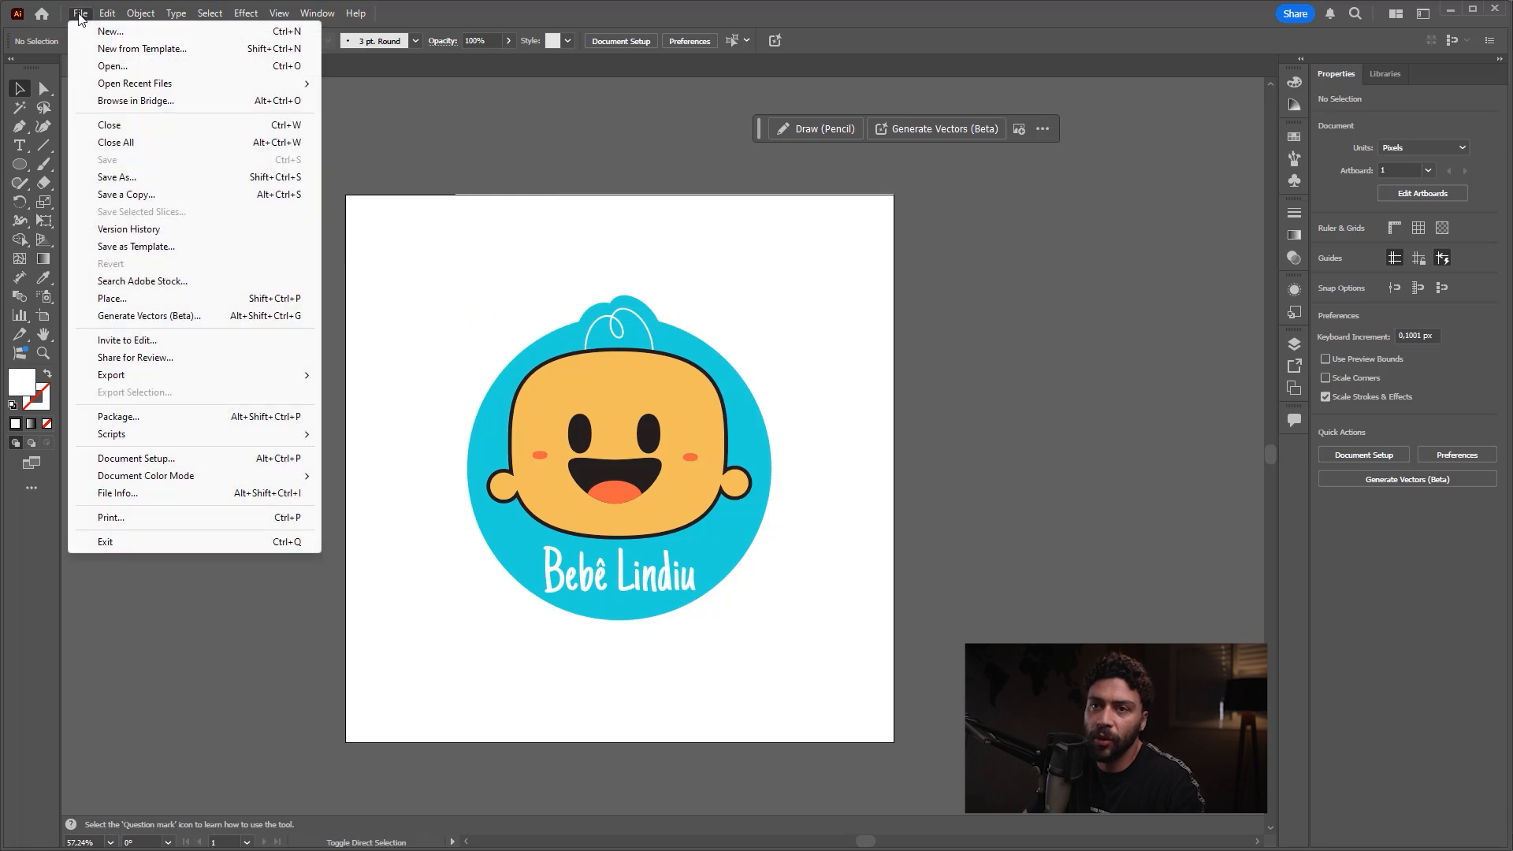
click(596, 238)
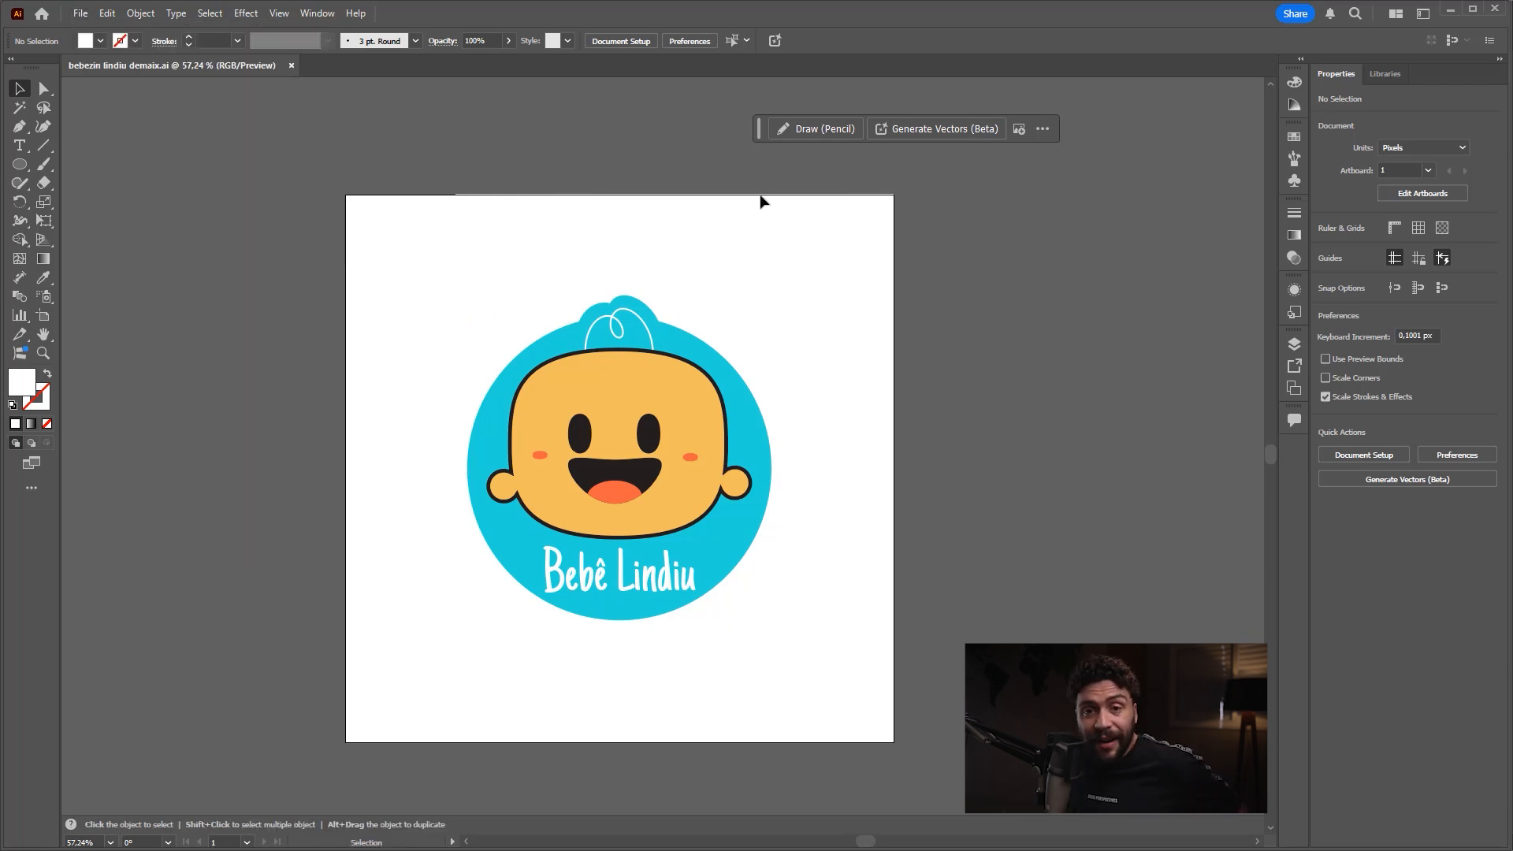
Step: Start exporting the design to the AI folder as "bebezin lindiu demaix.jpg" with JPEG (*.JPG) as the file type
click(81, 13)
mouse_move(220, 378)
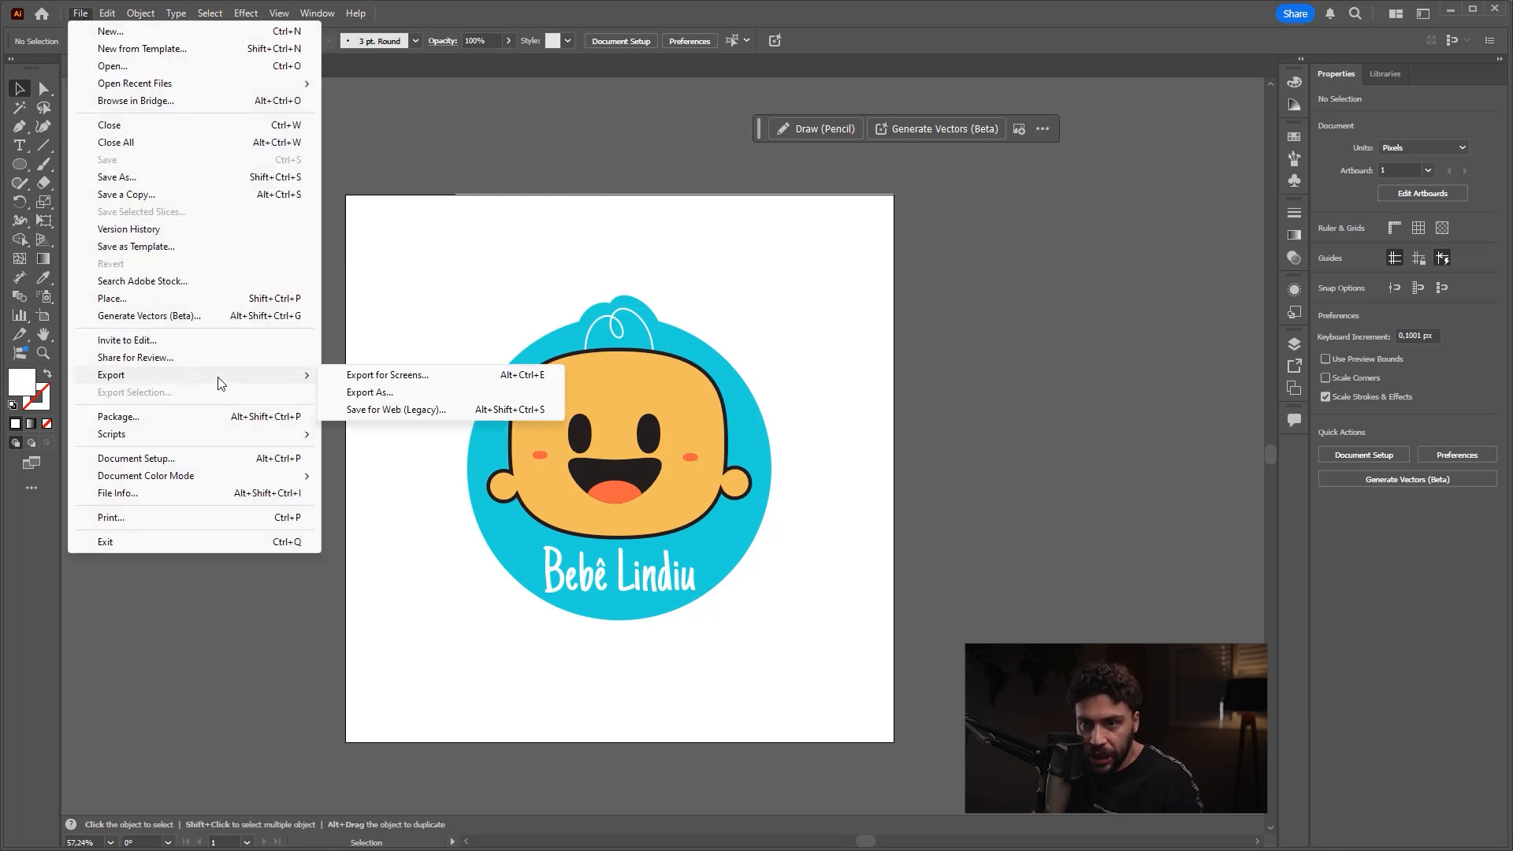
click(386, 393)
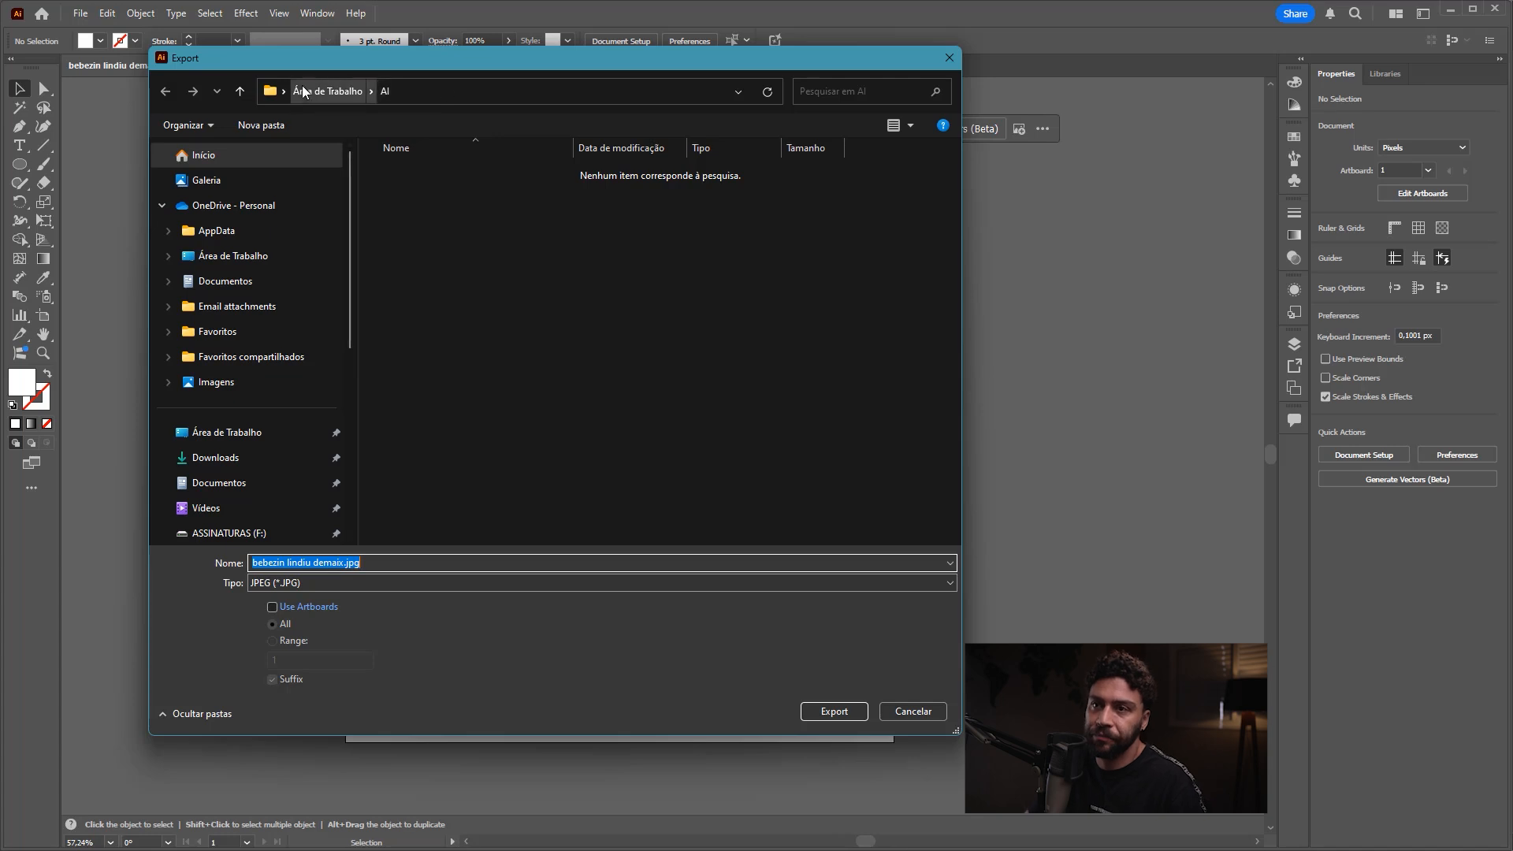
click(328, 563)
click(276, 583)
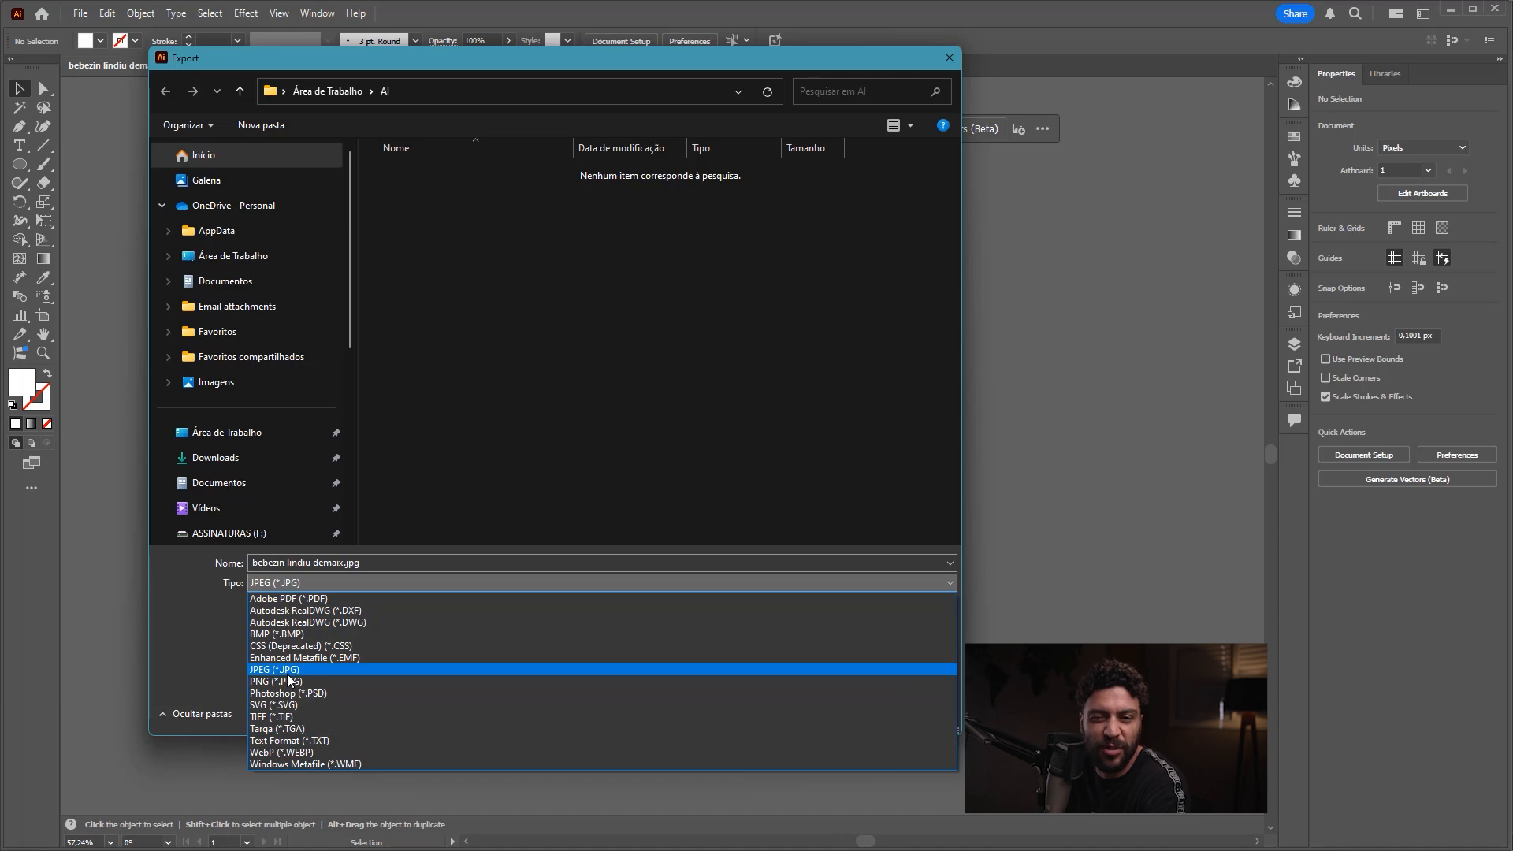
click(291, 669)
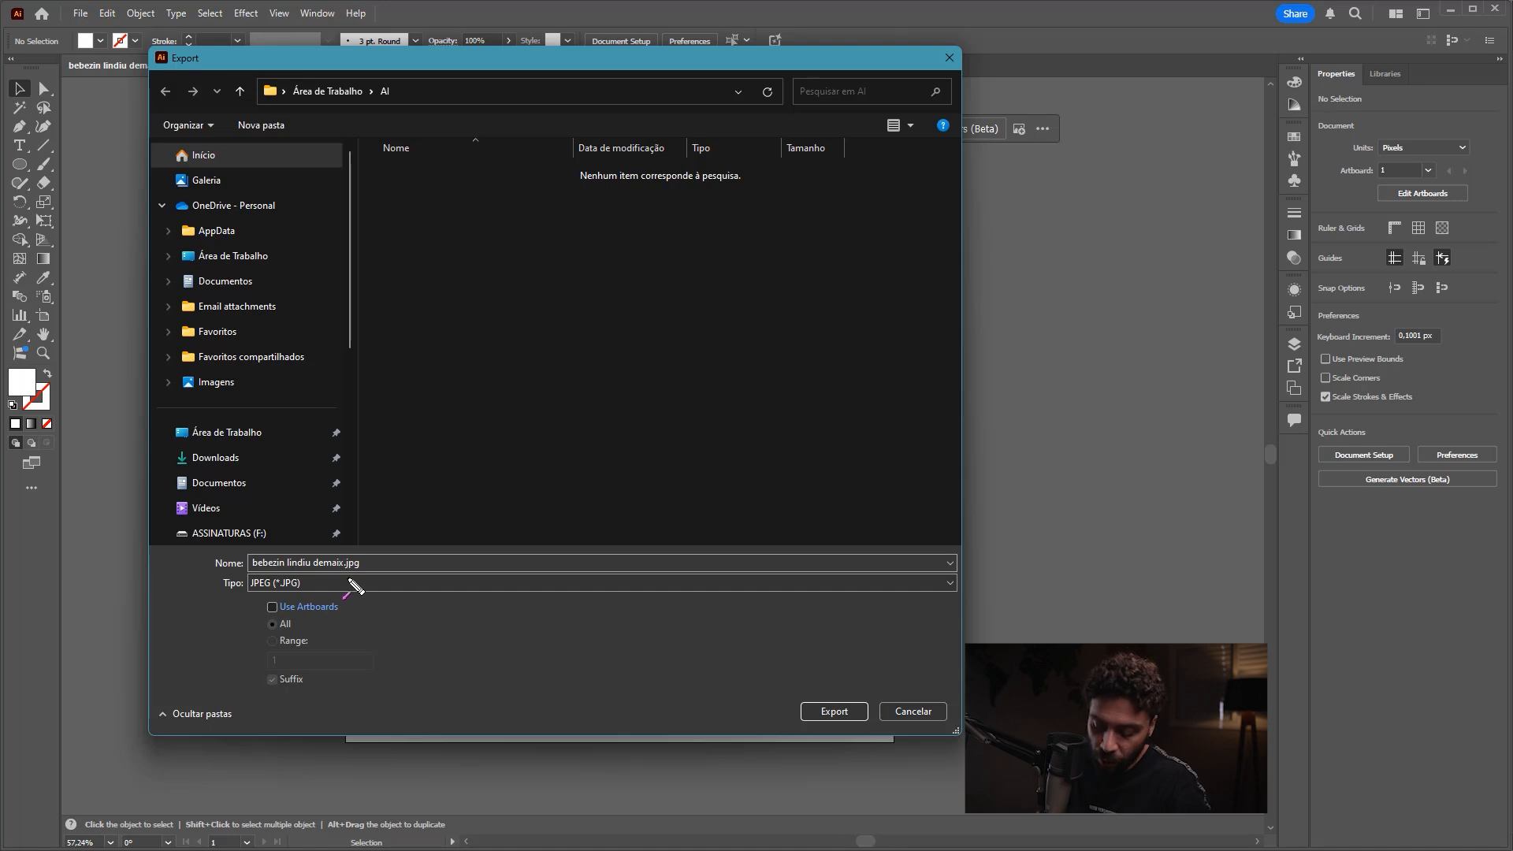
mouse_move(298, 613)
mouse_down()
mouse_move(260, 614)
mouse_move(354, 625)
mouse_move(358, 593)
mouse_move(264, 618)
mouse_up()
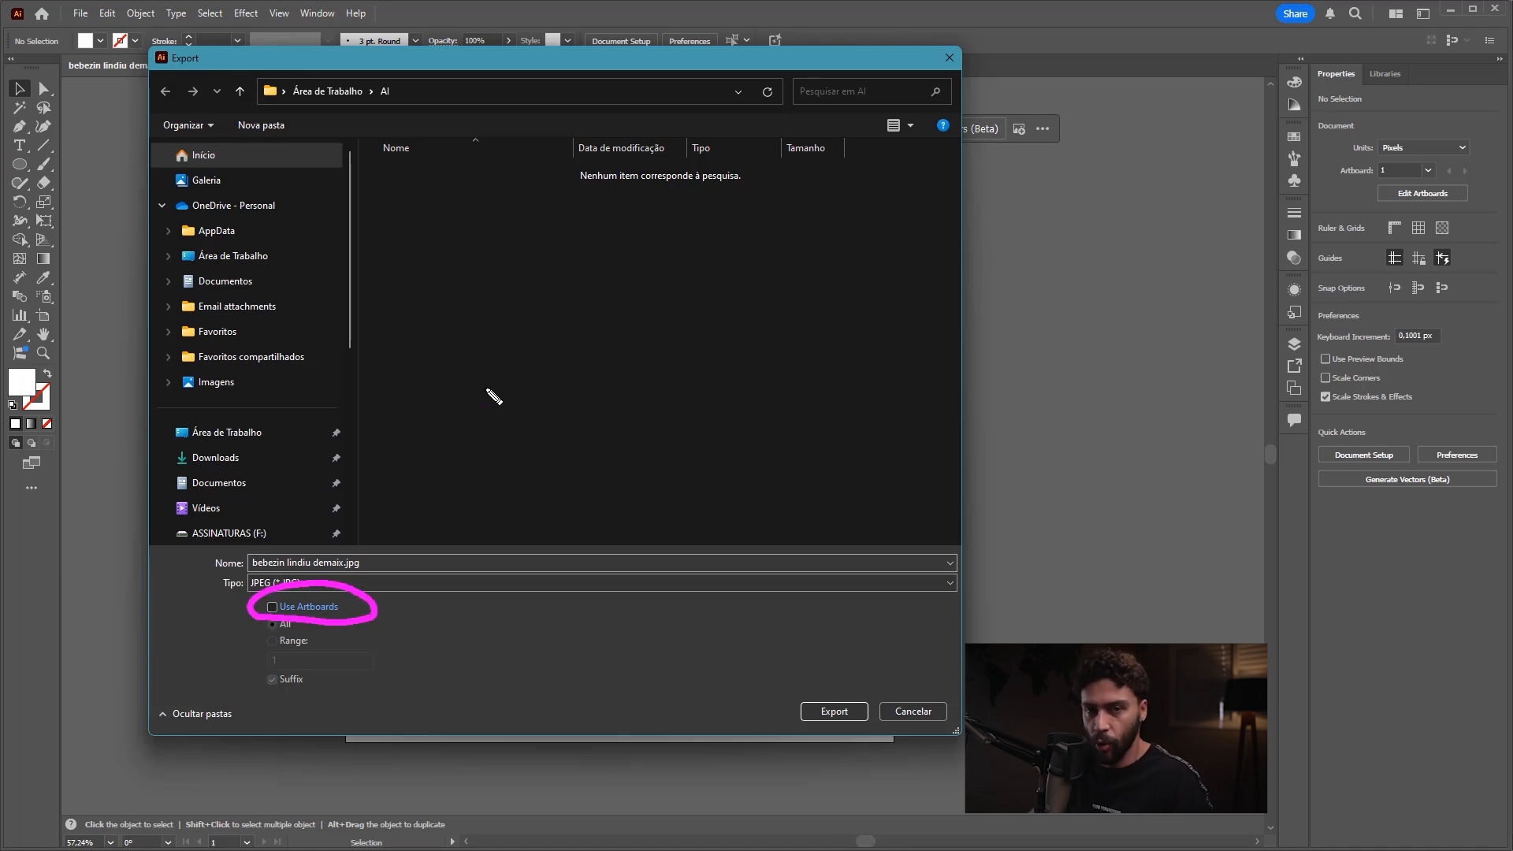
key(Escape)
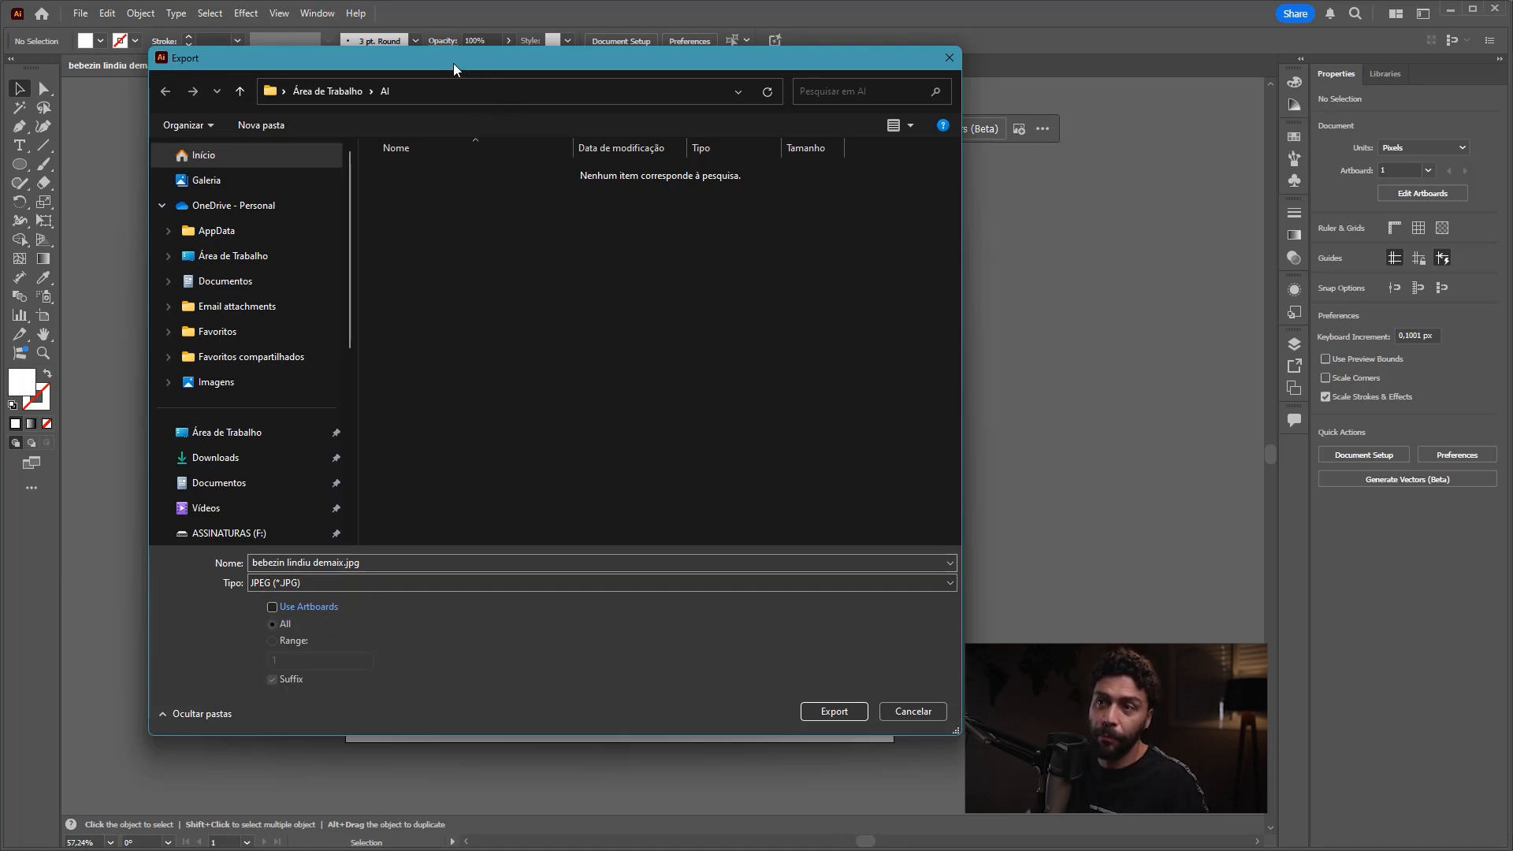
Step: Enable Use Artboards for all artboards and export the JPEG in RGB at maximum quality 10 and 150 ppi
drag(452, 63, 1230, 159)
key(ctrl+2)
mouse_move(414, 243)
mouse_down()
mouse_move(409, 227)
mouse_move(361, 492)
mouse_move(820, 755)
mouse_move(916, 229)
mouse_move(286, 230)
mouse_up()
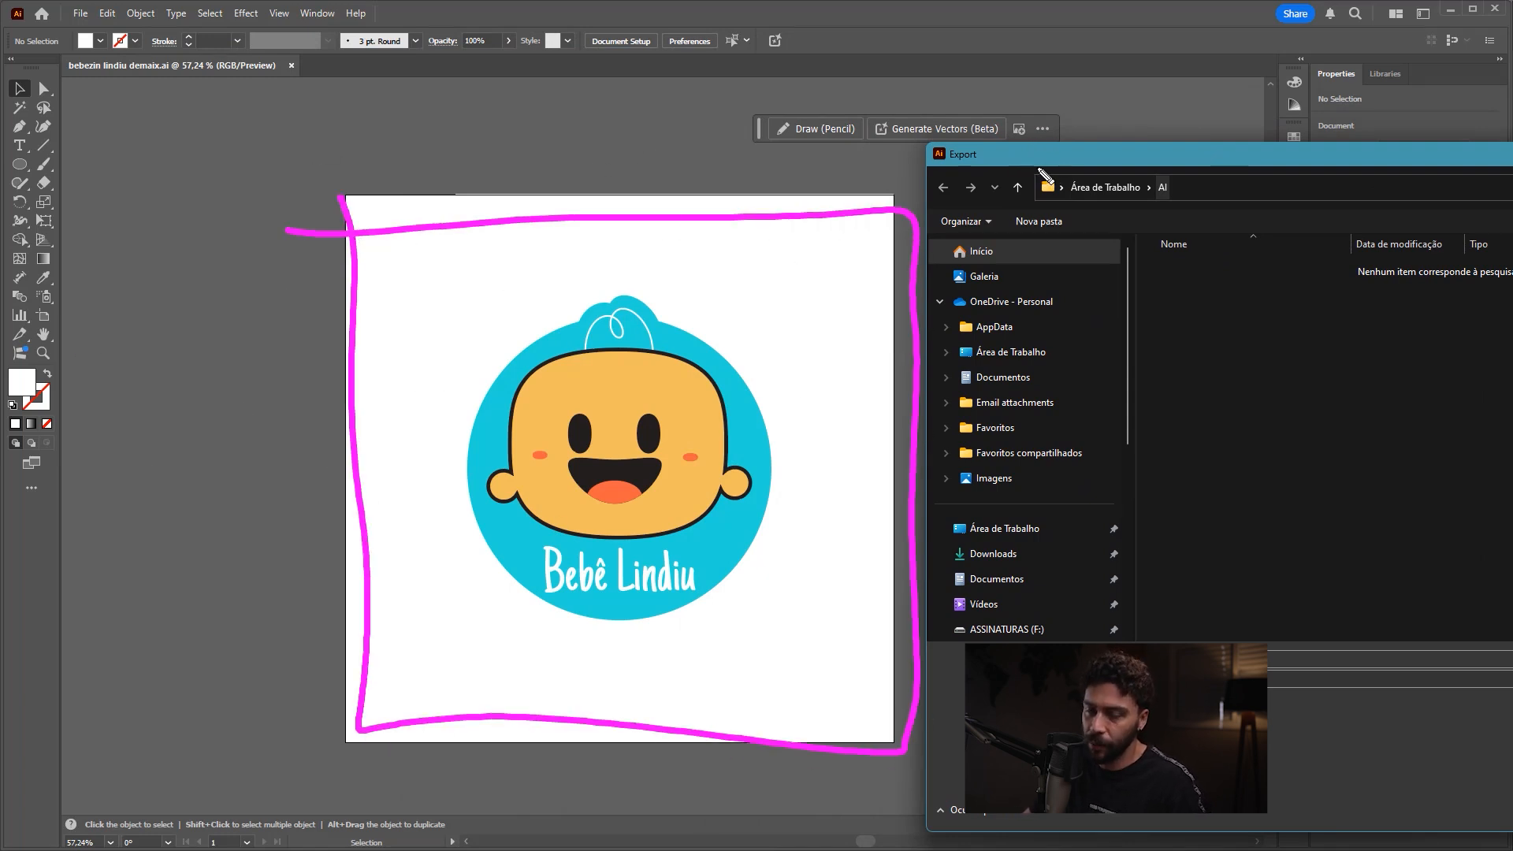
key(Escape)
mouse_move(1047, 153)
mouse_down()
mouse_move(1020, 118)
mouse_move(1142, 130)
mouse_move(931, 91)
mouse_up()
key(ctrl+shift+3)
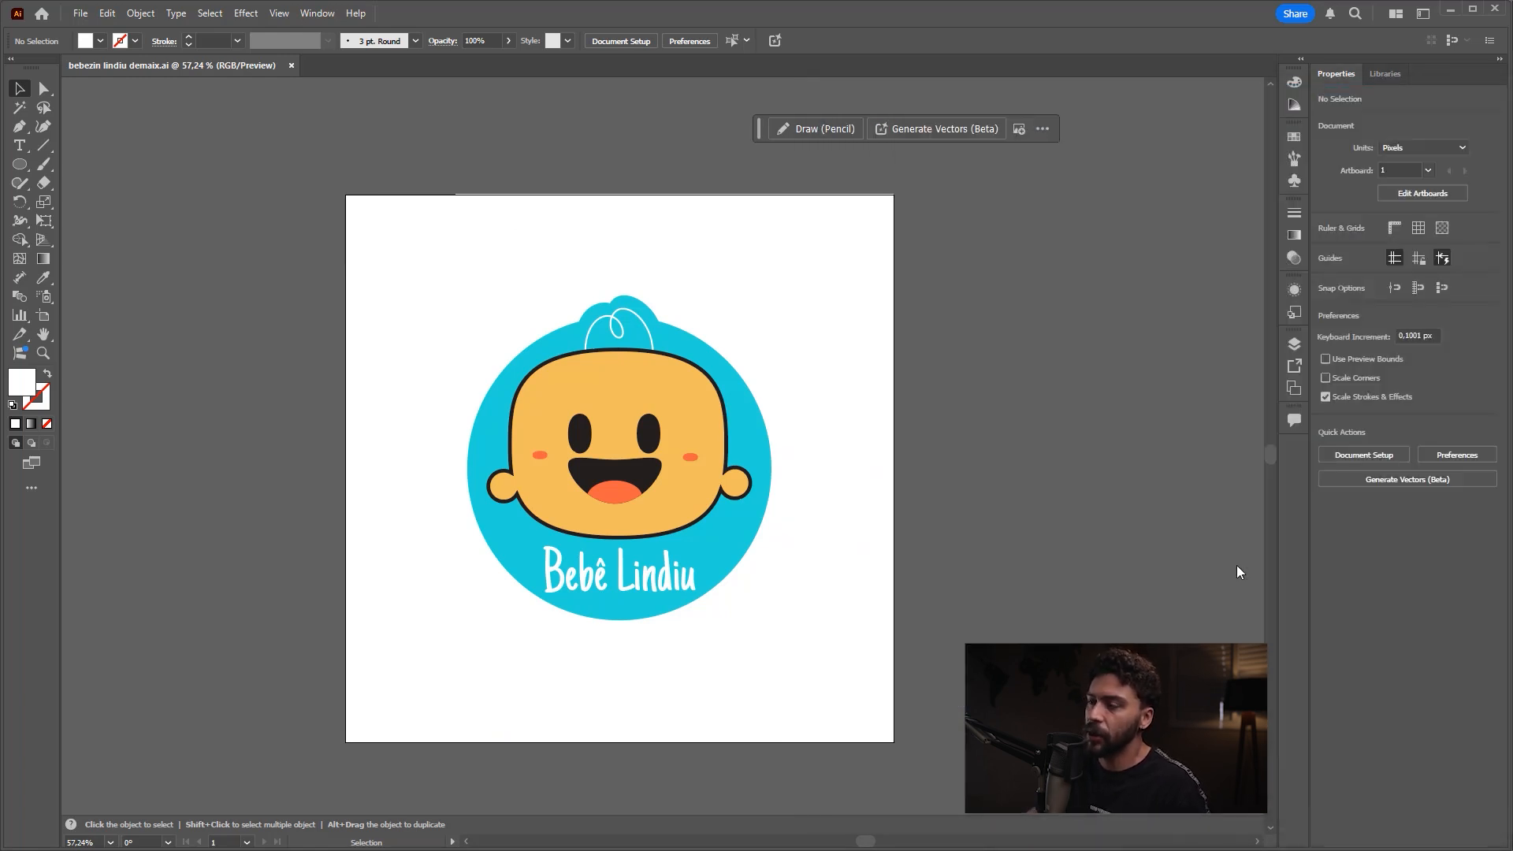
click(1486, 746)
click(838, 486)
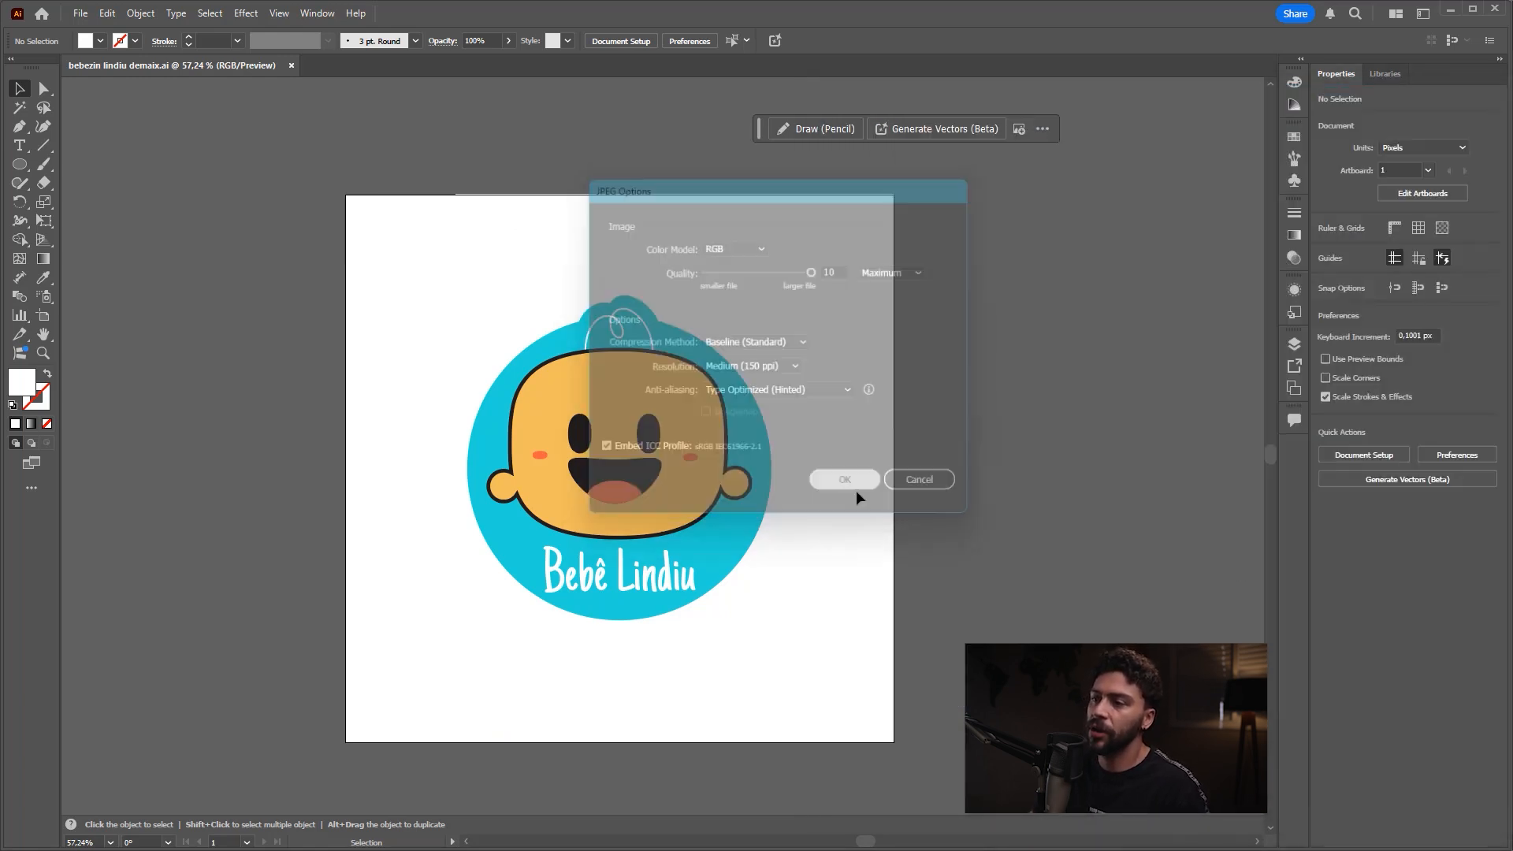
Step: Export a second JPEG named "bebezin lindiu demaix 2.jpg" with Use Artboards disabled
click(78, 13)
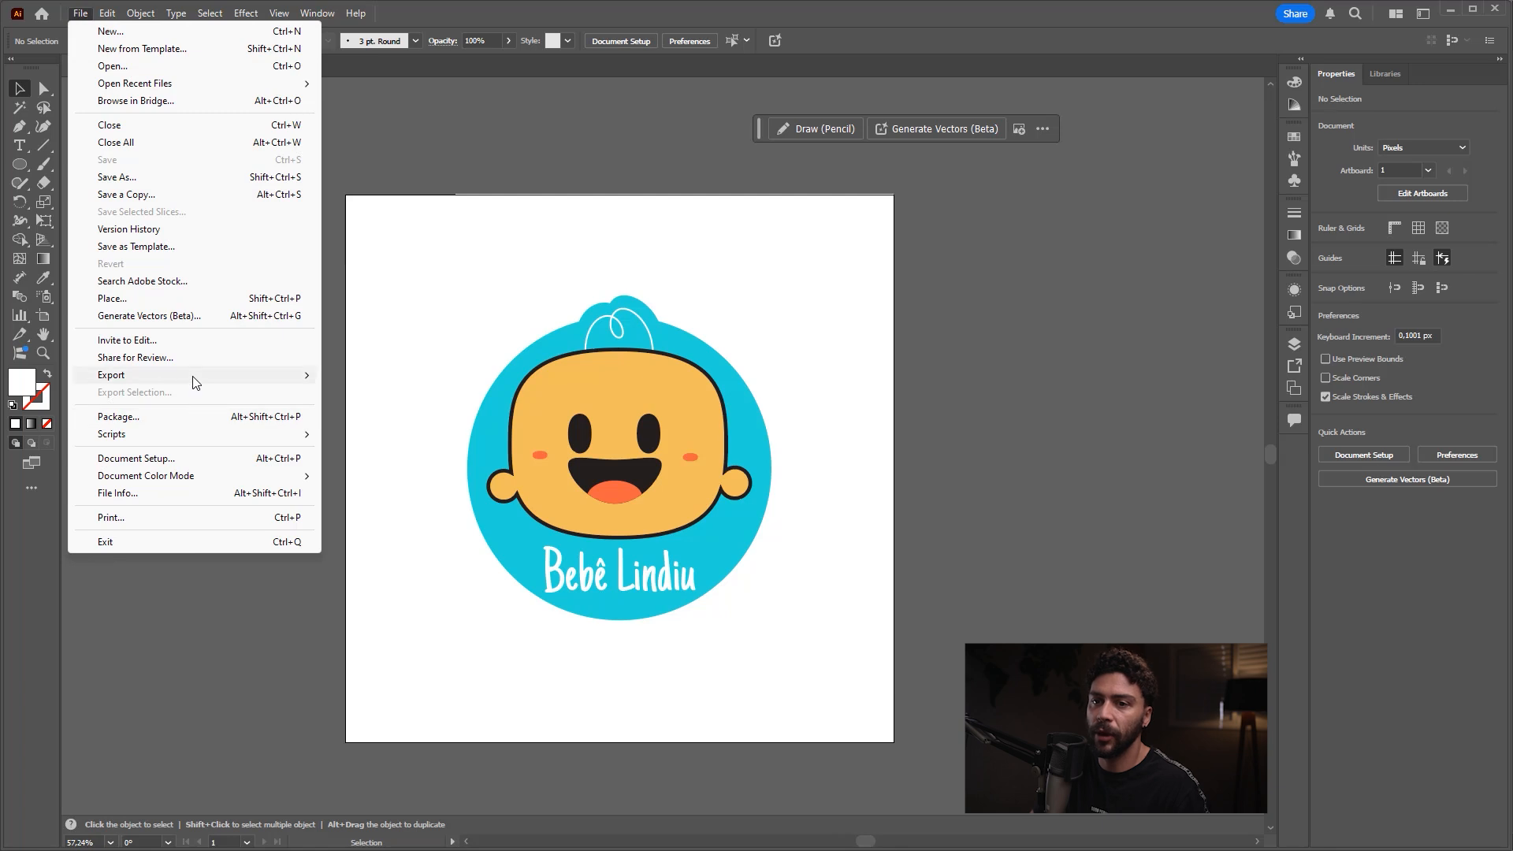
mouse_move(195, 377)
click(371, 375)
click(1005, 570)
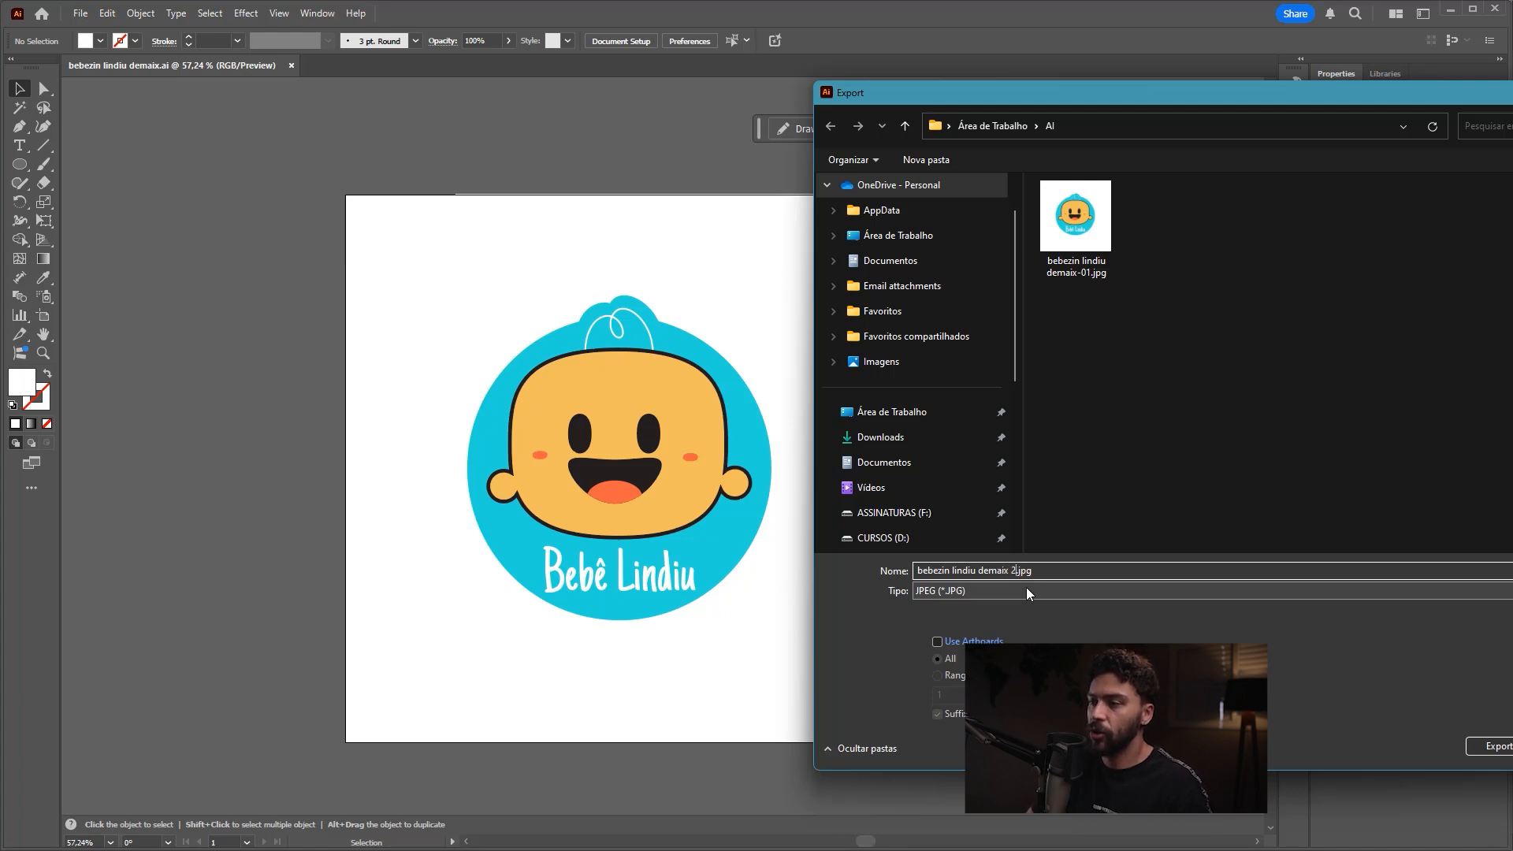
text(2)
key(Return)
click(862, 479)
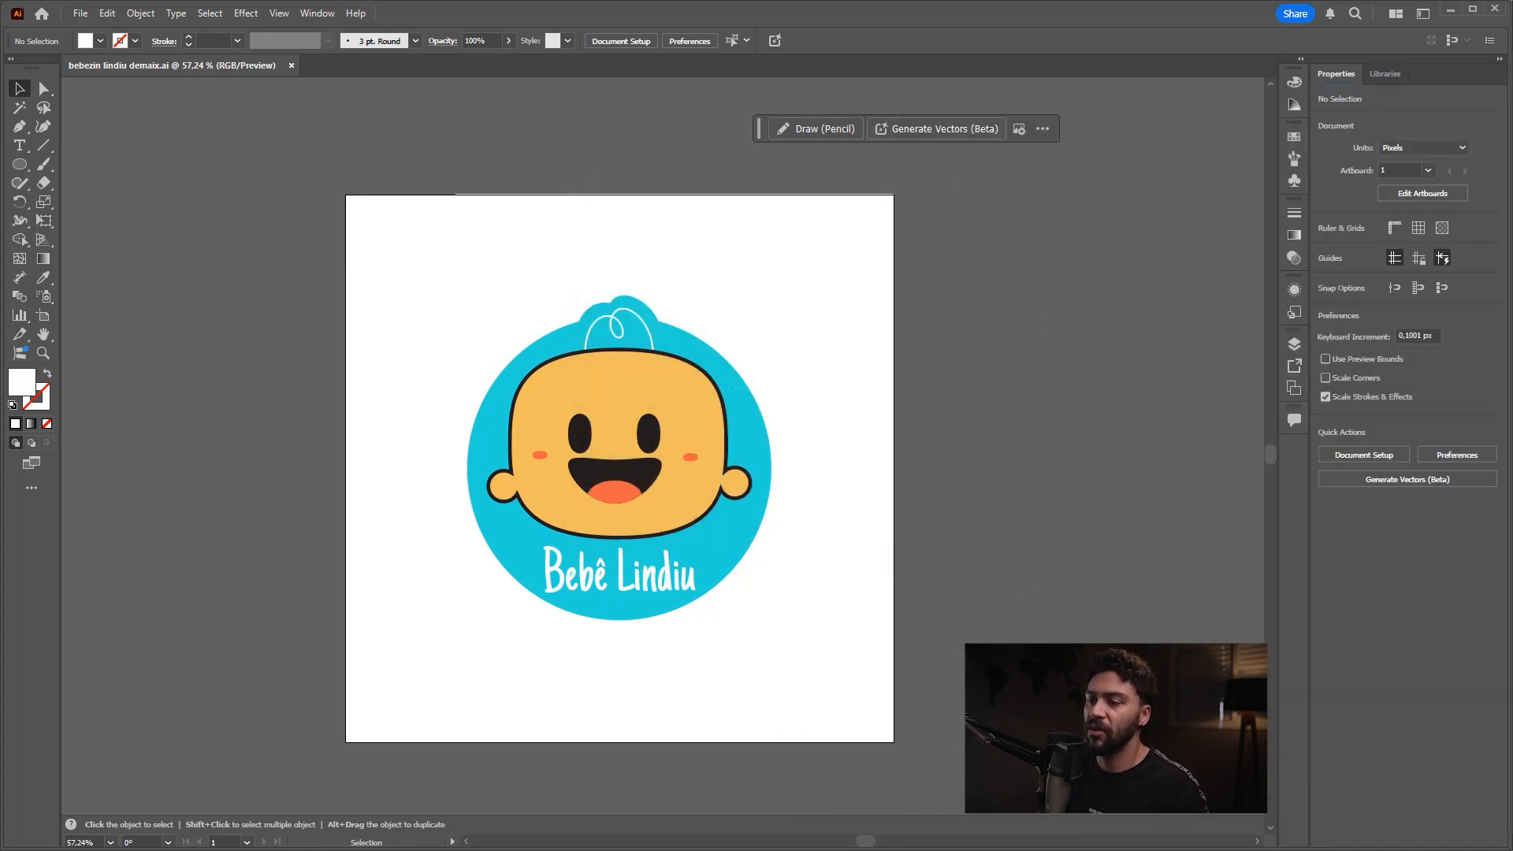
Step: Switch to File Explorer, compare the two exported JPEGs in the Desktop's AI folder, and return to Illustrator
click(644, 833)
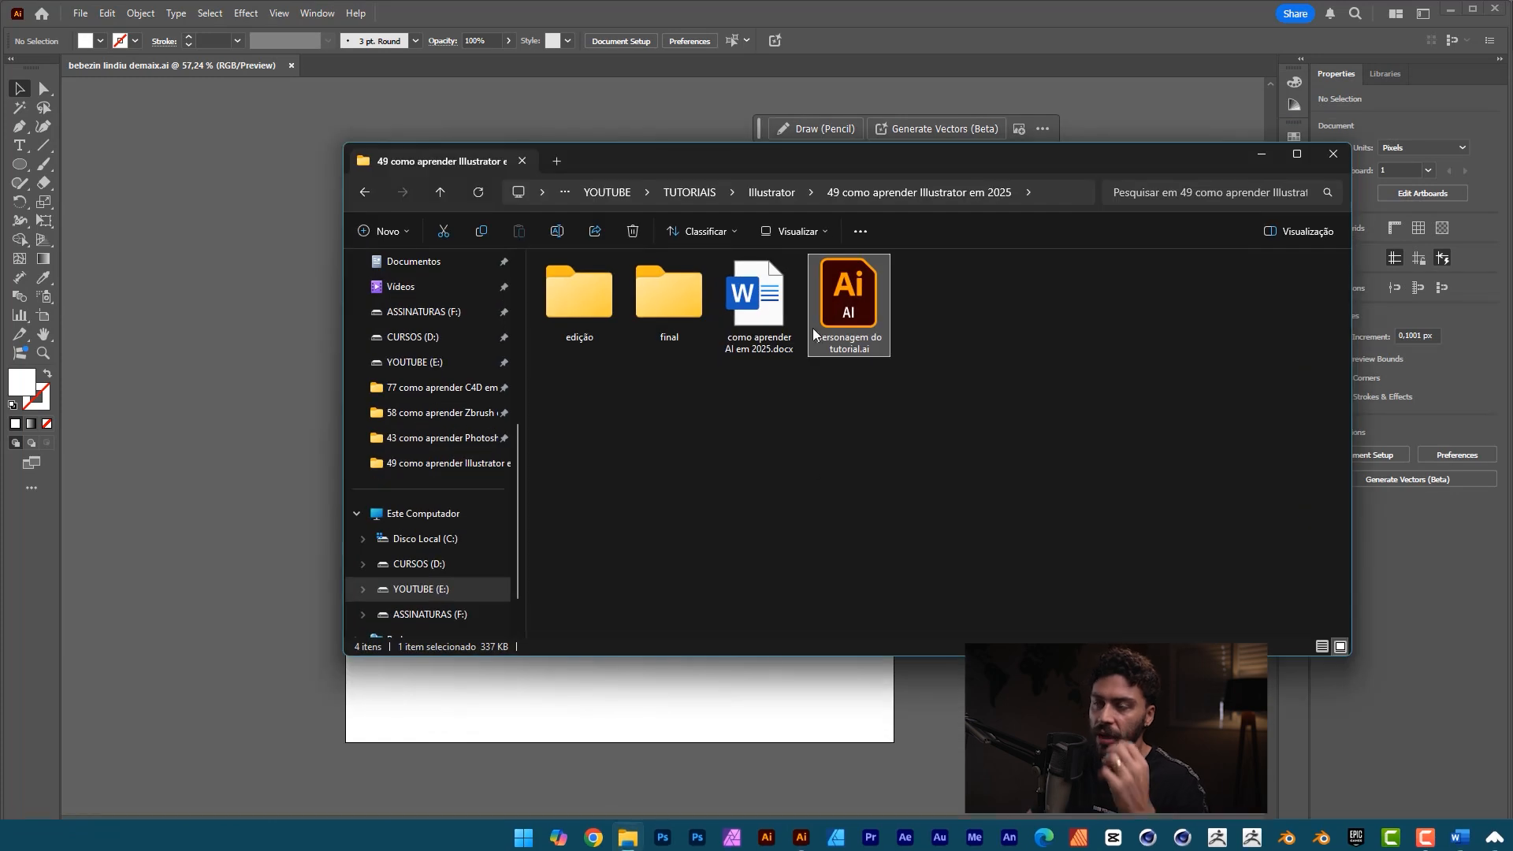
scroll(441, 378, up, 5)
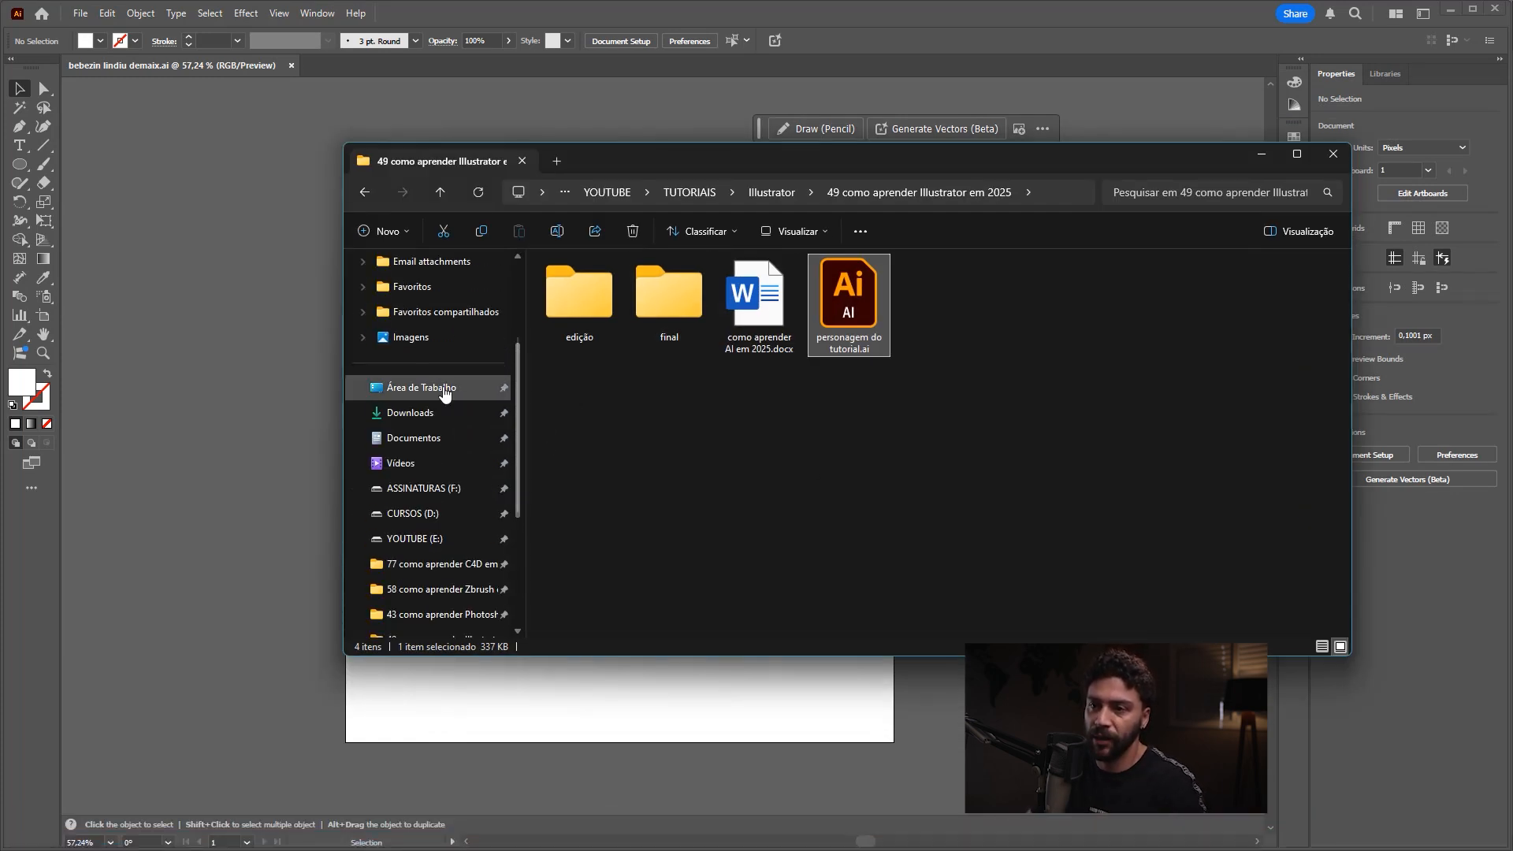
click(422, 387)
double_click(793, 315)
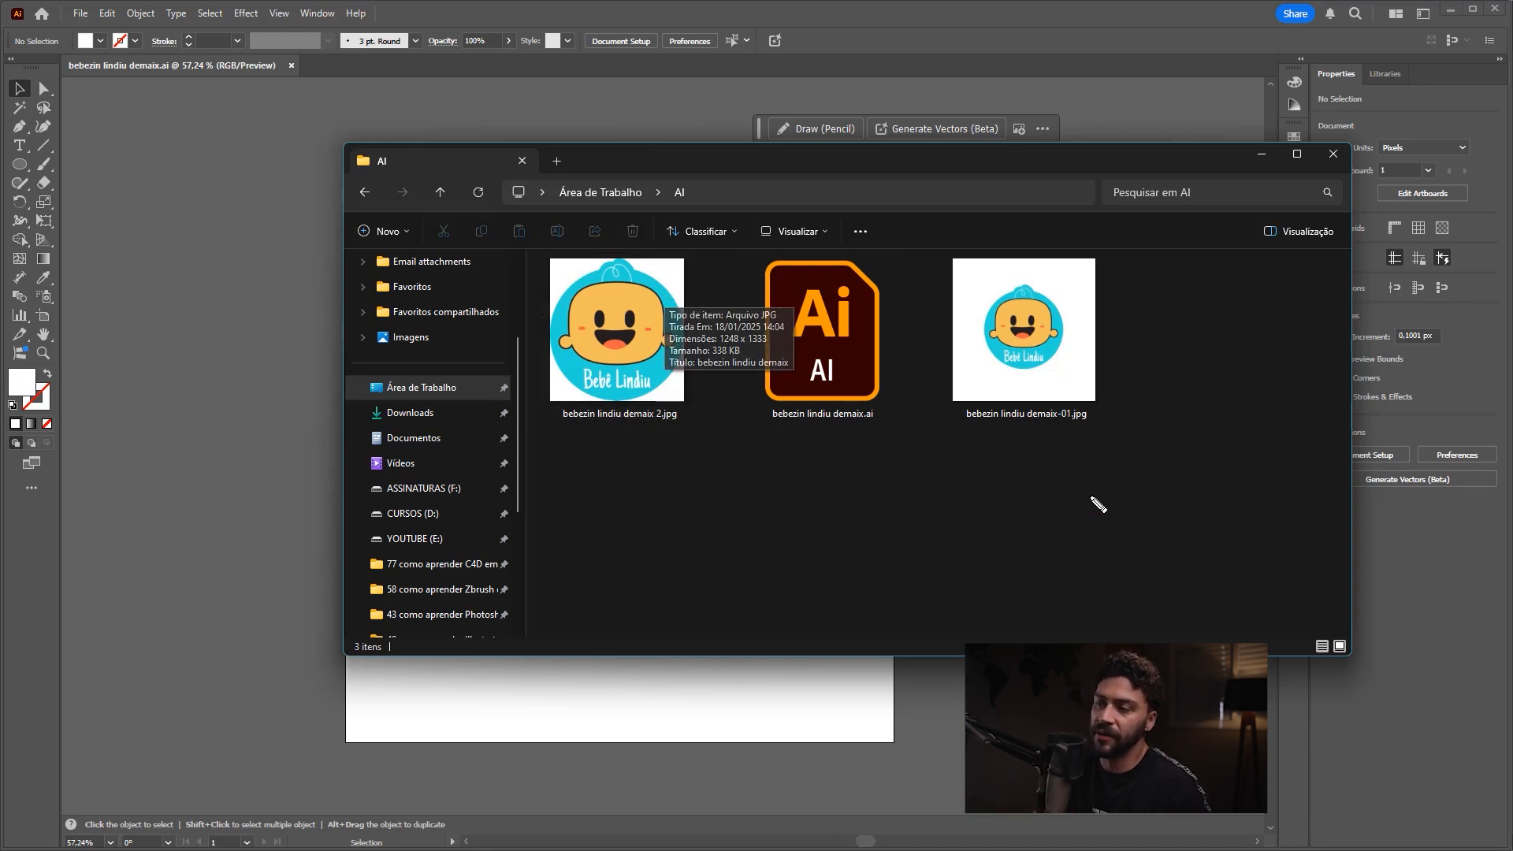
mouse_move(957, 260)
mouse_down()
mouse_move(954, 398)
mouse_move(1094, 252)
mouse_move(958, 251)
mouse_up()
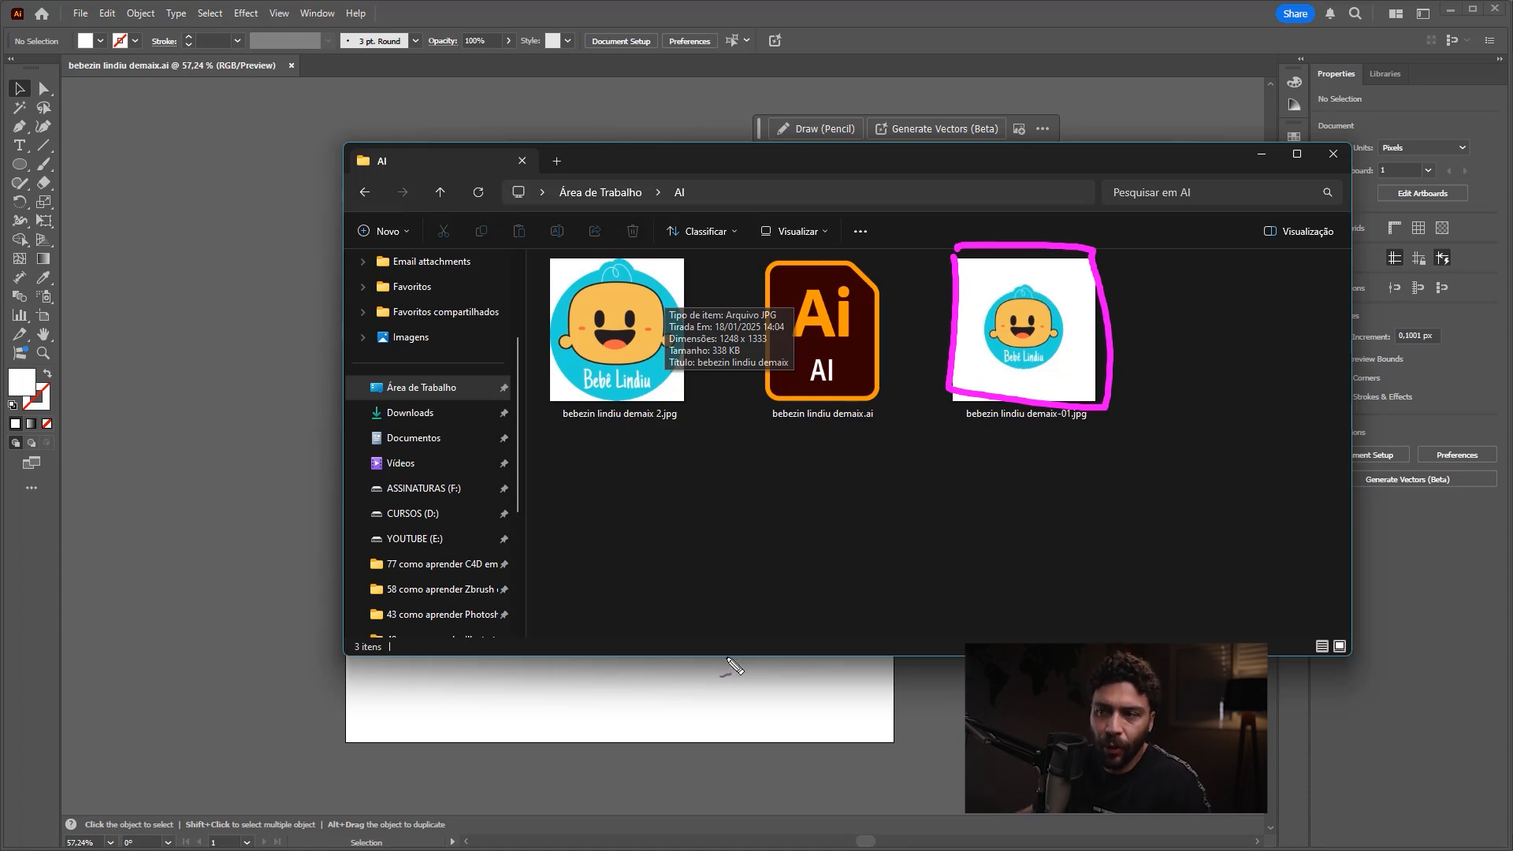
key(ctrl+z)
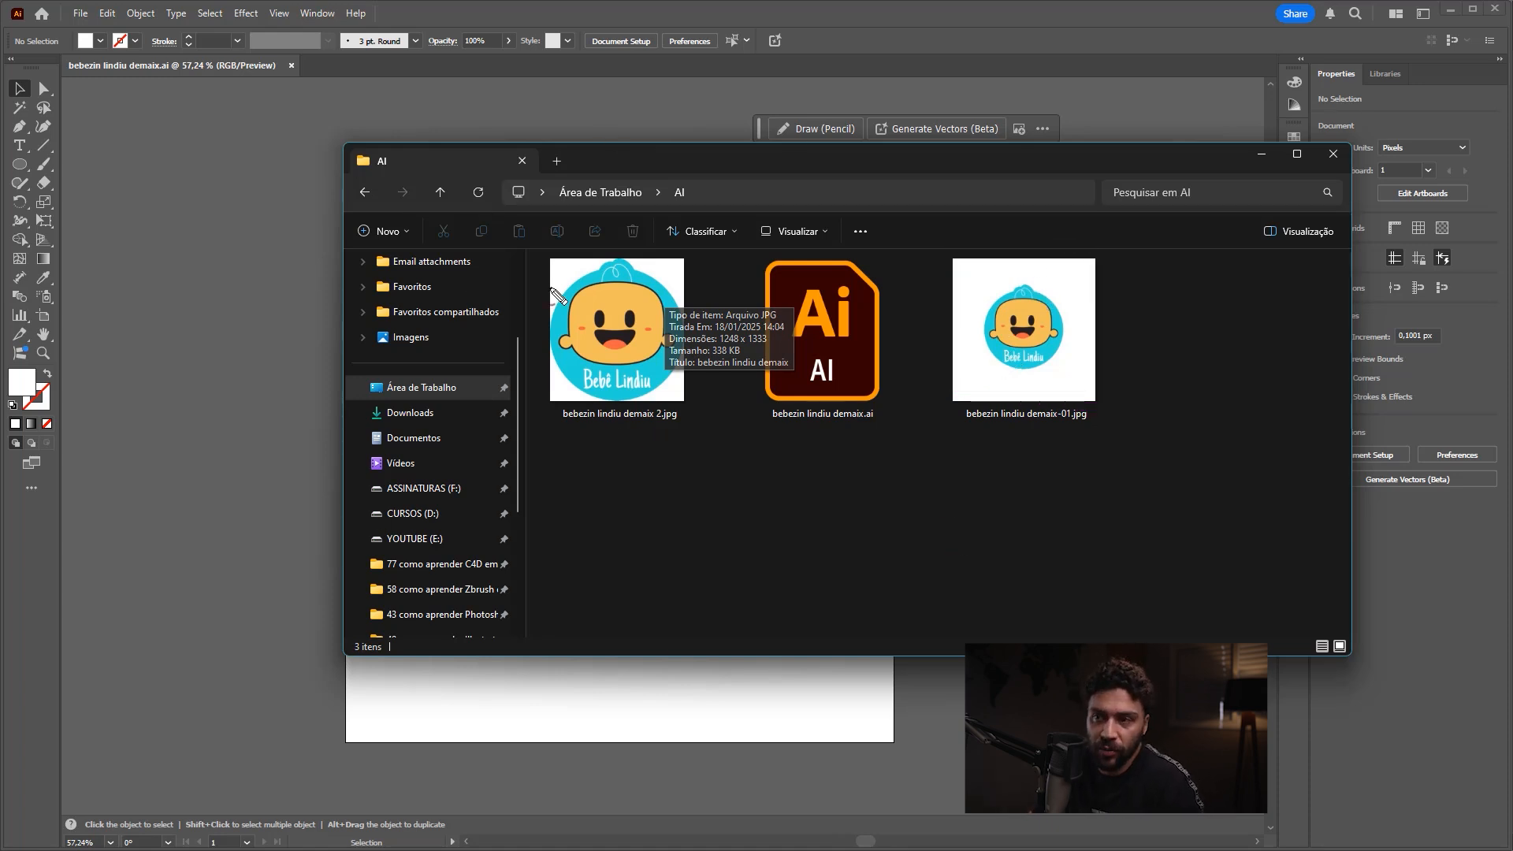
mouse_move(551, 260)
mouse_down()
mouse_move(555, 406)
mouse_move(685, 346)
mouse_move(619, 265)
mouse_move(635, 292)
mouse_up()
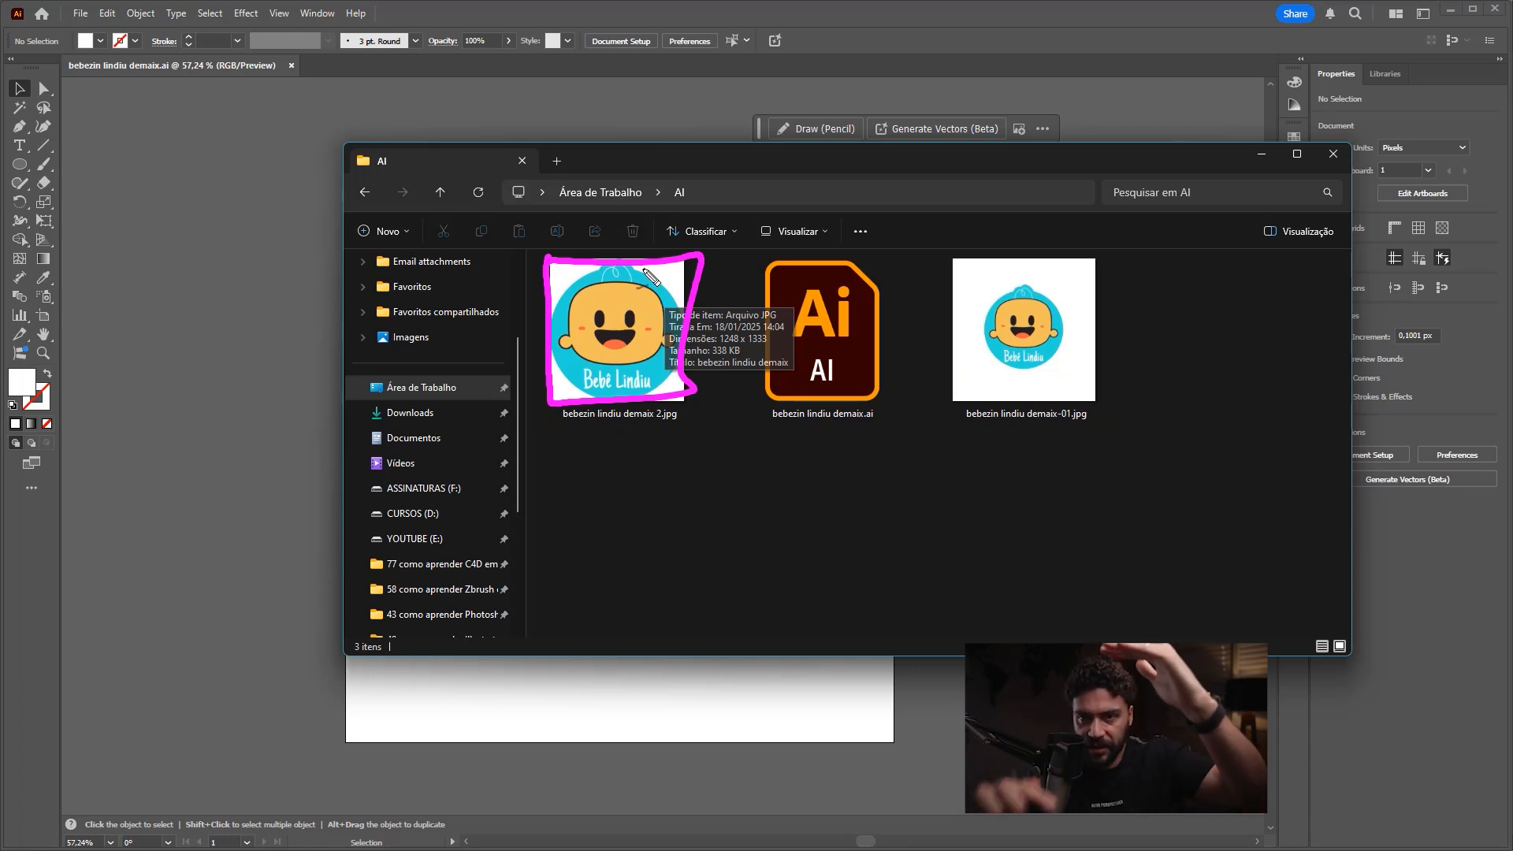
key(Escape)
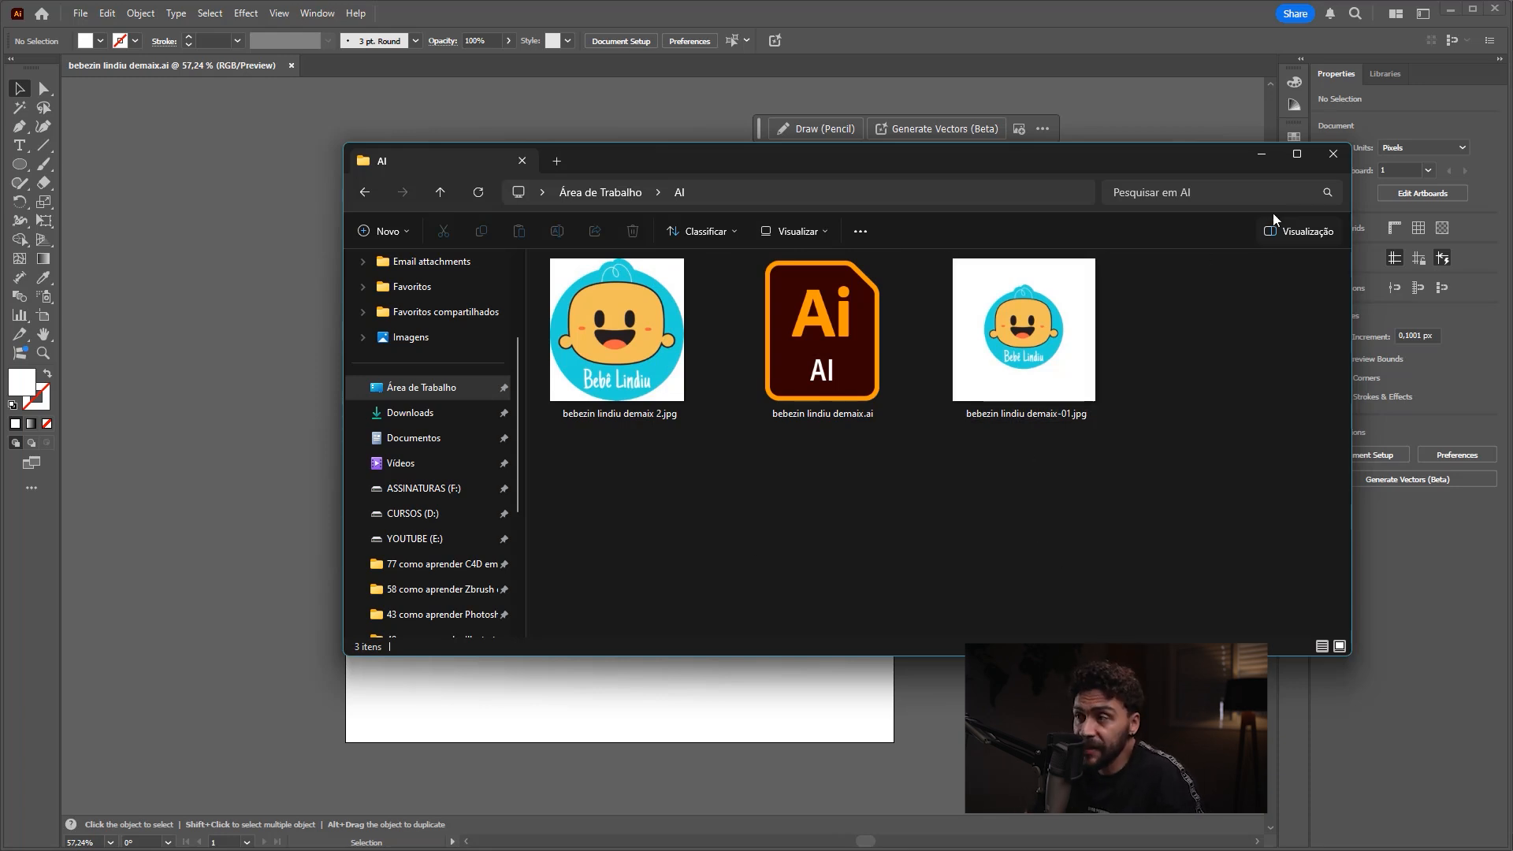
click(1261, 155)
Step: Select the circle, character and text together, enlarge them proportionally to nearly fill the artboard, and recentre them
drag(914, 300, 443, 621)
drag(767, 305, 844, 225)
drag(466, 621, 391, 701)
drag(664, 451, 665, 453)
drag(1009, 407, 809, 481)
click(977, 453)
Step: Undo the last stray changes, clear the selection and zoom out to about 26% to show the canvas around the artboard
key(z)
drag(979, 457, 897, 433)
key(ctrl+z)
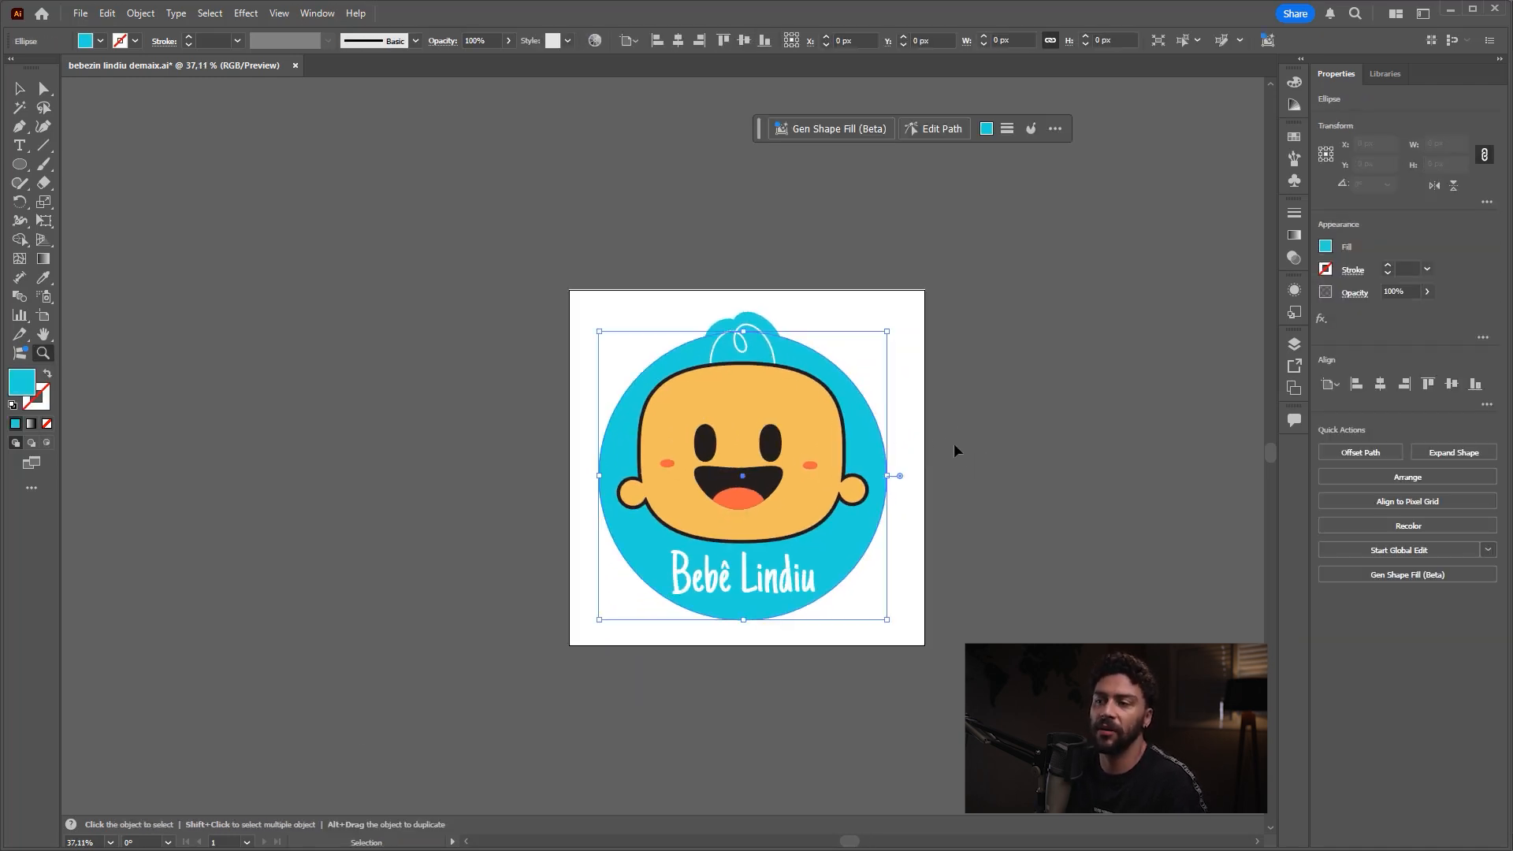
key(ctrl+z)
key(v)
click(1014, 436)
key(z)
drag(1012, 439, 871, 426)
key(v)
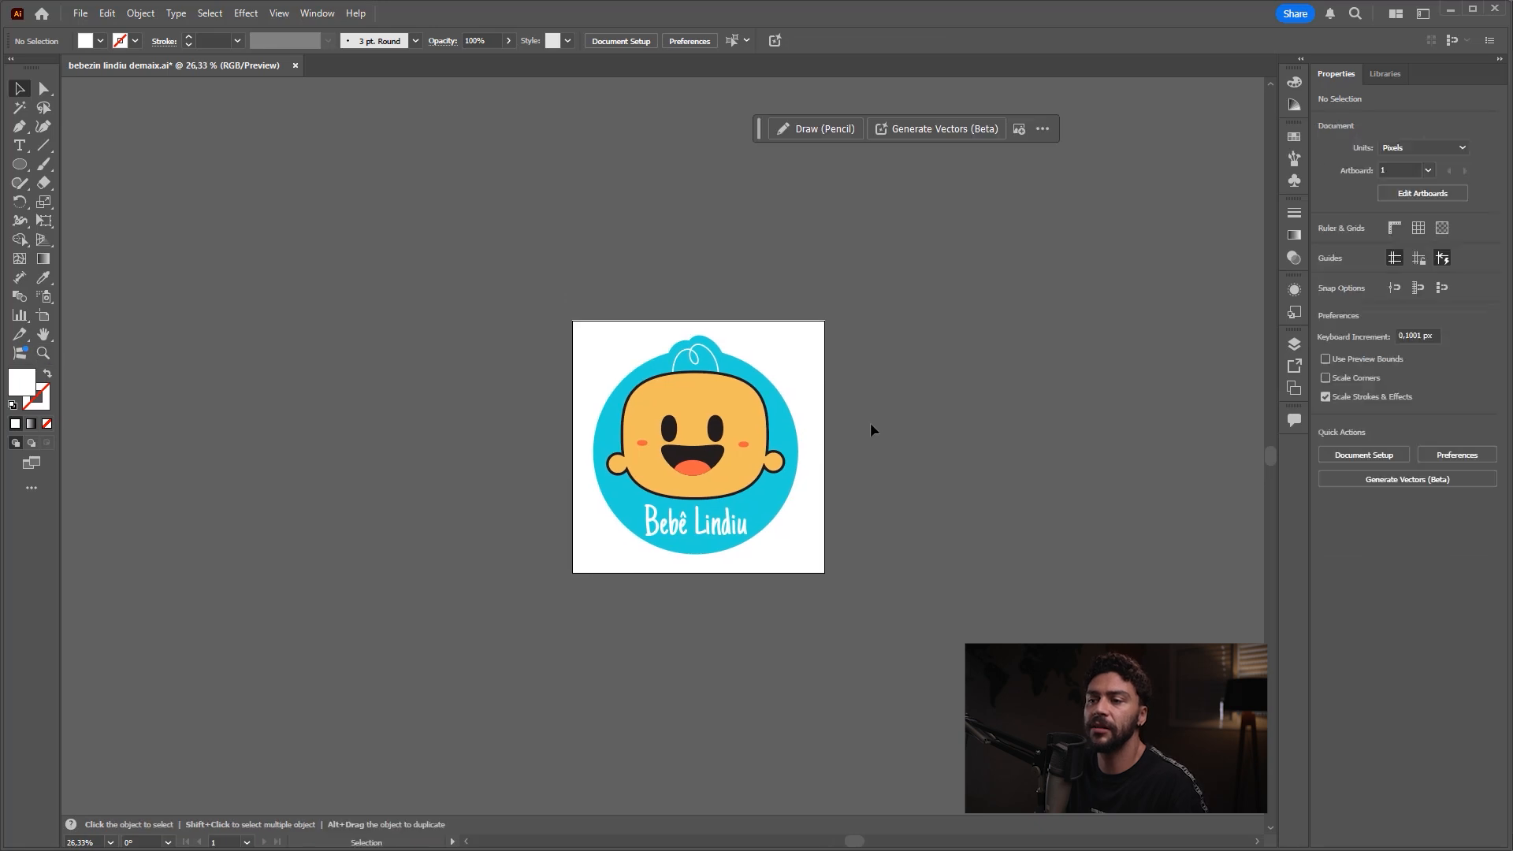